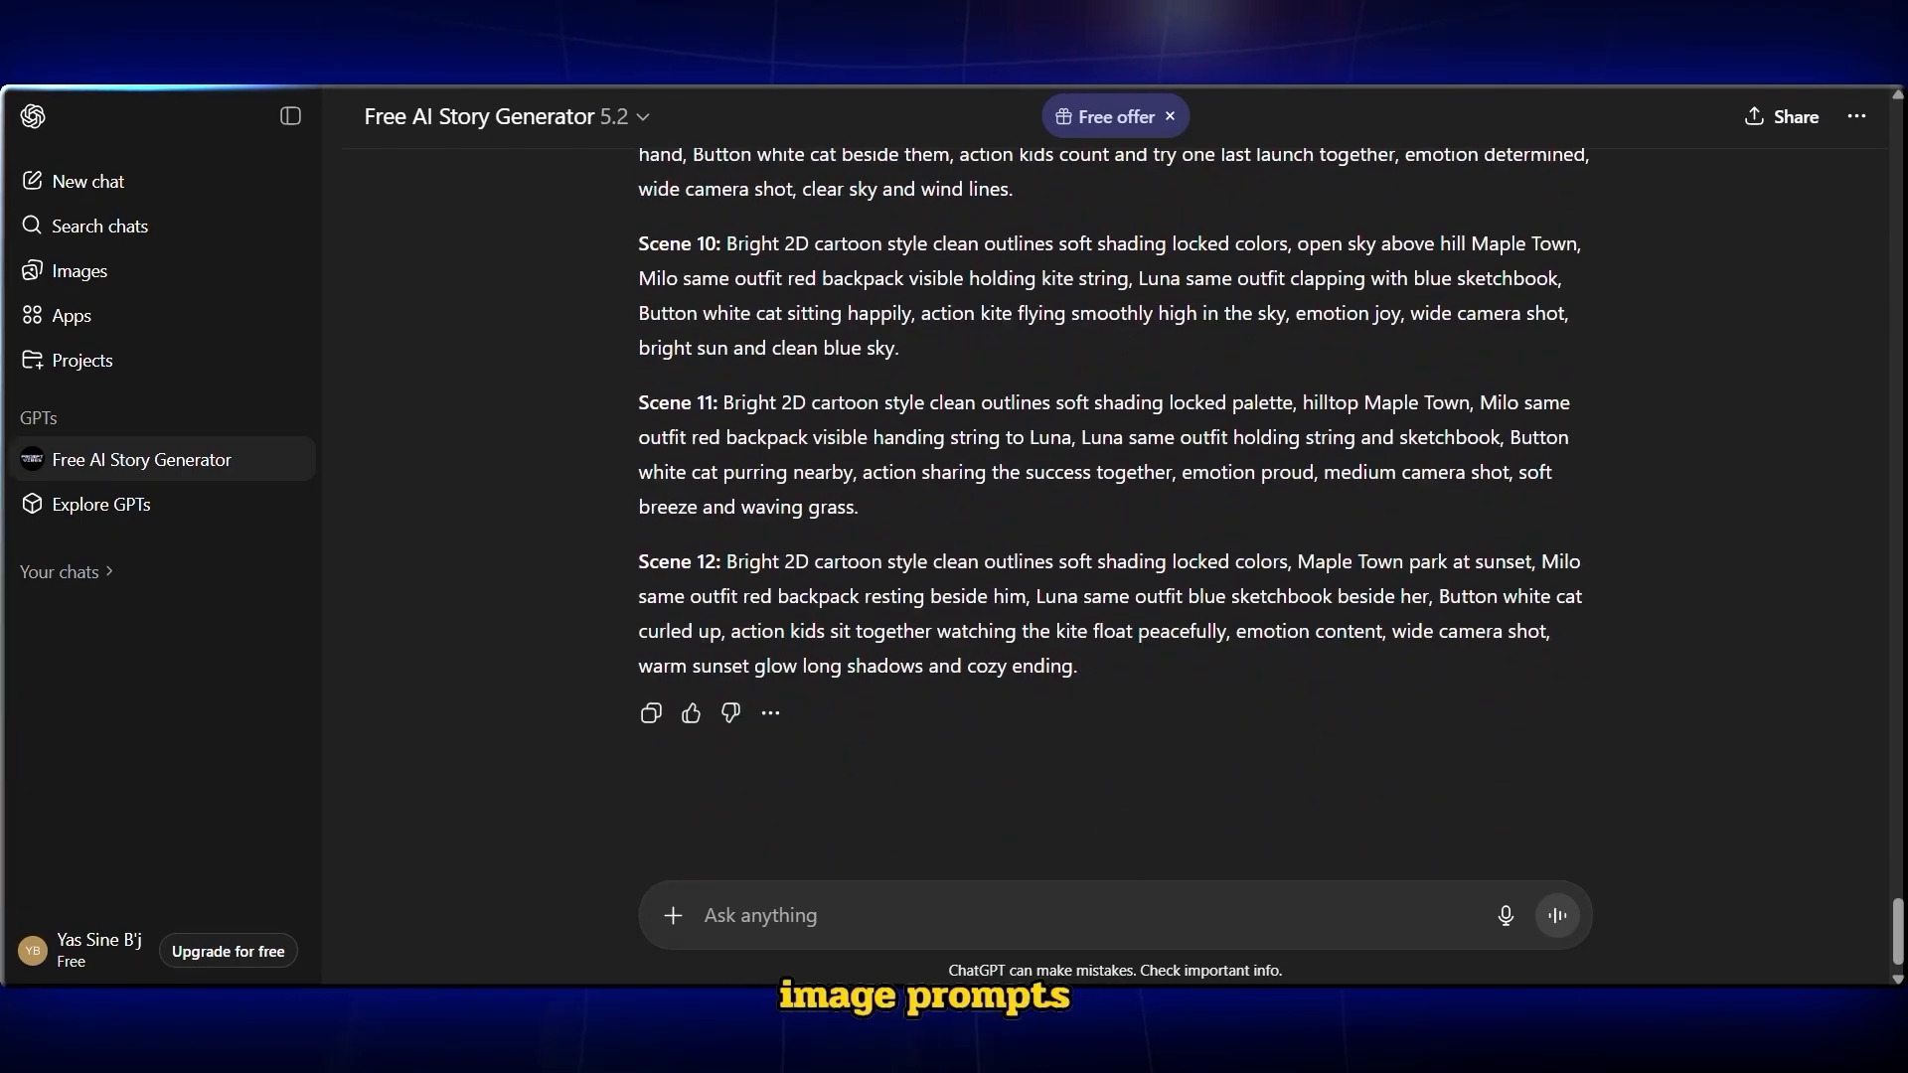
# Select and copy all the scene prompts from the story generator's response
pyautogui.scroll(15, 732, 381)
pyautogui.moveTo(639, 438); pyautogui.dragTo(1100, 700)
pyautogui.scroll(-5, 1001, 673)
pyautogui.scroll(-15, 1128, 577)
pyautogui.scroll(2, 793, 492)
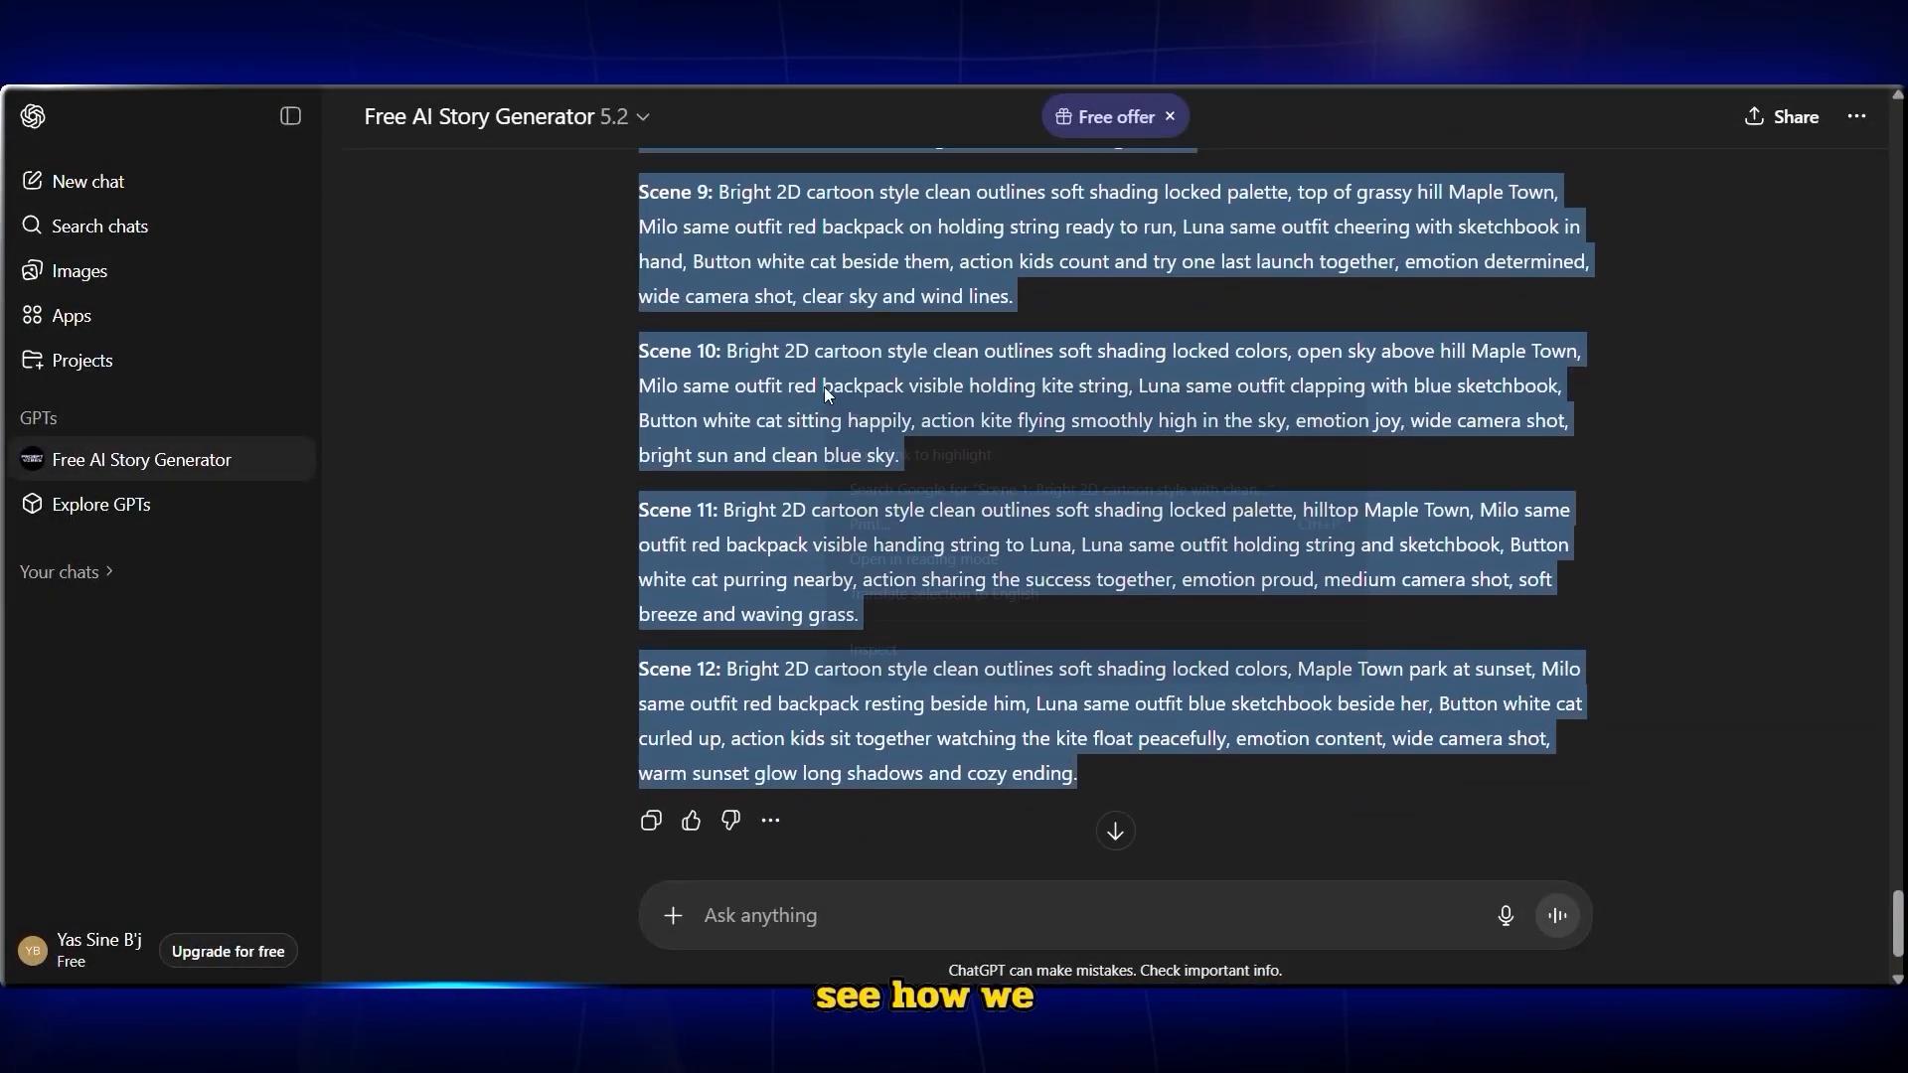
pyautogui.rightClick(823, 390)
pyautogui.click(860, 419)
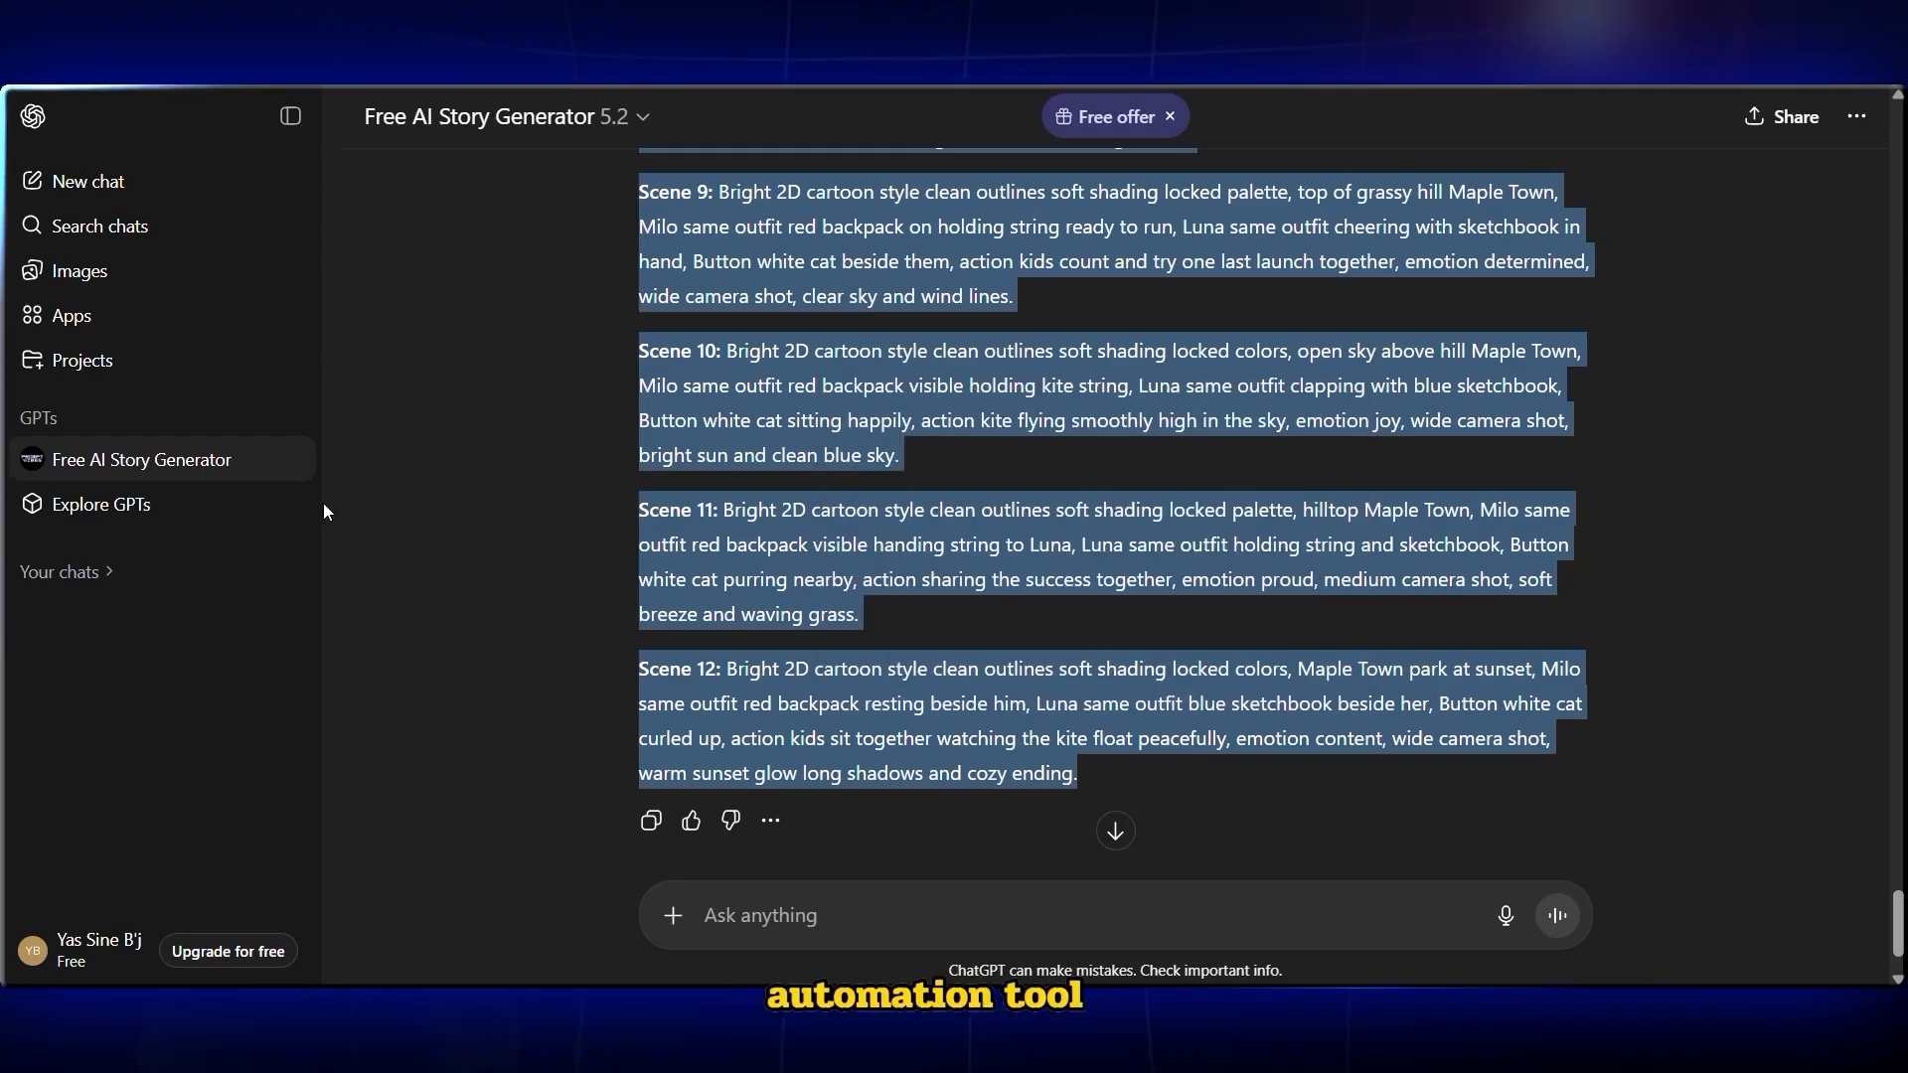
# Open the Auto Whisk - Automator for Whisk AI store page and add the extension to Chrome
pyautogui.scroll(3, 562, 408)
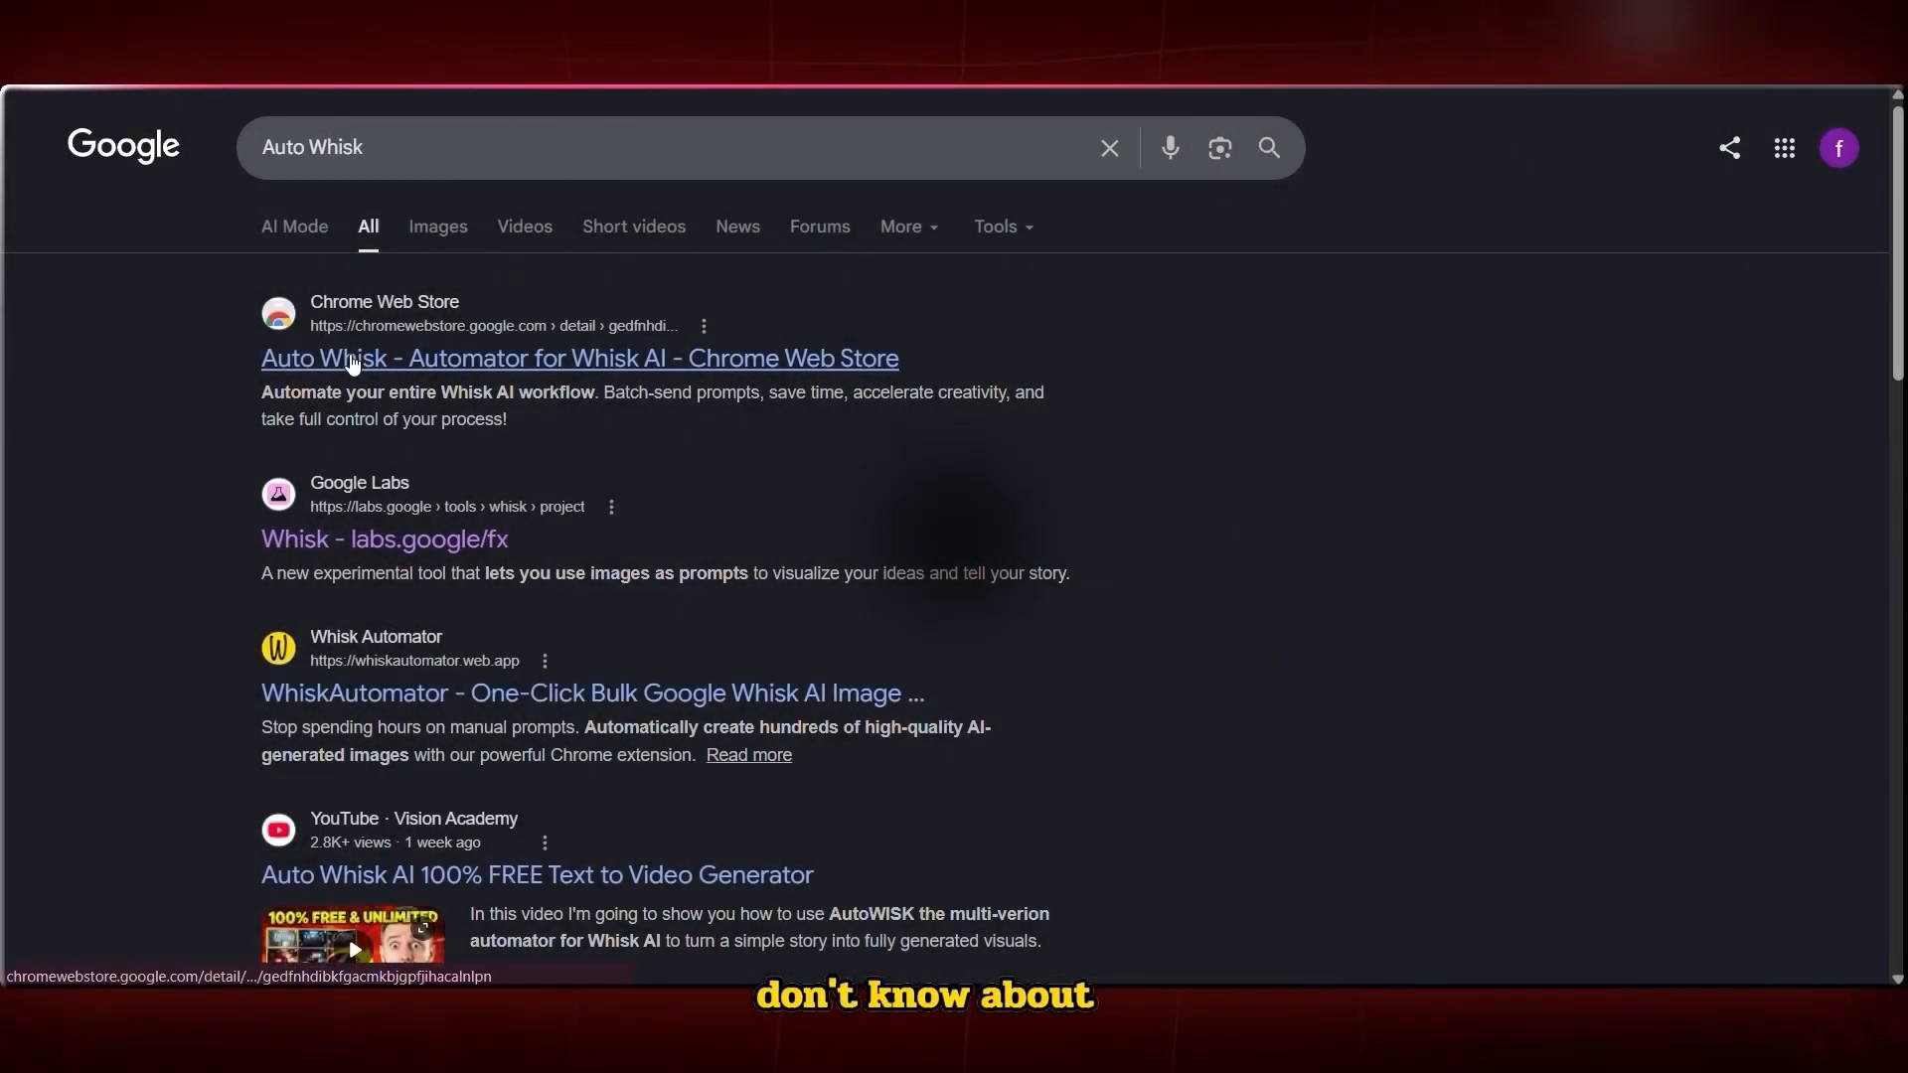
pyautogui.click(366, 361)
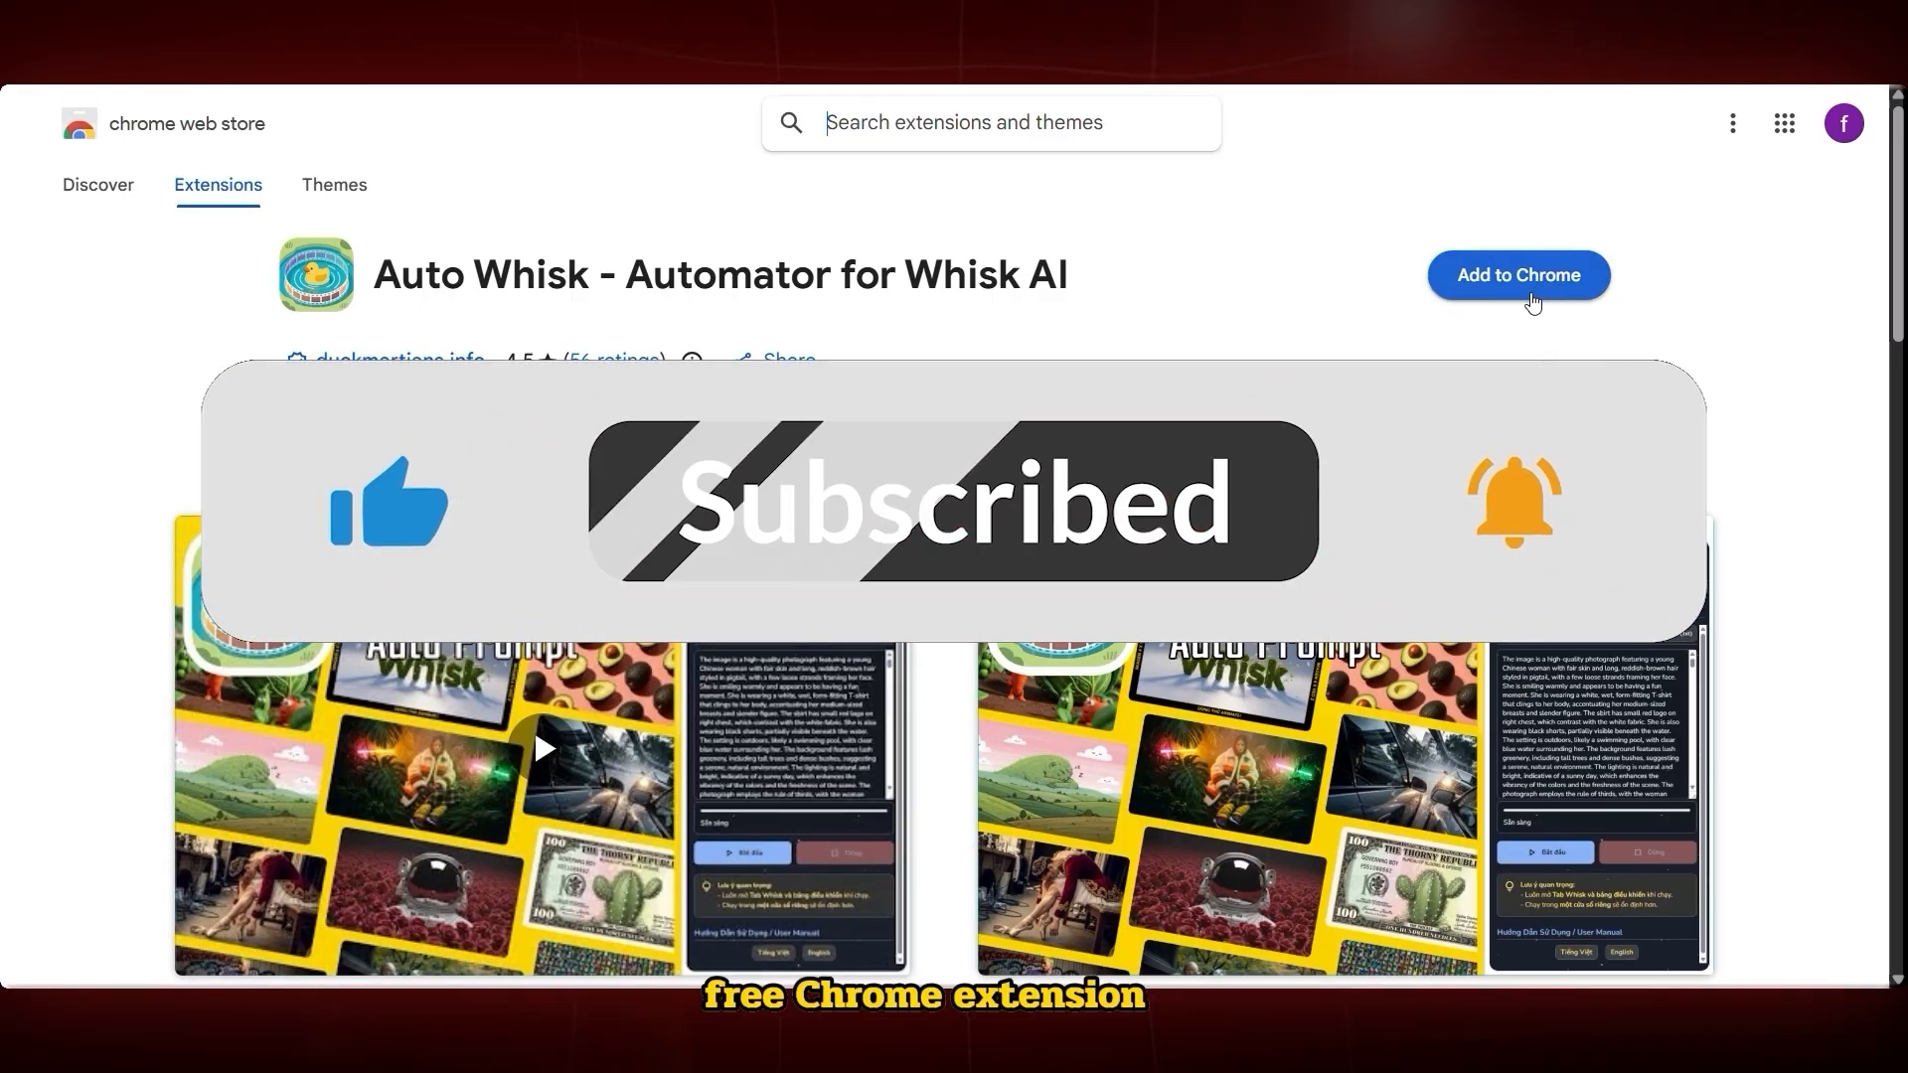
pyautogui.click(1559, 288)
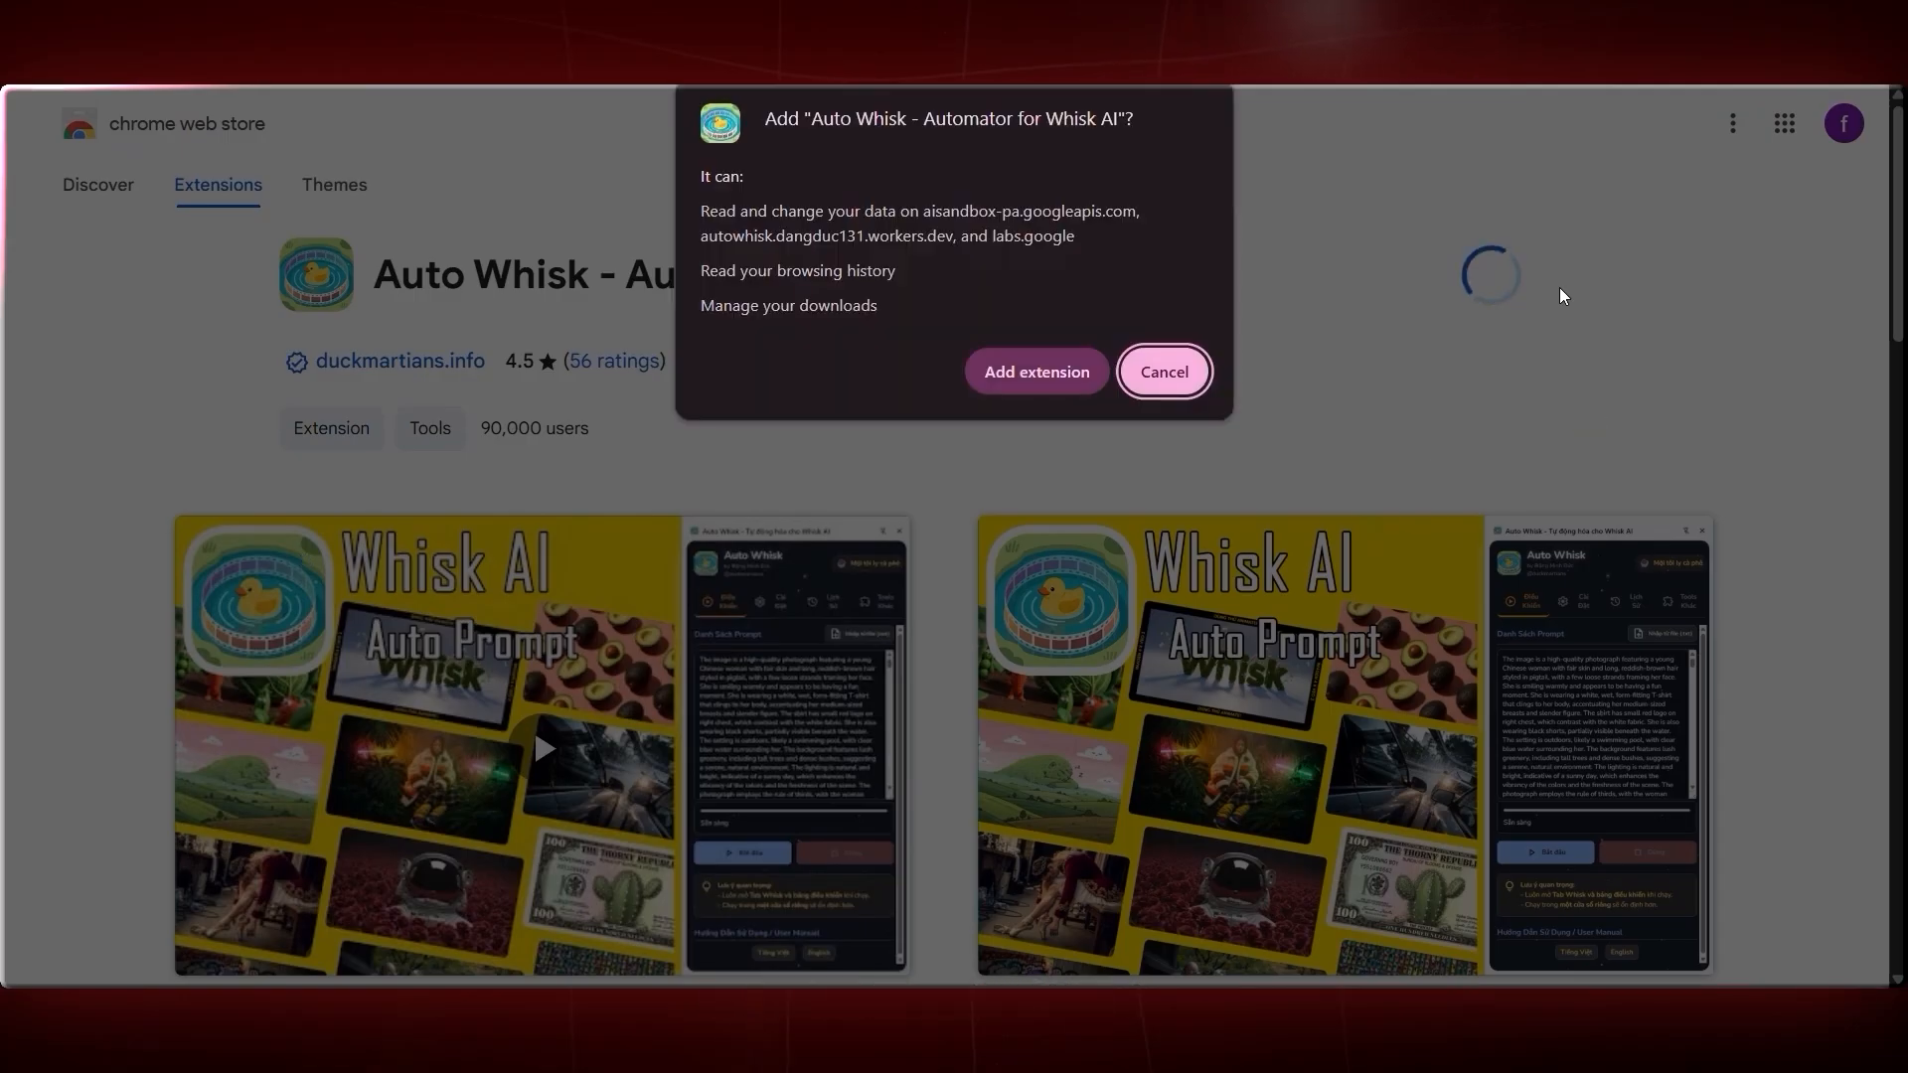
pyautogui.click(1037, 376)
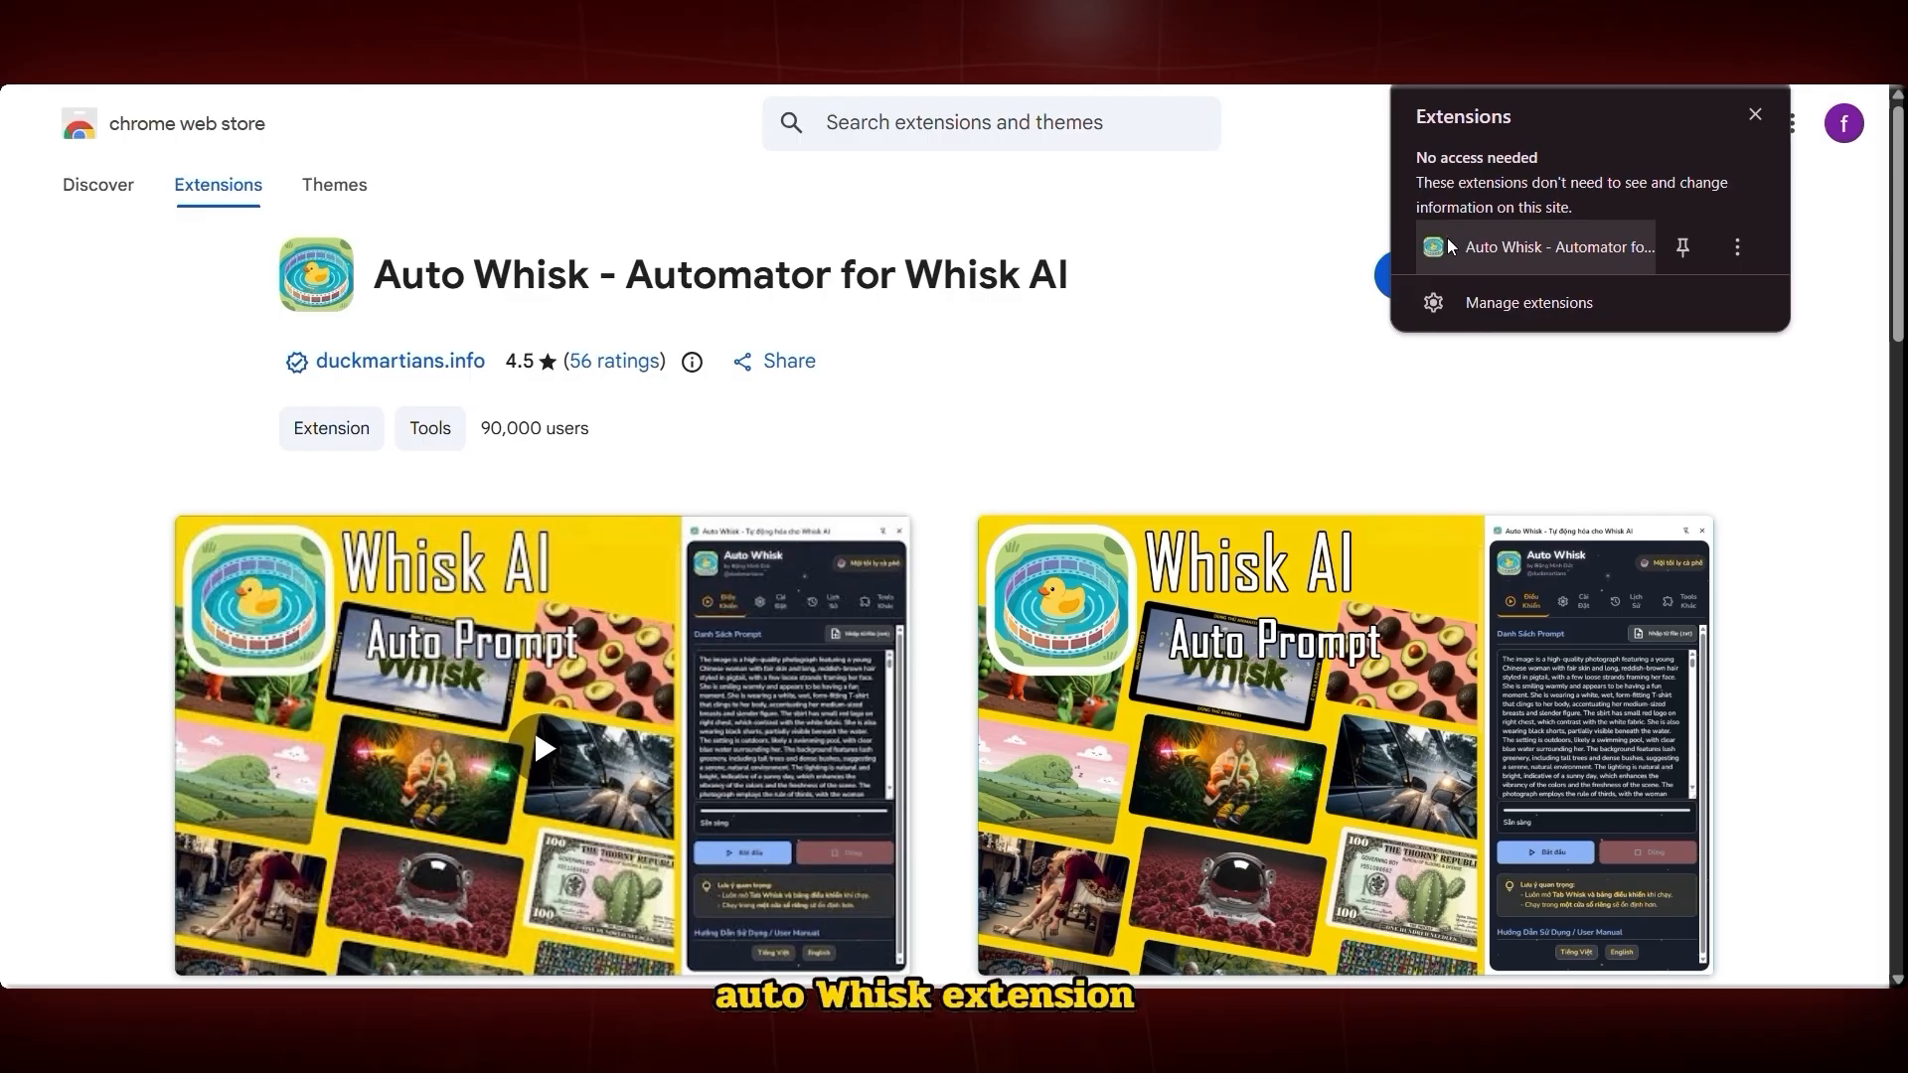
# Open the Auto Whisk extension panel and switch its language to English
pyautogui.click(1510, 247)
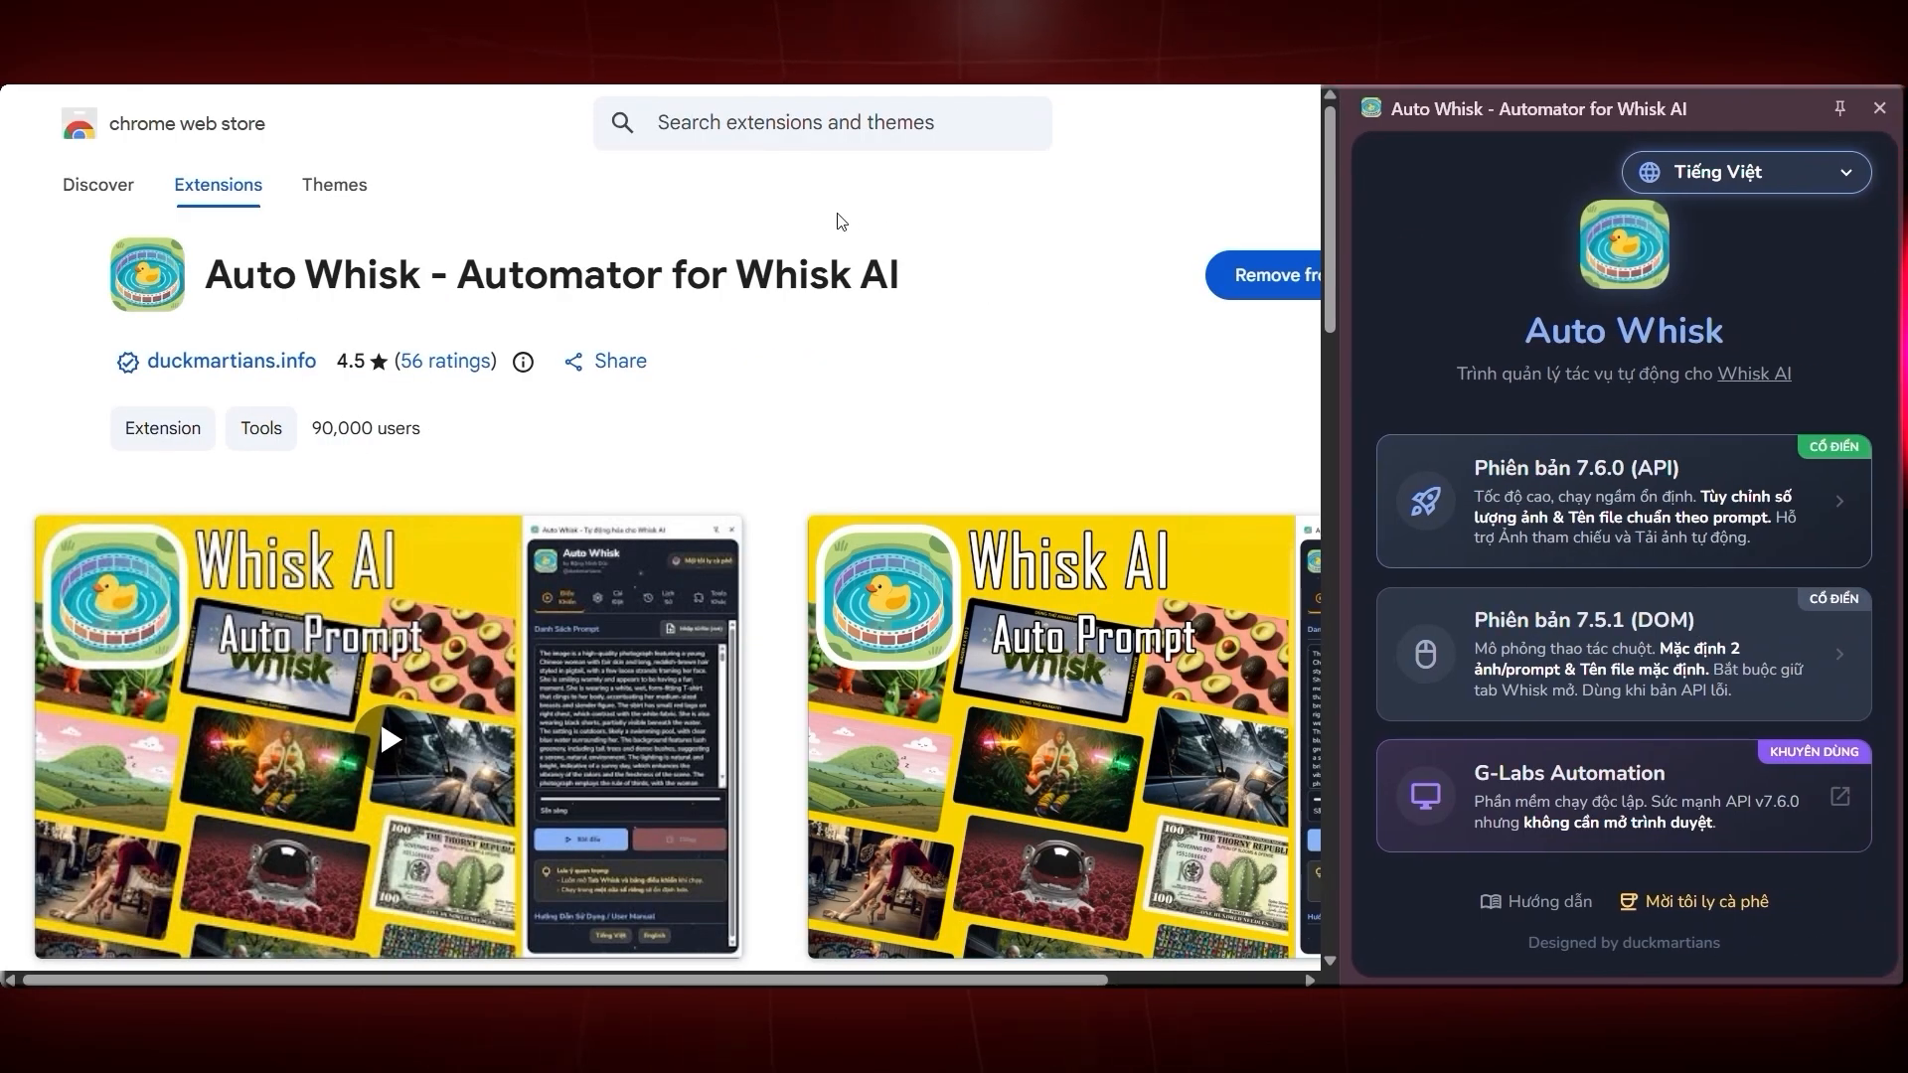
pyautogui.click(1799, 184)
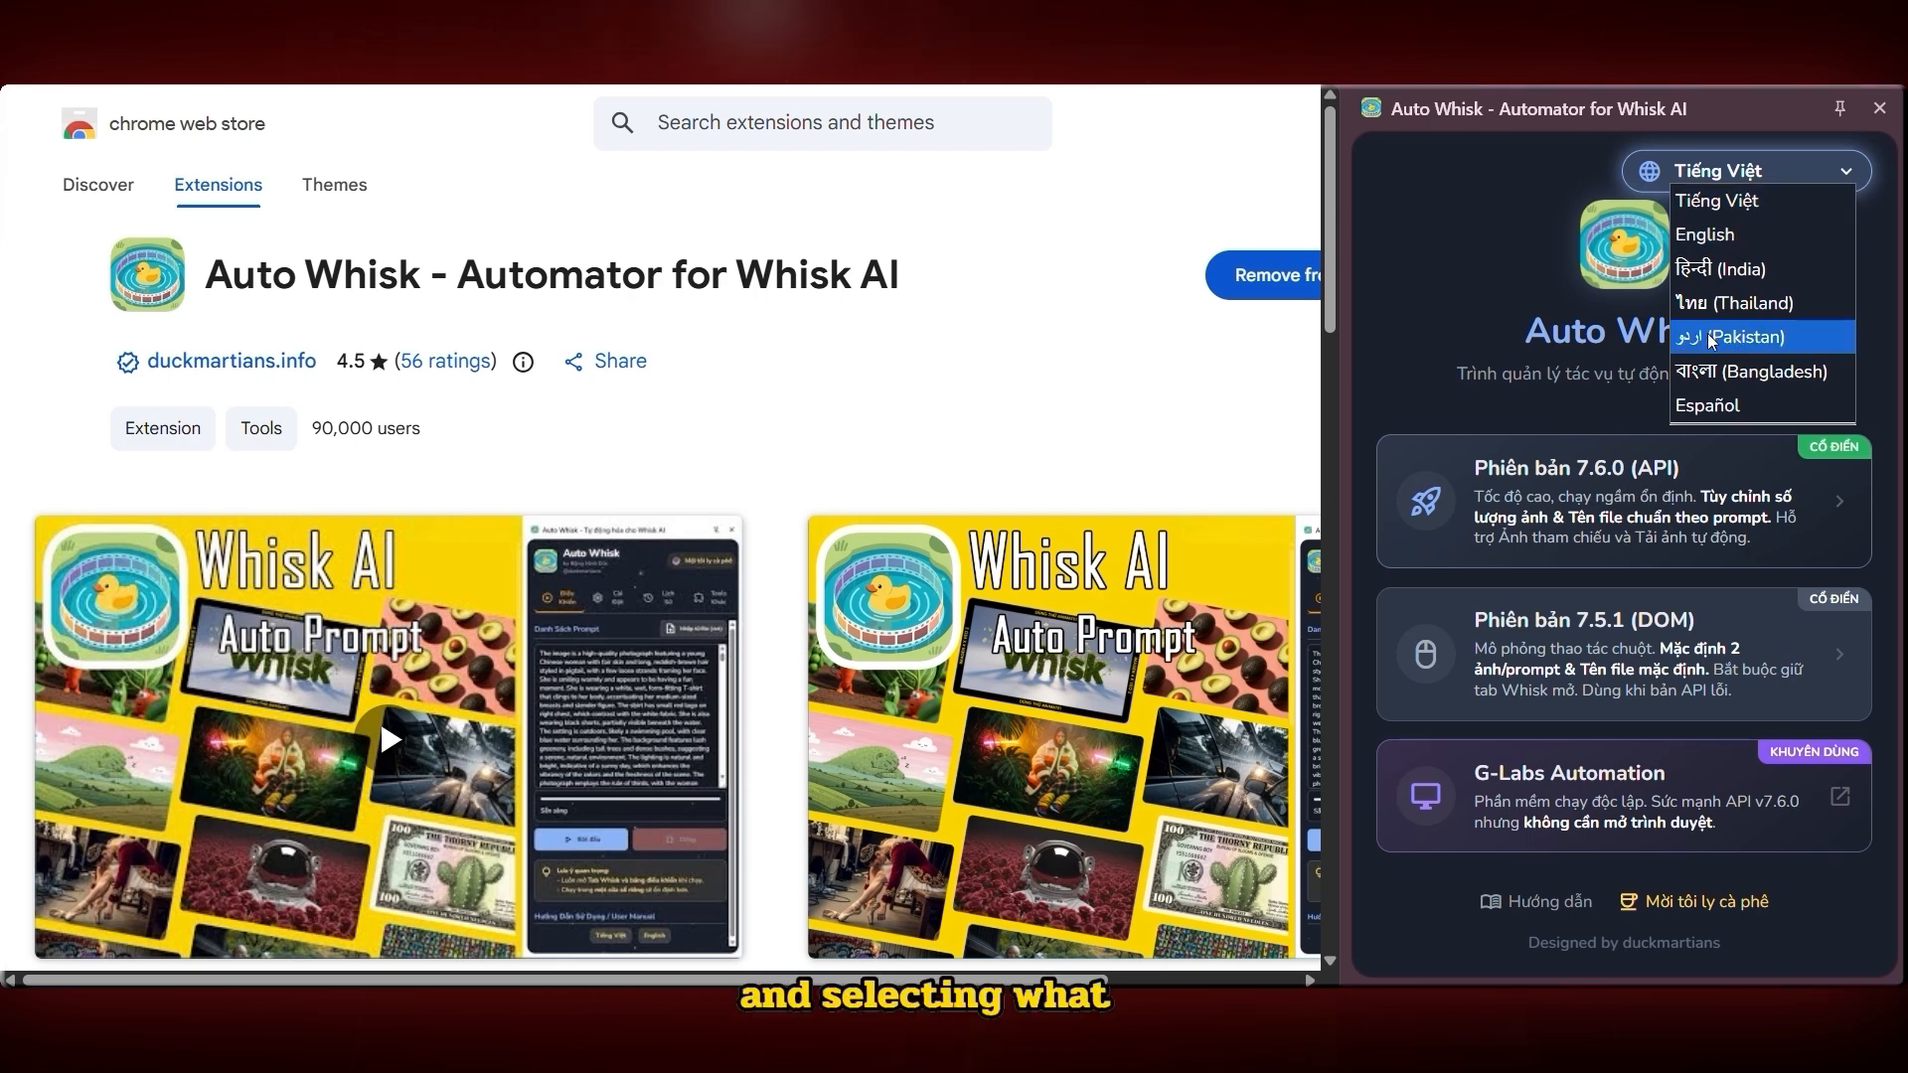
pyautogui.click(1772, 238)
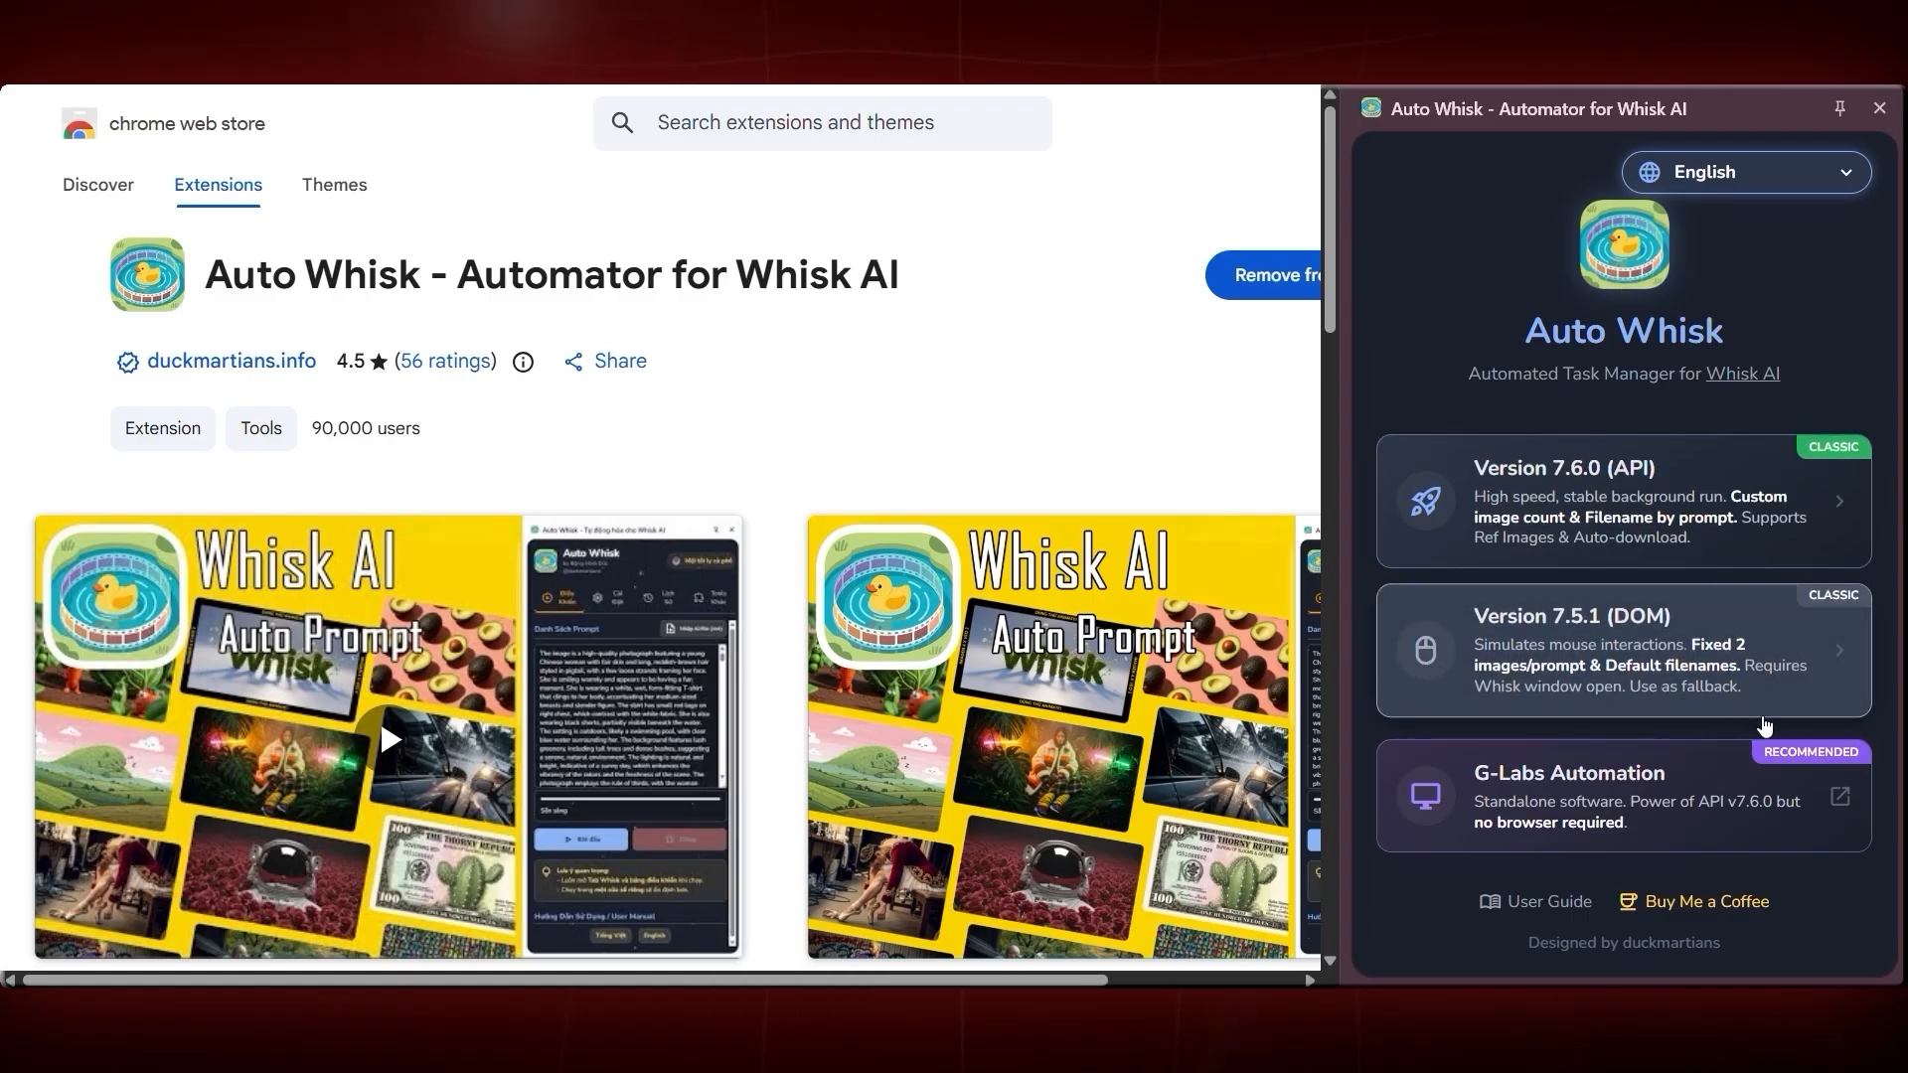
# Choose Version 7.5.1 (DOM) in the Auto Whisk panel
pyautogui.click(1475, 684)
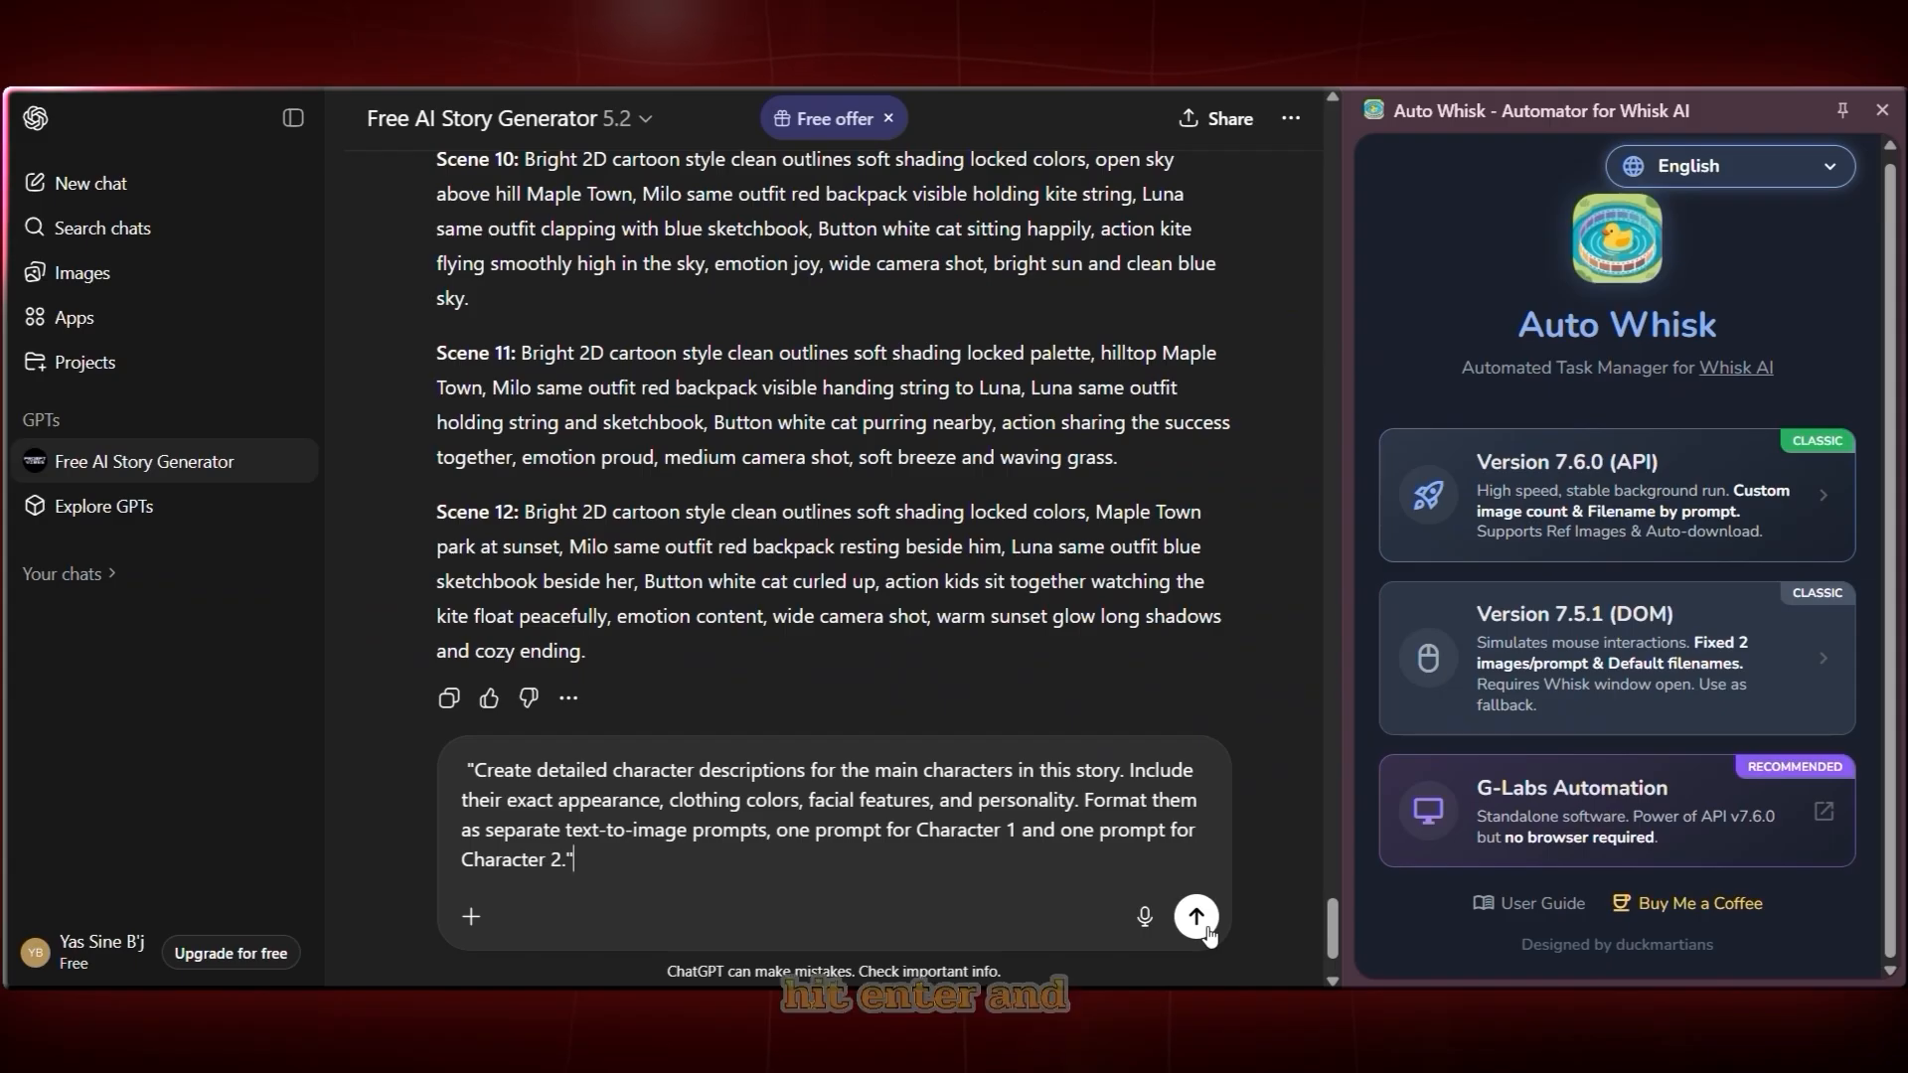
pyautogui.press('Return')
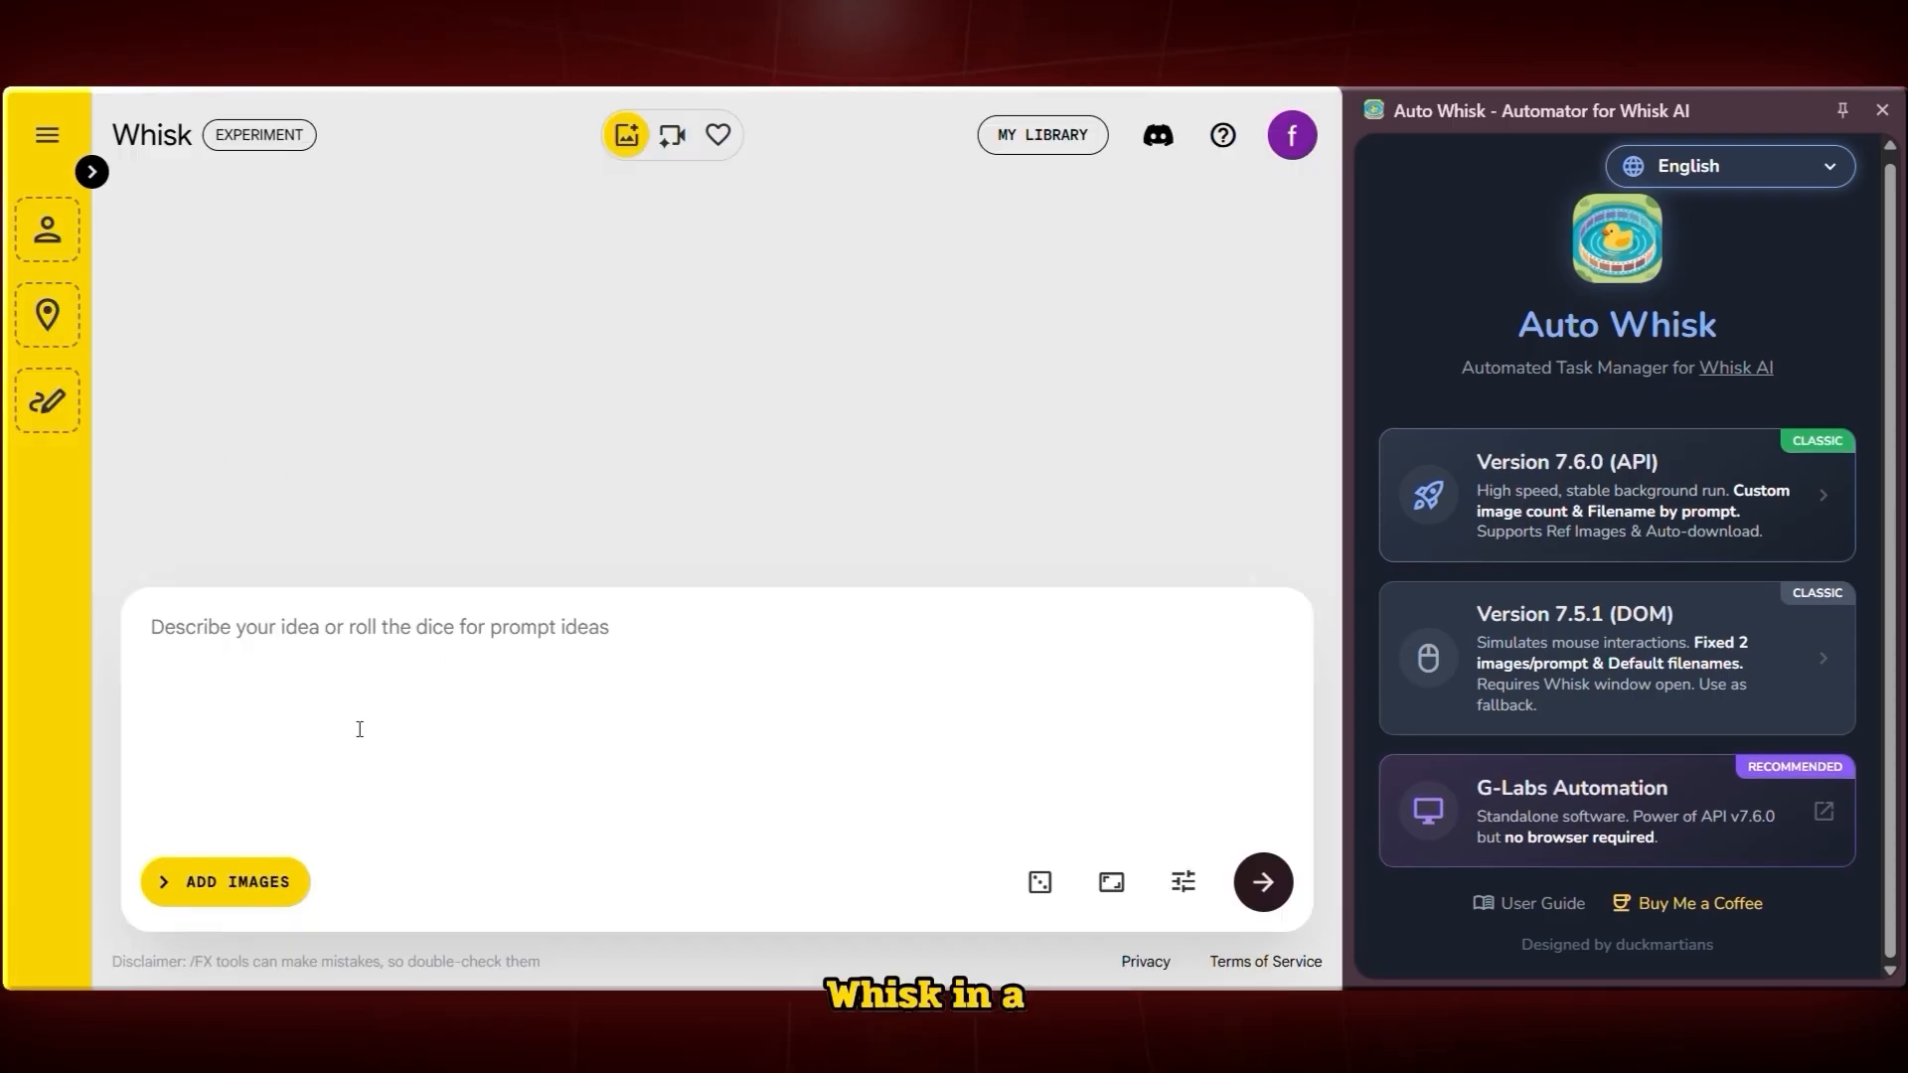
# Paste Milo's character prompt into the Whisk prompt box and generate images
pyautogui.click(394, 623)
pyautogui.write('Bright 2D cartoon style with clean outlines and soft shading, kid-friendly rounded shapes, character: Milo, age 6, light tan skin, short messy brown hair, big round blue eyes, rosy cheeks, small button nose, smiling gentle face, wearing sunny yellow hoodie, grass green shorts, white sneakers with sky blue stripes, always carrying a red backpack, personality traits: curious, kind, determined, playful expression, standing confidently, signature item red backpack visible, friendly pose, soft bright lighting, simple background with subtle playground elements, kid-friendly style, consistent 2D cartoon proportions.')
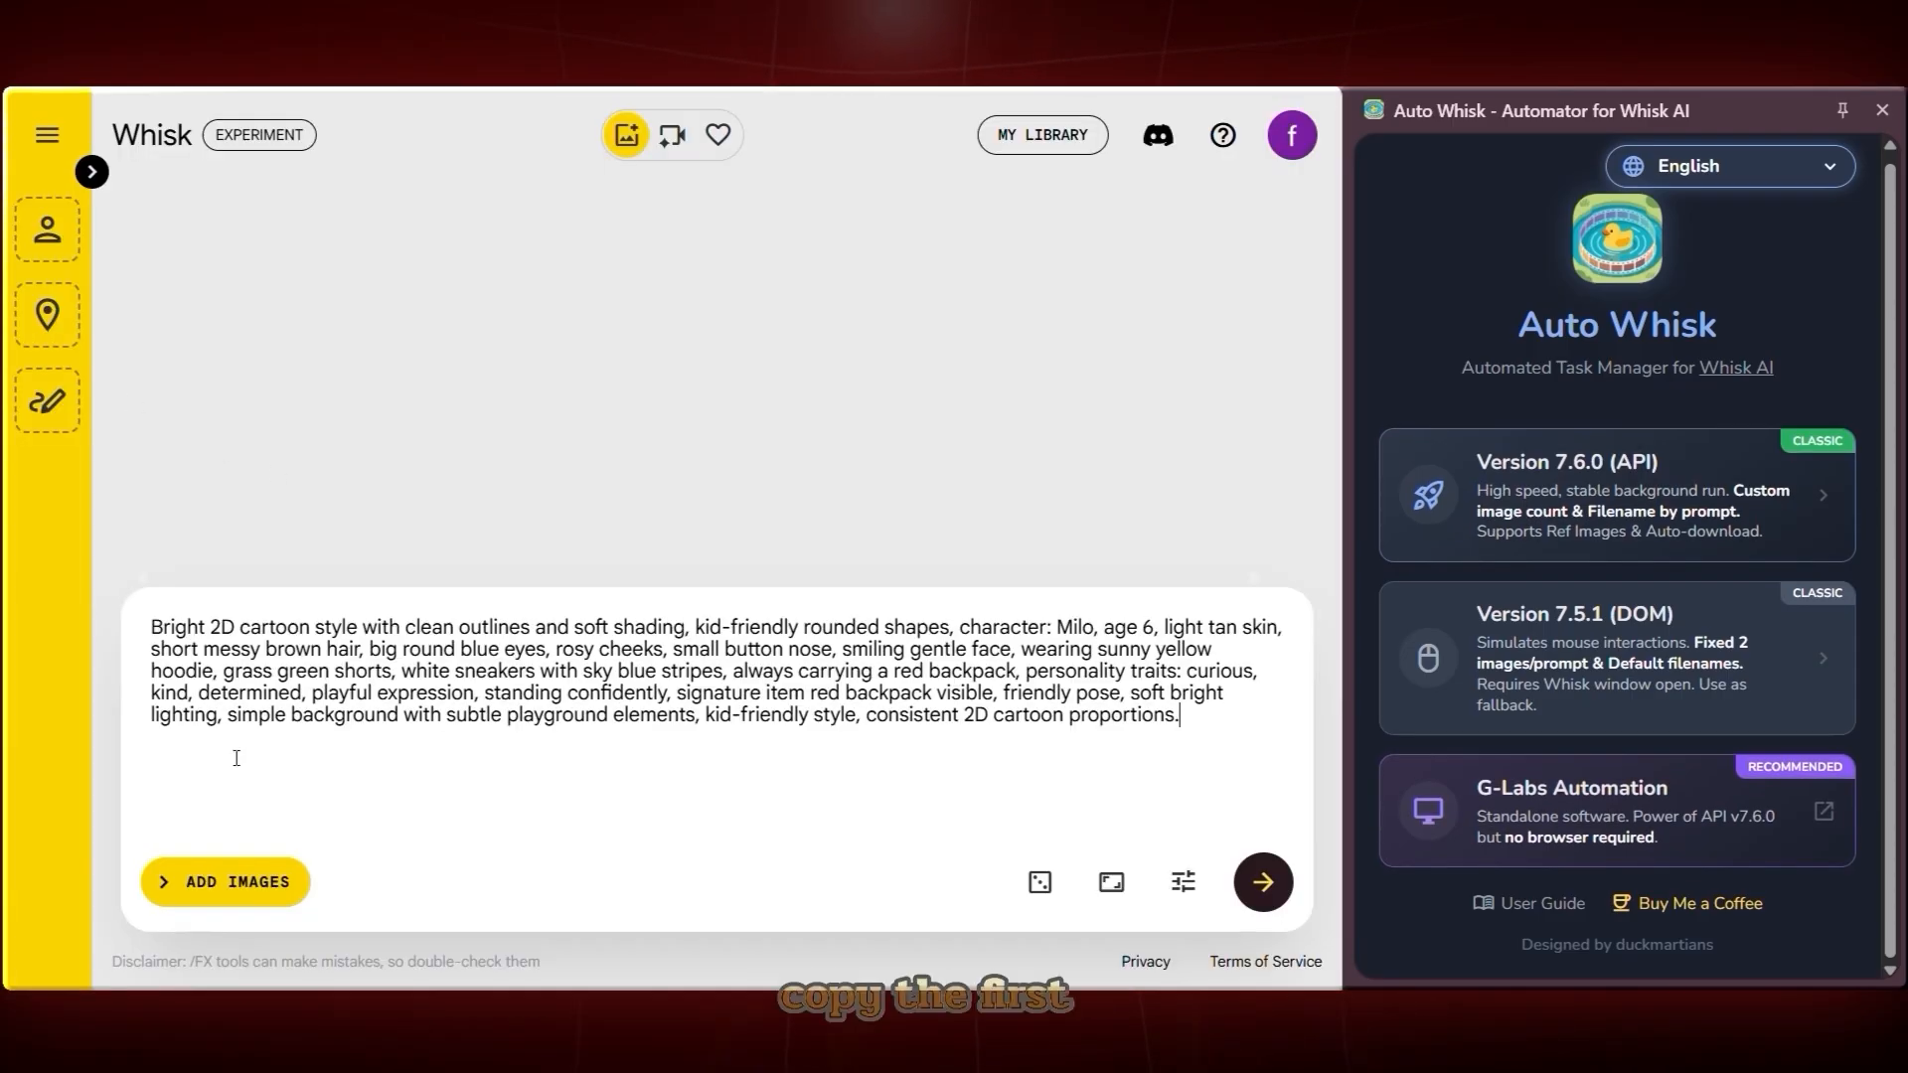
pyautogui.click(1264, 897)
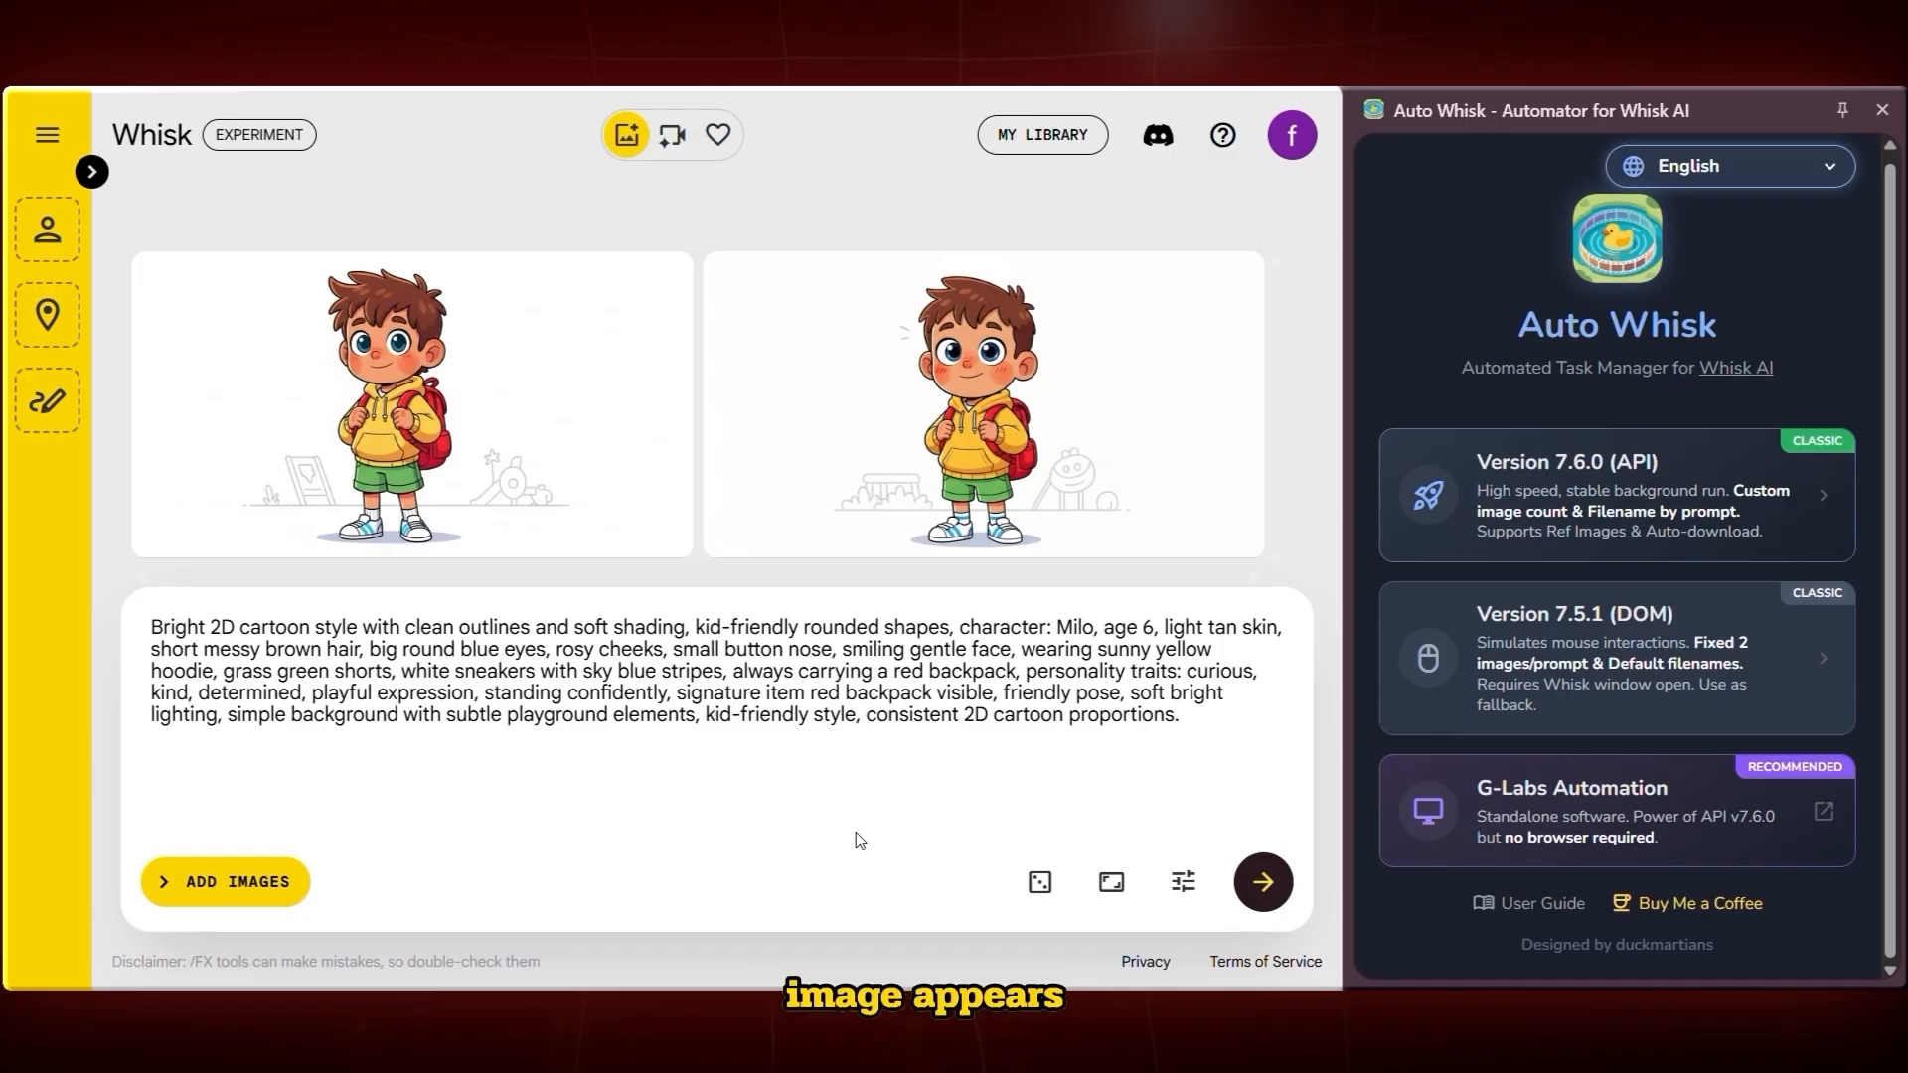
# Open the image sidebar and drag the first Milo image into the Subject slot
pyautogui.click(92, 172)
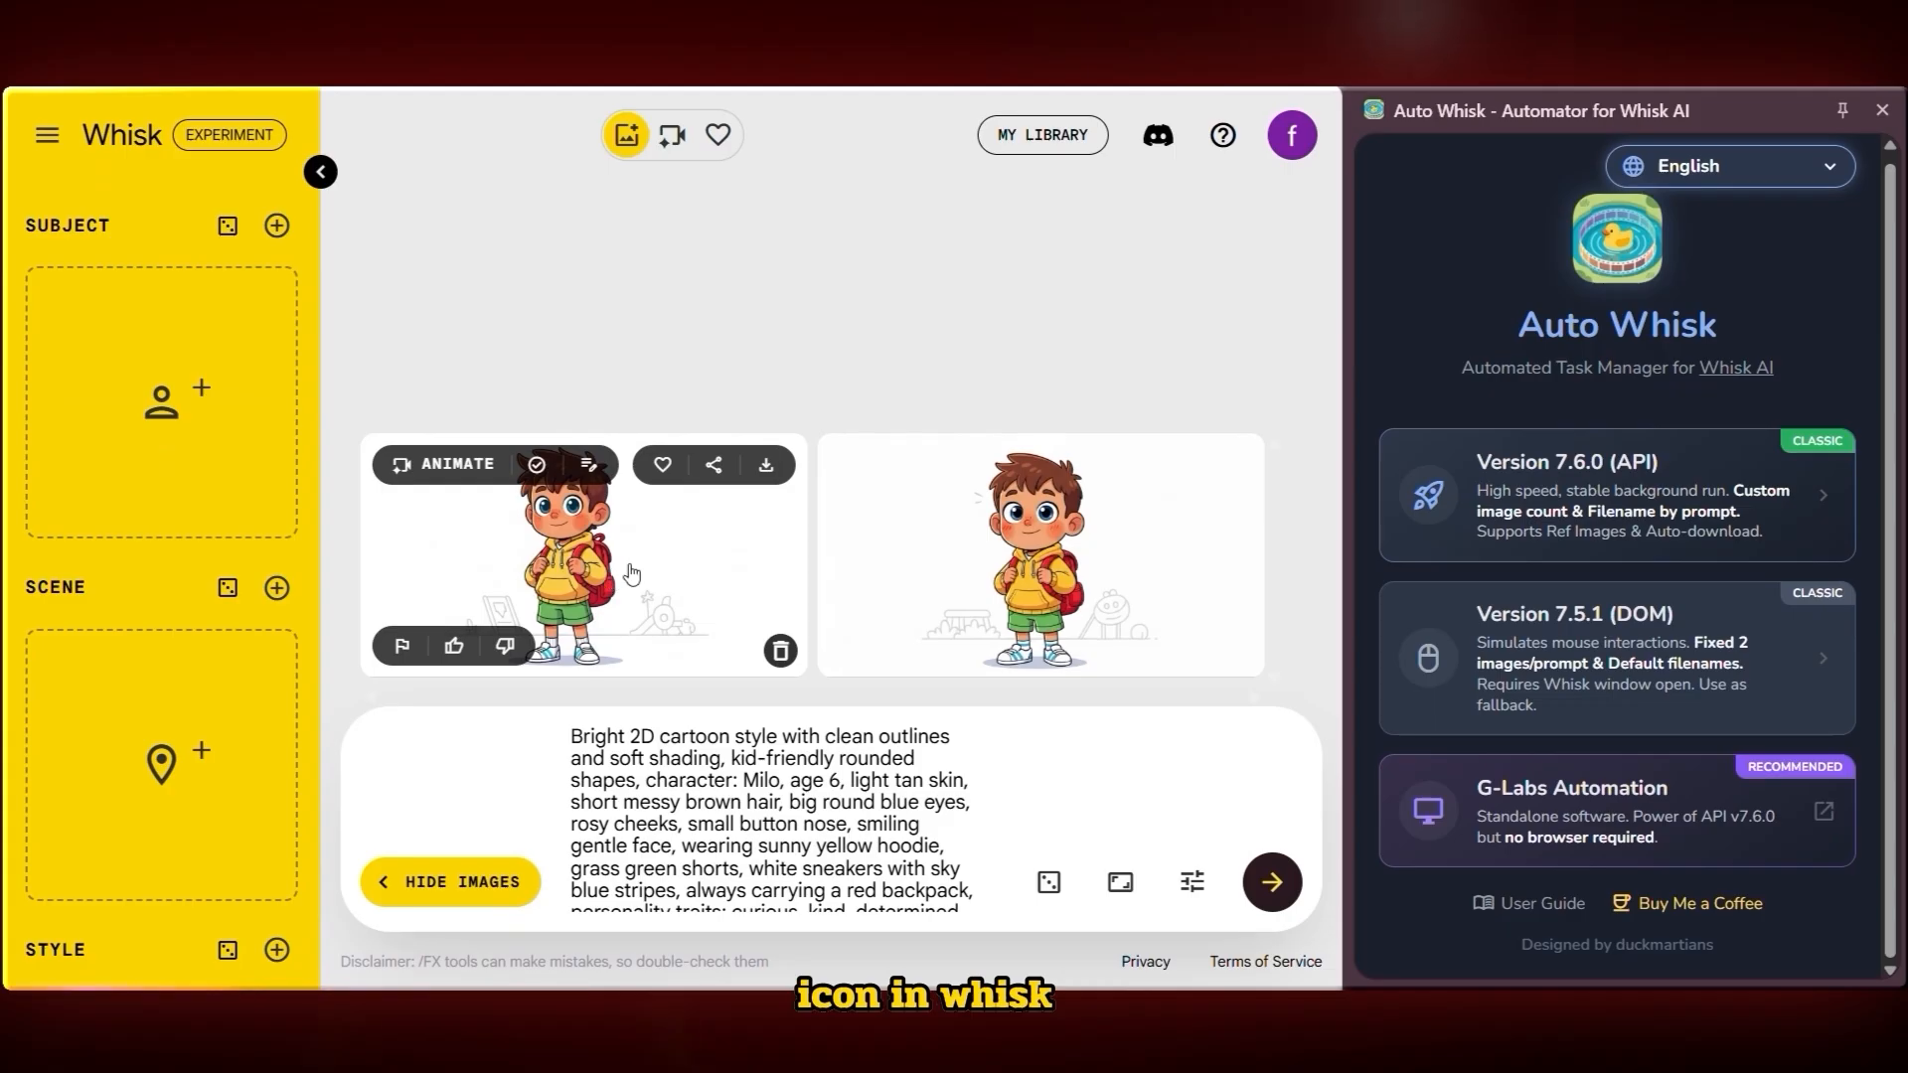
pyautogui.moveTo(632, 575); pyautogui.dragTo(174, 402)
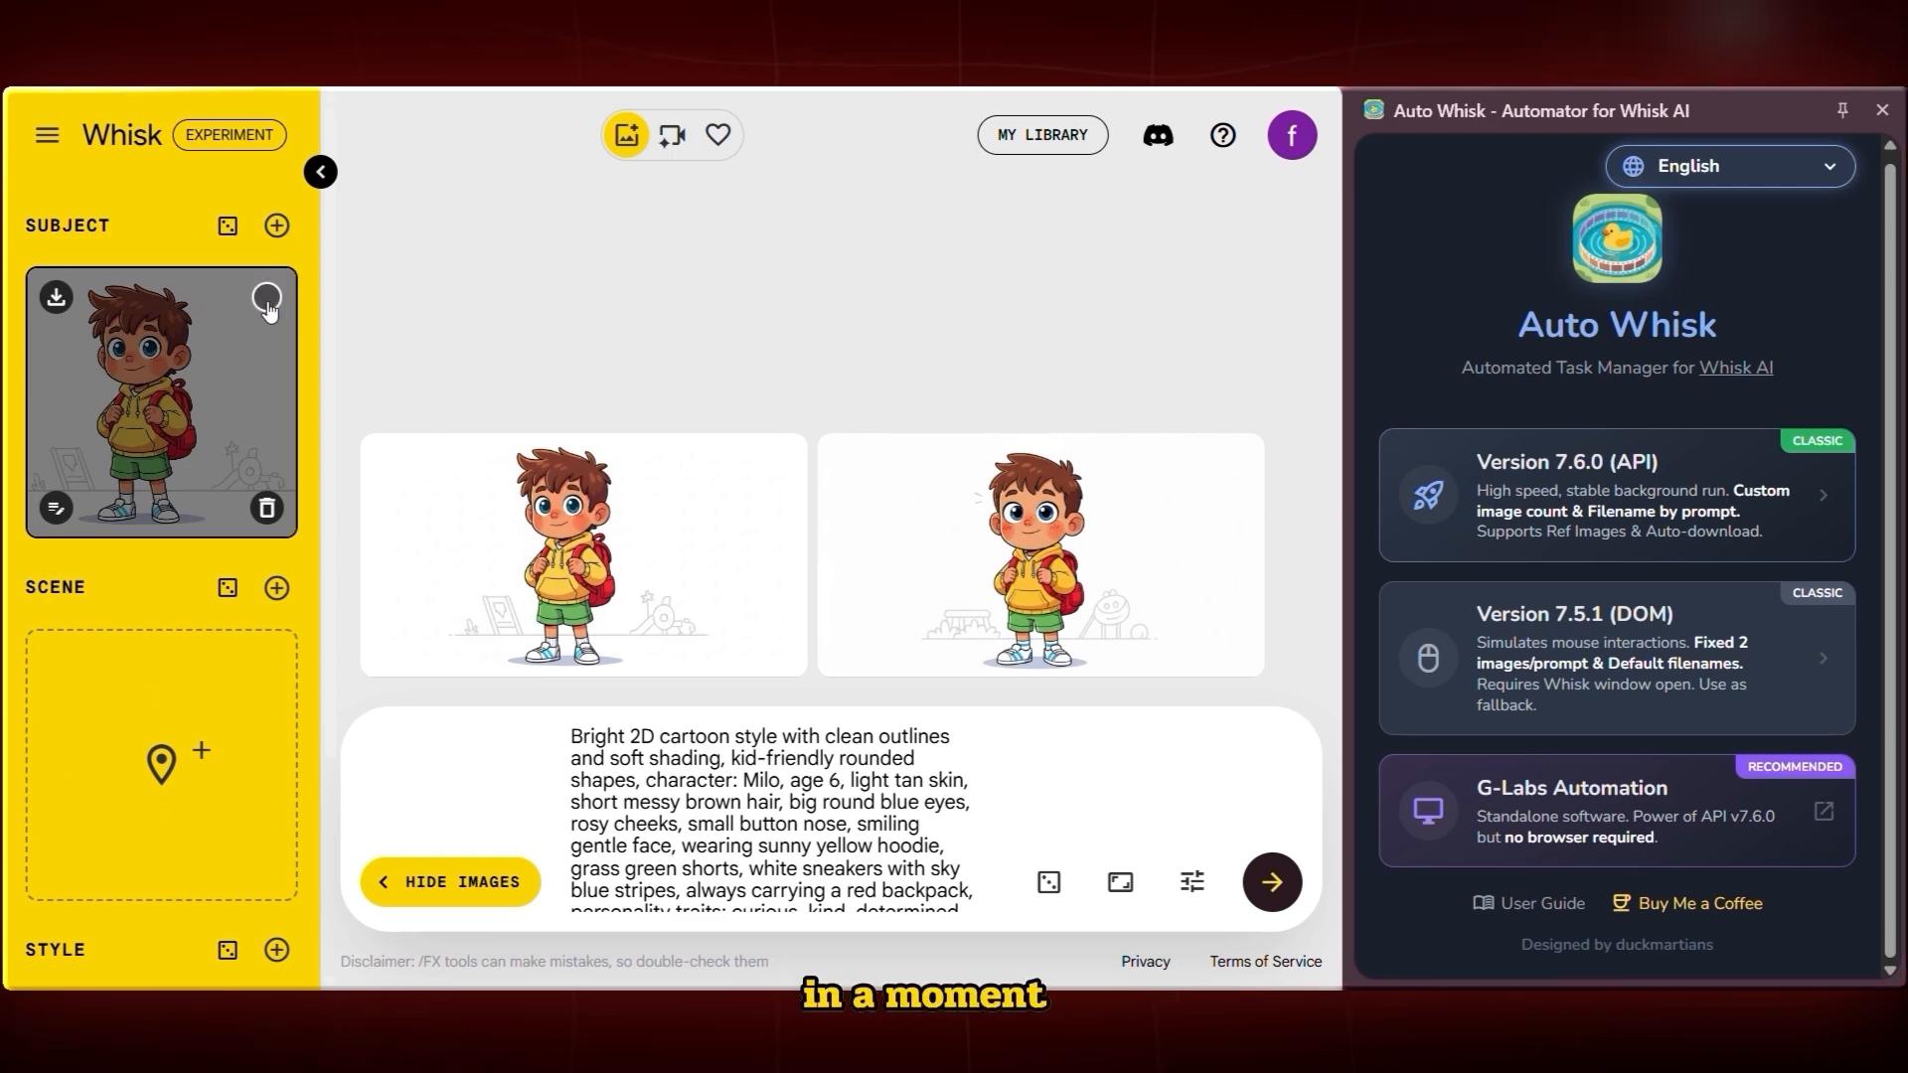
# Copy Luna's character prompt from the chat, paste it into Whisk, and generate images
pyautogui.moveTo(440, 545); pyautogui.dragTo(823, 614)
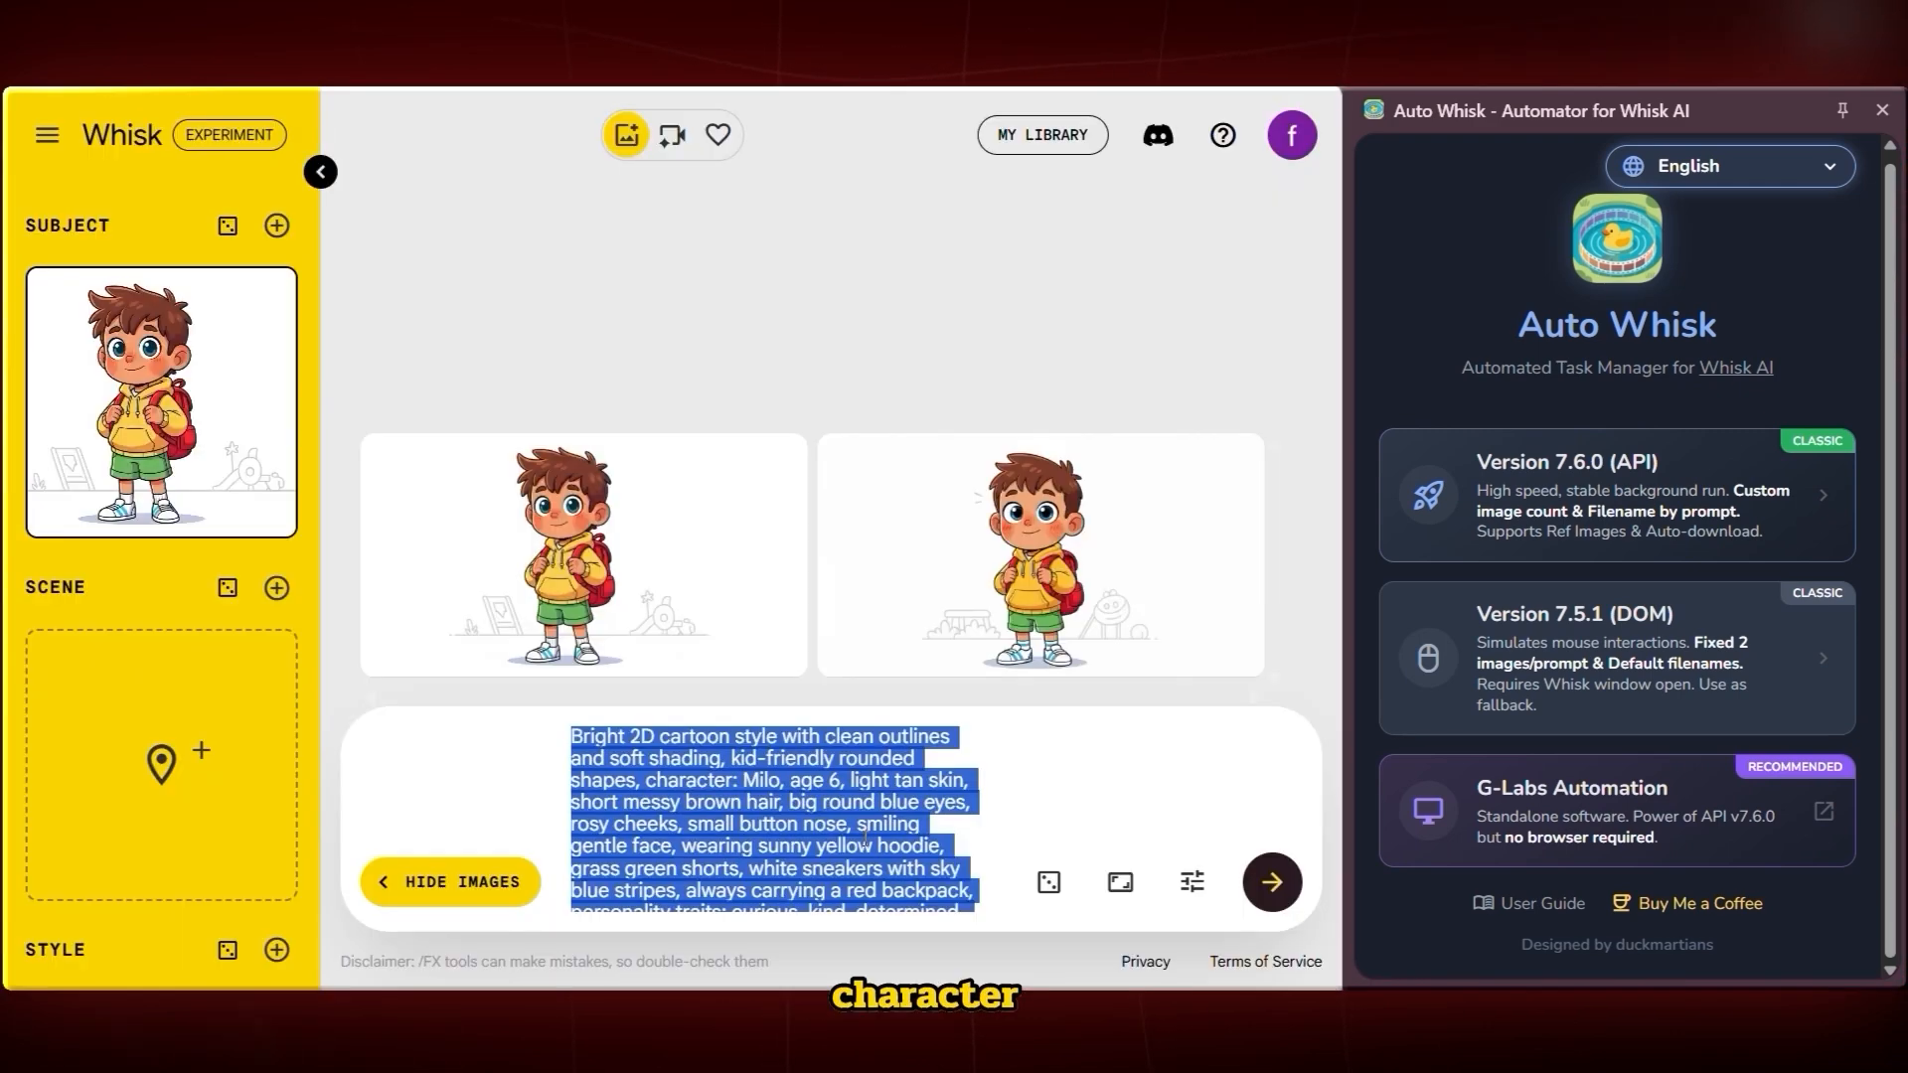
pyautogui.write('Bright 2D cartoon style with clean outlines and soft shading, kid-friendly rounded shapes, character: Luna, age 6, medium brown skin, long black hair in two pigtails, warm brown eyes, gentle smile, small star sticker on her right cheek, wearing coral pink dress, soft purple leggings, yellow shoes, always holding blue sketchbook, personality traits: creative, thoughtful, cheerful, curious and friendly expression, standing or sitting with sketchbook in hand, soft bright lighting, simple background with playful park elements, consistent 2D cartoon proportions, kid-friendly pose.')
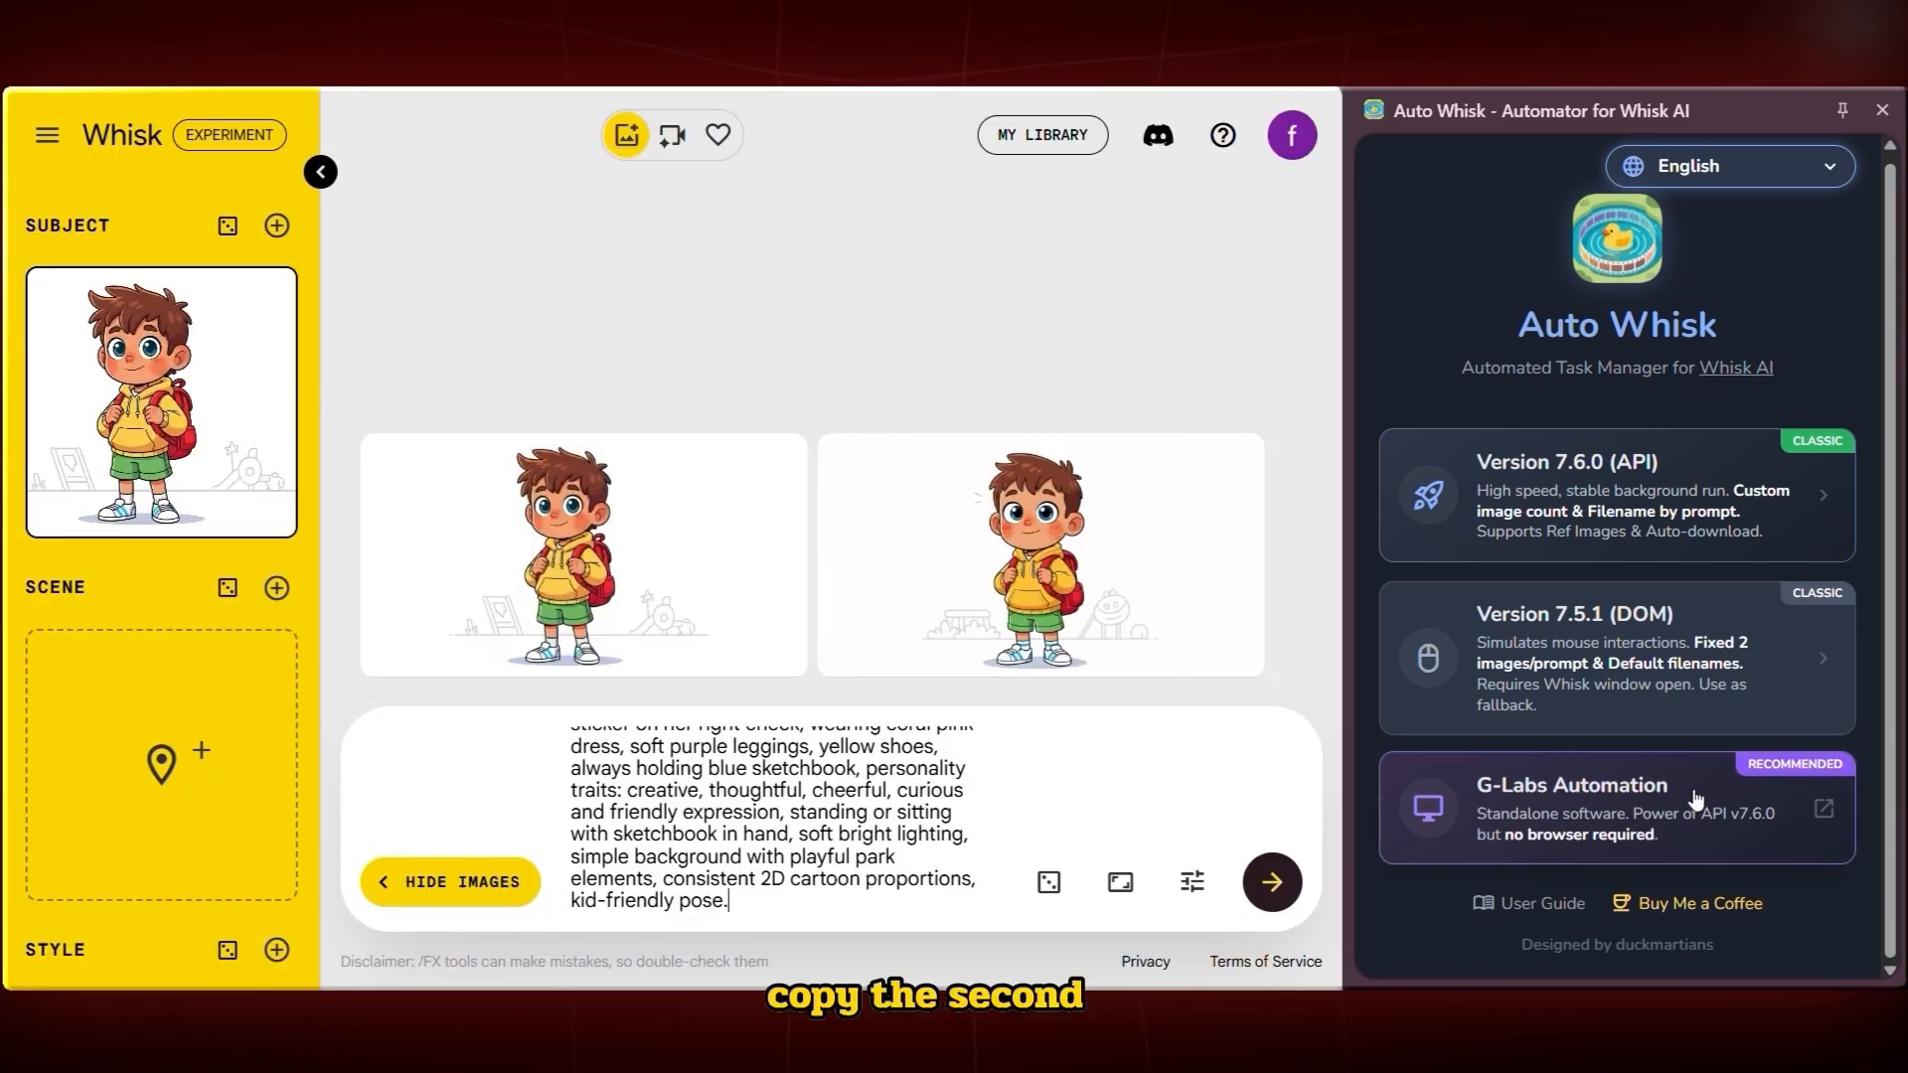
pyautogui.click(1274, 884)
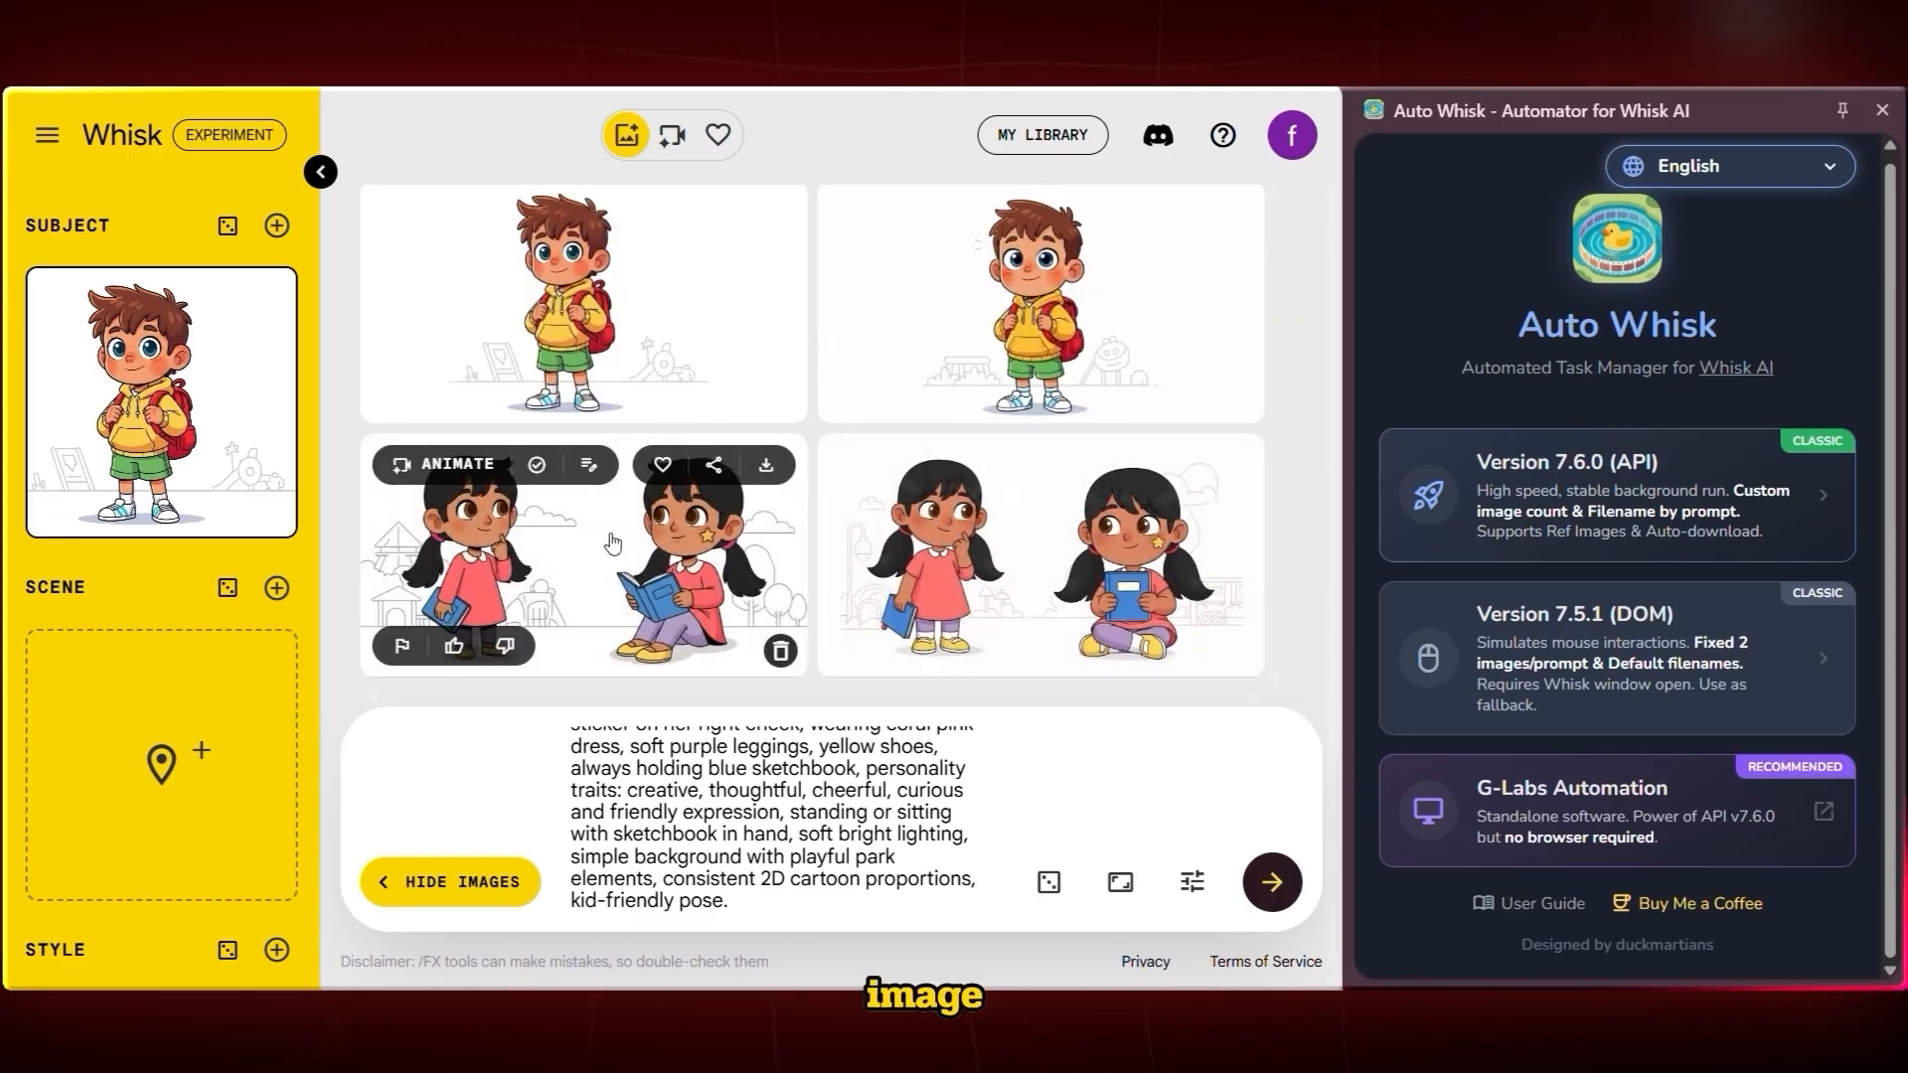
# Add a second subject slot and drag a Luna image into it
pyautogui.click(284, 239)
pyautogui.moveTo(1123, 576); pyautogui.dragTo(183, 534)
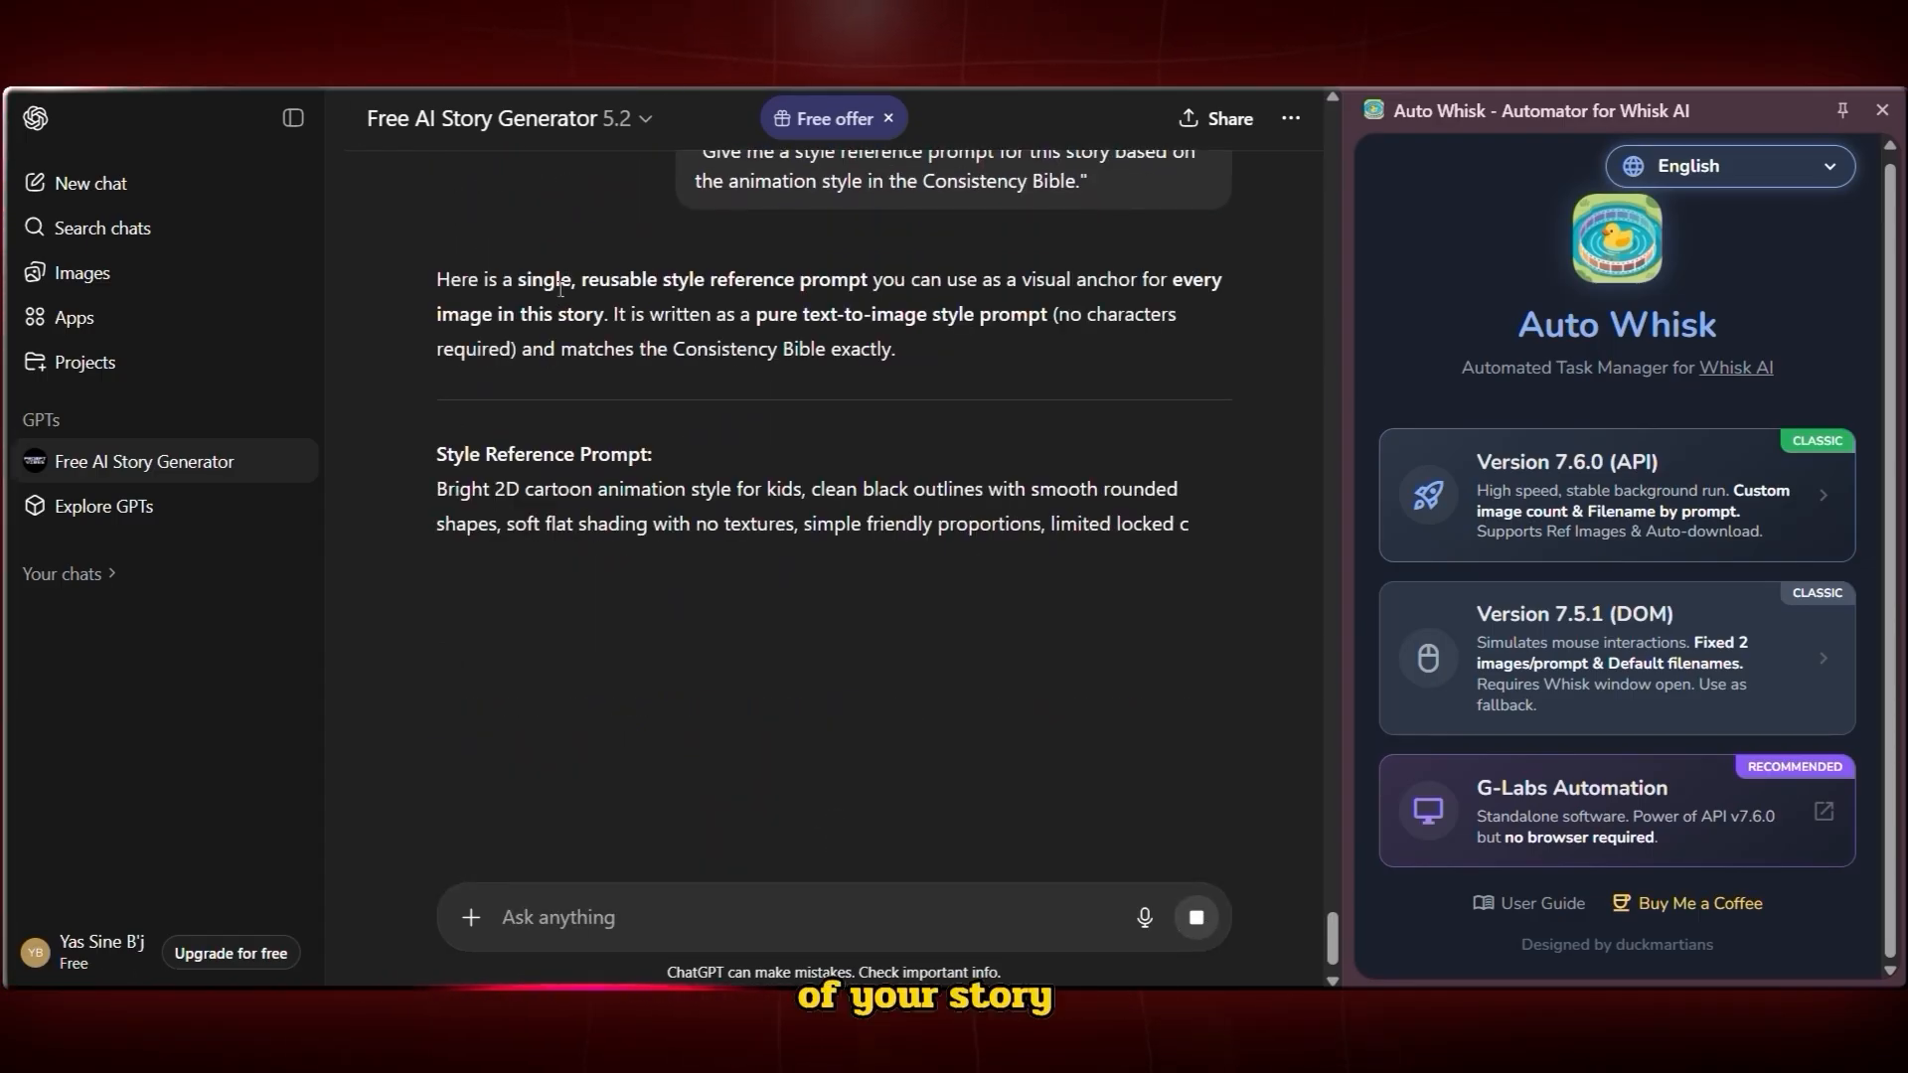
# Copy the style reference prompt from the chat into Whisk and generate style images
pyautogui.moveTo(437, 250); pyautogui.dragTo(990, 531)
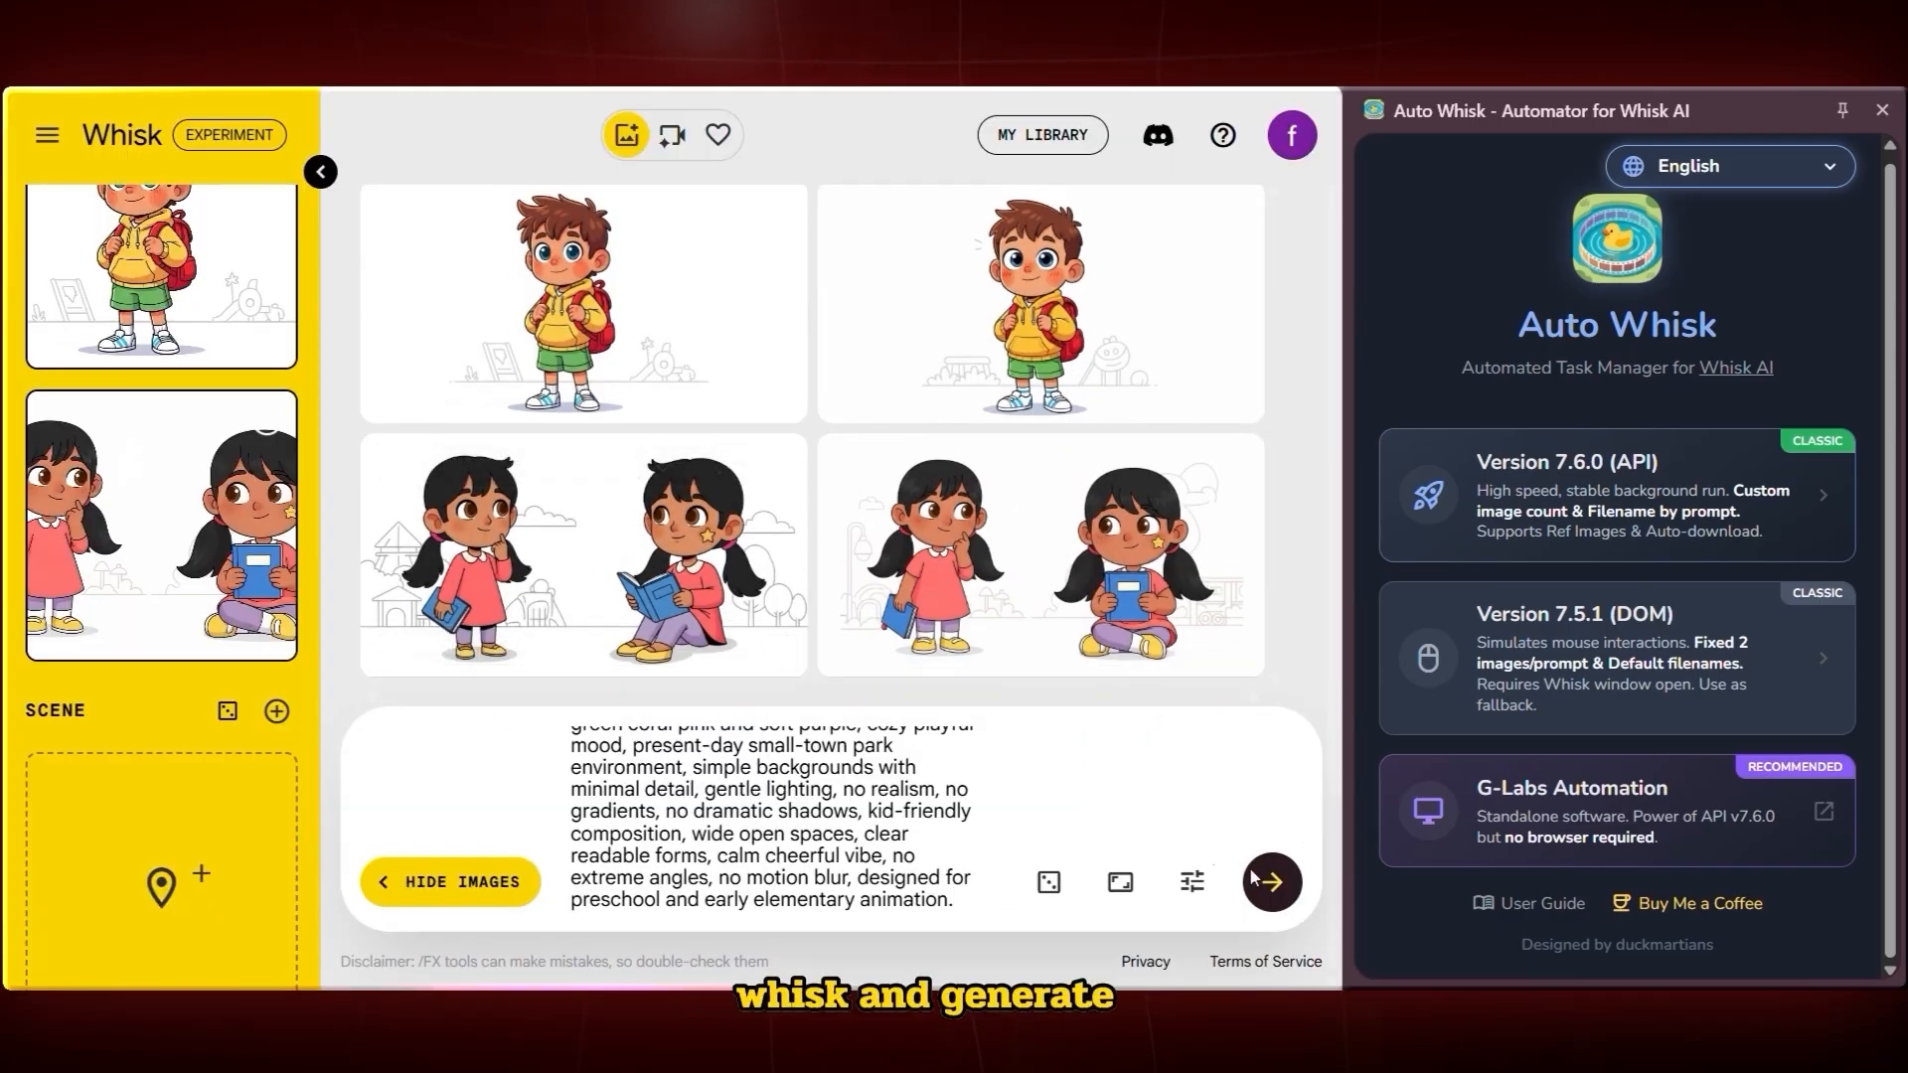
pyautogui.click(1273, 882)
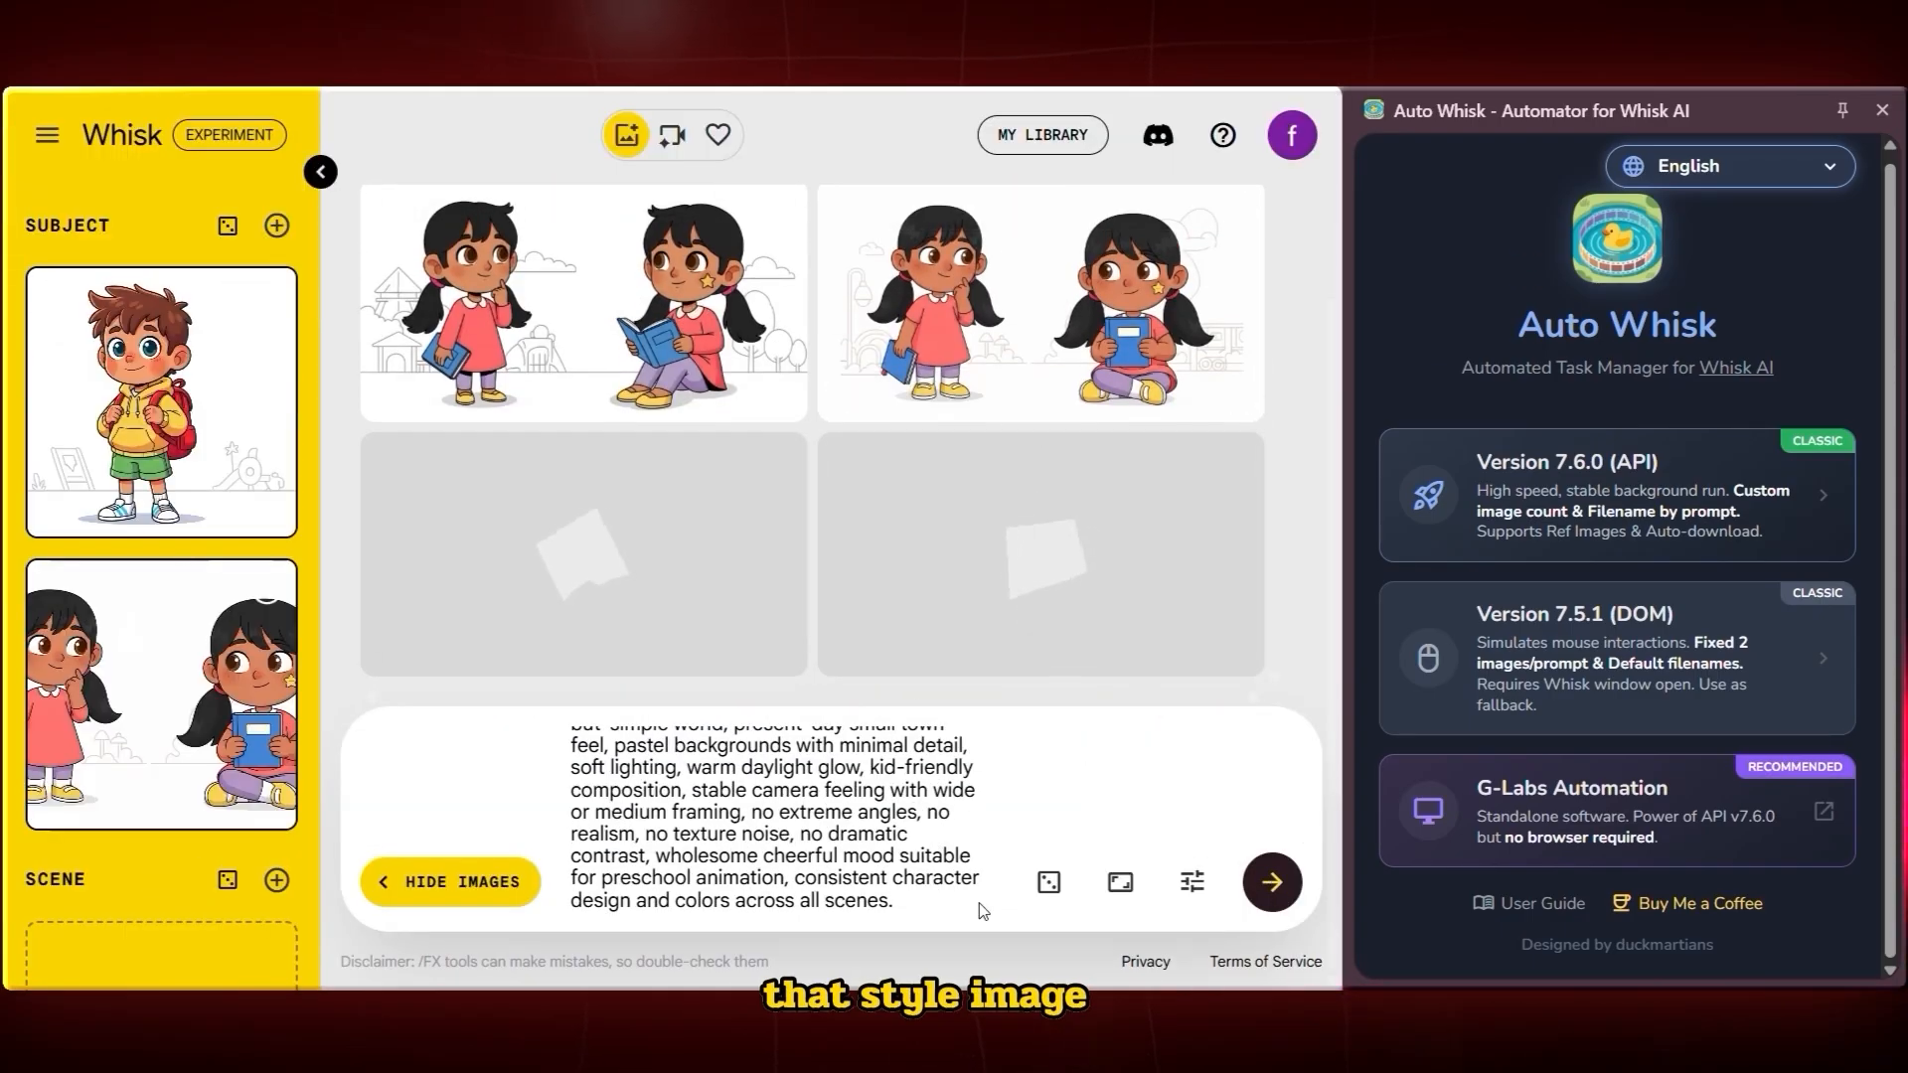
# Drag one of the generated style images into the Style slot
pyautogui.scroll(-5, 81, 738)
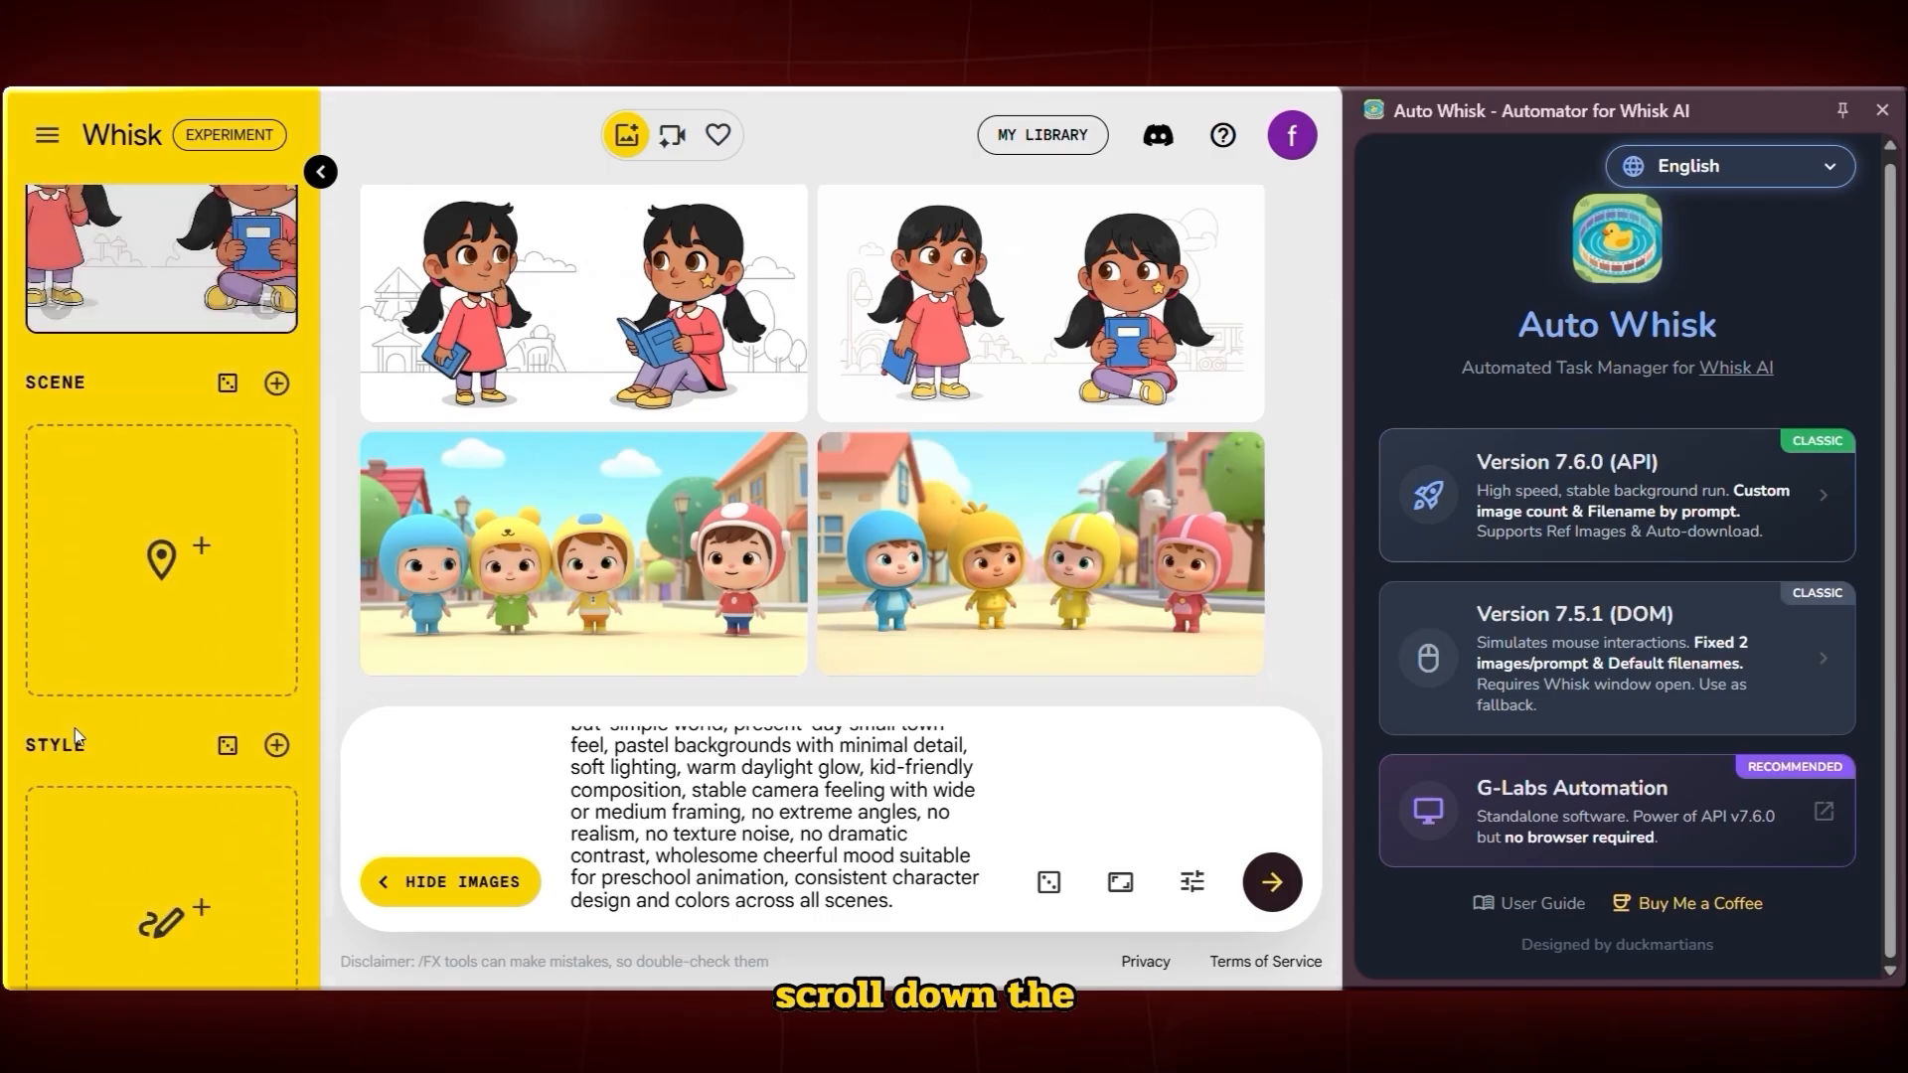
pyautogui.moveTo(994, 557); pyautogui.dragTo(149, 835)
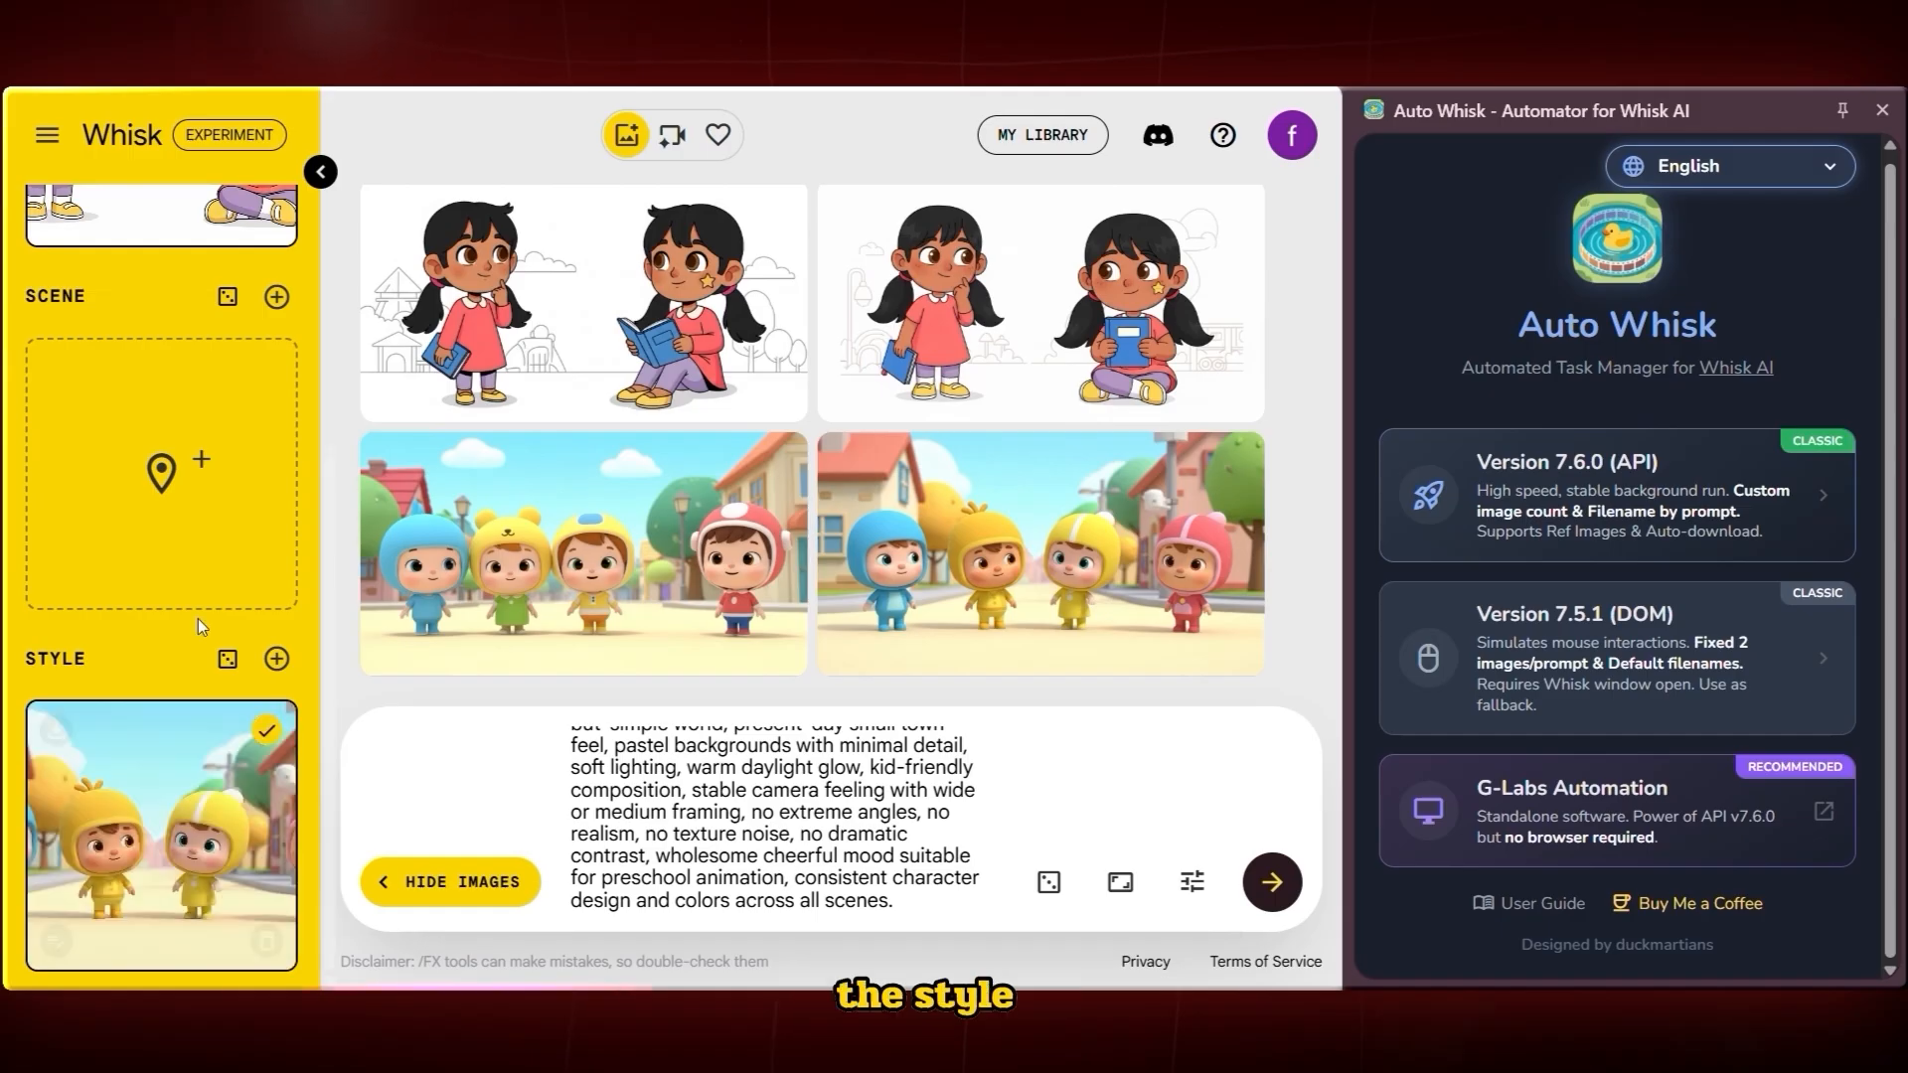
pyautogui.scroll(5, 255, 726)
pyautogui.moveTo(278, 626)
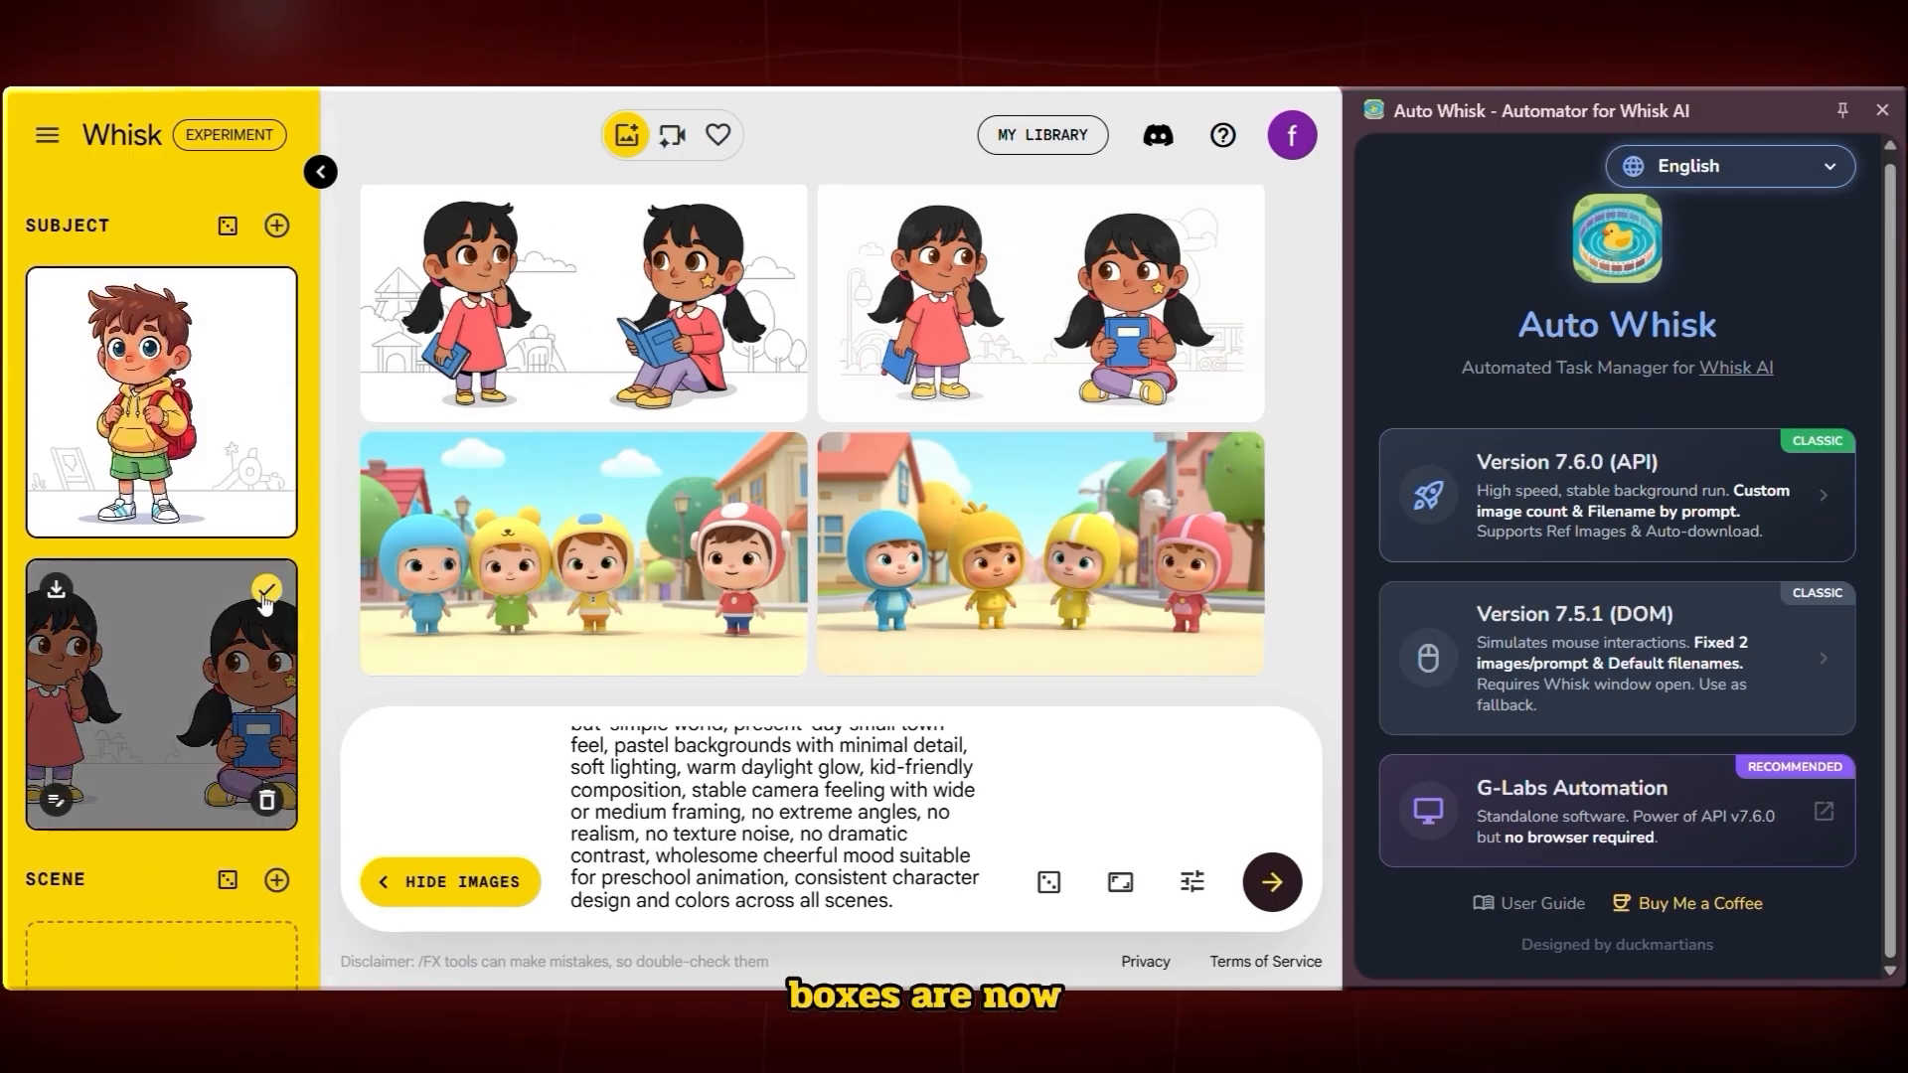
pyautogui.moveTo(264, 285)
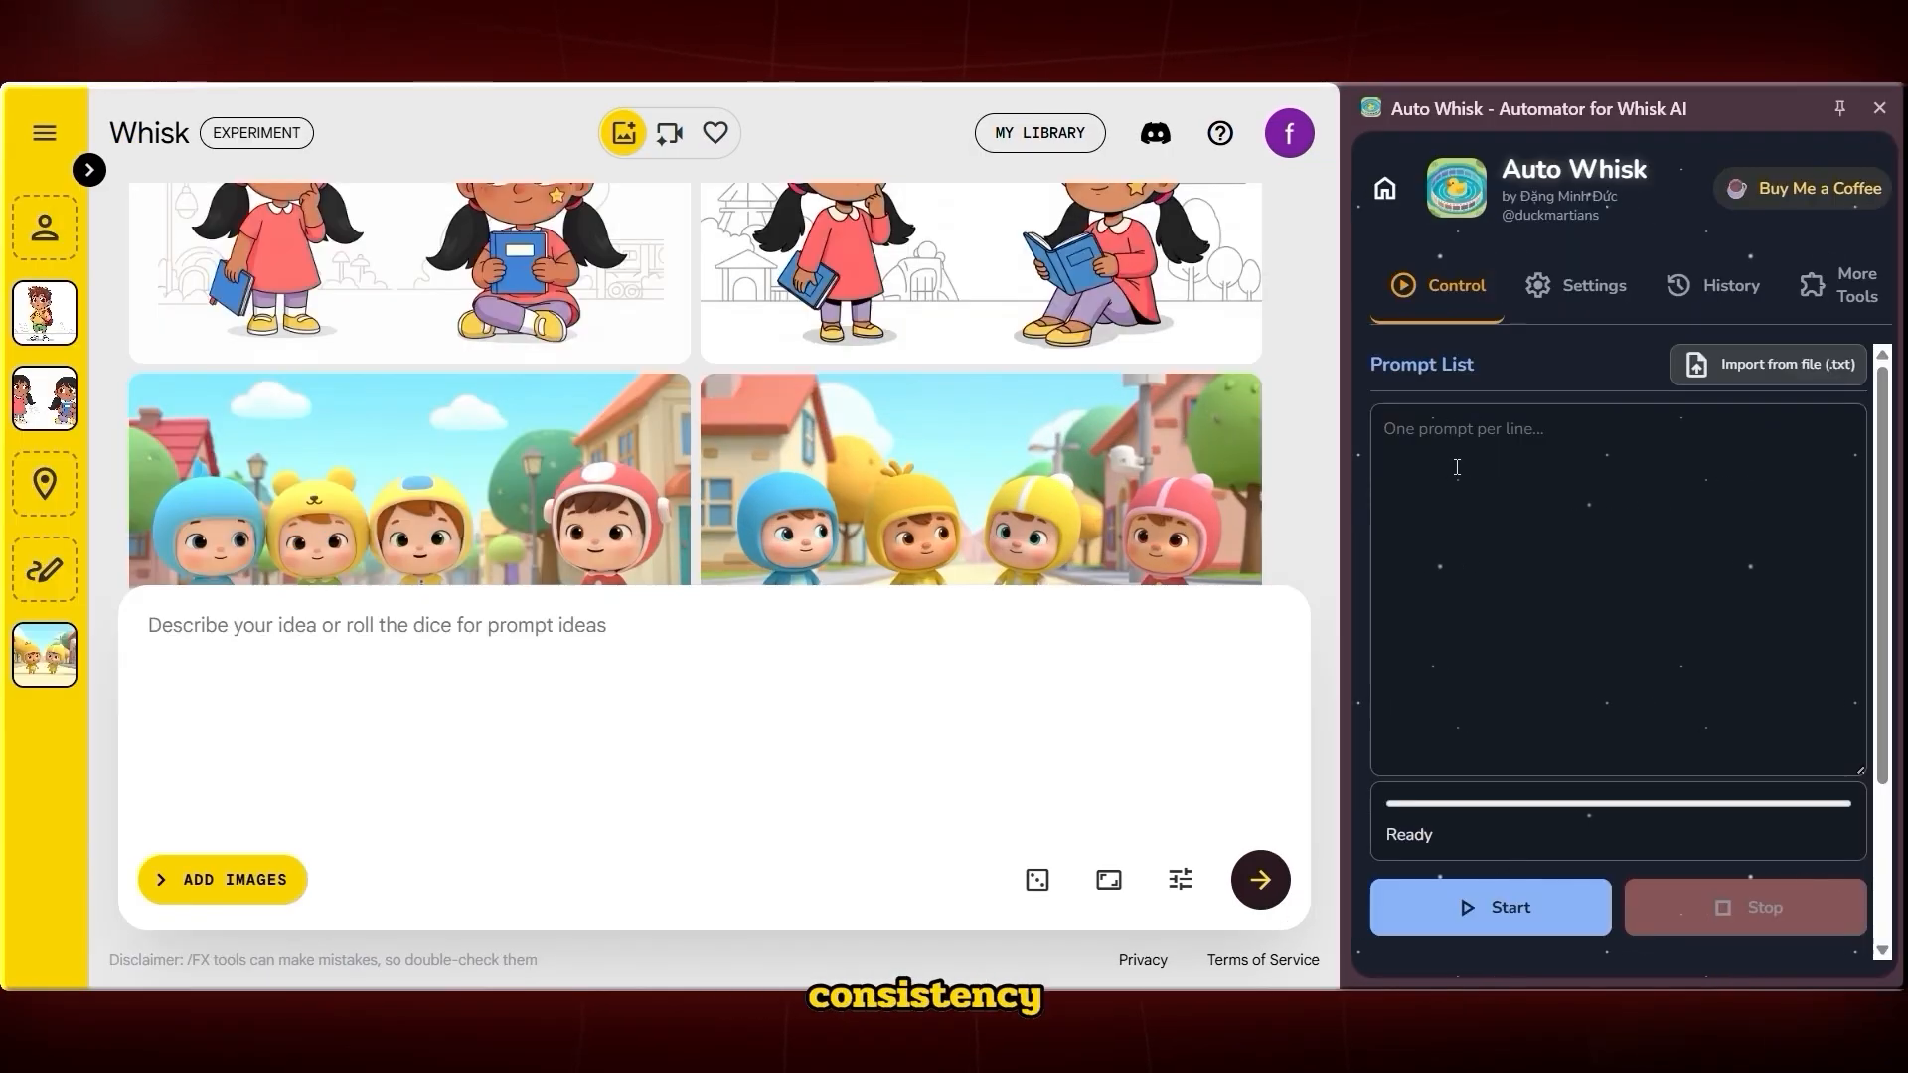
# Paste the scene prompts into the Auto Whisk prompt list
pyautogui.rightClick(1457, 473)
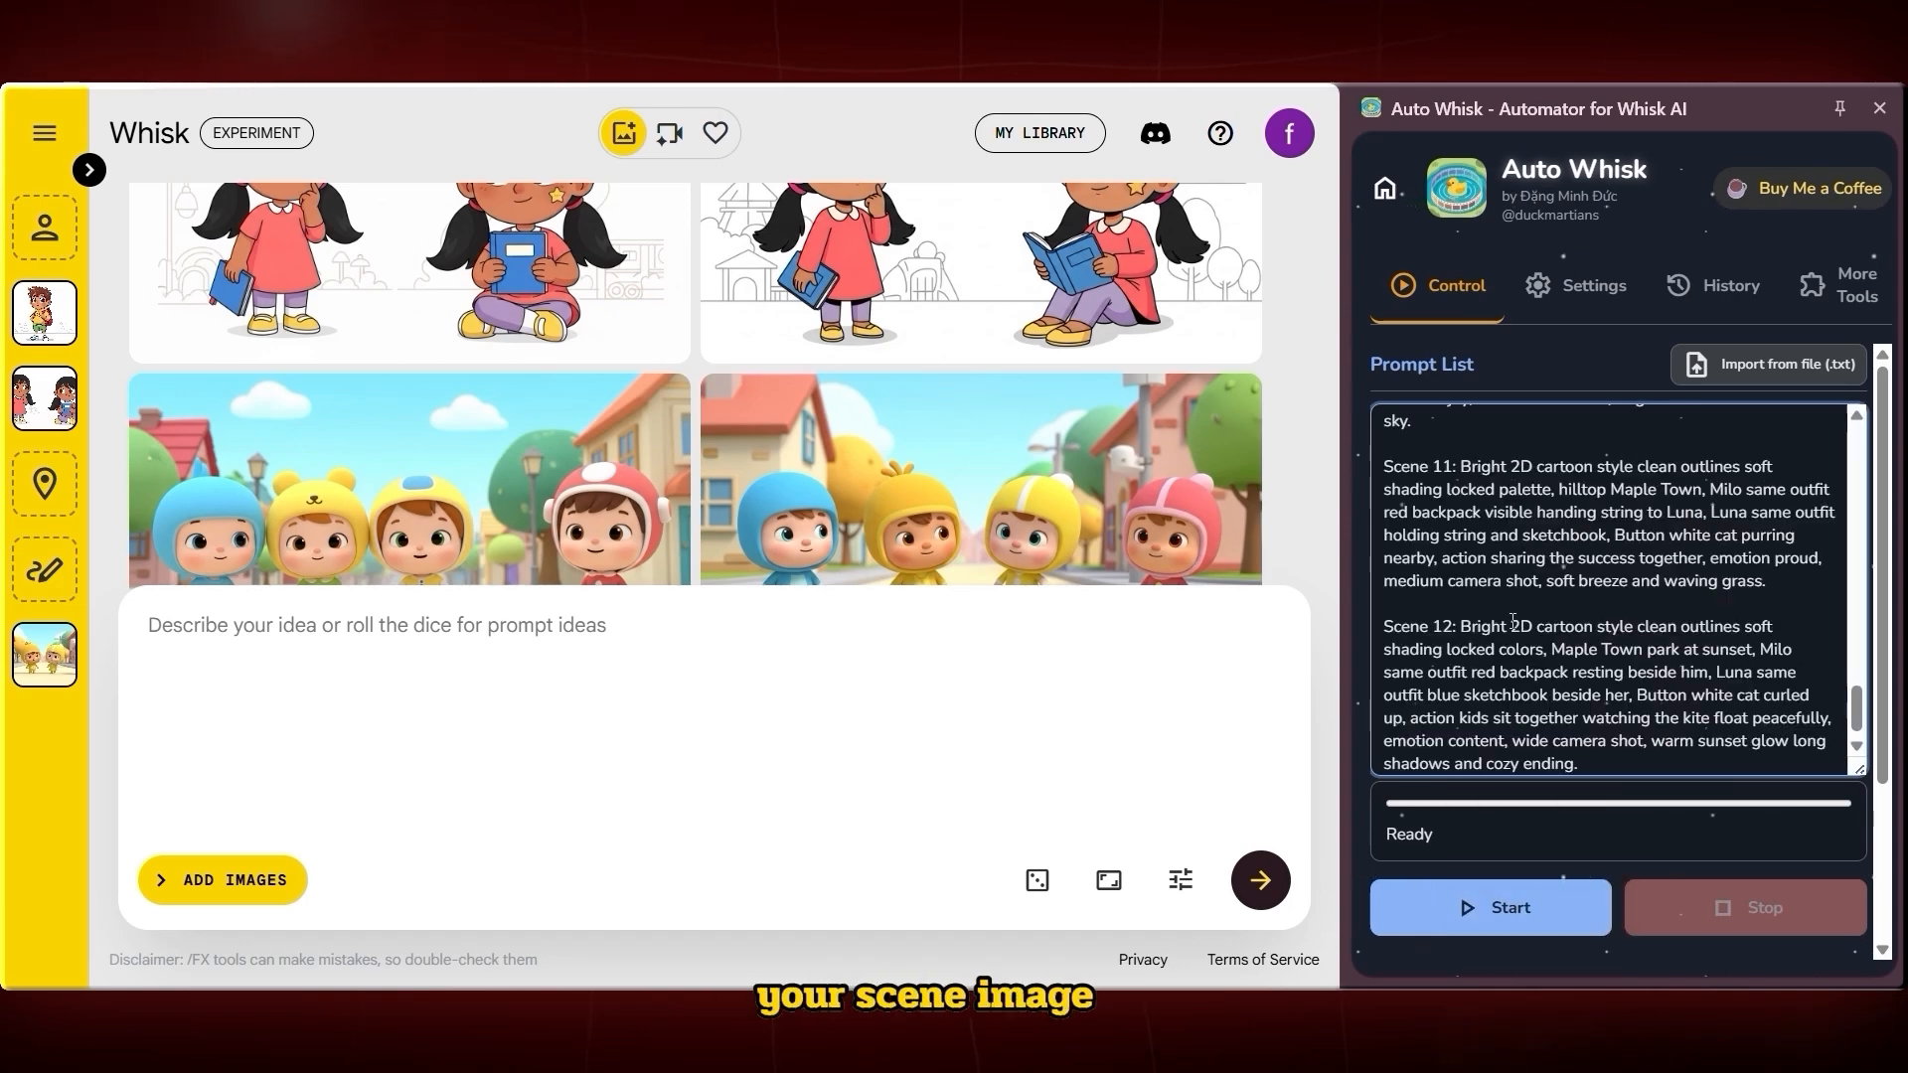
pyautogui.scroll(12, 1512, 621)
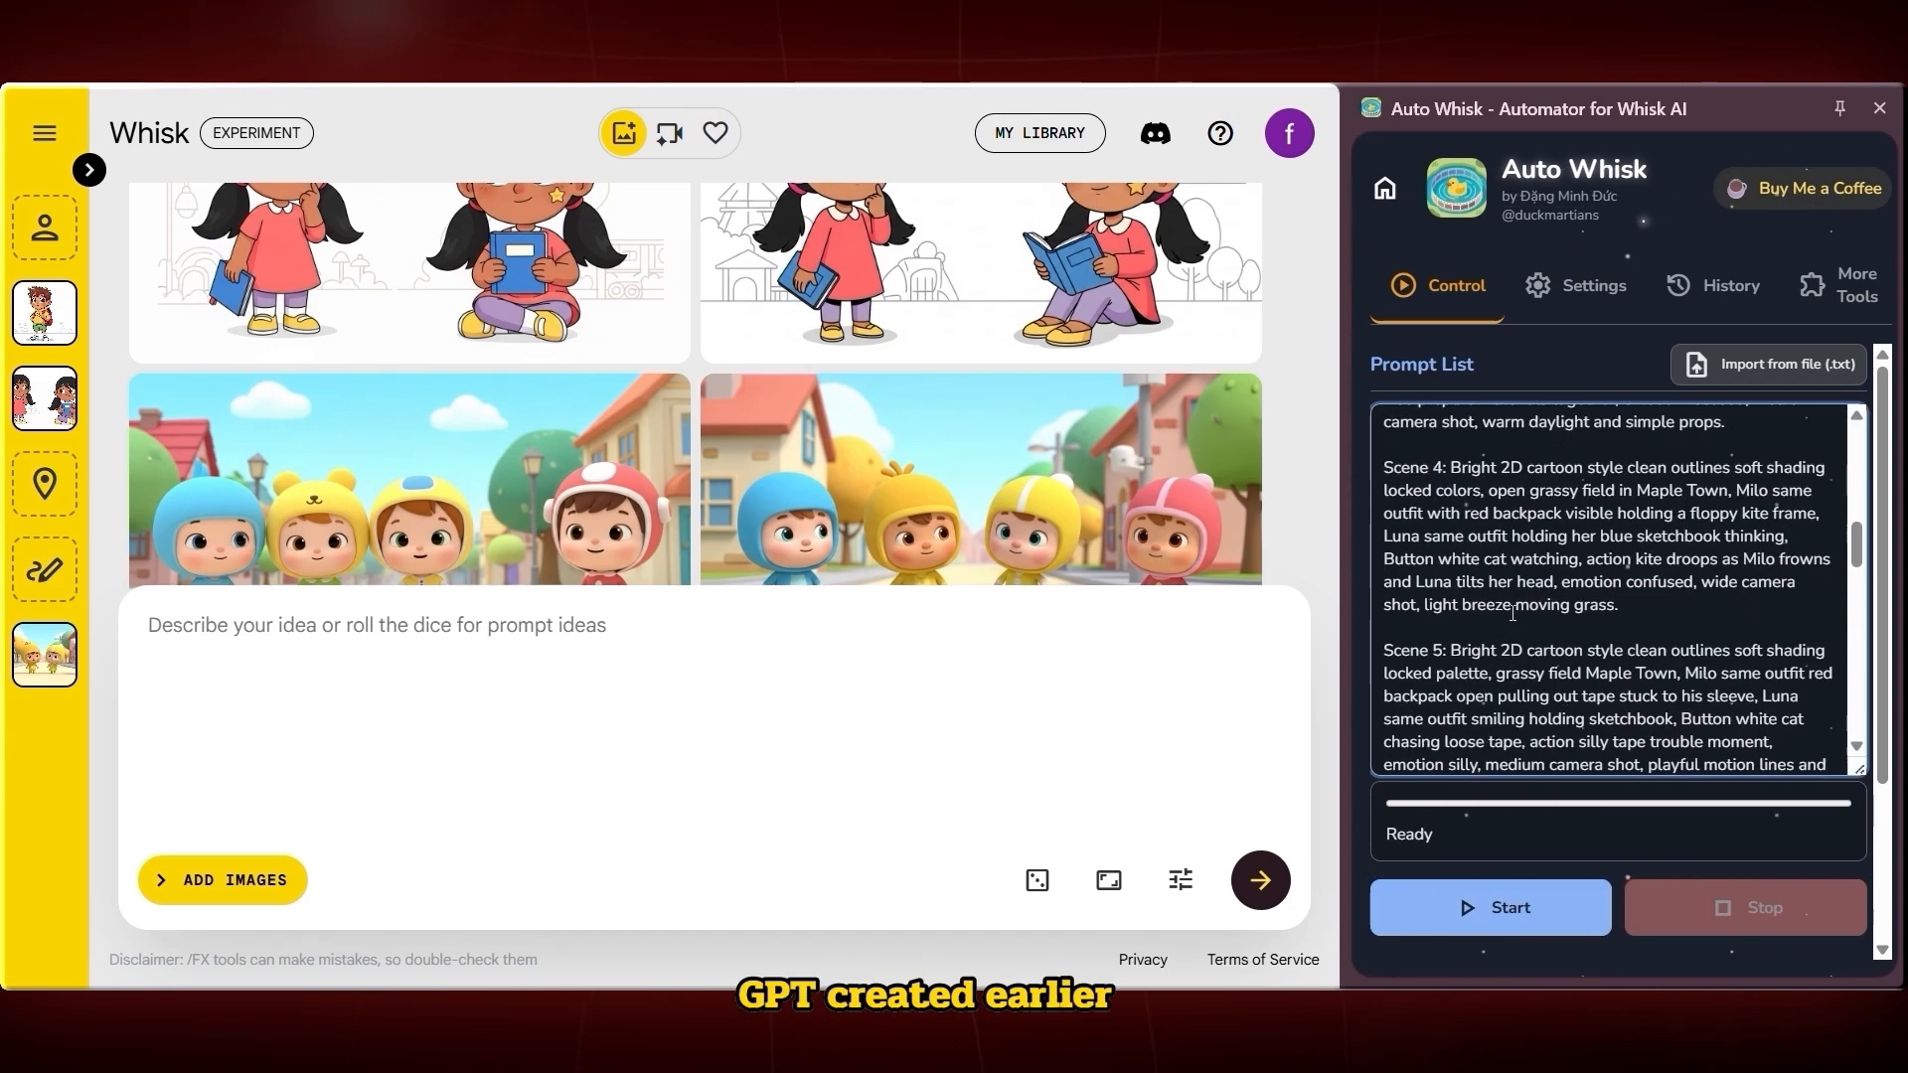
pyautogui.scroll(10, 1513, 611)
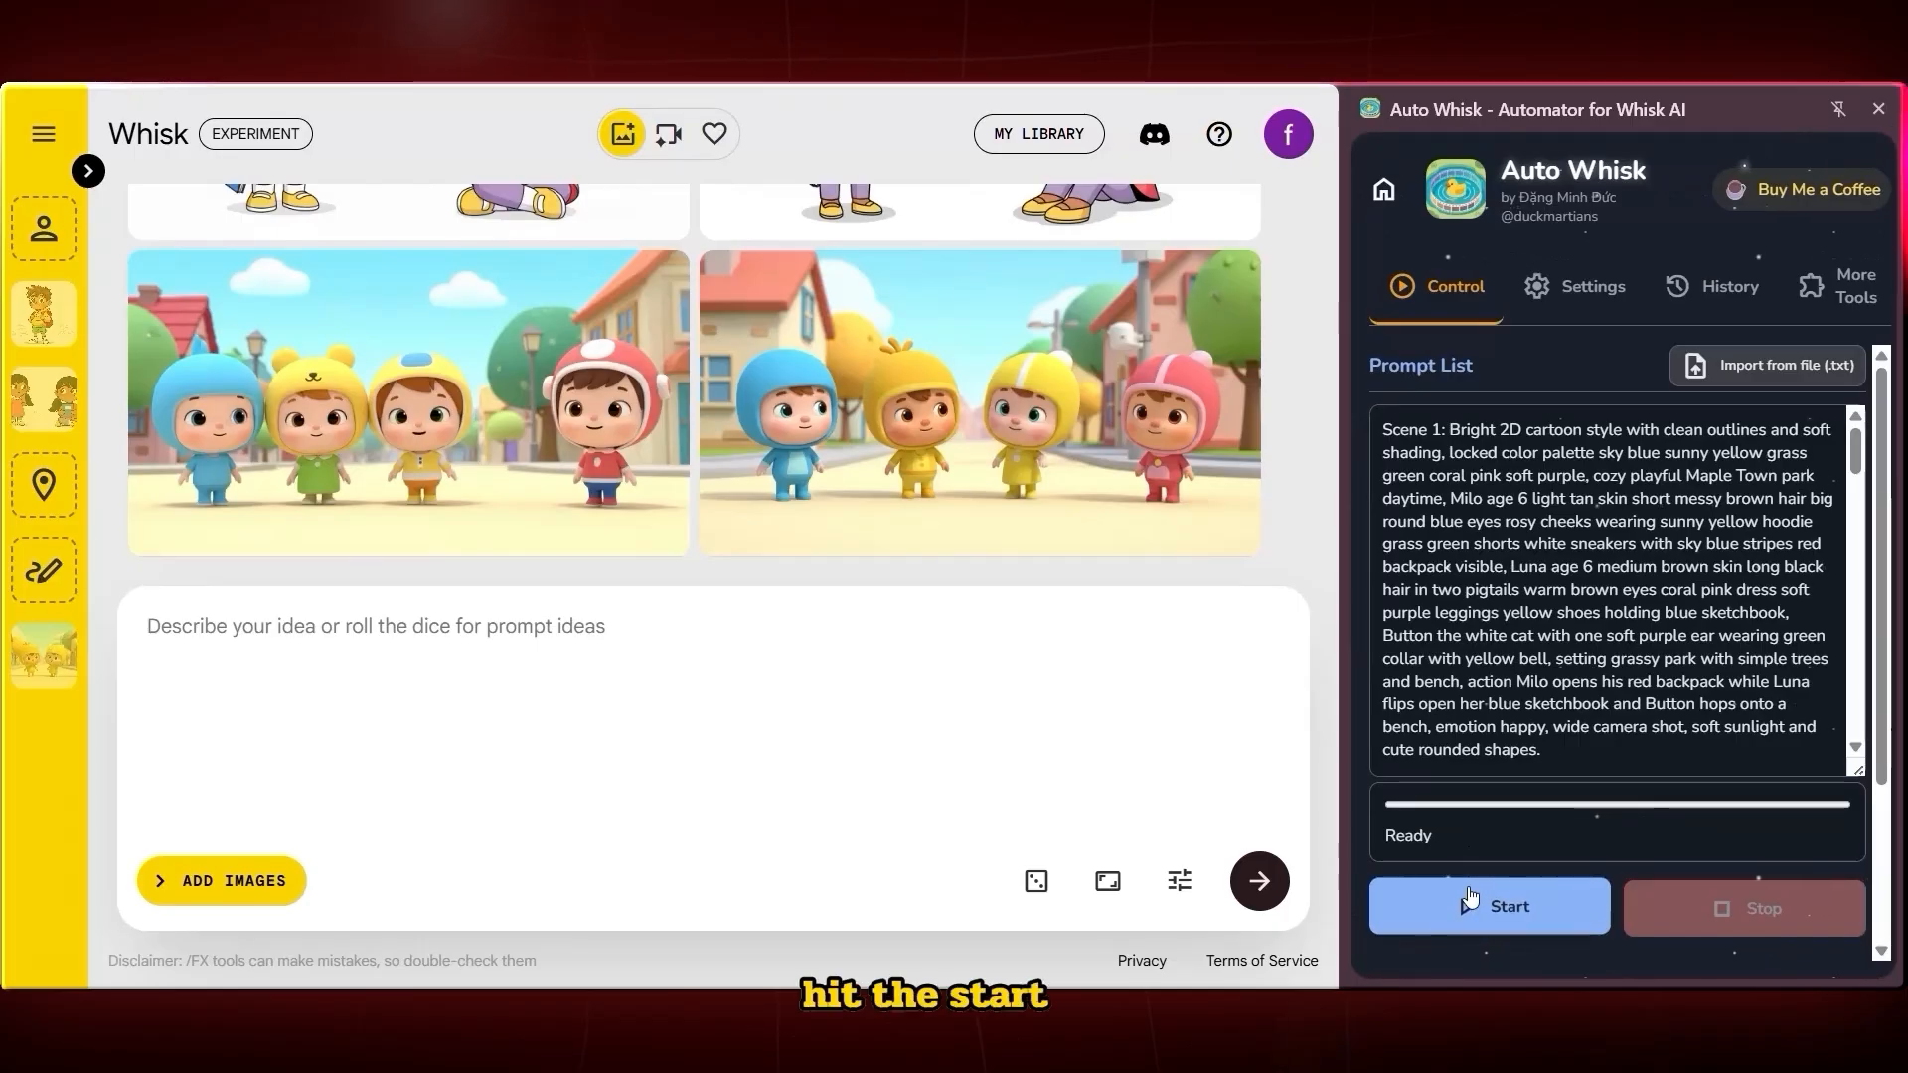
# Start the batch and run it on this Whisk project
pyautogui.click(1471, 902)
pyautogui.scroll(-3, 1489, 908)
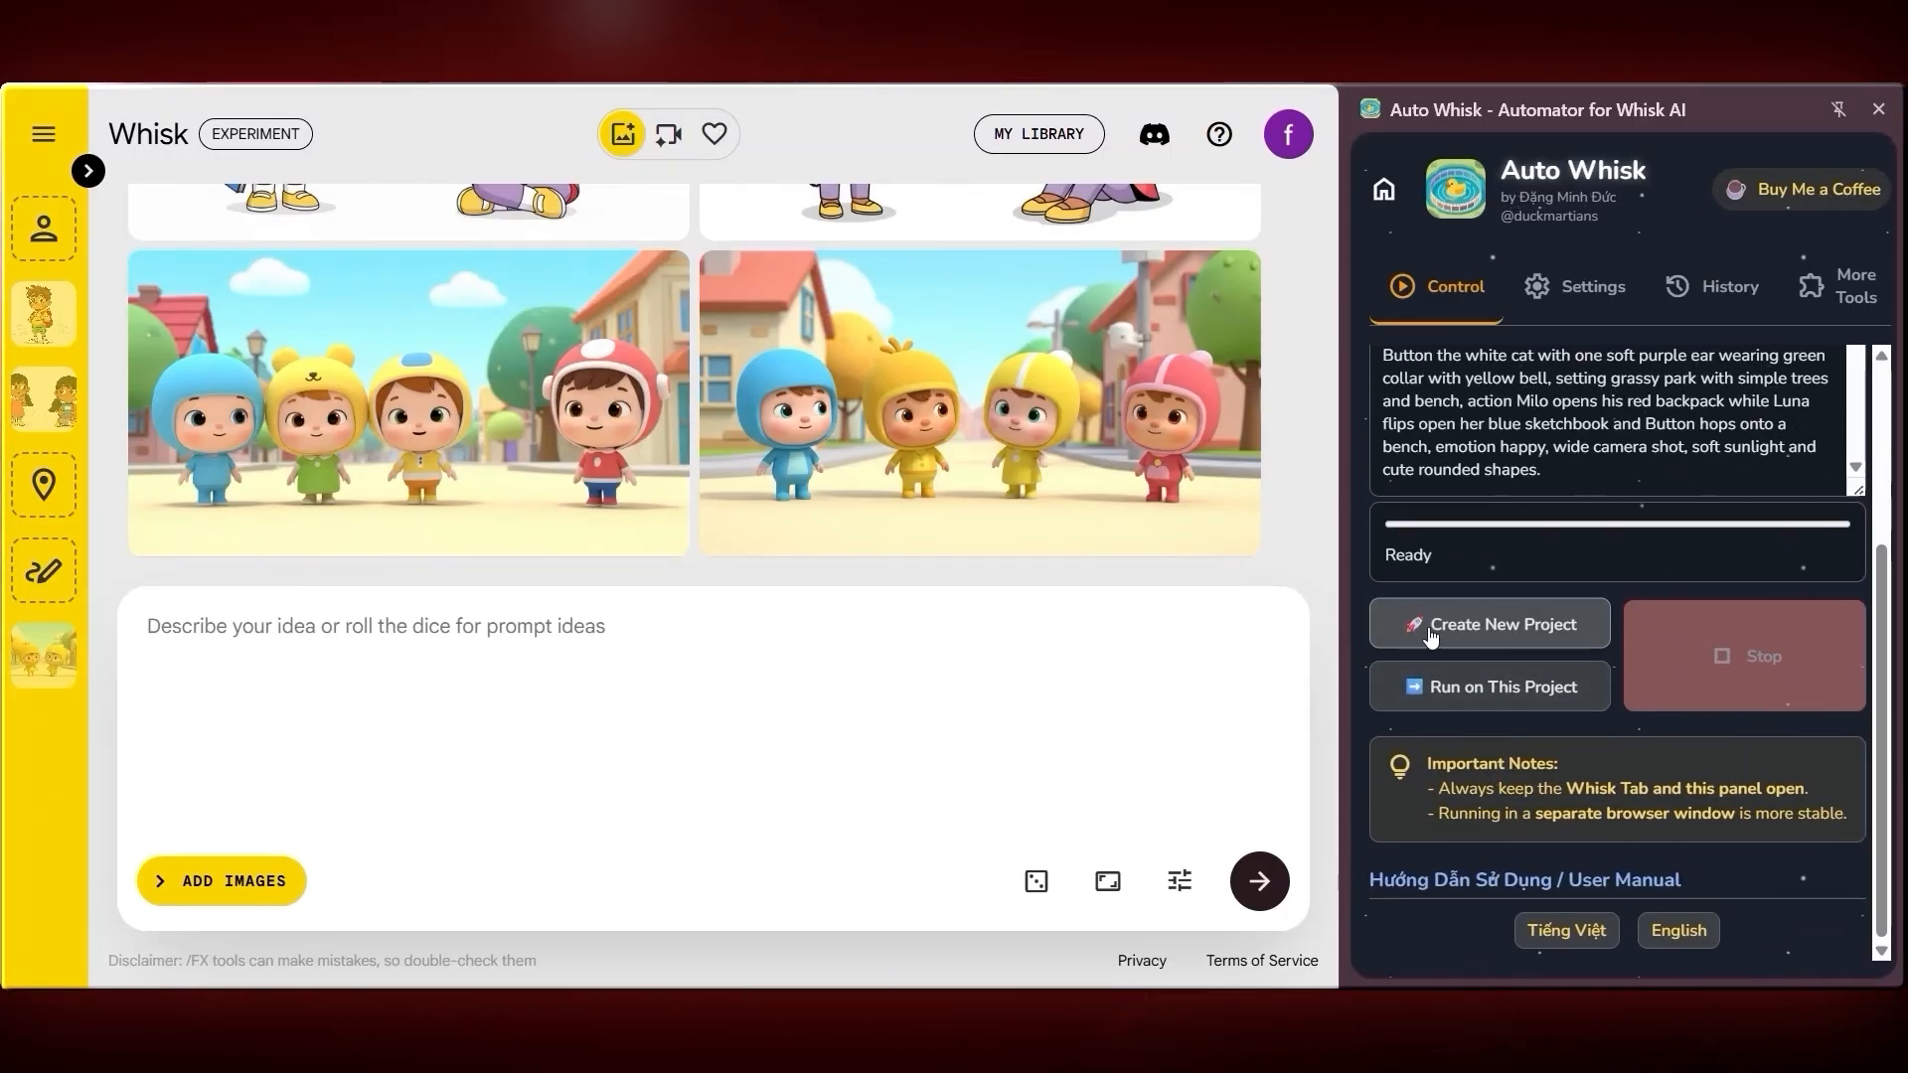
pyautogui.click(1496, 695)
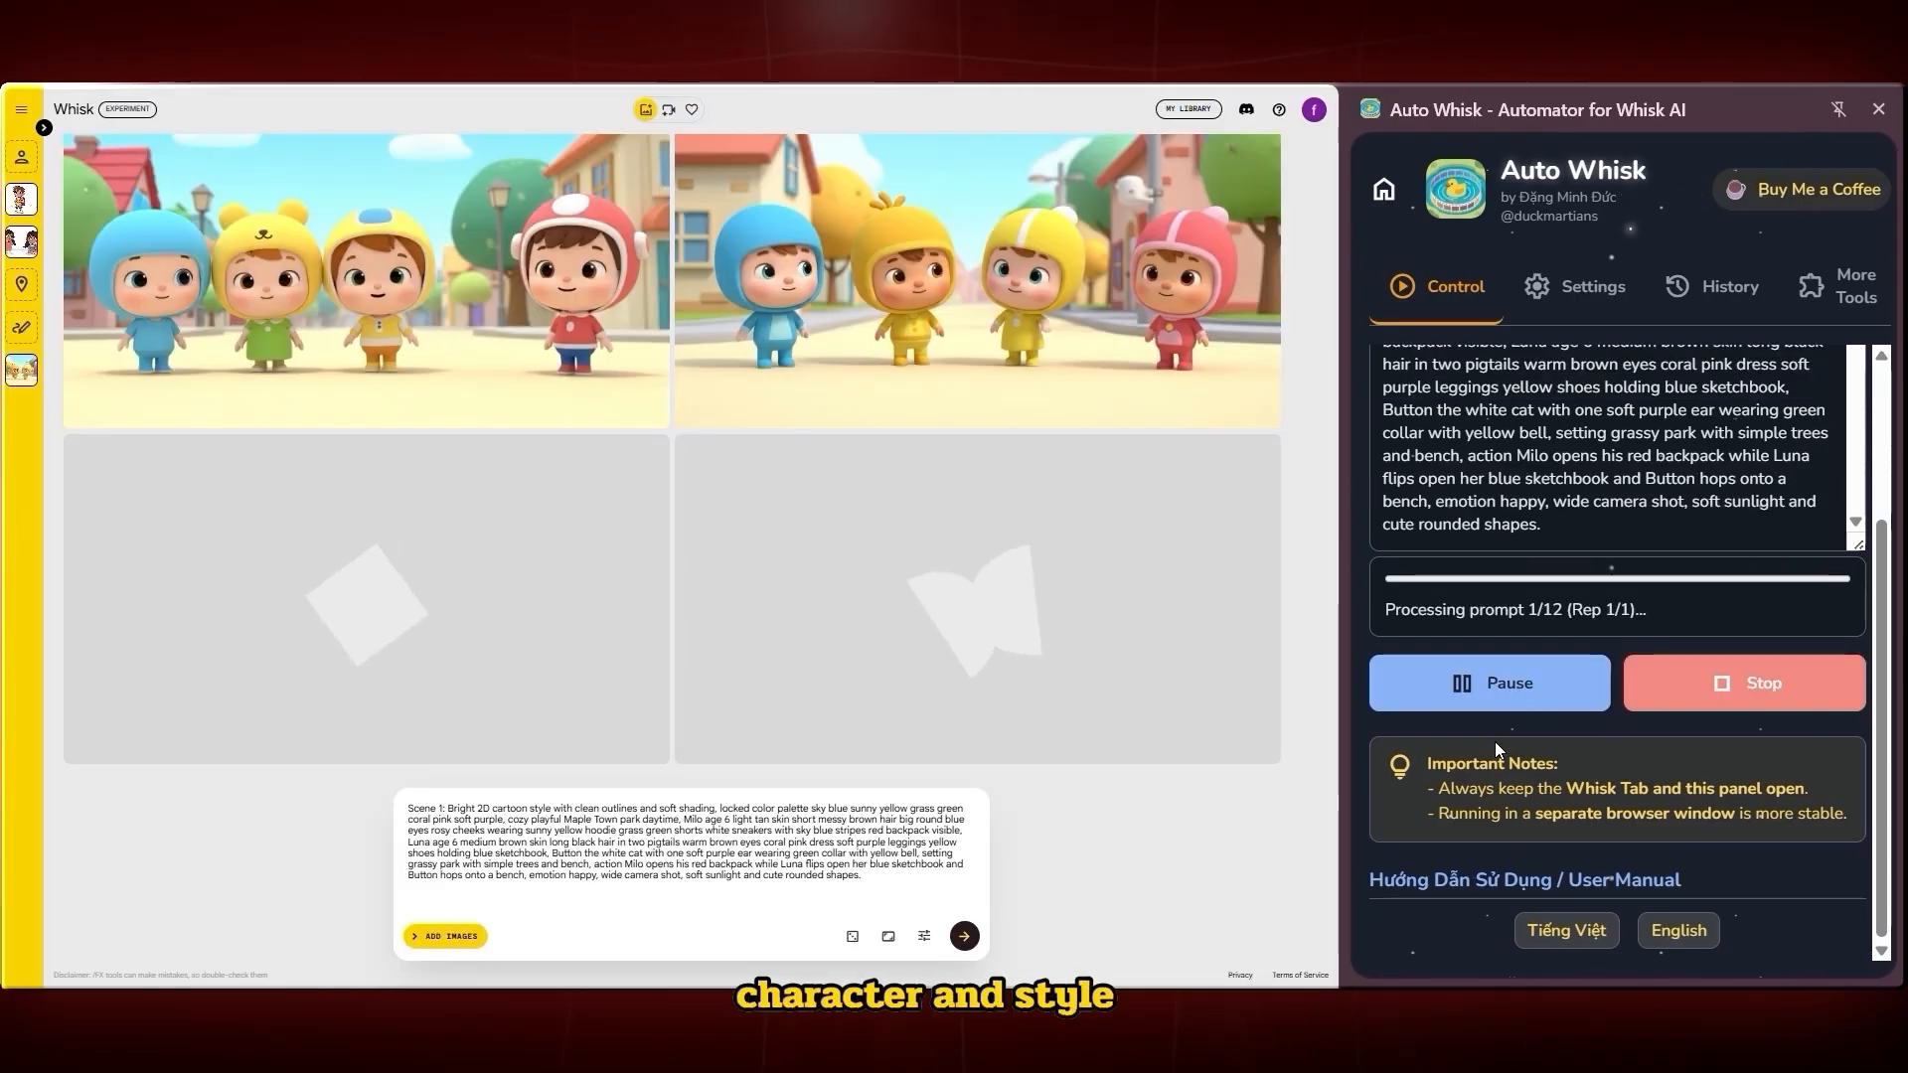
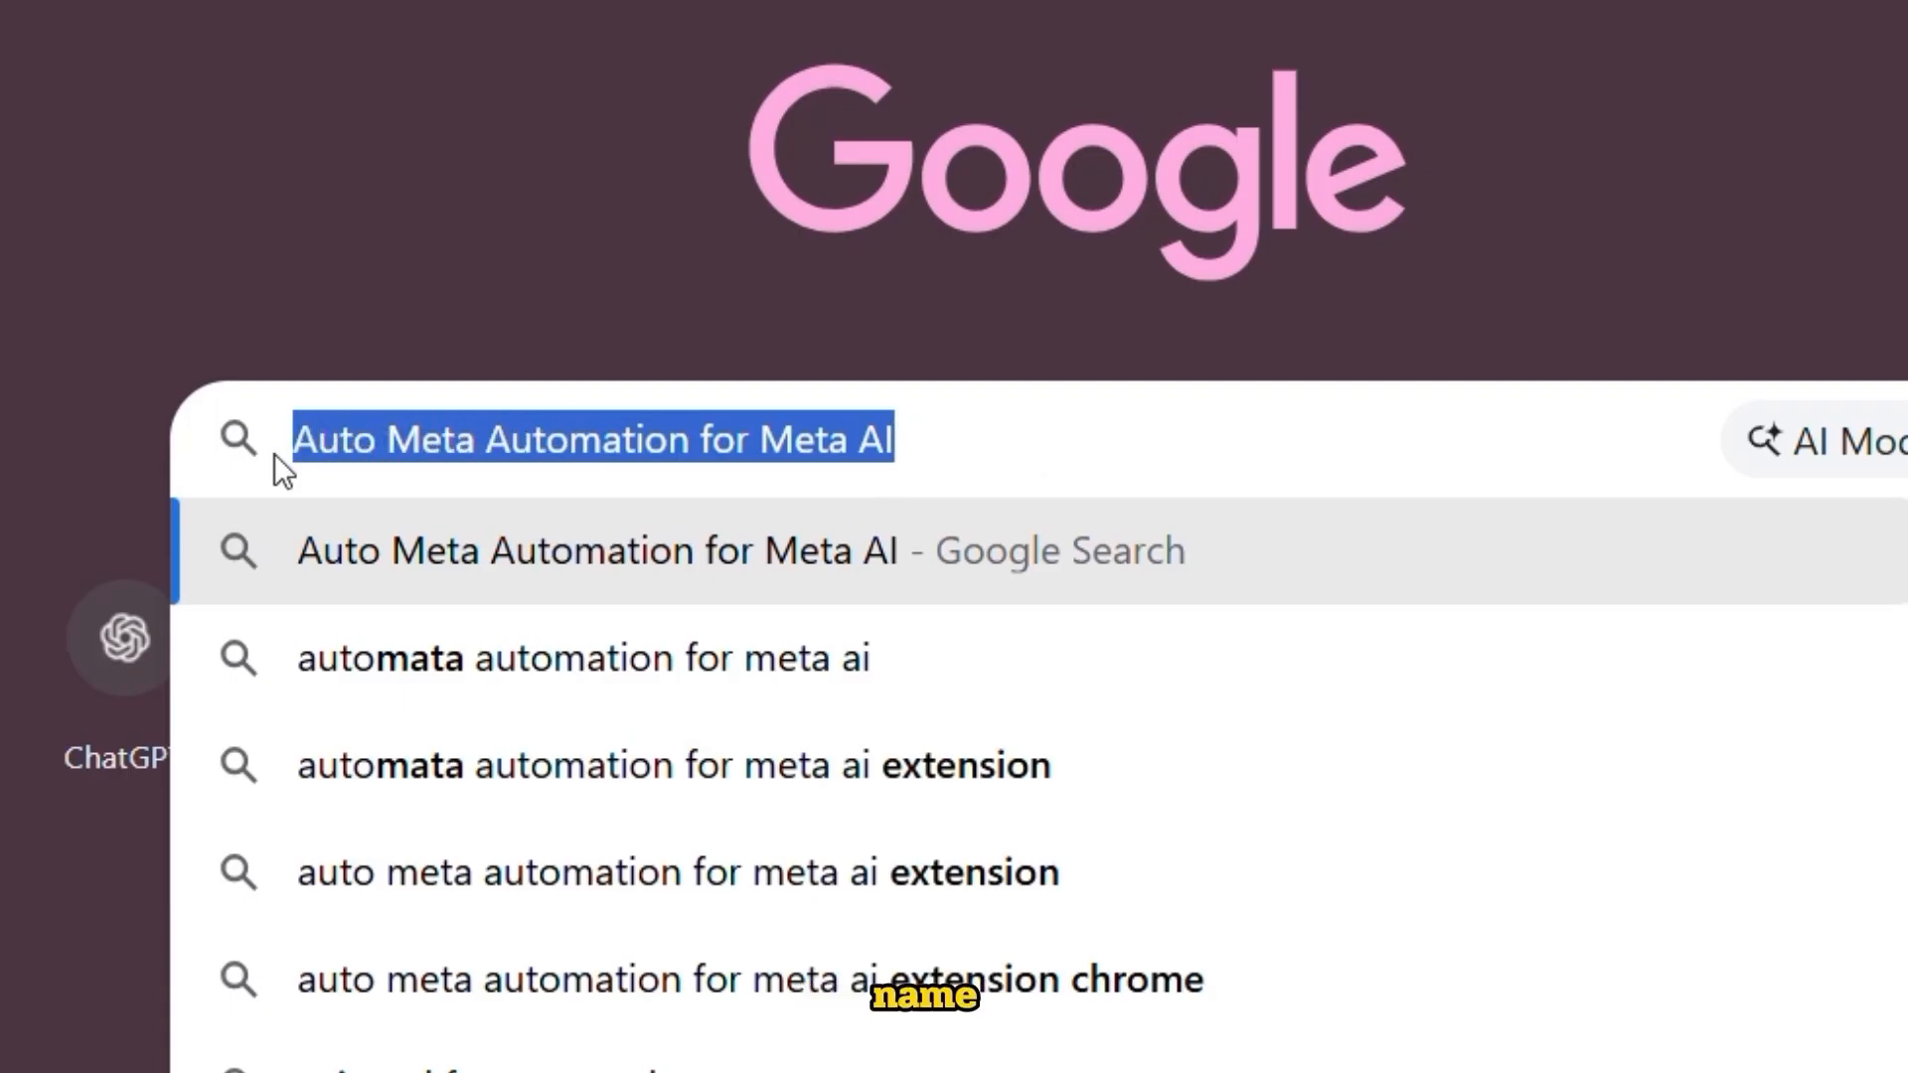
# Search Google for Auto Meta Automation for Meta AI and add the extension from the Chrome Web Store
pyautogui.click(1084, 453)
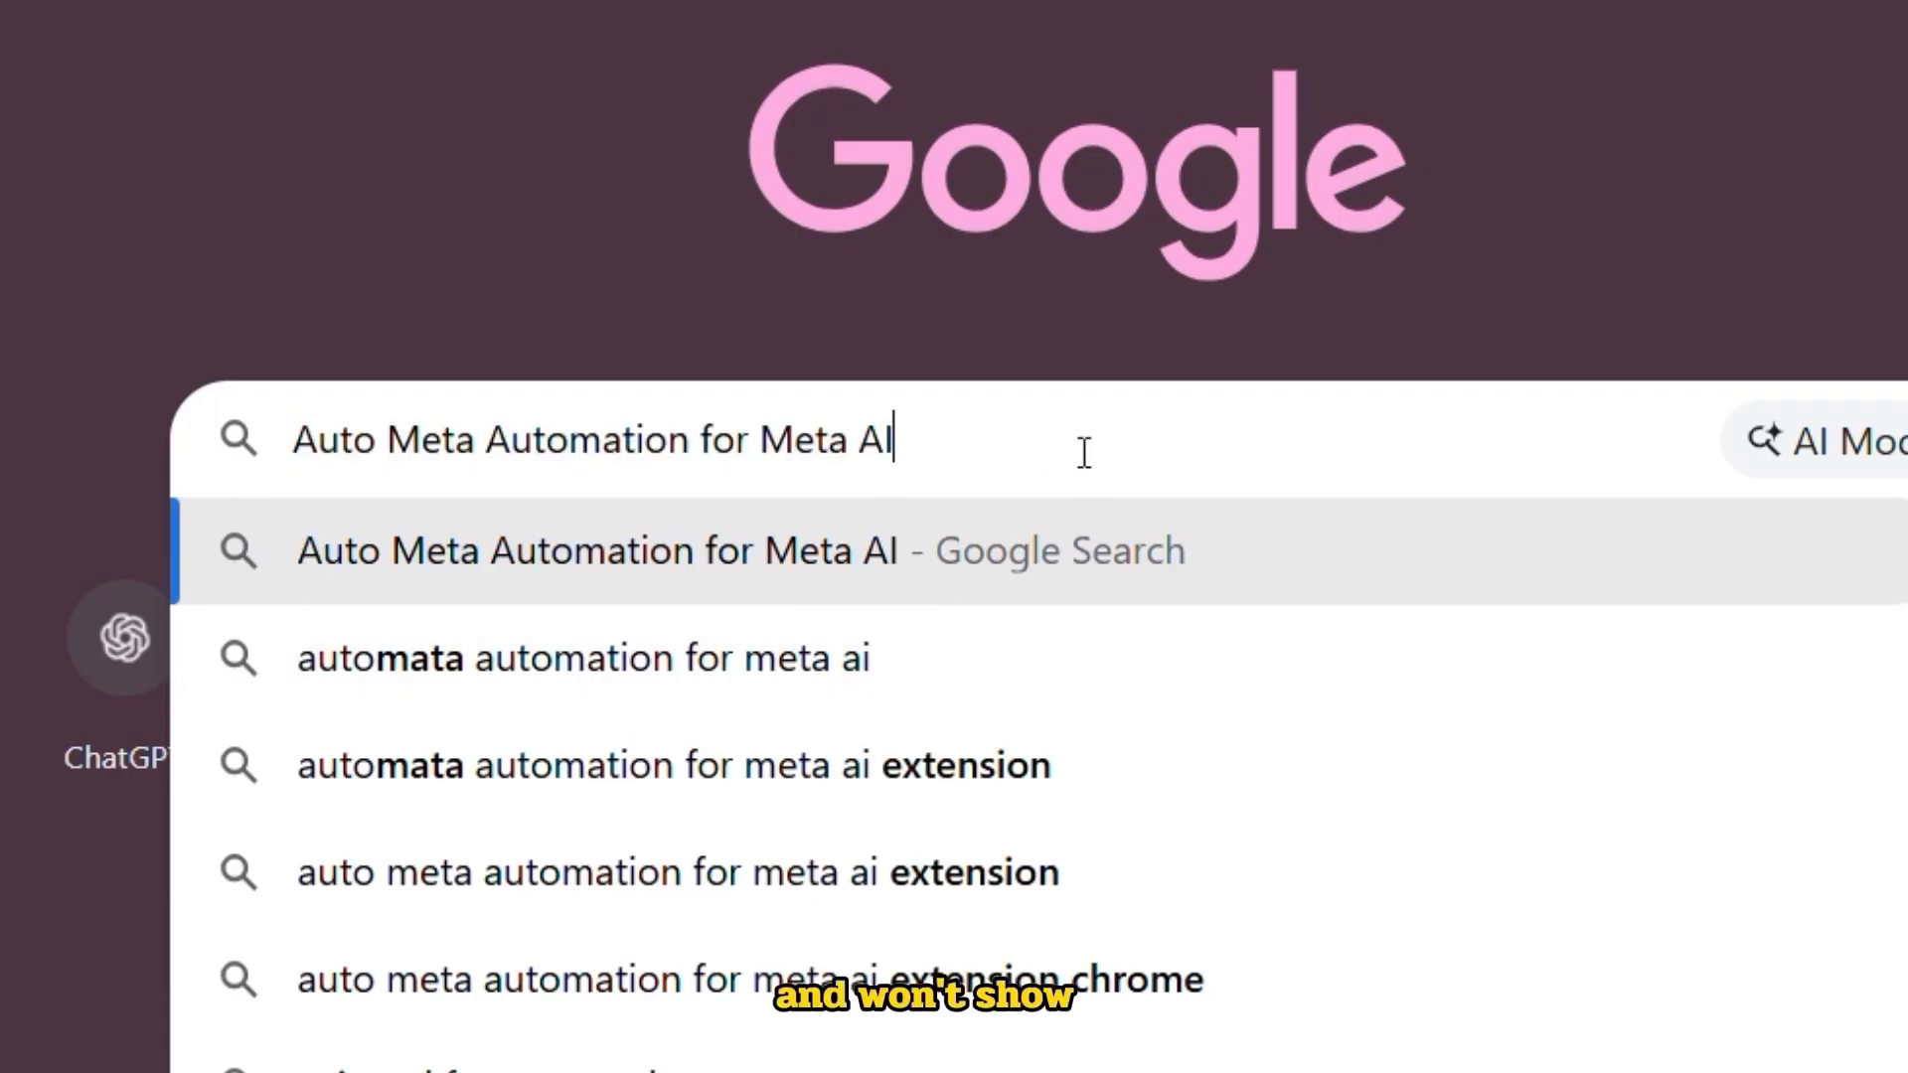
pyautogui.press('Return')
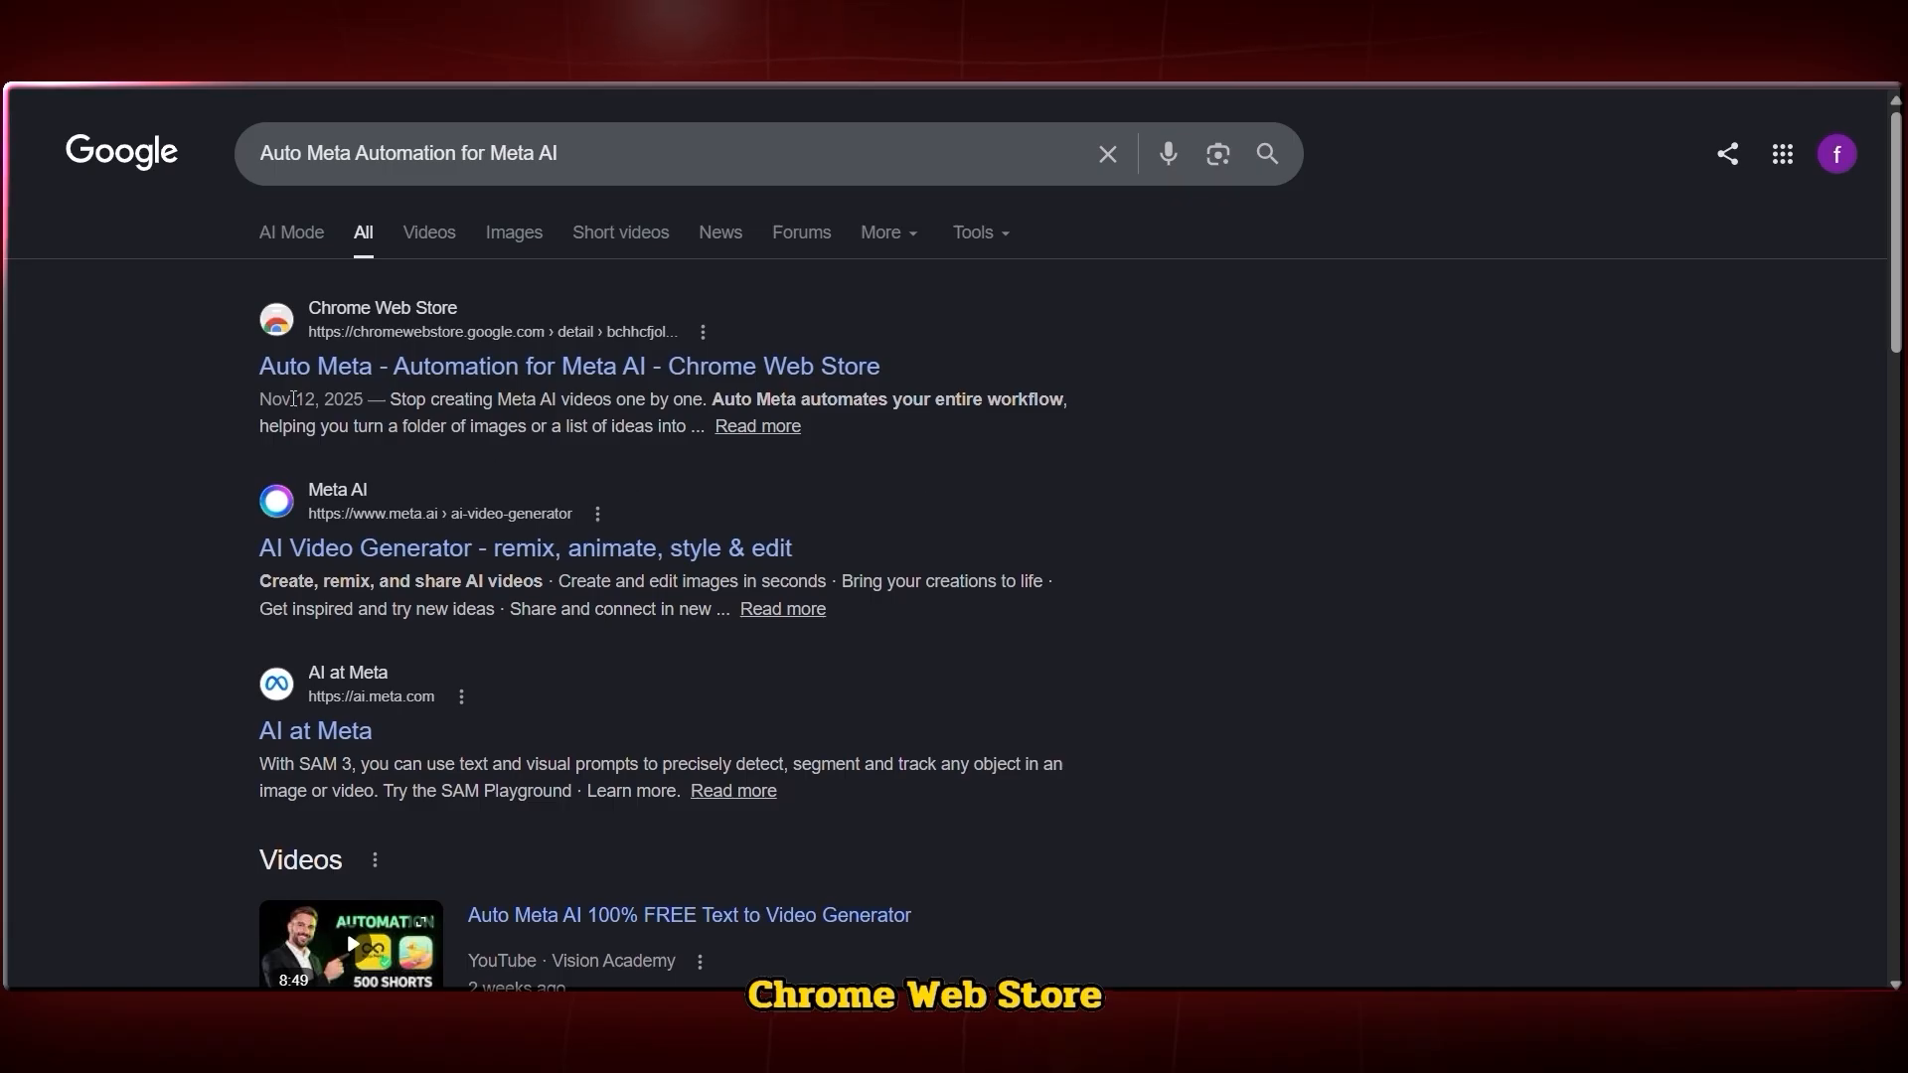
pyautogui.click(303, 370)
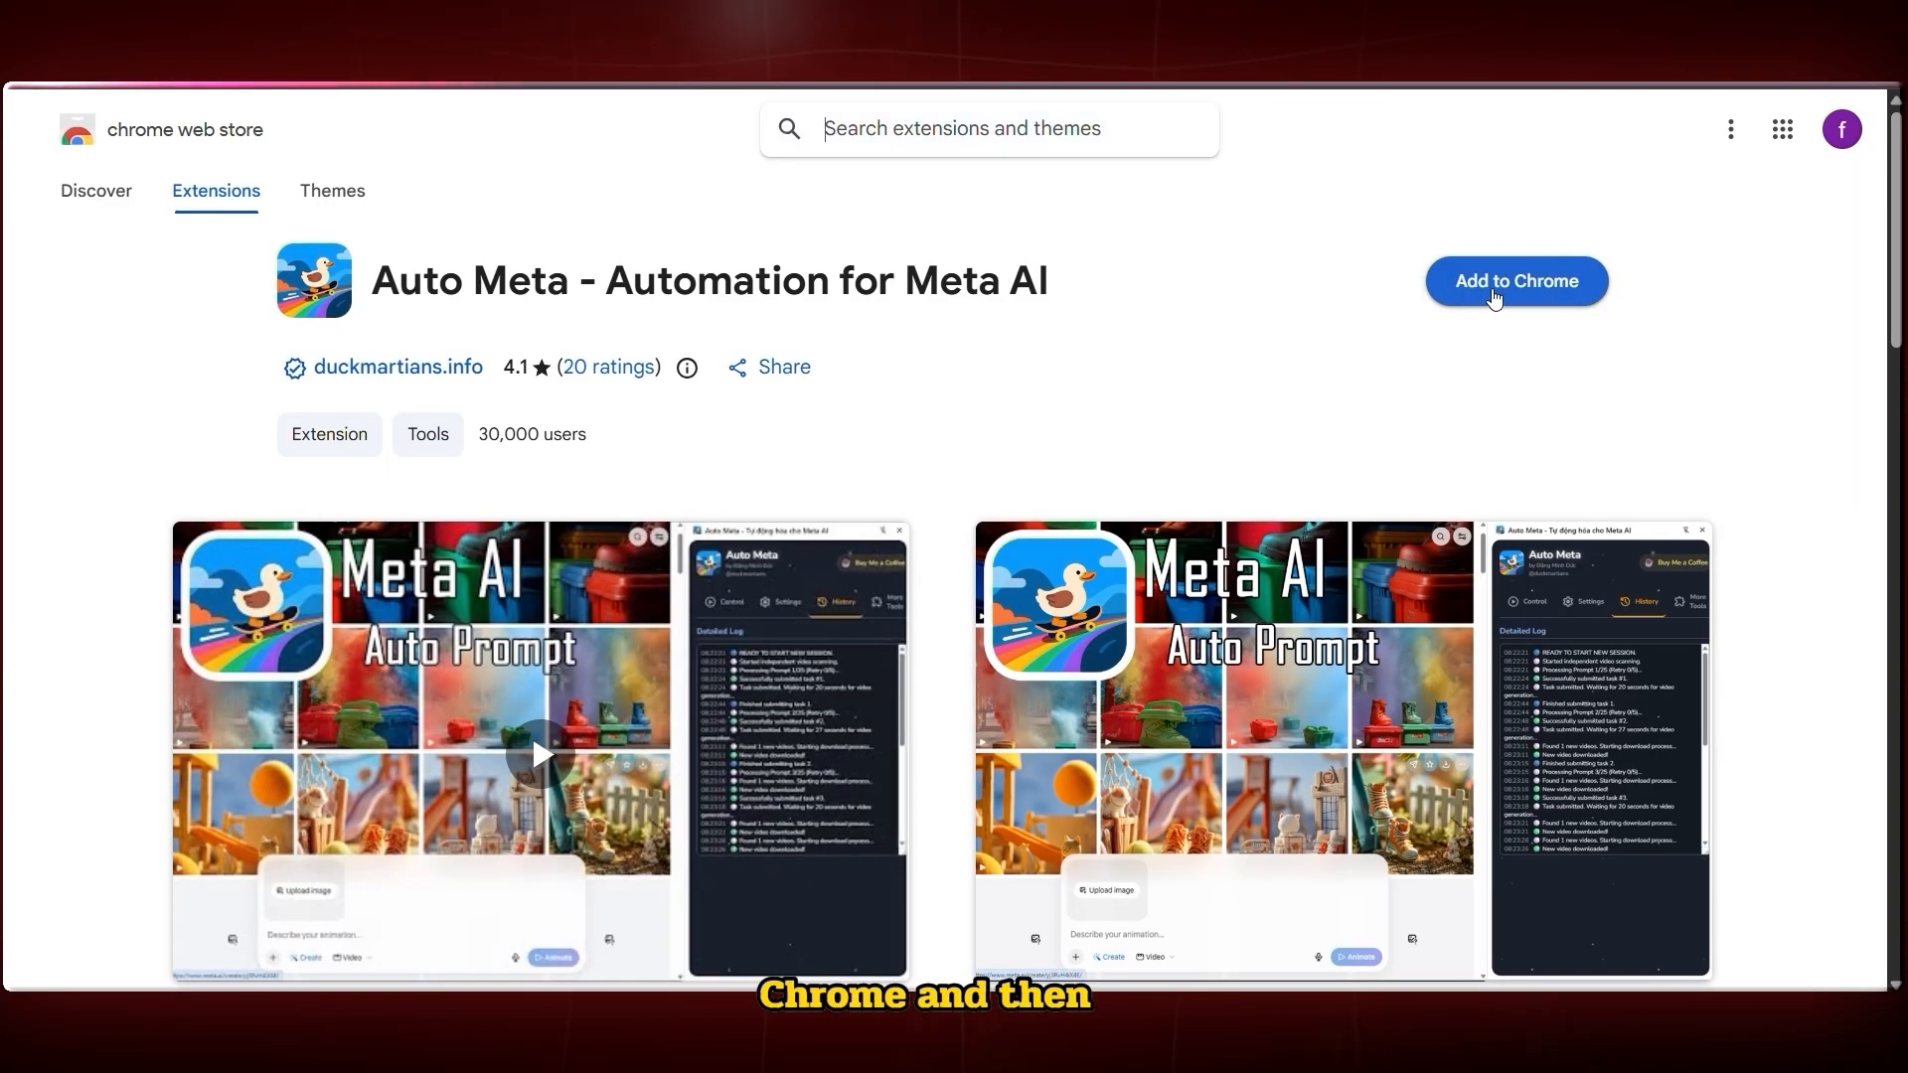
pyautogui.click(1493, 296)
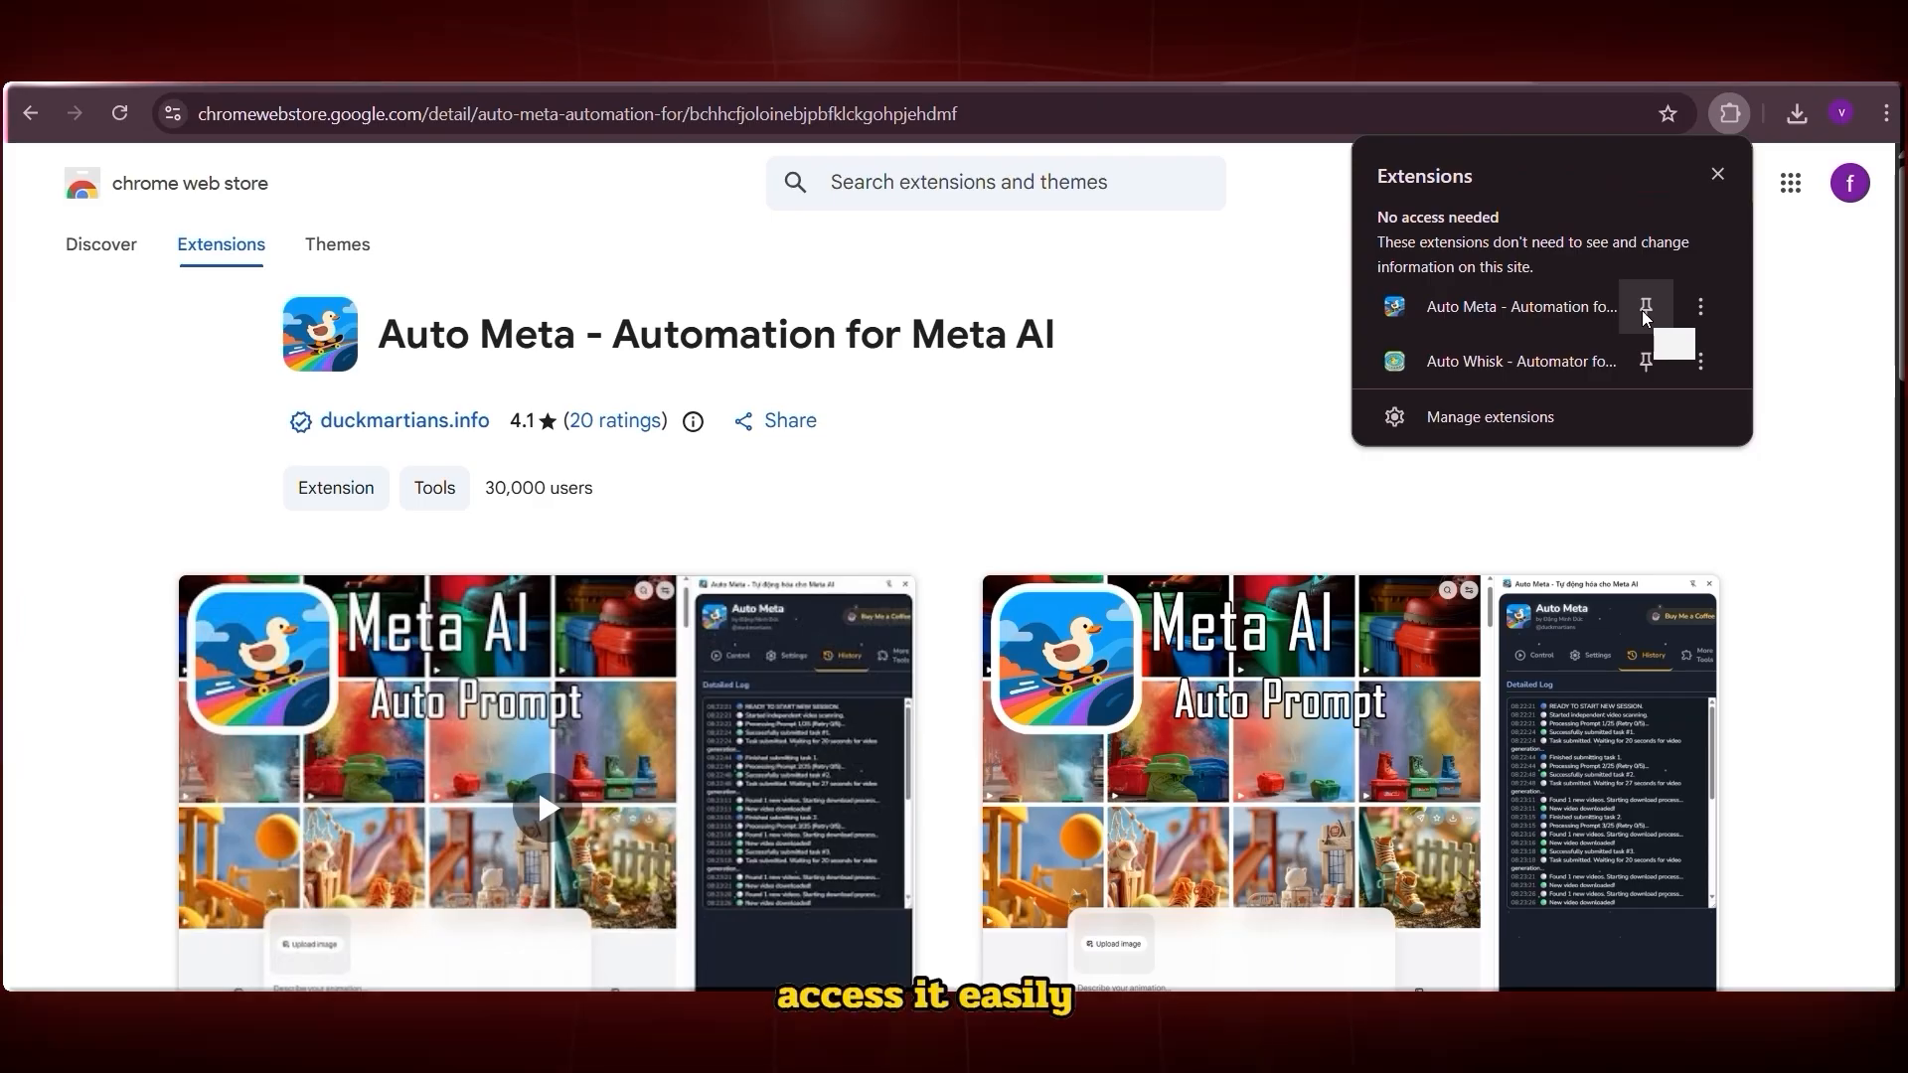
# Pin the extension, open the Auto Meta side panel, and go to the Meta AI media page
pyautogui.click(1728, 114)
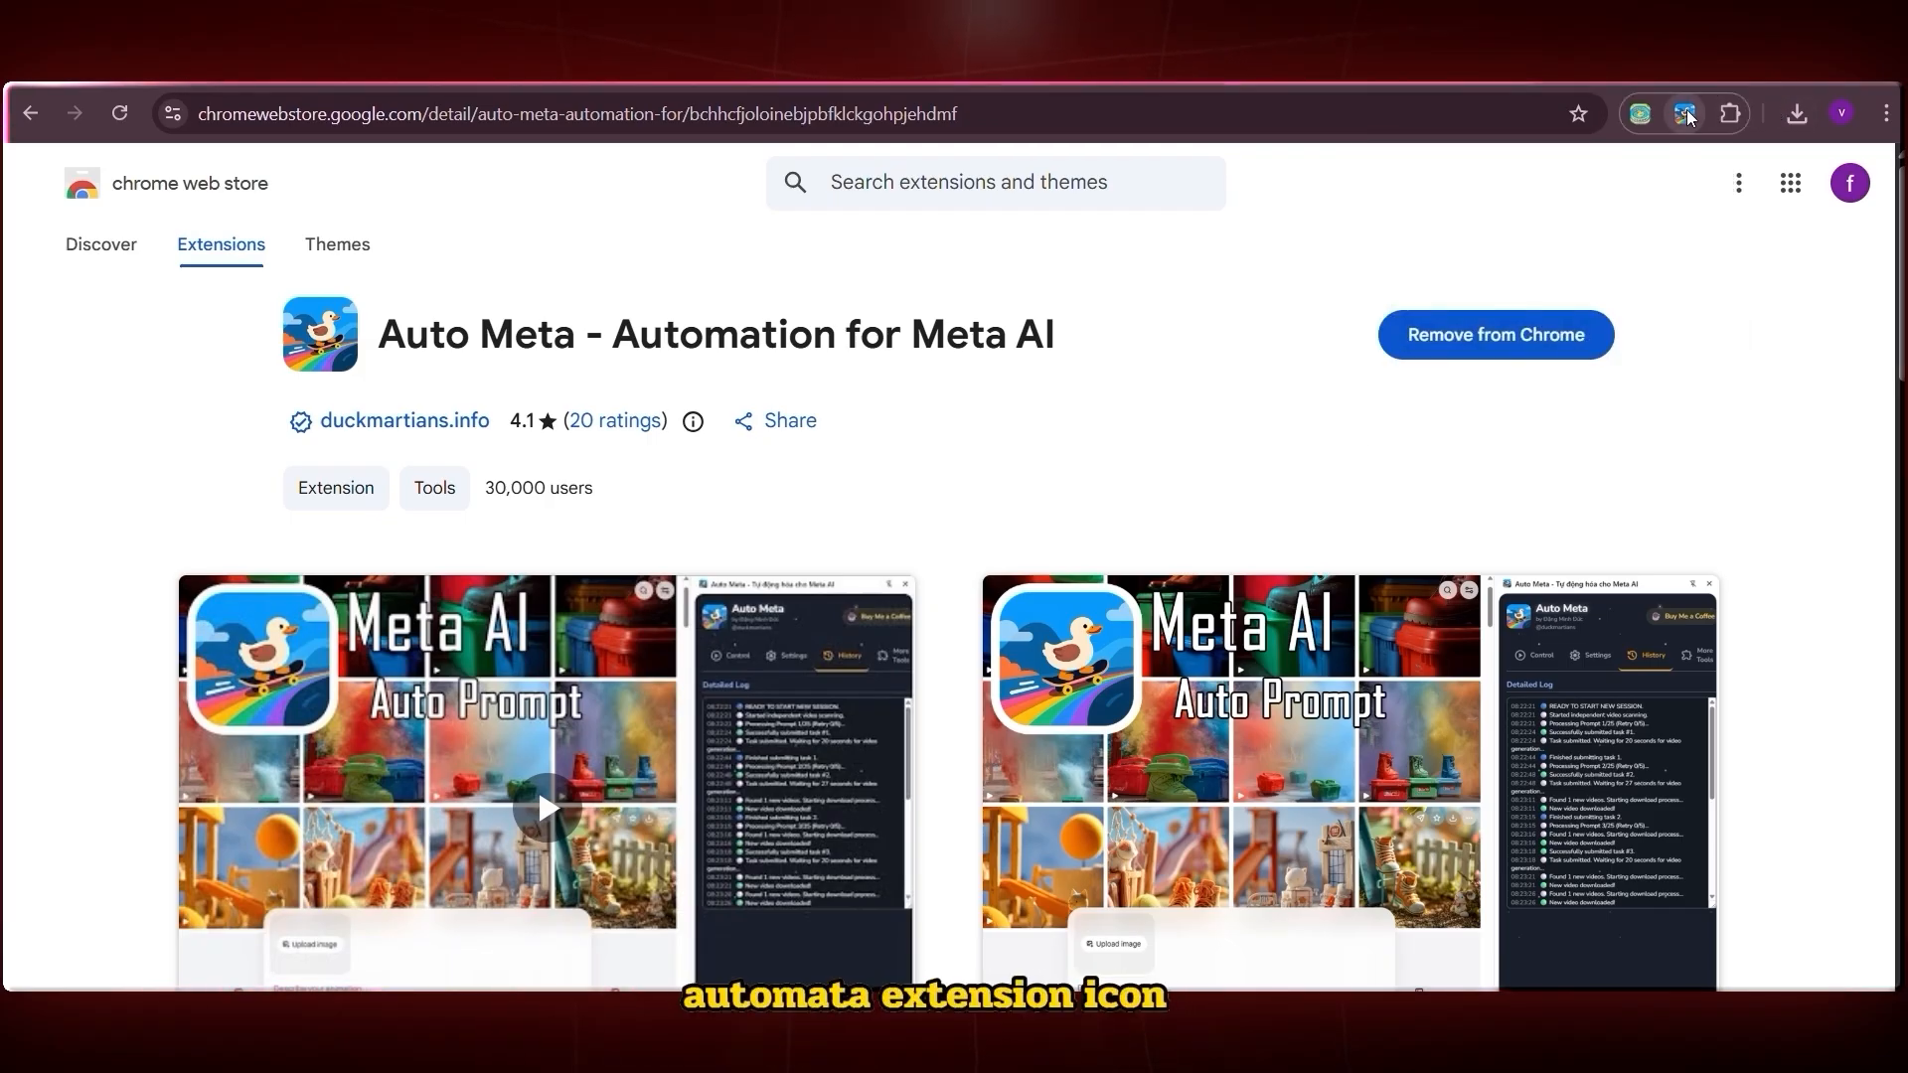
pyautogui.click(1687, 114)
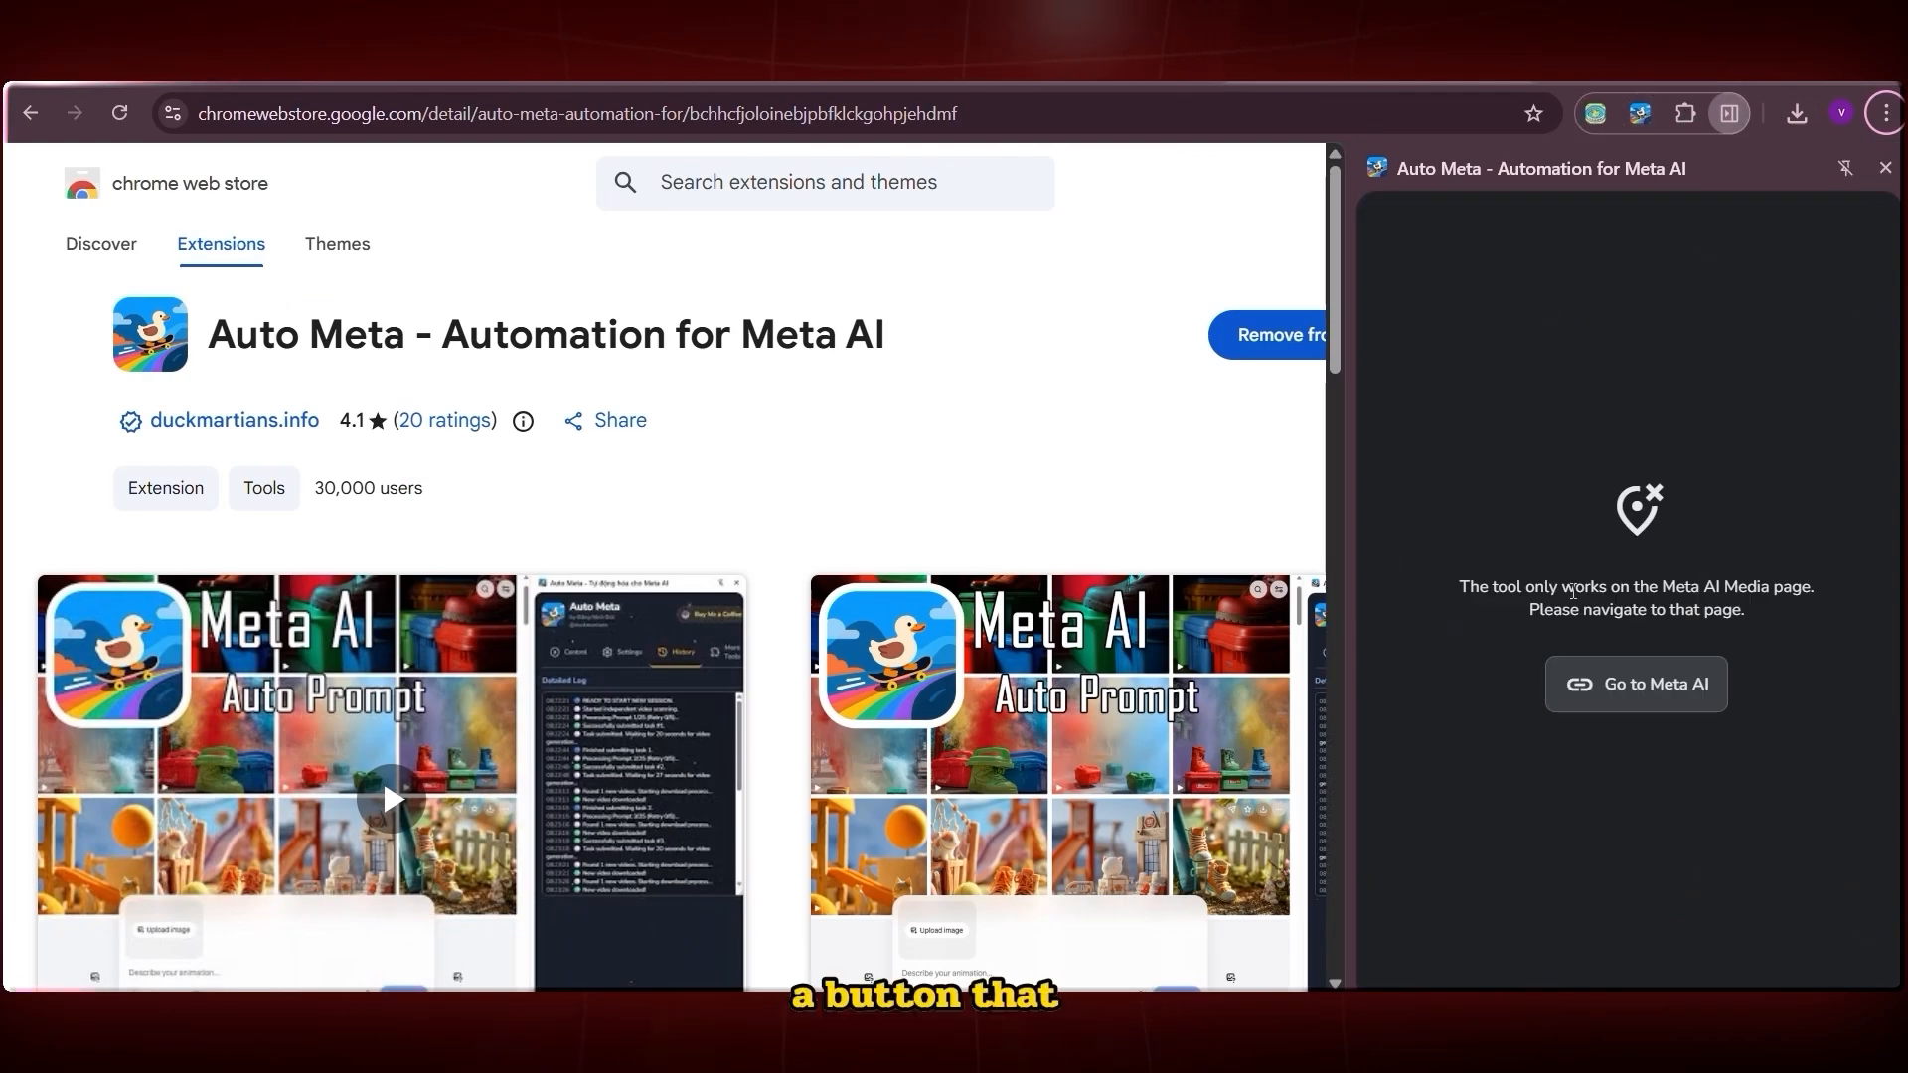
pyautogui.click(1599, 686)
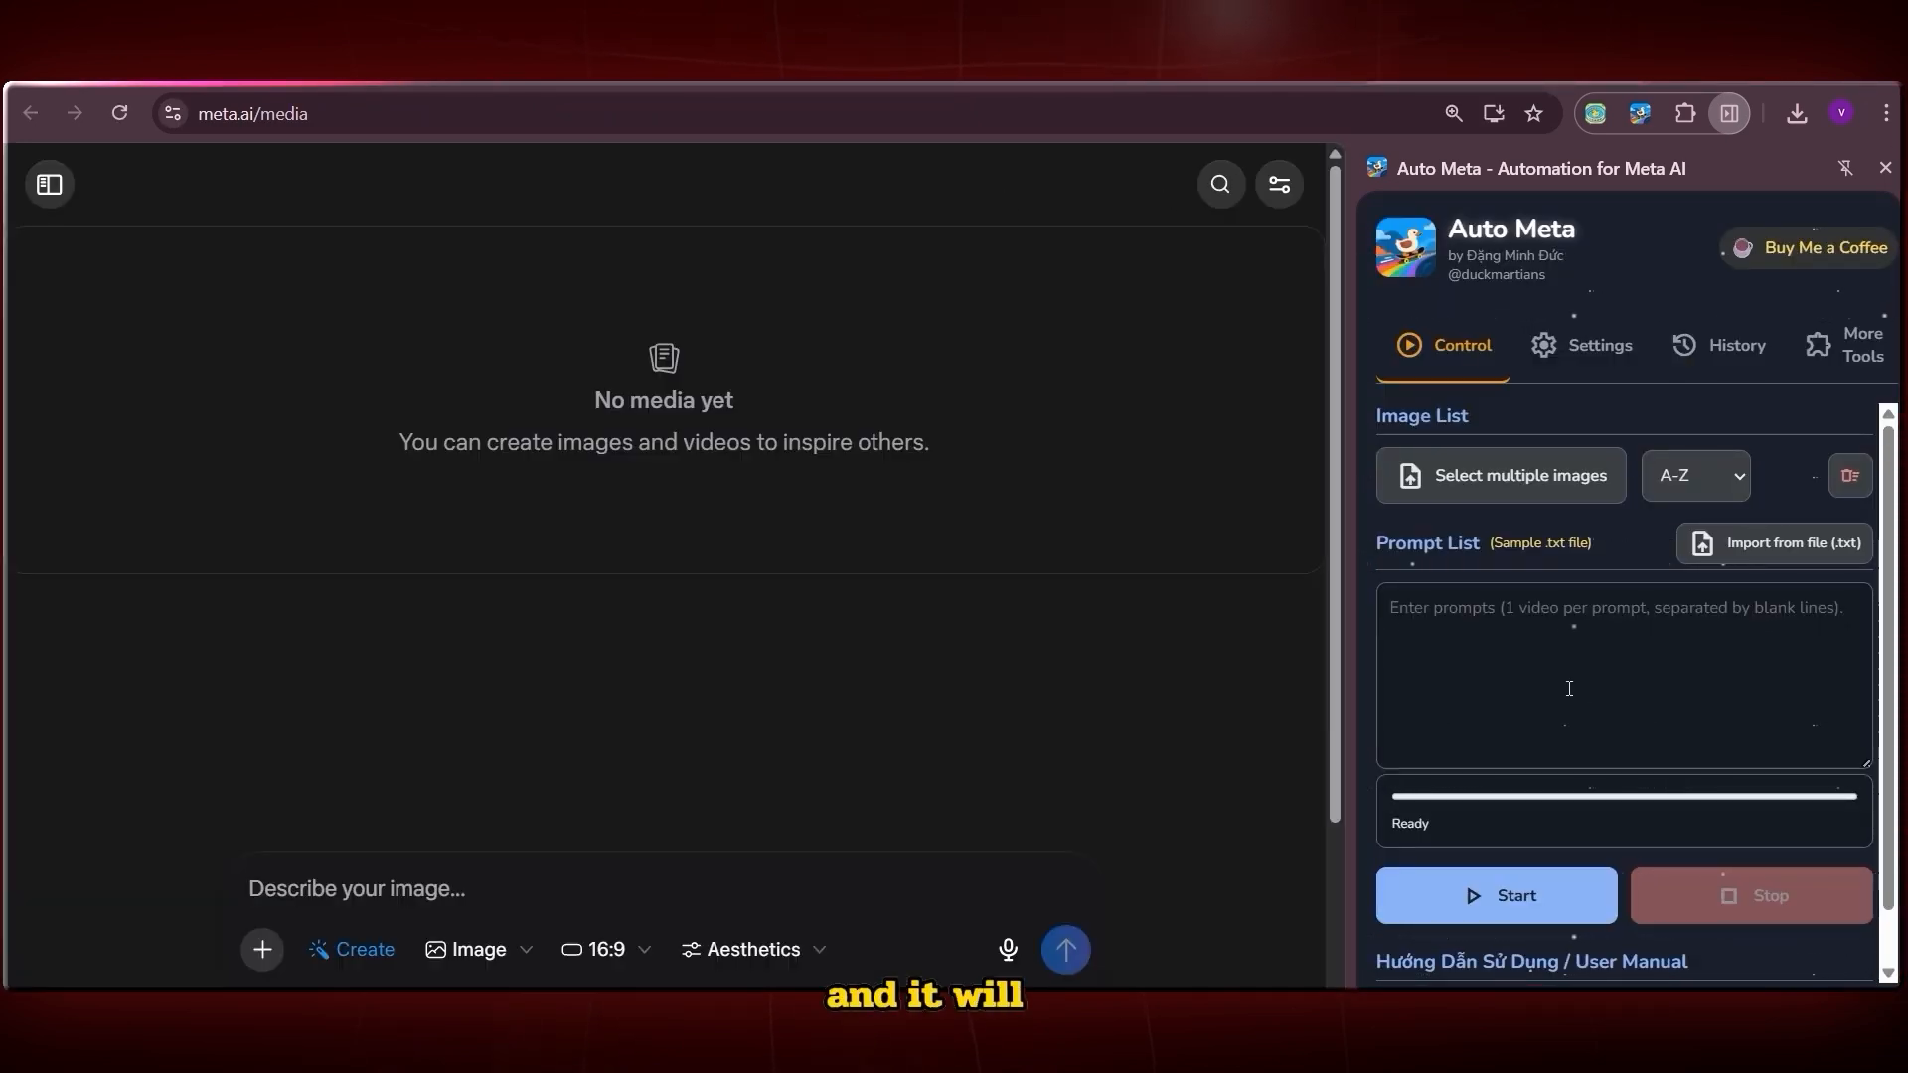
pyautogui.hotkey('ctrl', '-')
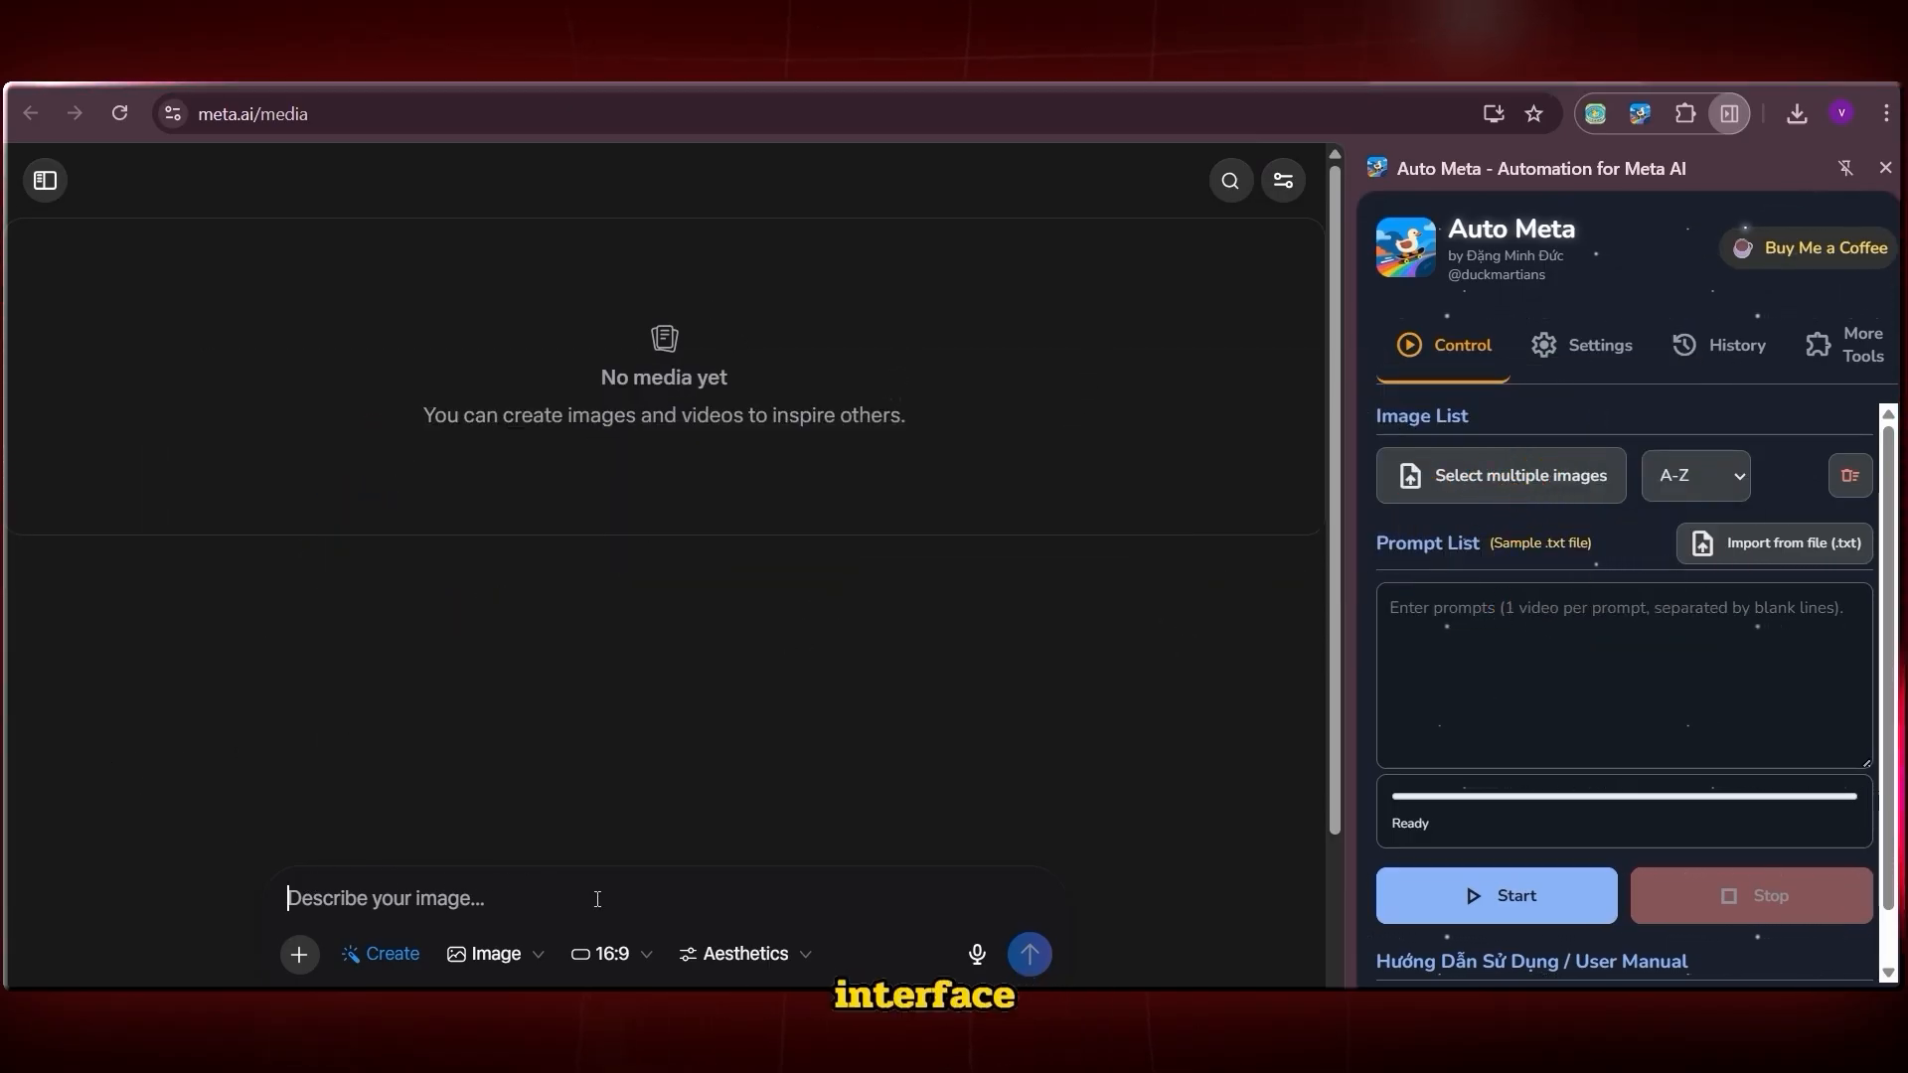
pyautogui.click(1652, 740)
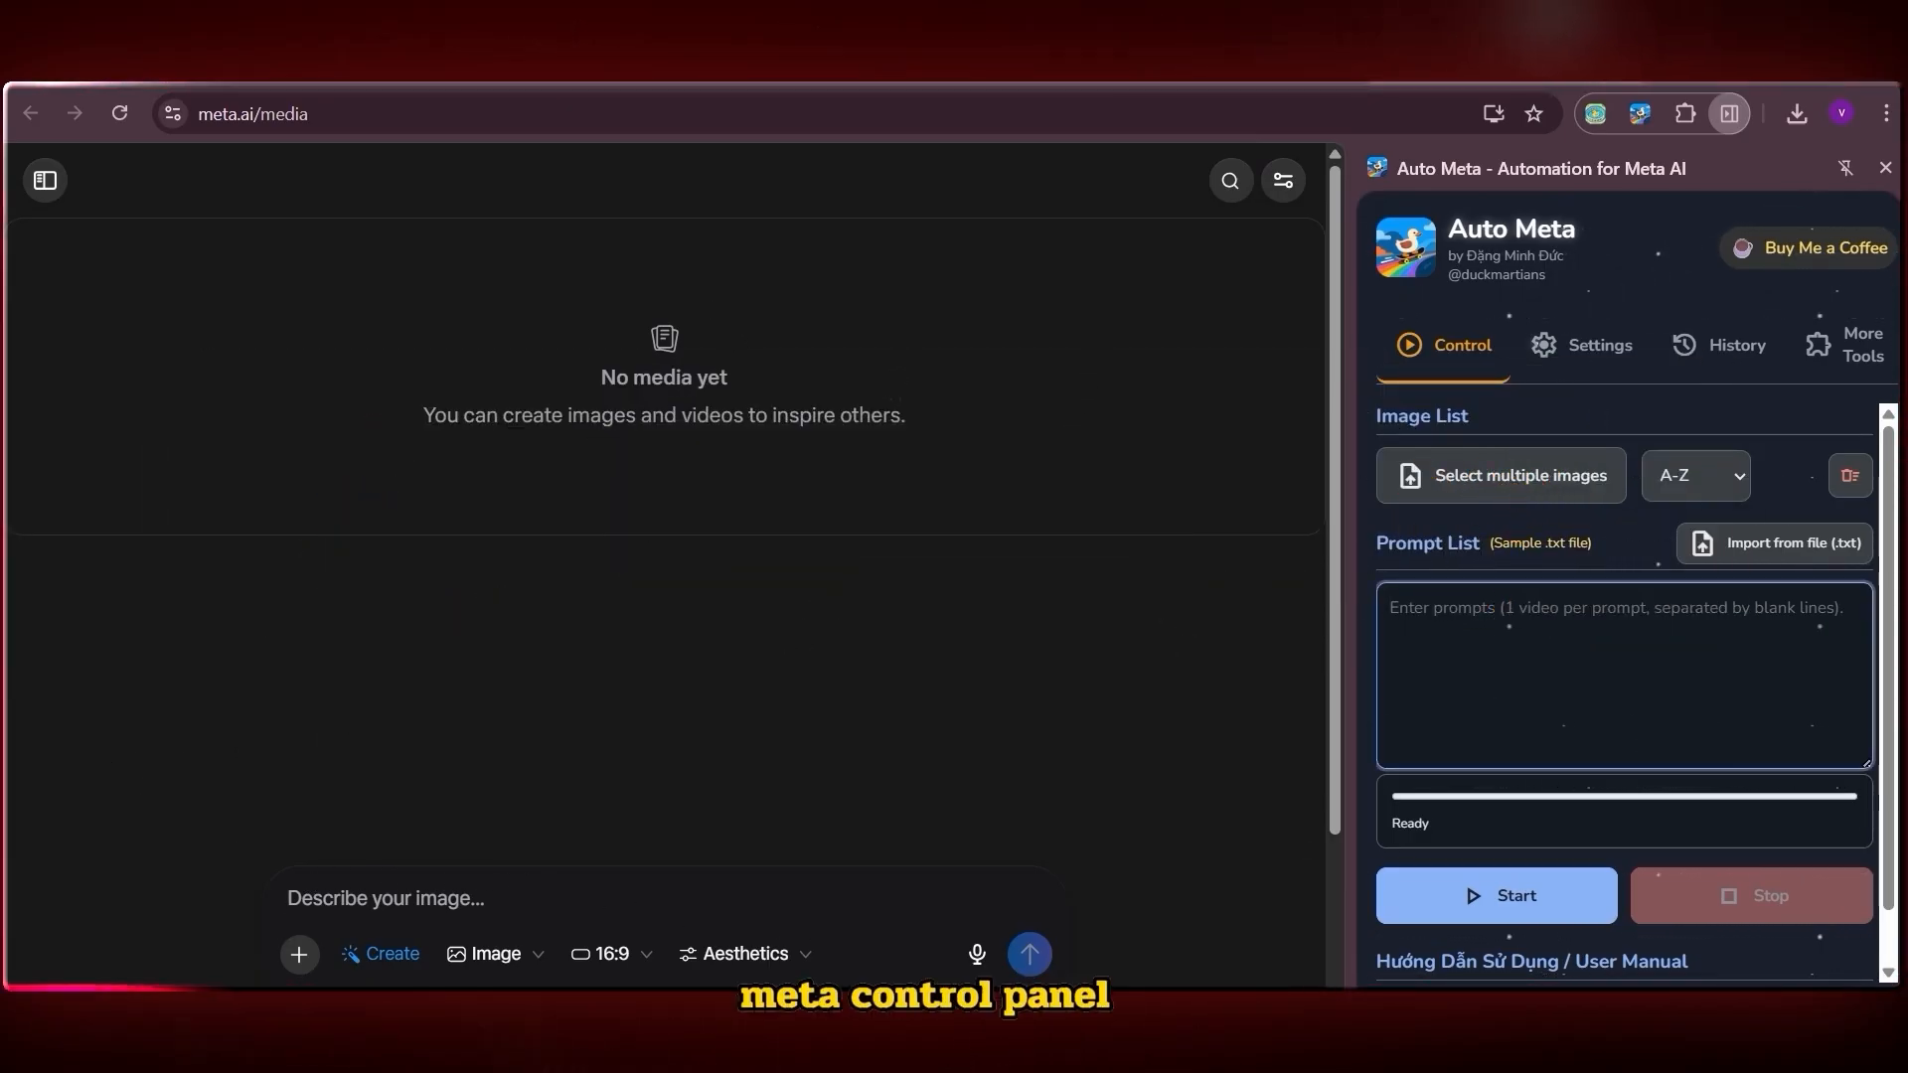
pyautogui.click(829, 105)
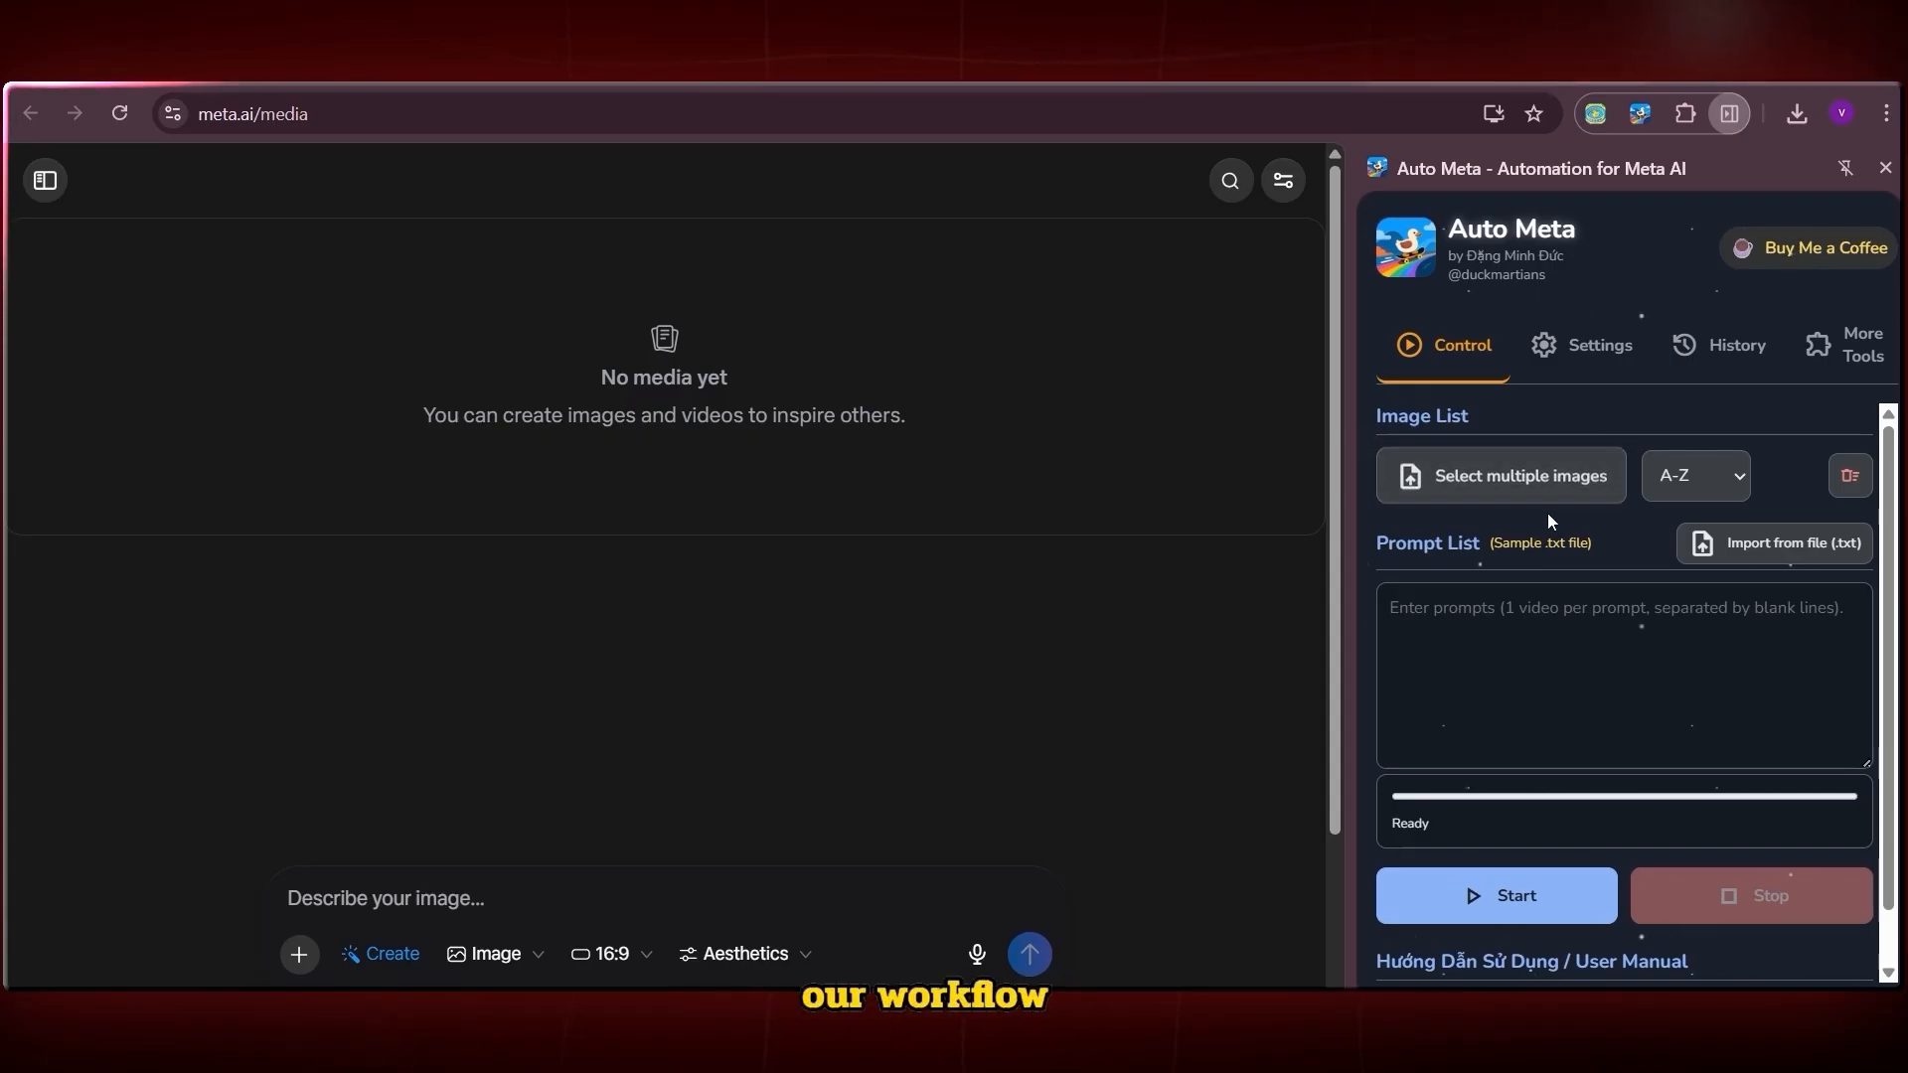
pyautogui.click(1407, 594)
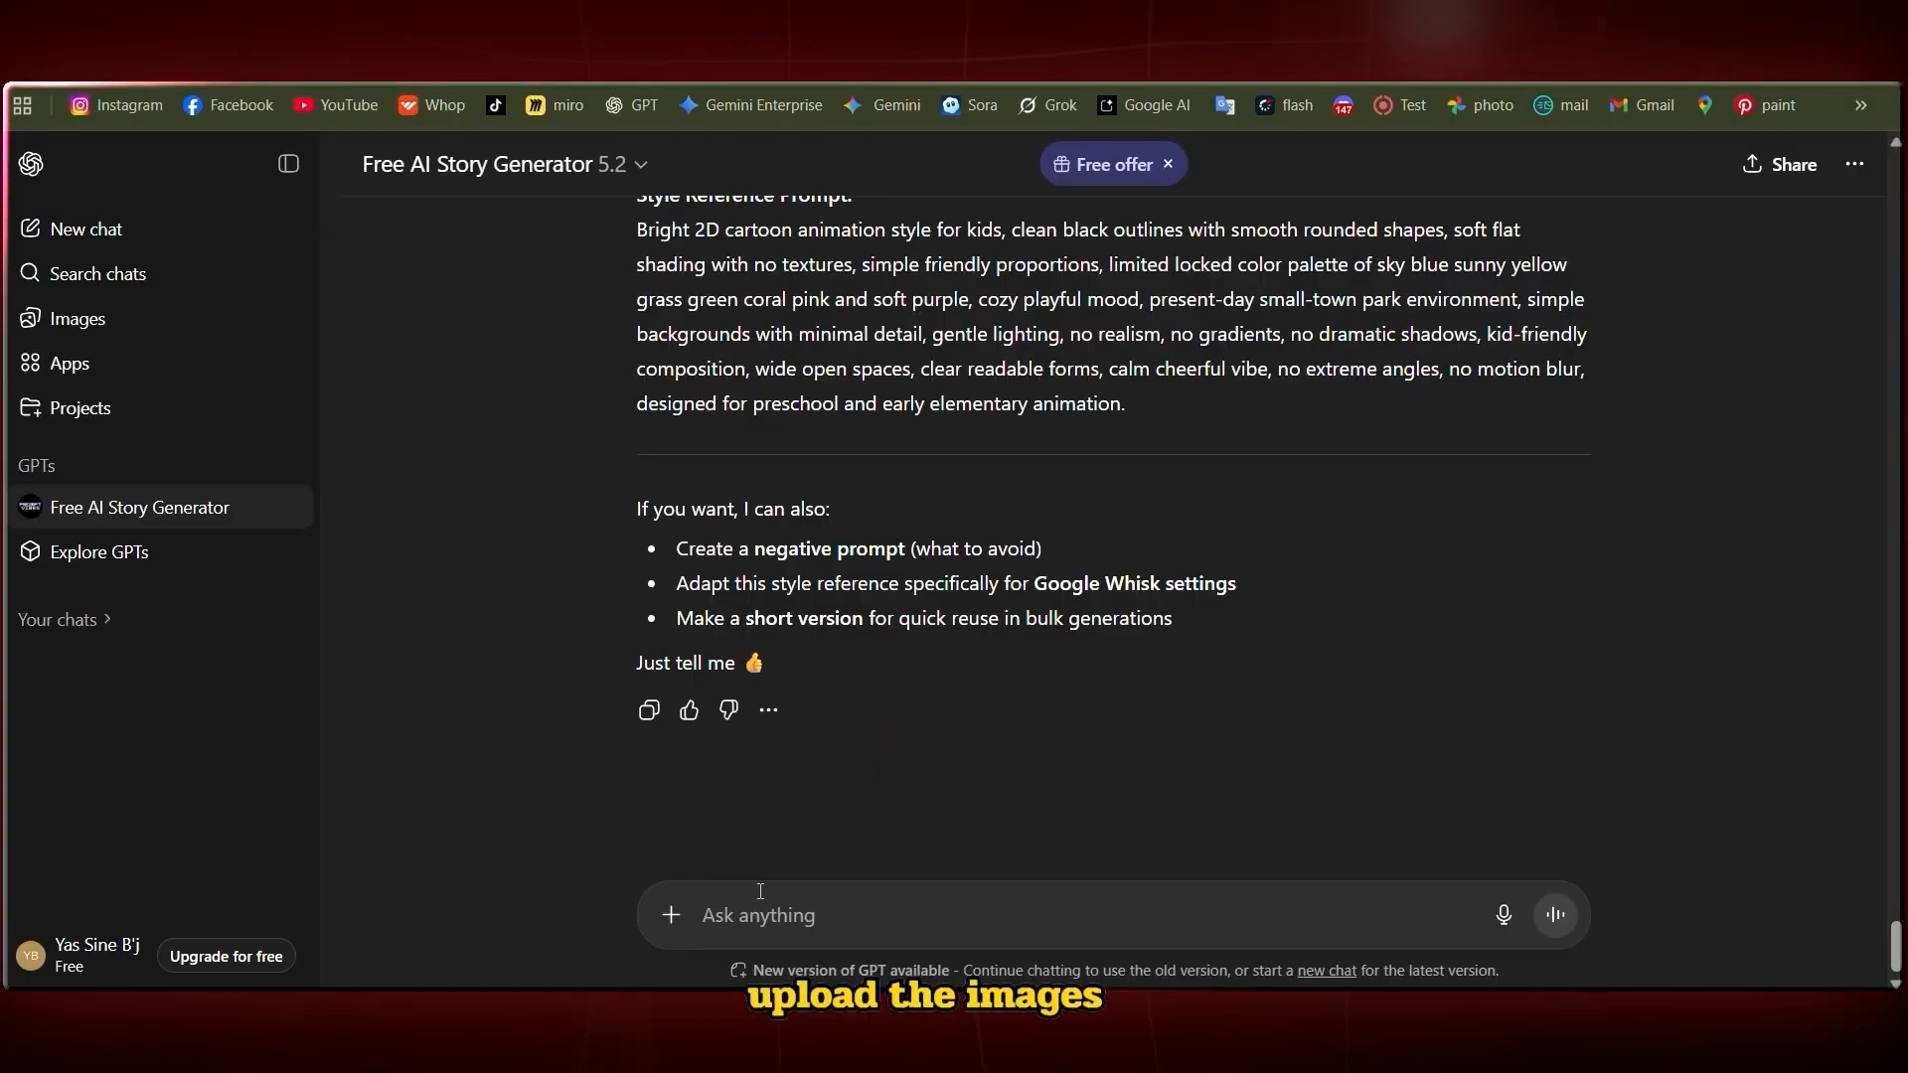
# Paste a prompt into ChatGPT asking for short animation prompts for Scenes 1 to 12
pyautogui.click(760, 892)
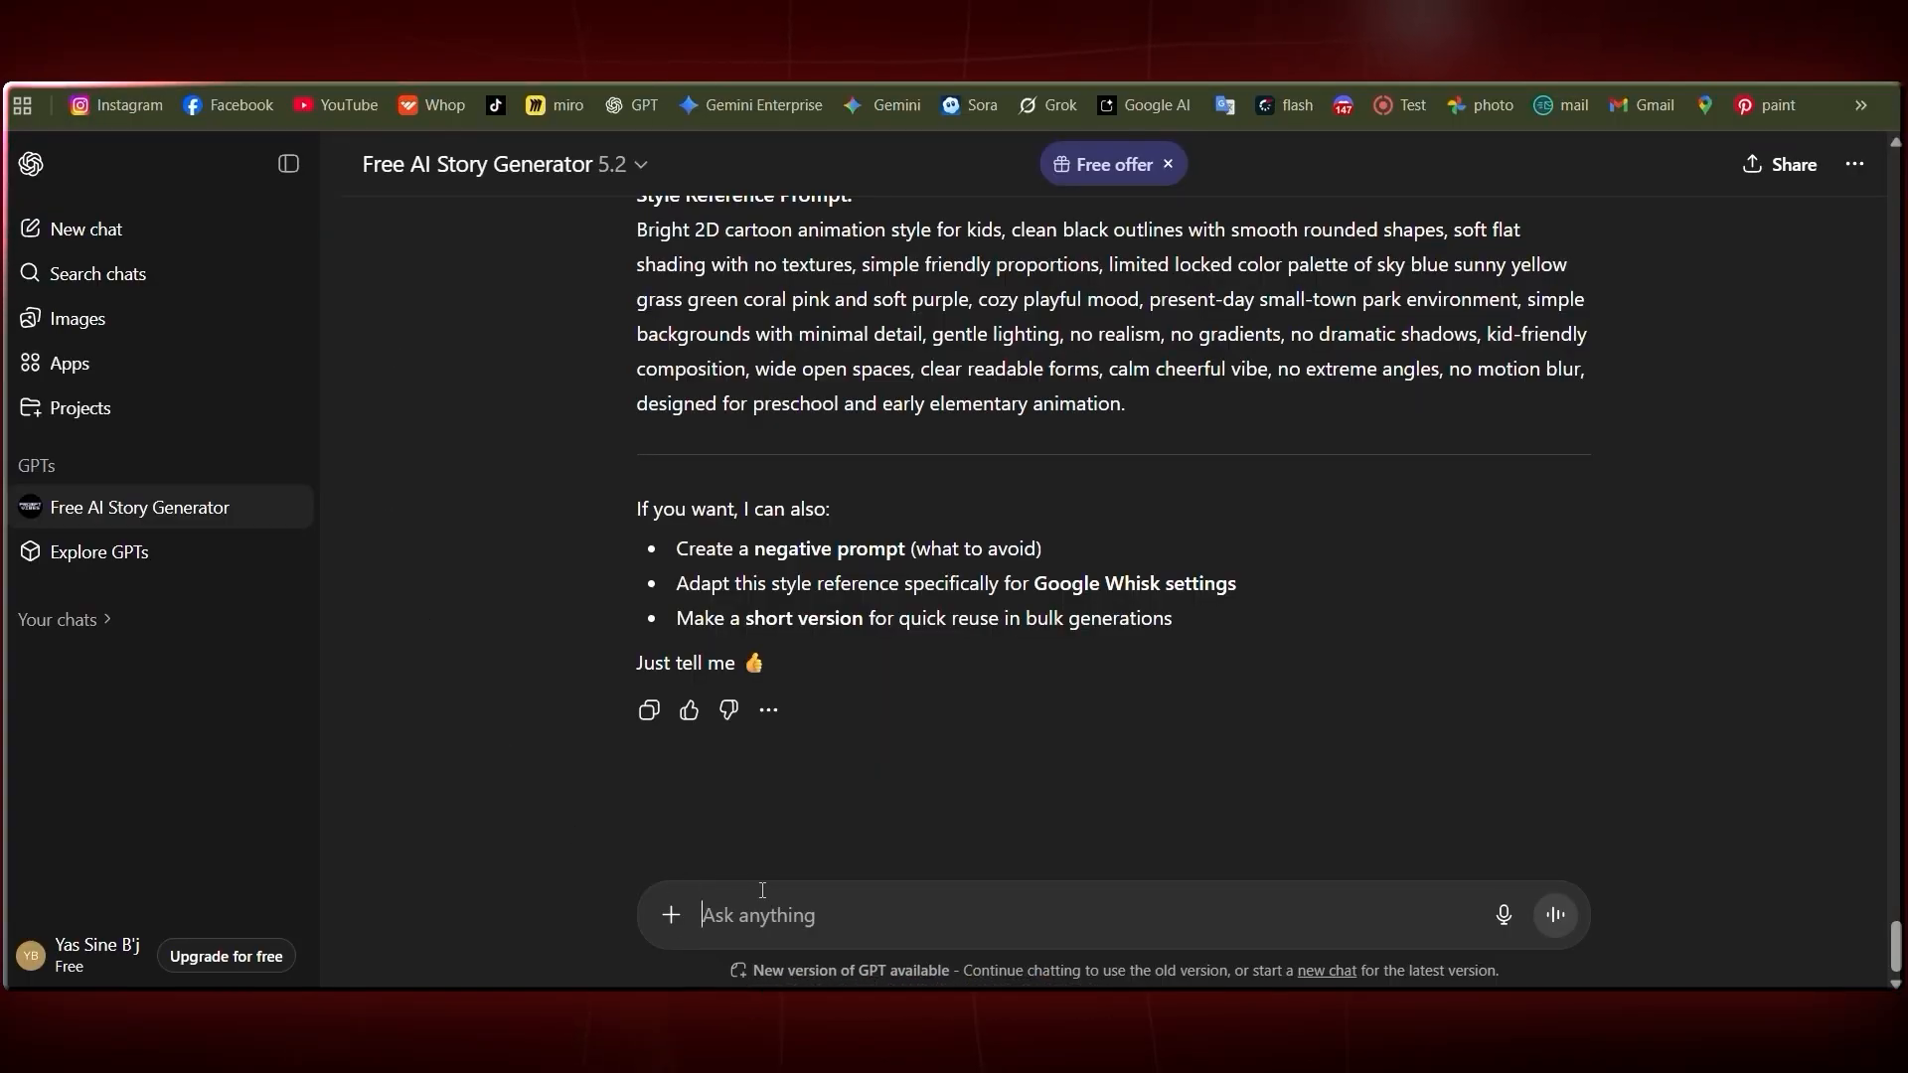
pyautogui.write('"Take the scene descriptions from the story and create short video animation prompts for each scene. Each prompt should describe the movement, camera motion, and action happening in that scene. Keep each prompt under 15 words and focused on the animation style. Format them in order from Scene 1 to Scene 12, one prompt per line, no breaks inside the prompts. The prompts should match the image scenes we already created." ChatGPT will generate clean, short animation prompts like "Camera slowly zooms in as the character walks forward through the forest smiling" or "Character turns around surprised as magical lights appear behind them."')
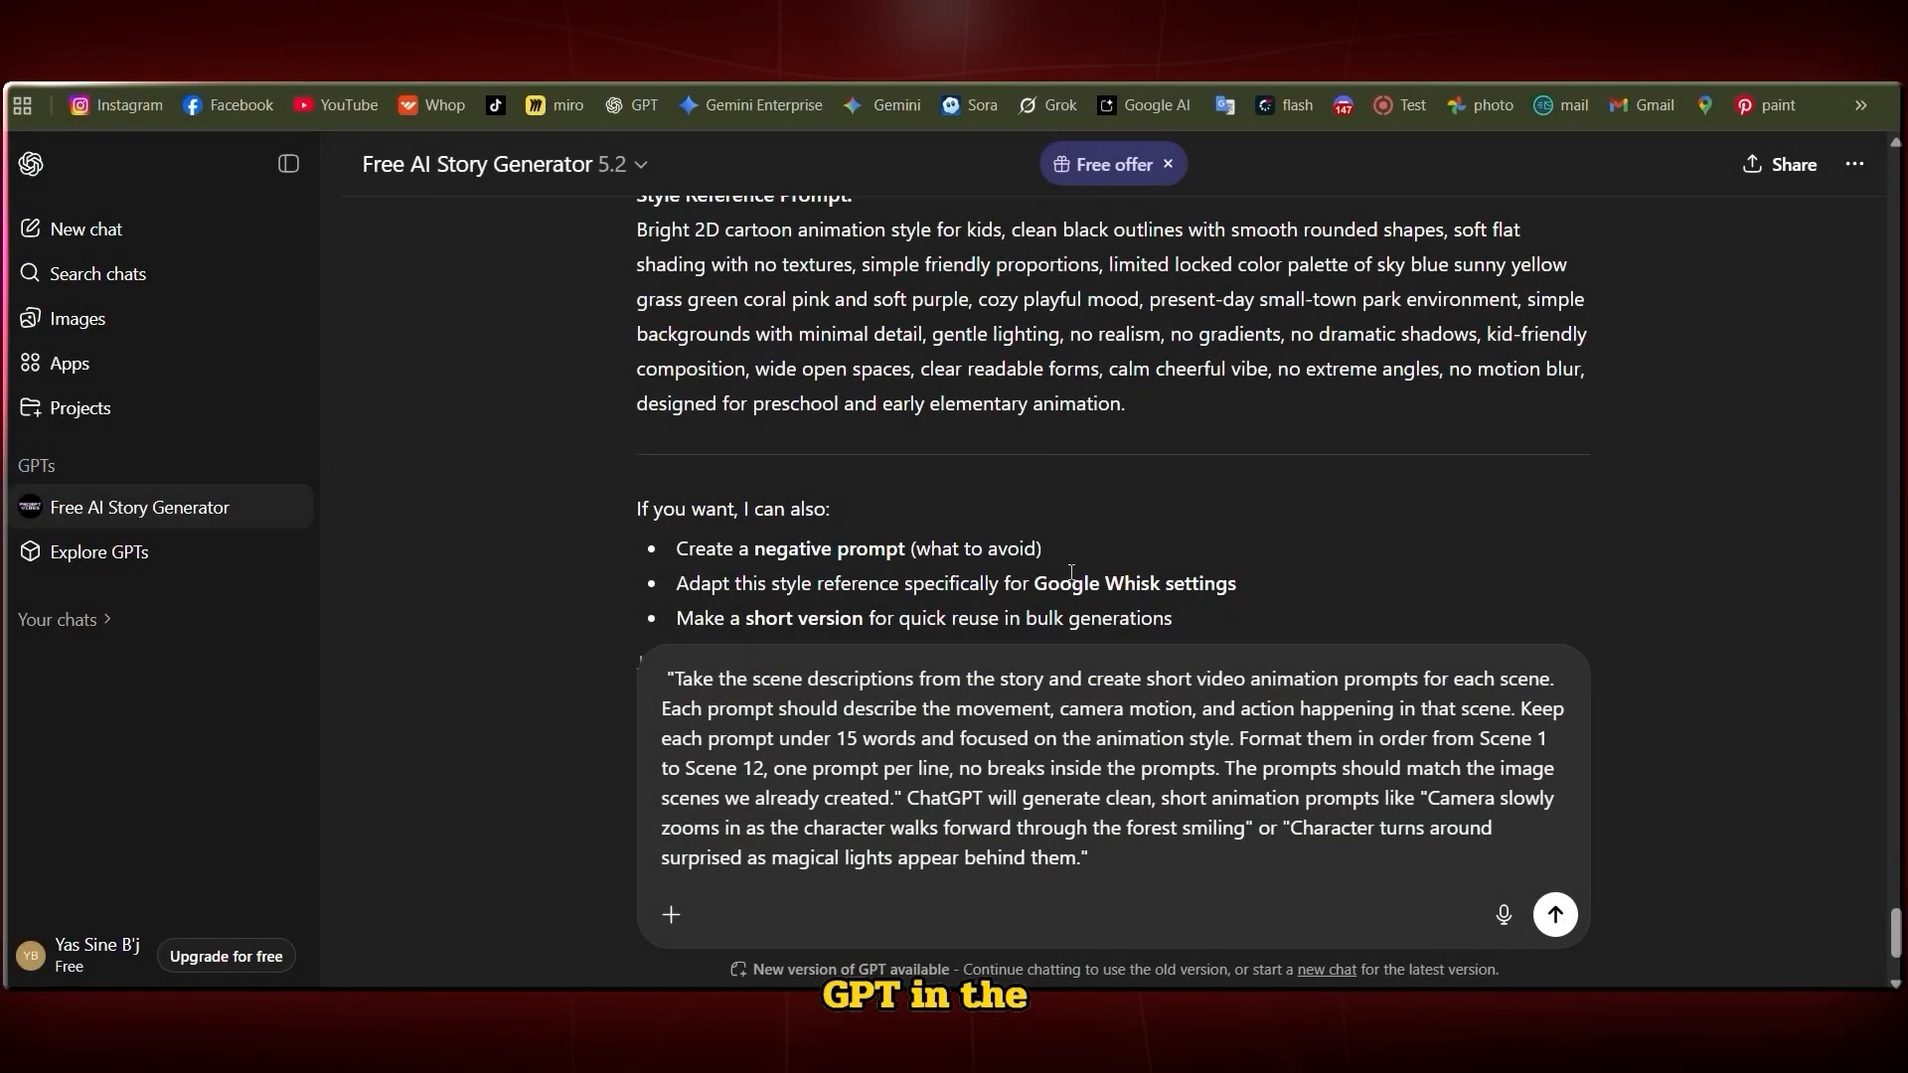
pyautogui.scroll(2, 1112, 597)
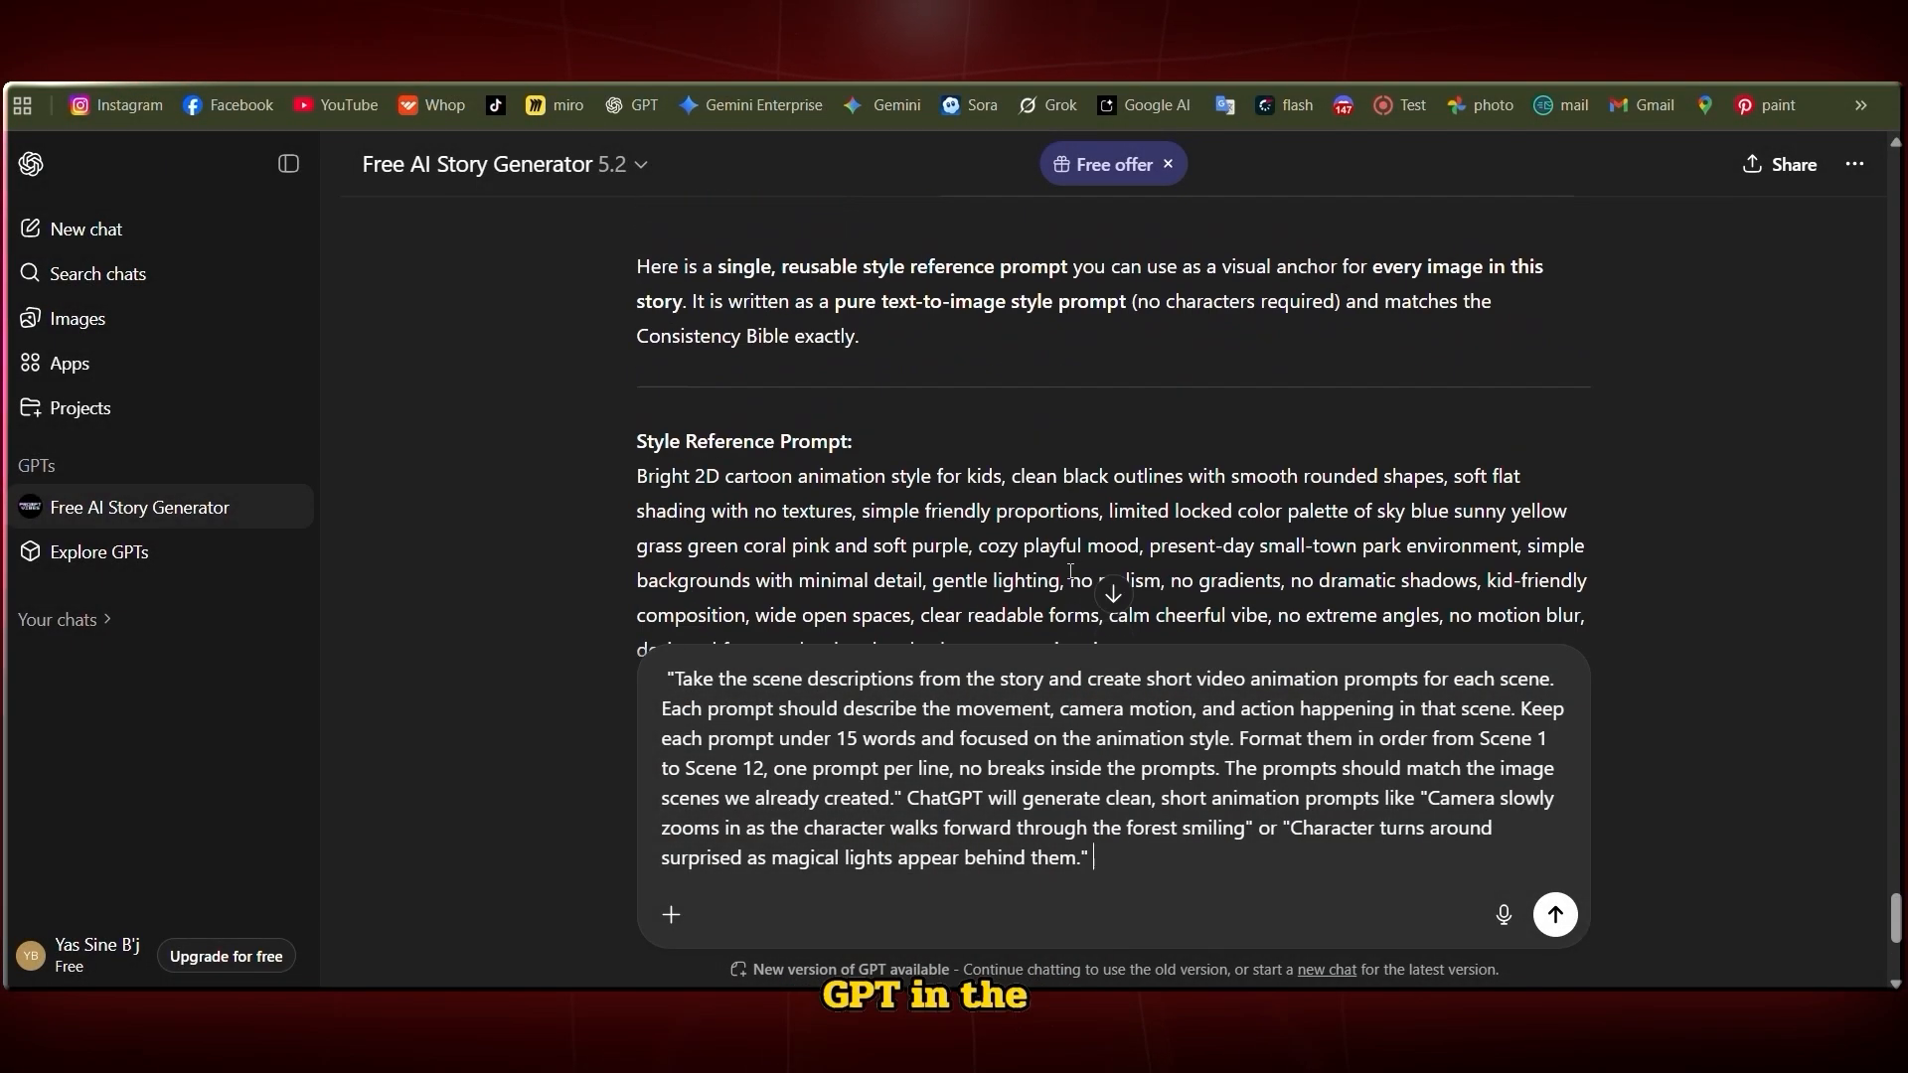
pyautogui.scroll(-2, 1112, 596)
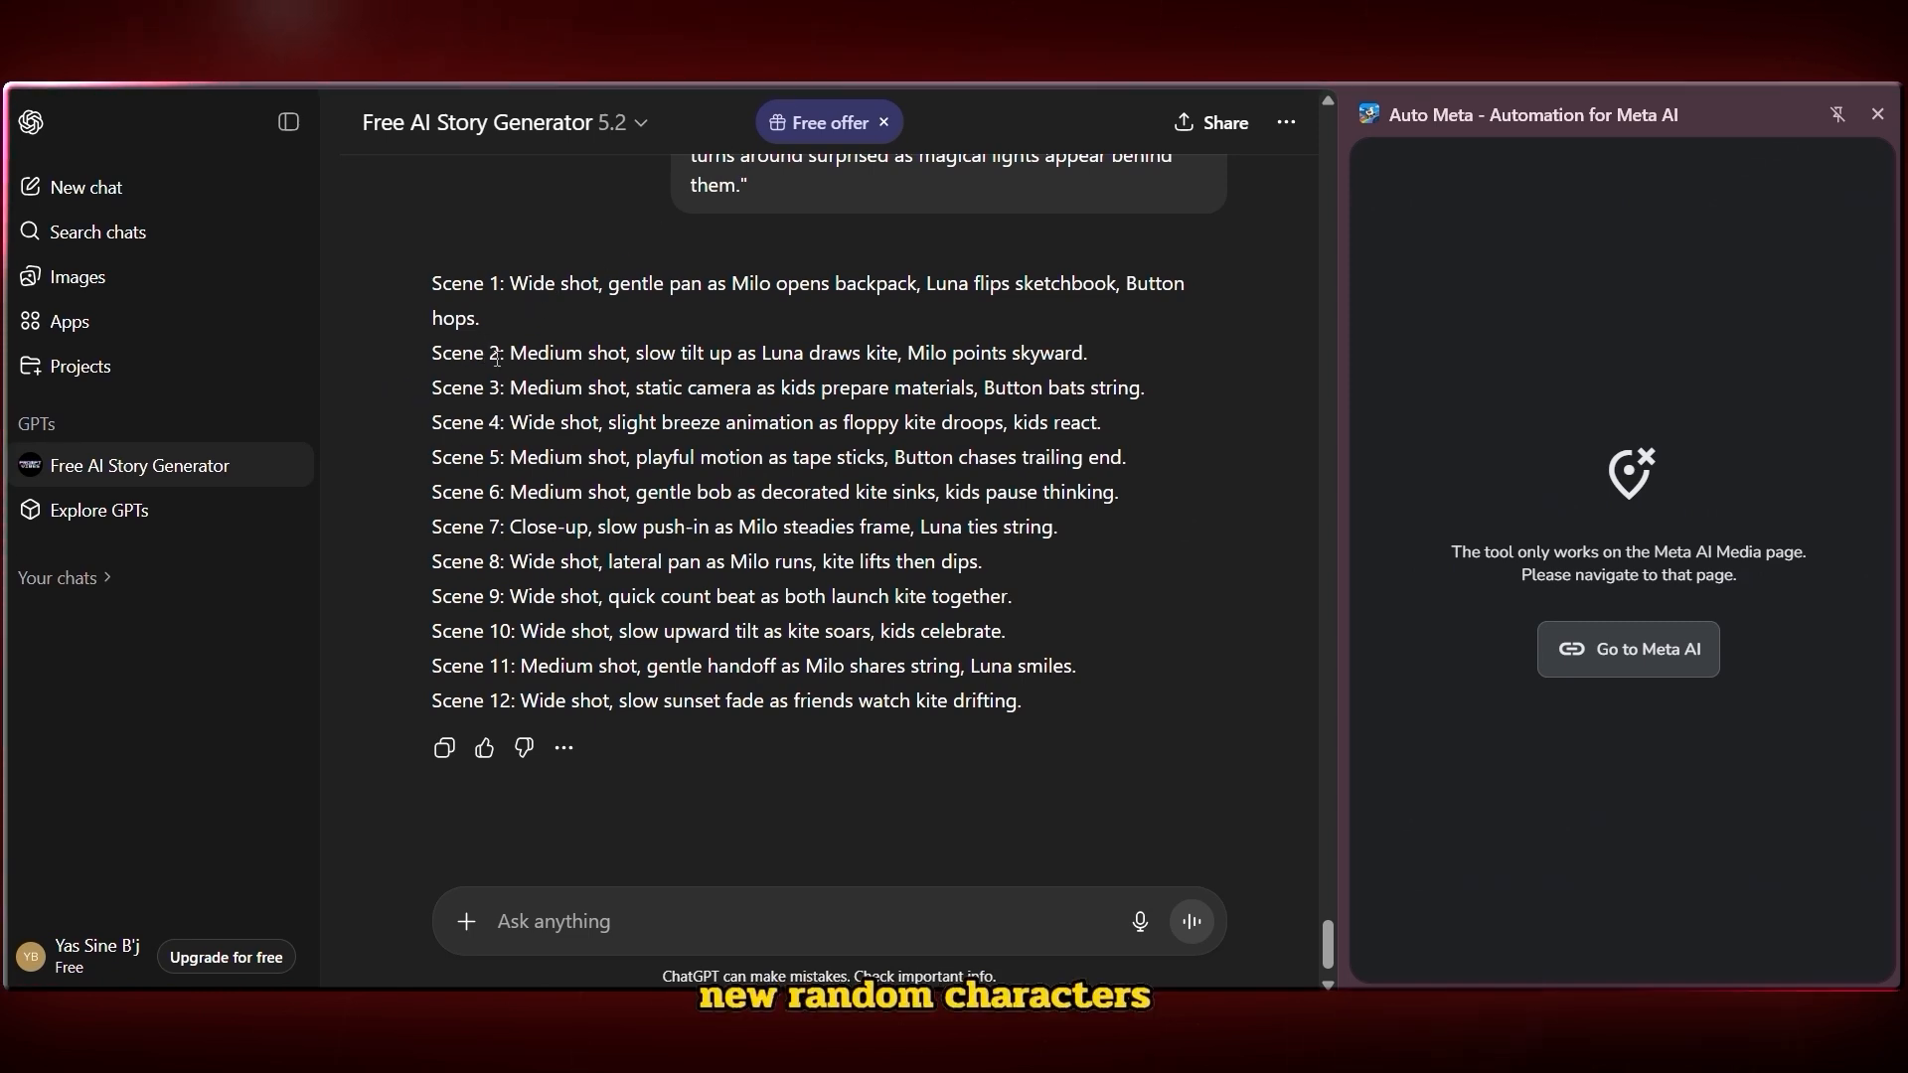
# Copy all twelve scene animation prompts from the chat and open Meta AI from the Auto Meta panel
pyautogui.moveTo(504, 356); pyautogui.dragTo(585, 354)
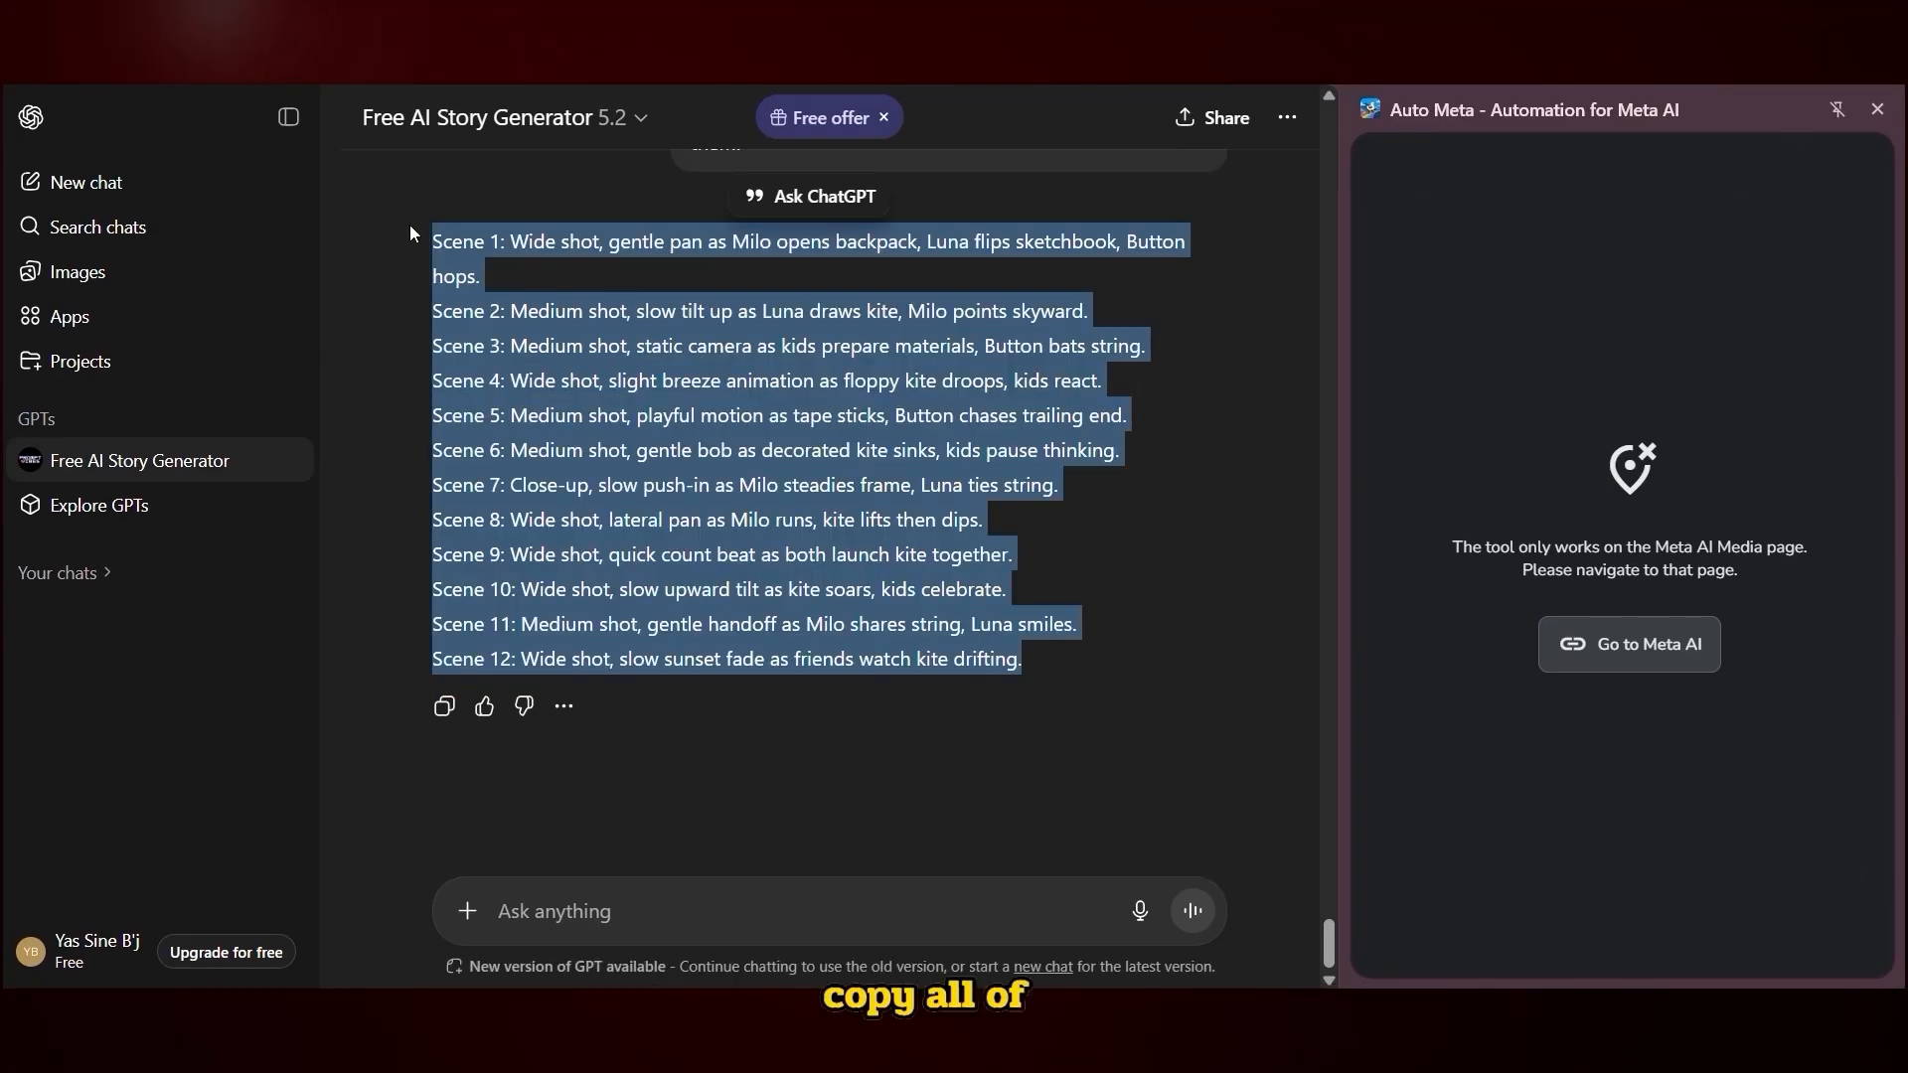
pyautogui.rightClick(460, 298)
pyautogui.click(480, 320)
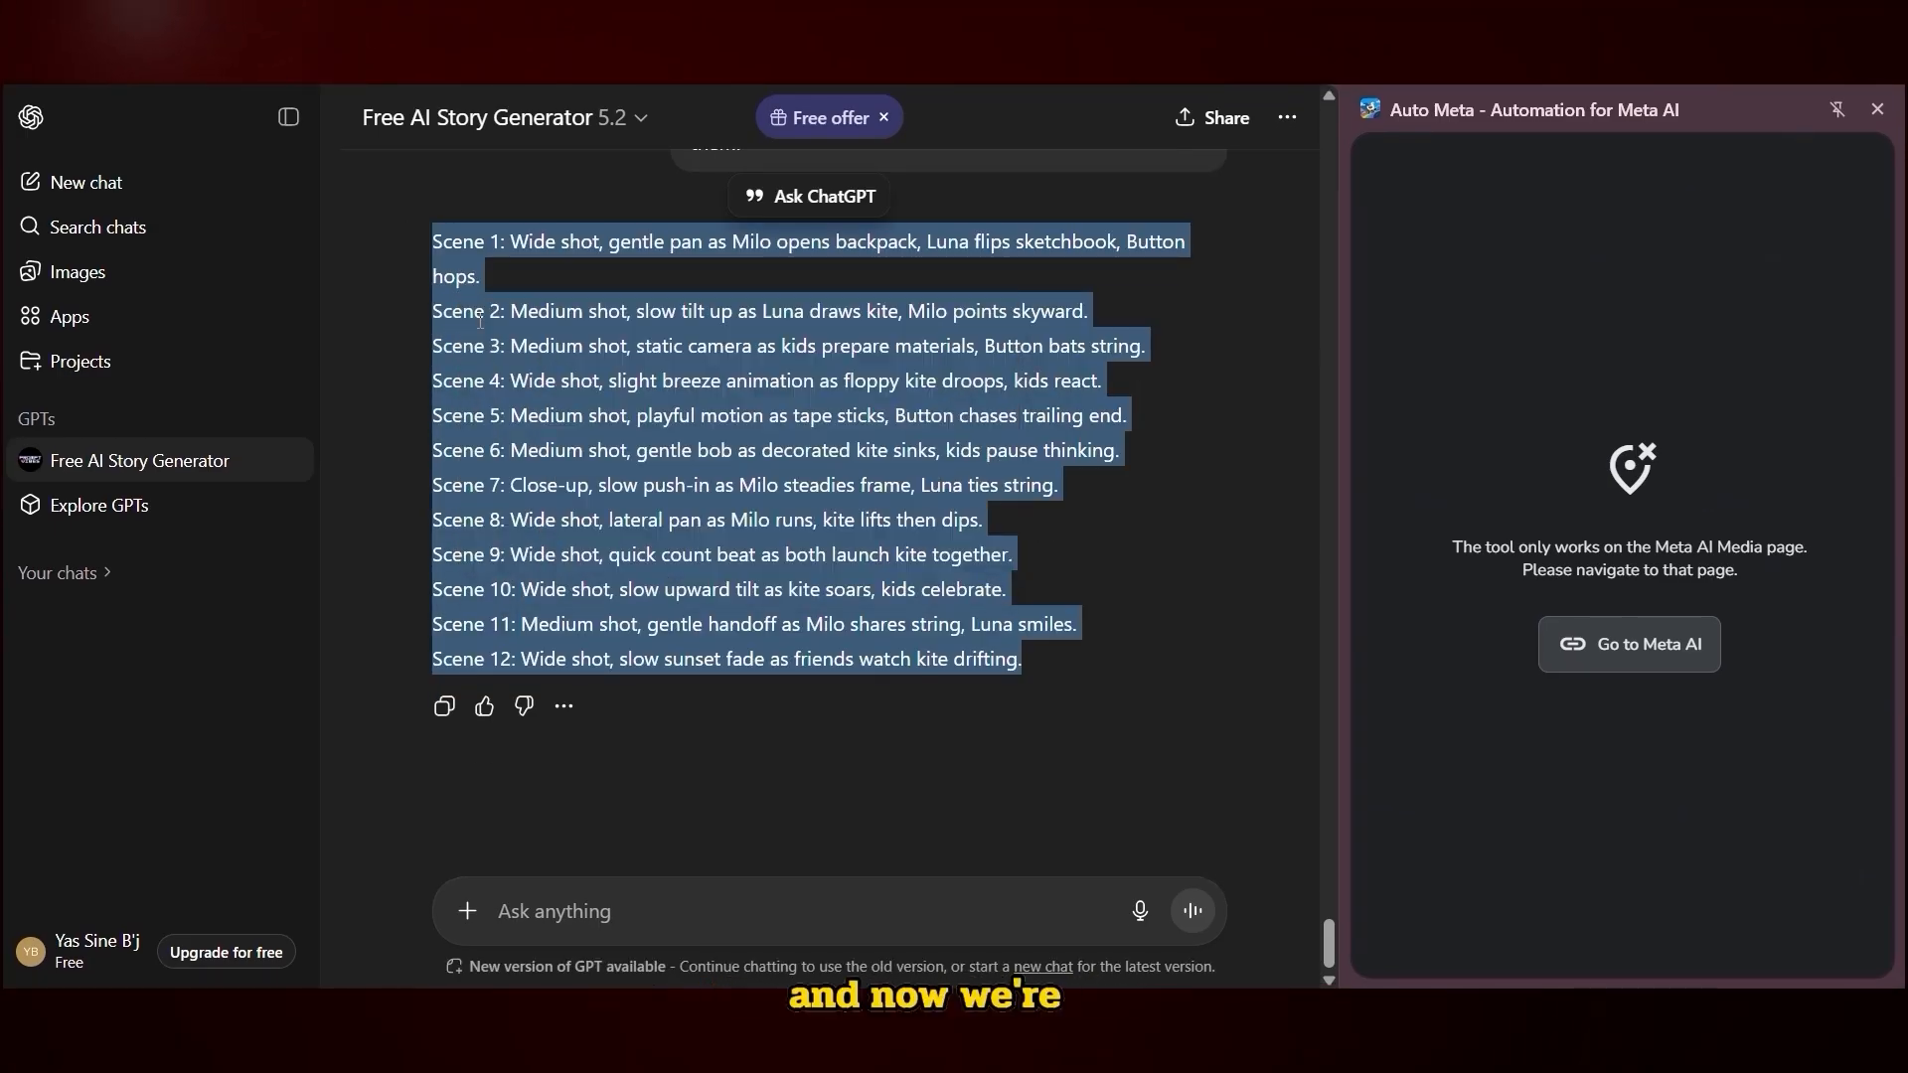
pyautogui.click(1630, 644)
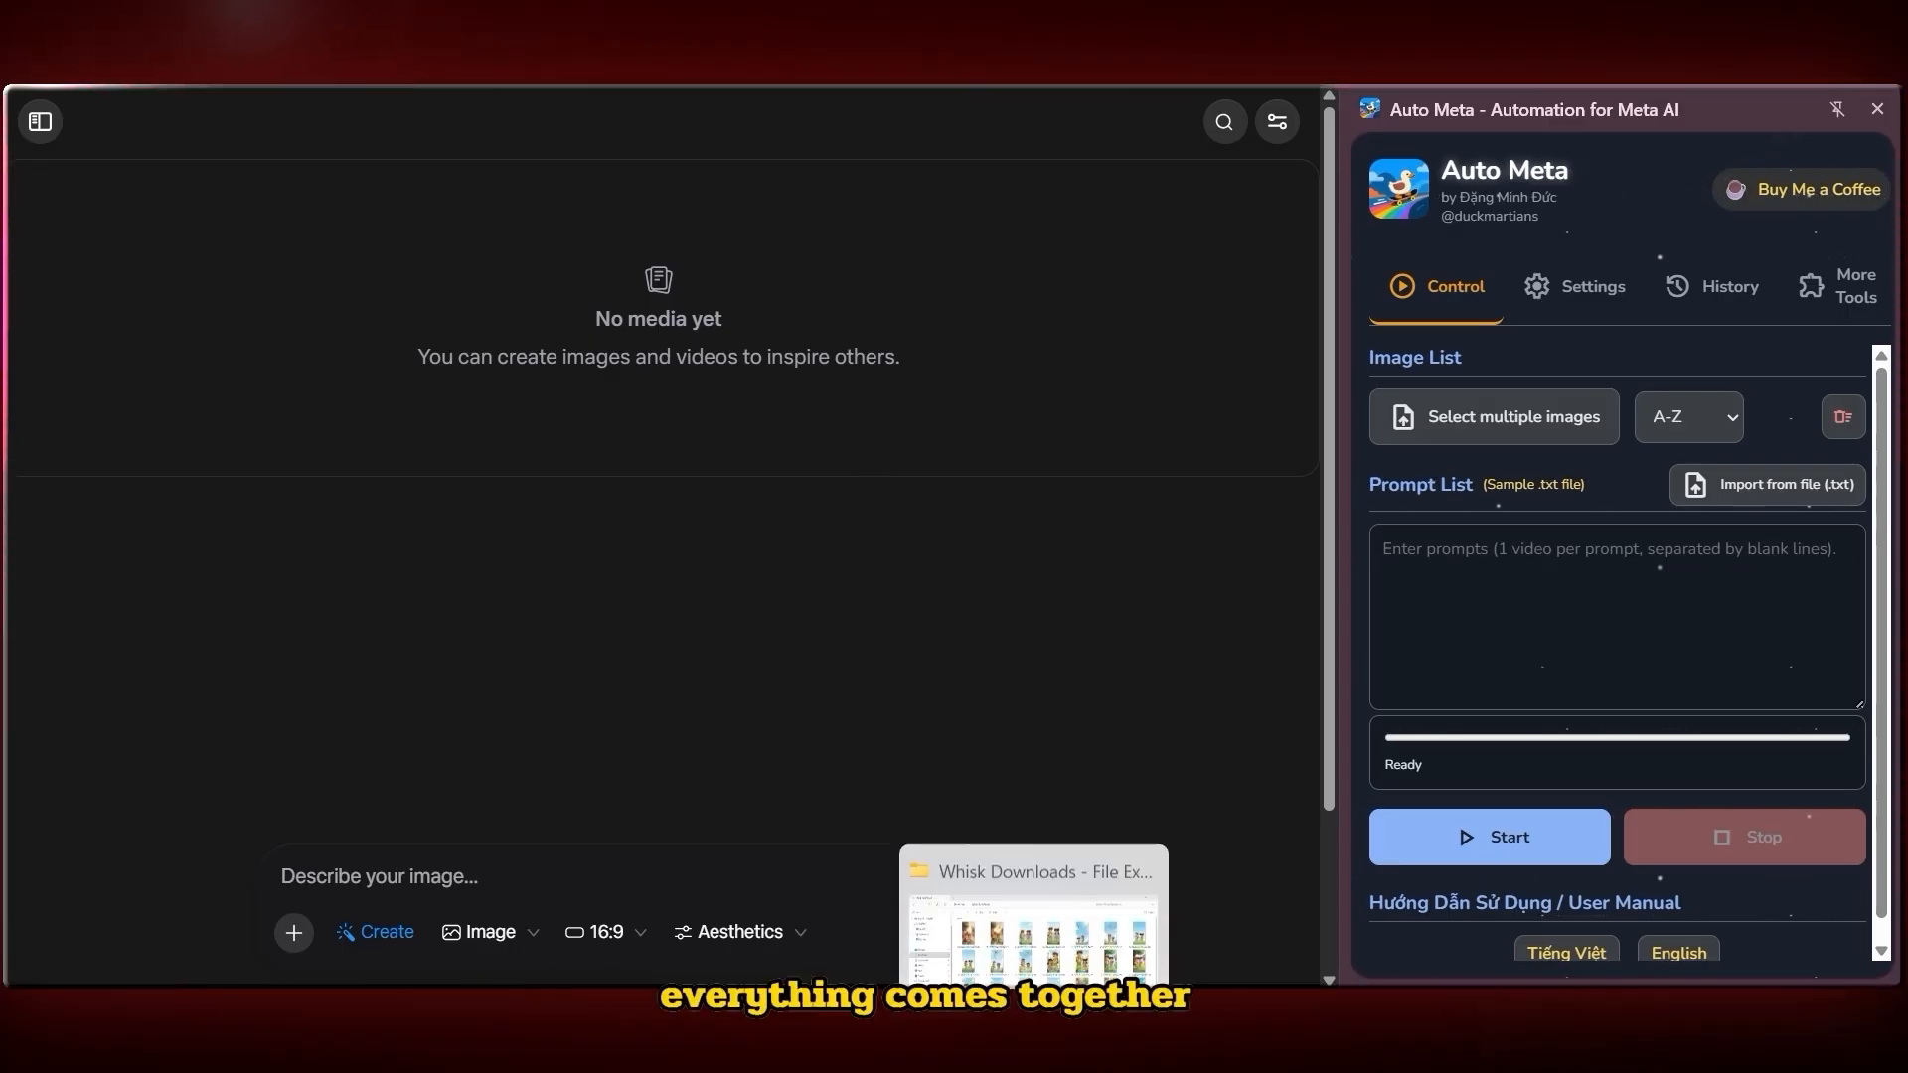
# Open the Whisk Downloads folder and rename the first scene image as Scene 1
pyautogui.click(1033, 1067)
pyautogui.scroll(-1, 1006, 913)
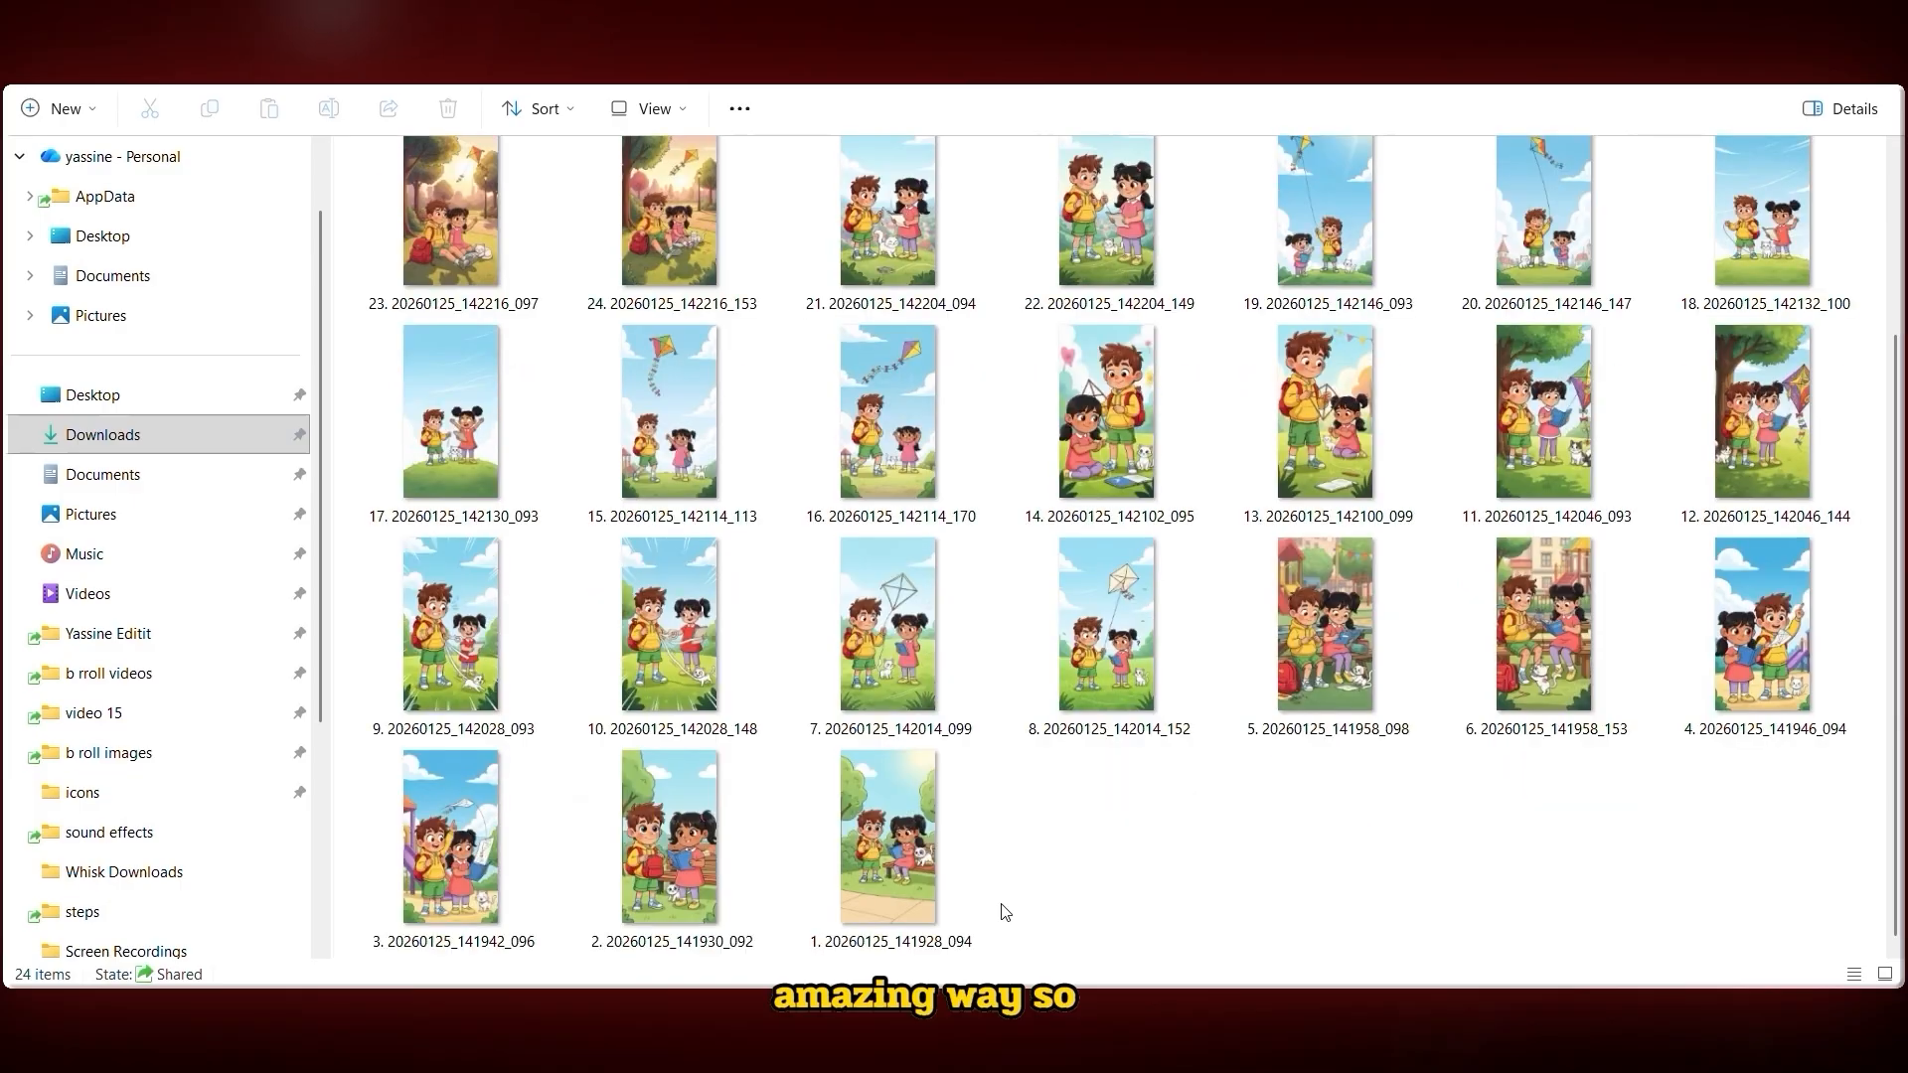
pyautogui.click(956, 882)
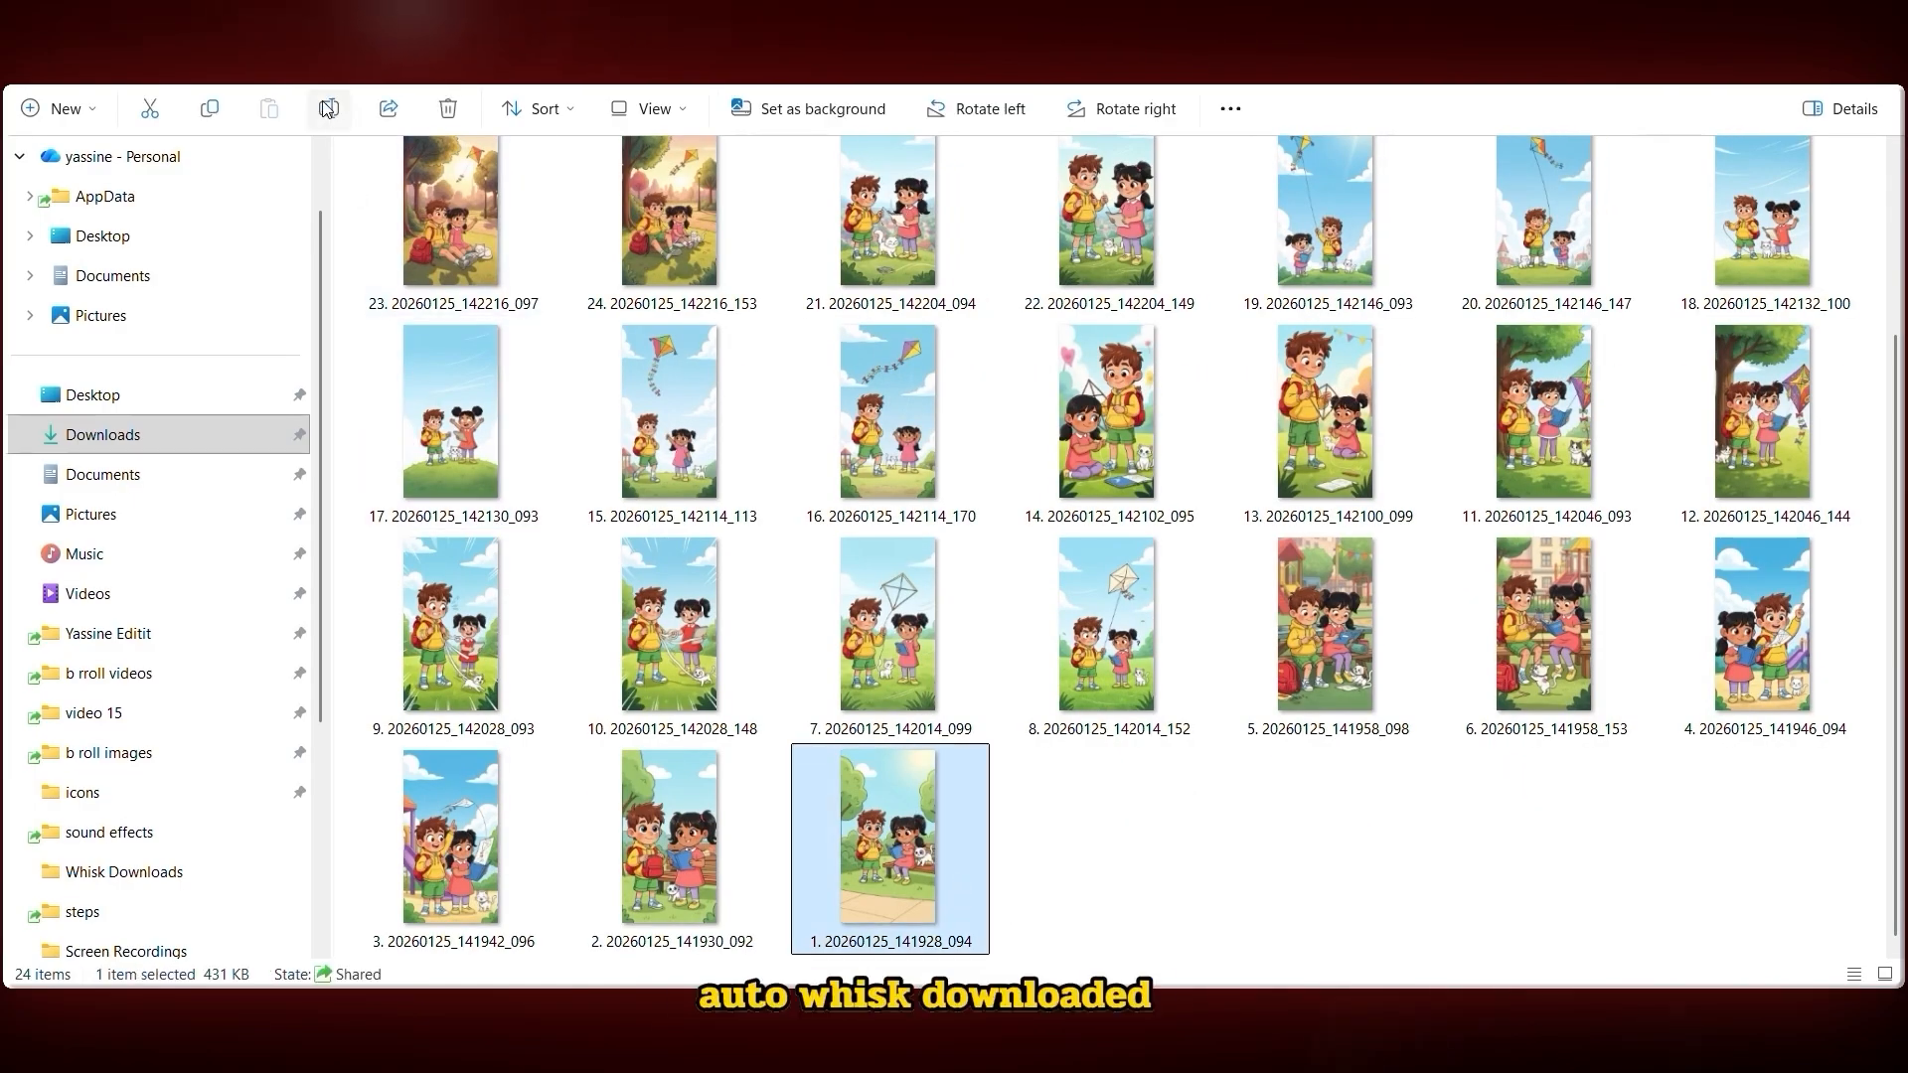
pyautogui.press('F2')
pyautogui.write('Scene 1')
pyautogui.press('Return')
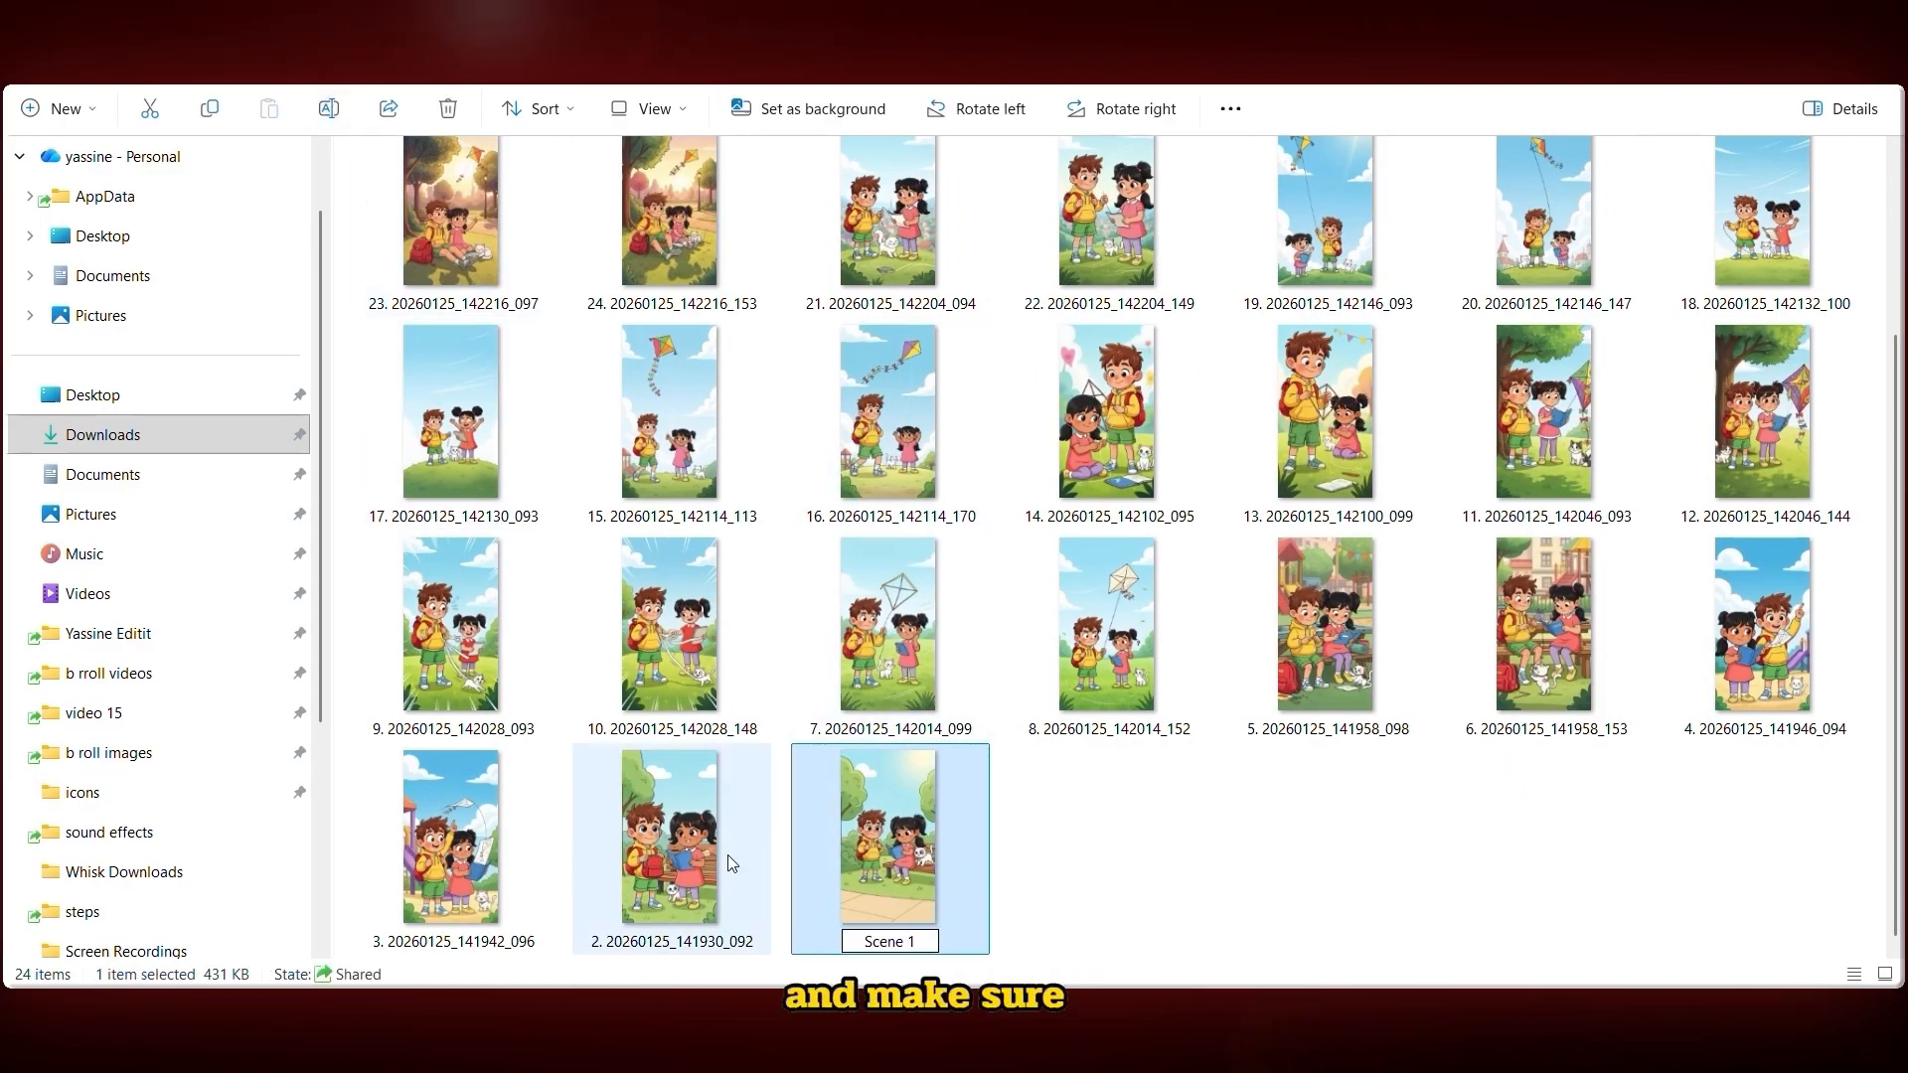
# Rename the remaining scene images in story order as Scene 2 through Scene 12
pyautogui.click(733, 830)
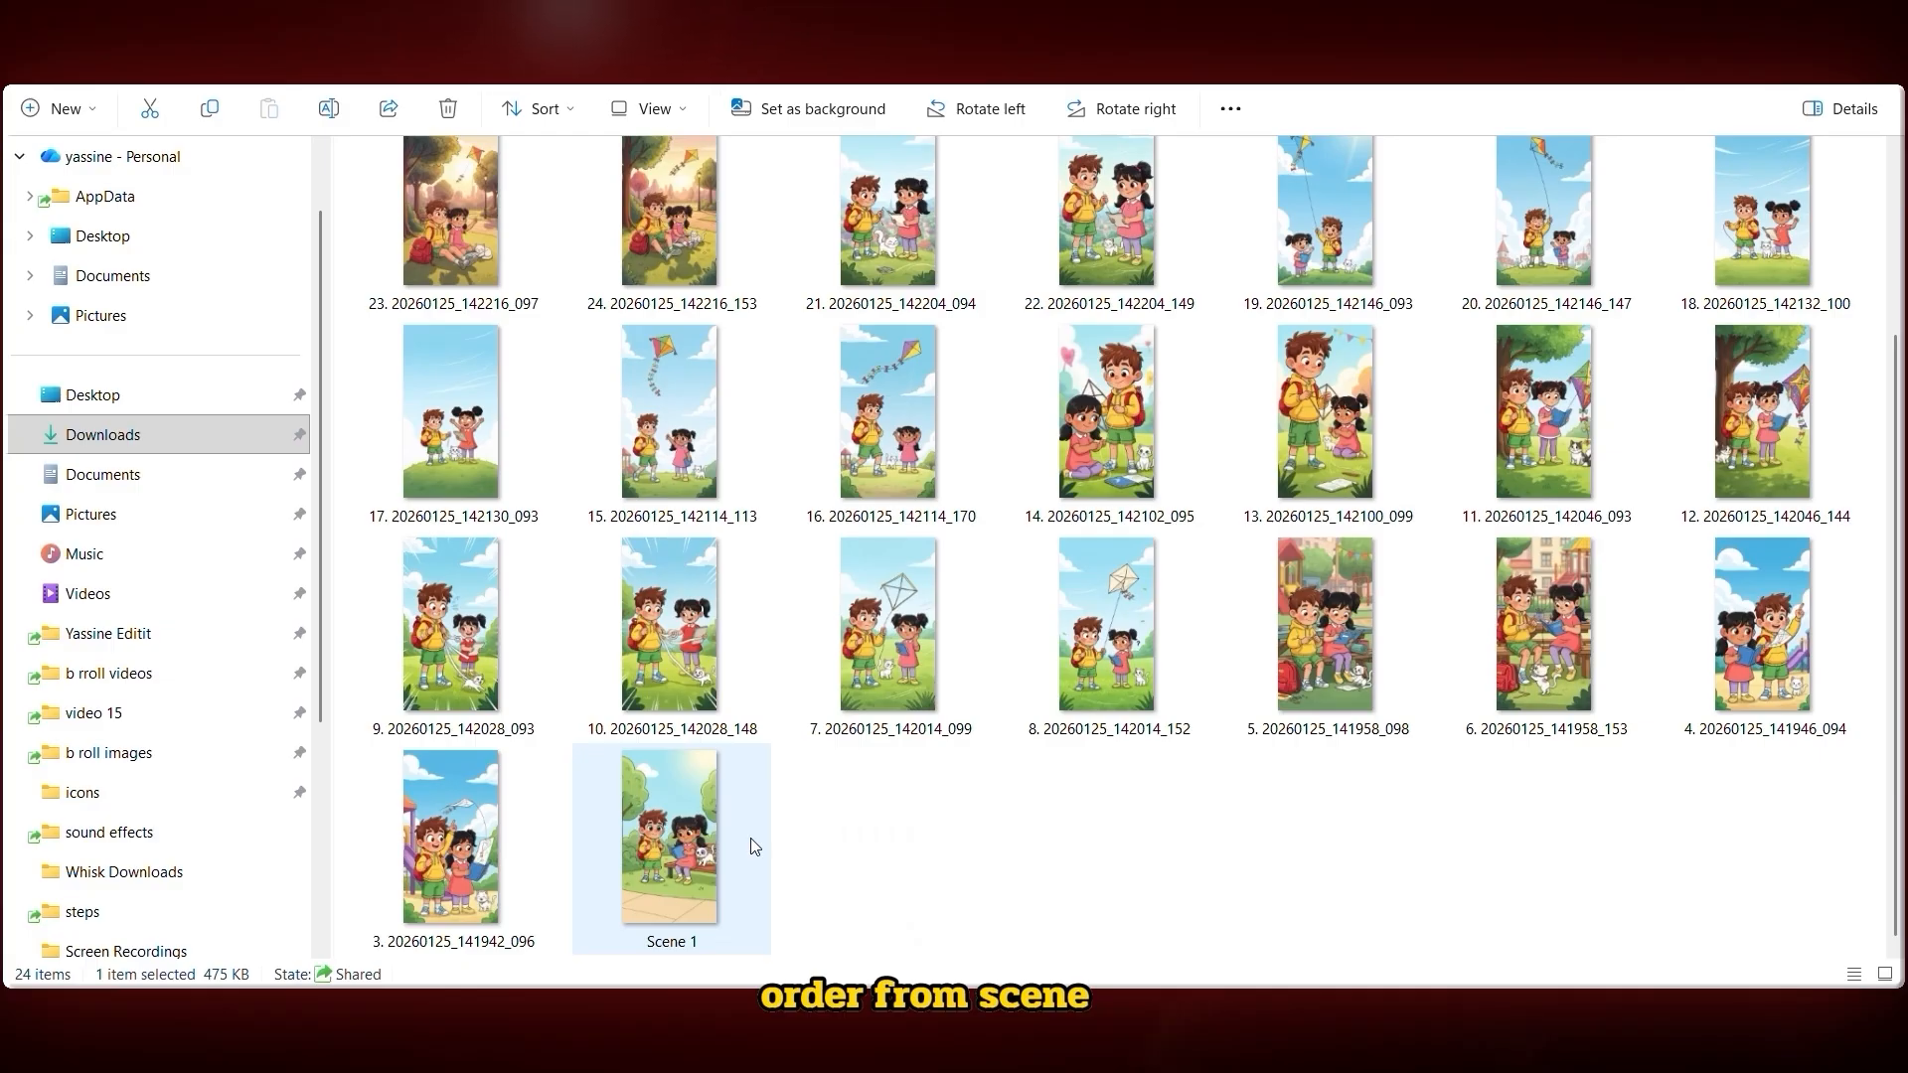
pyautogui.write('Scene 2')
pyautogui.click(1040, 623)
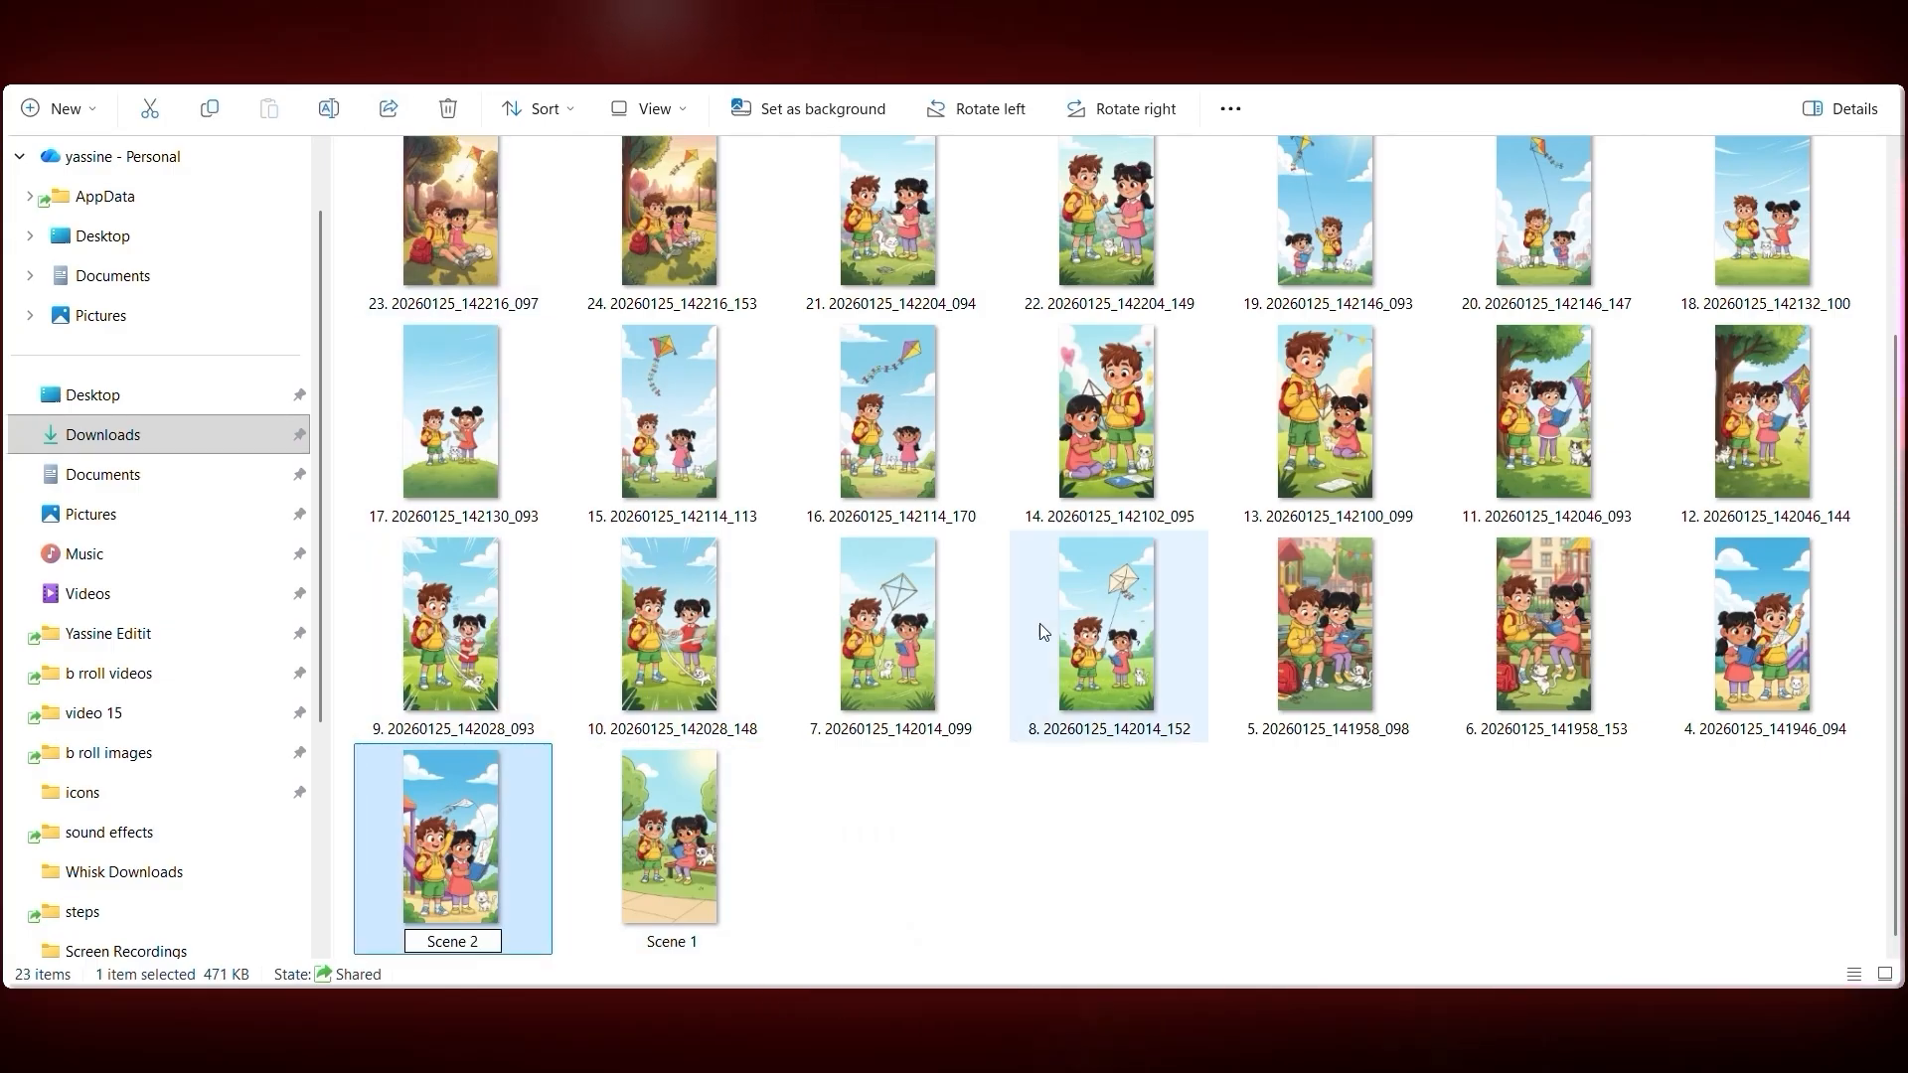
pyautogui.click(1535, 626)
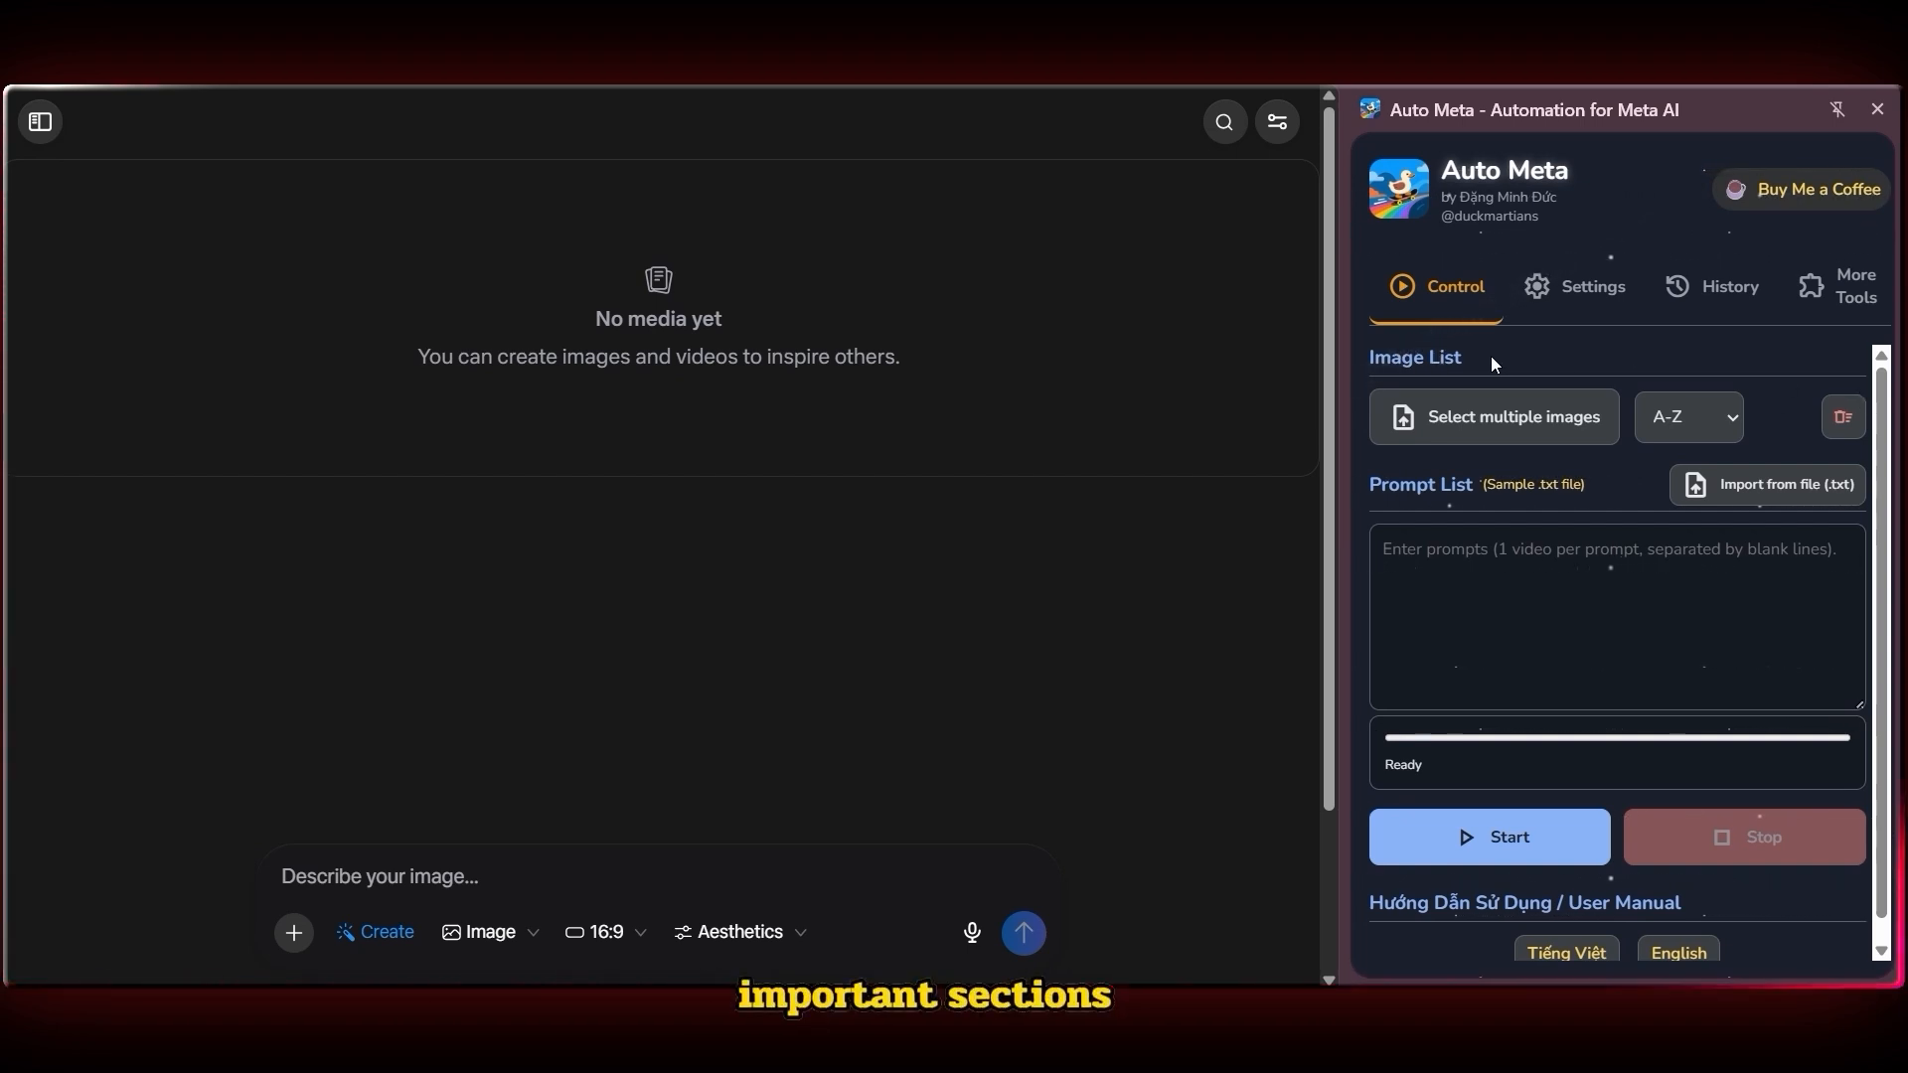
pyautogui.moveTo(1490, 359); pyautogui.dragTo(1356, 364)
pyautogui.moveTo(1476, 487); pyautogui.dragTo(1374, 488)
pyautogui.click(1367, 492)
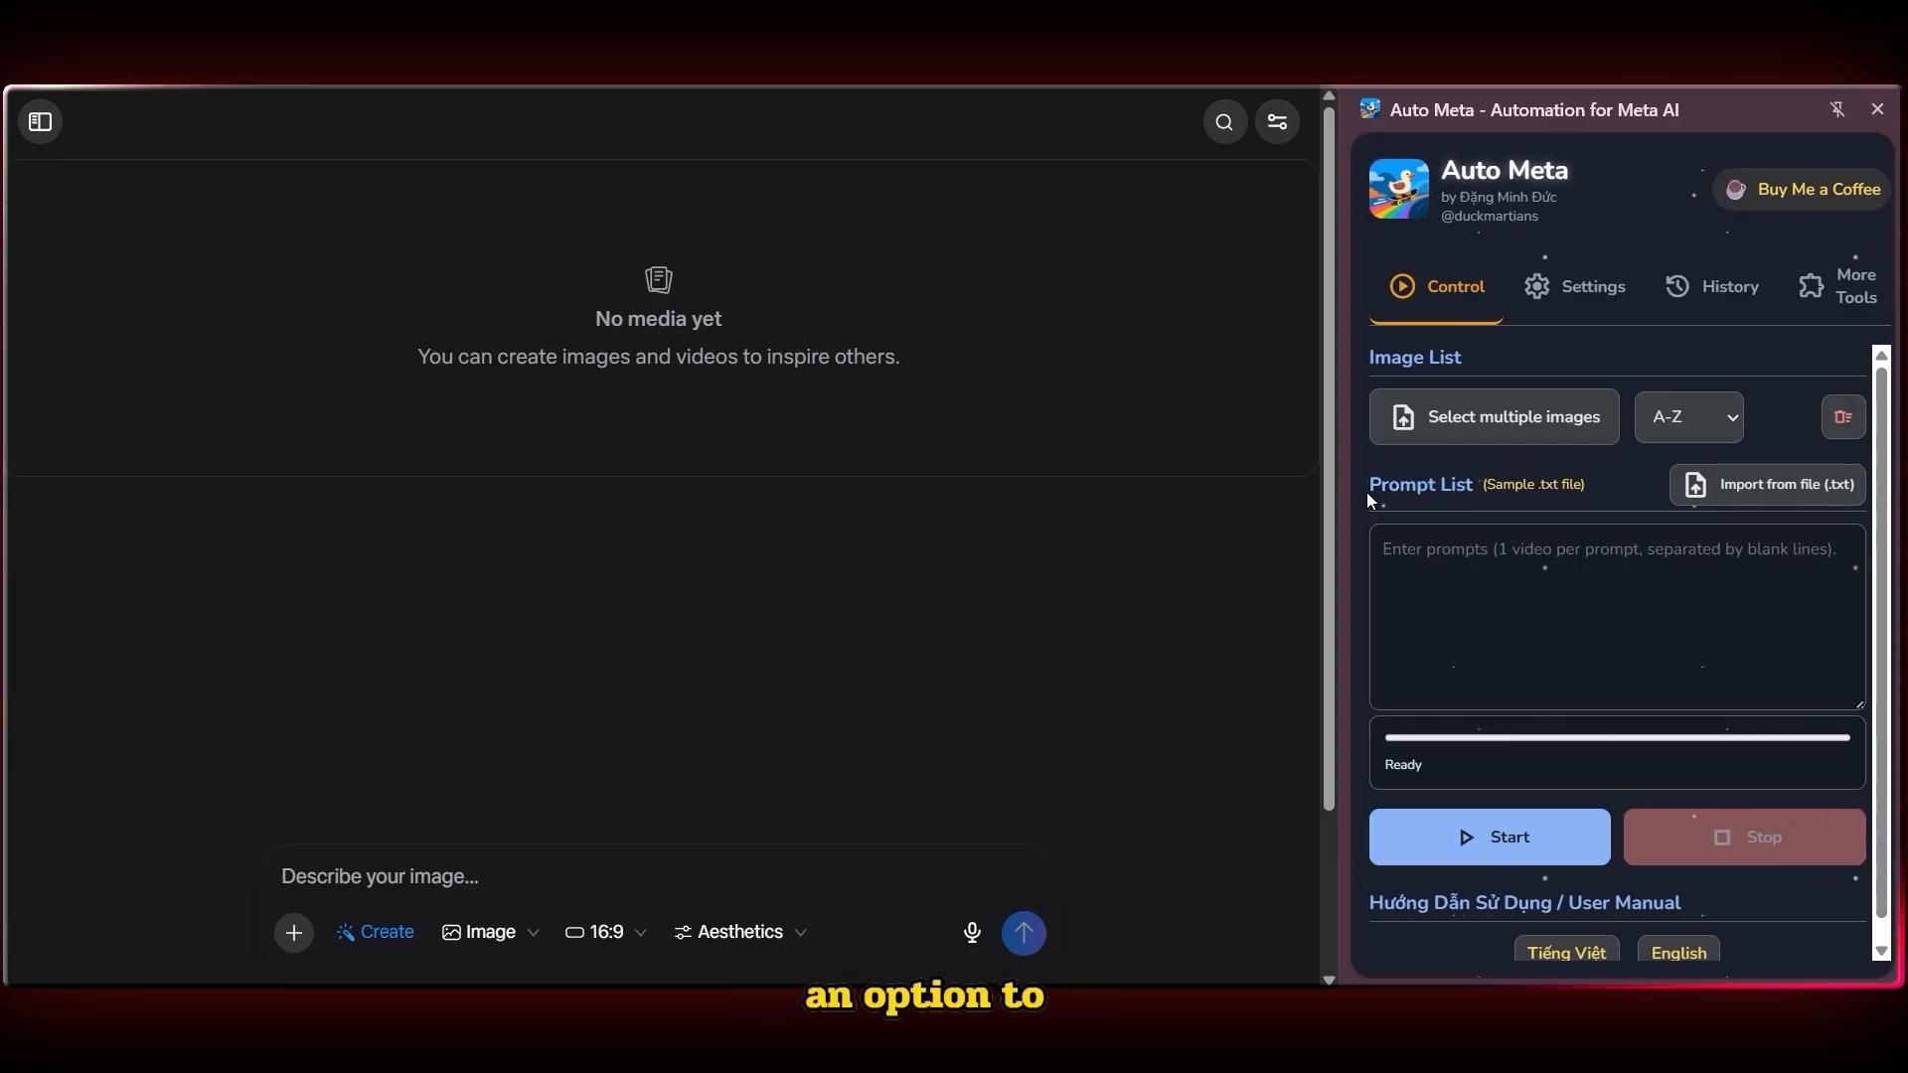
# Load all twelve Scene images into the Auto Meta image list
pyautogui.click(1607, 441)
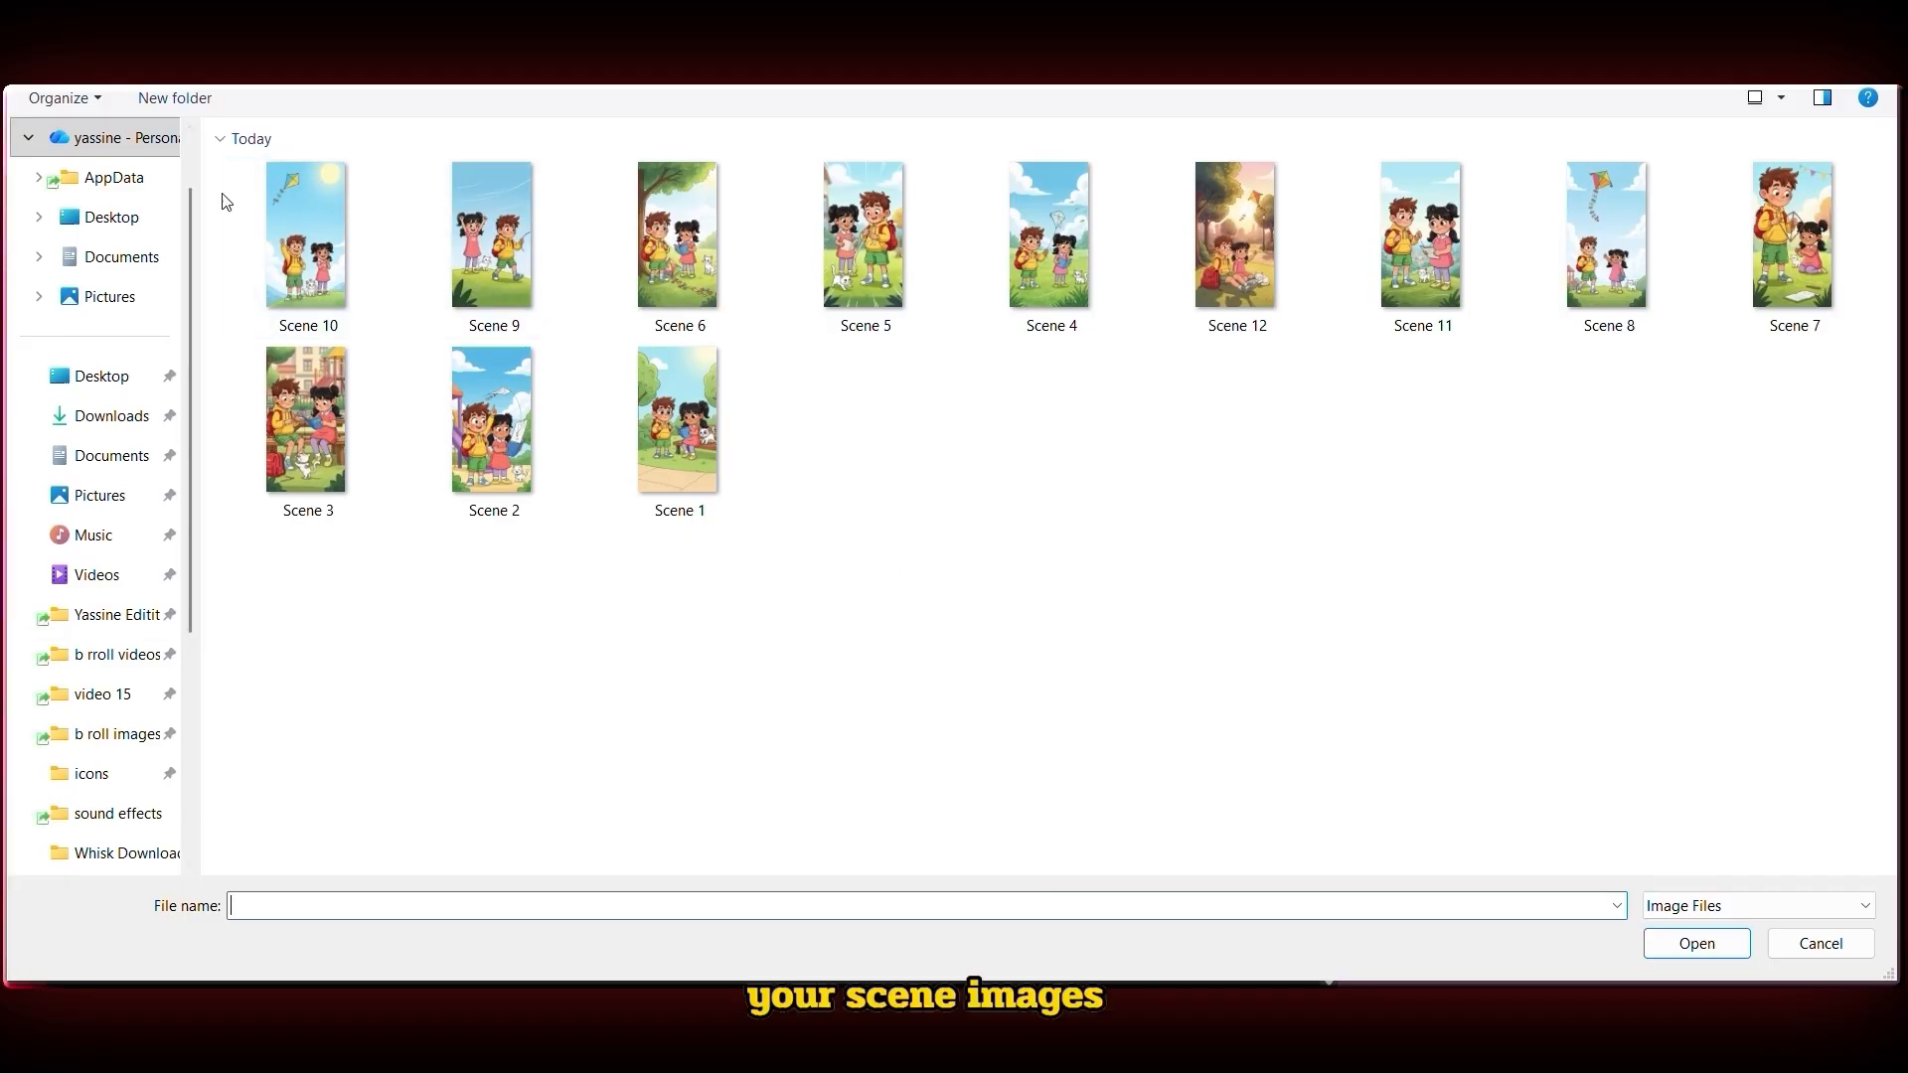
pyautogui.moveTo(209, 176); pyautogui.dragTo(1749, 437)
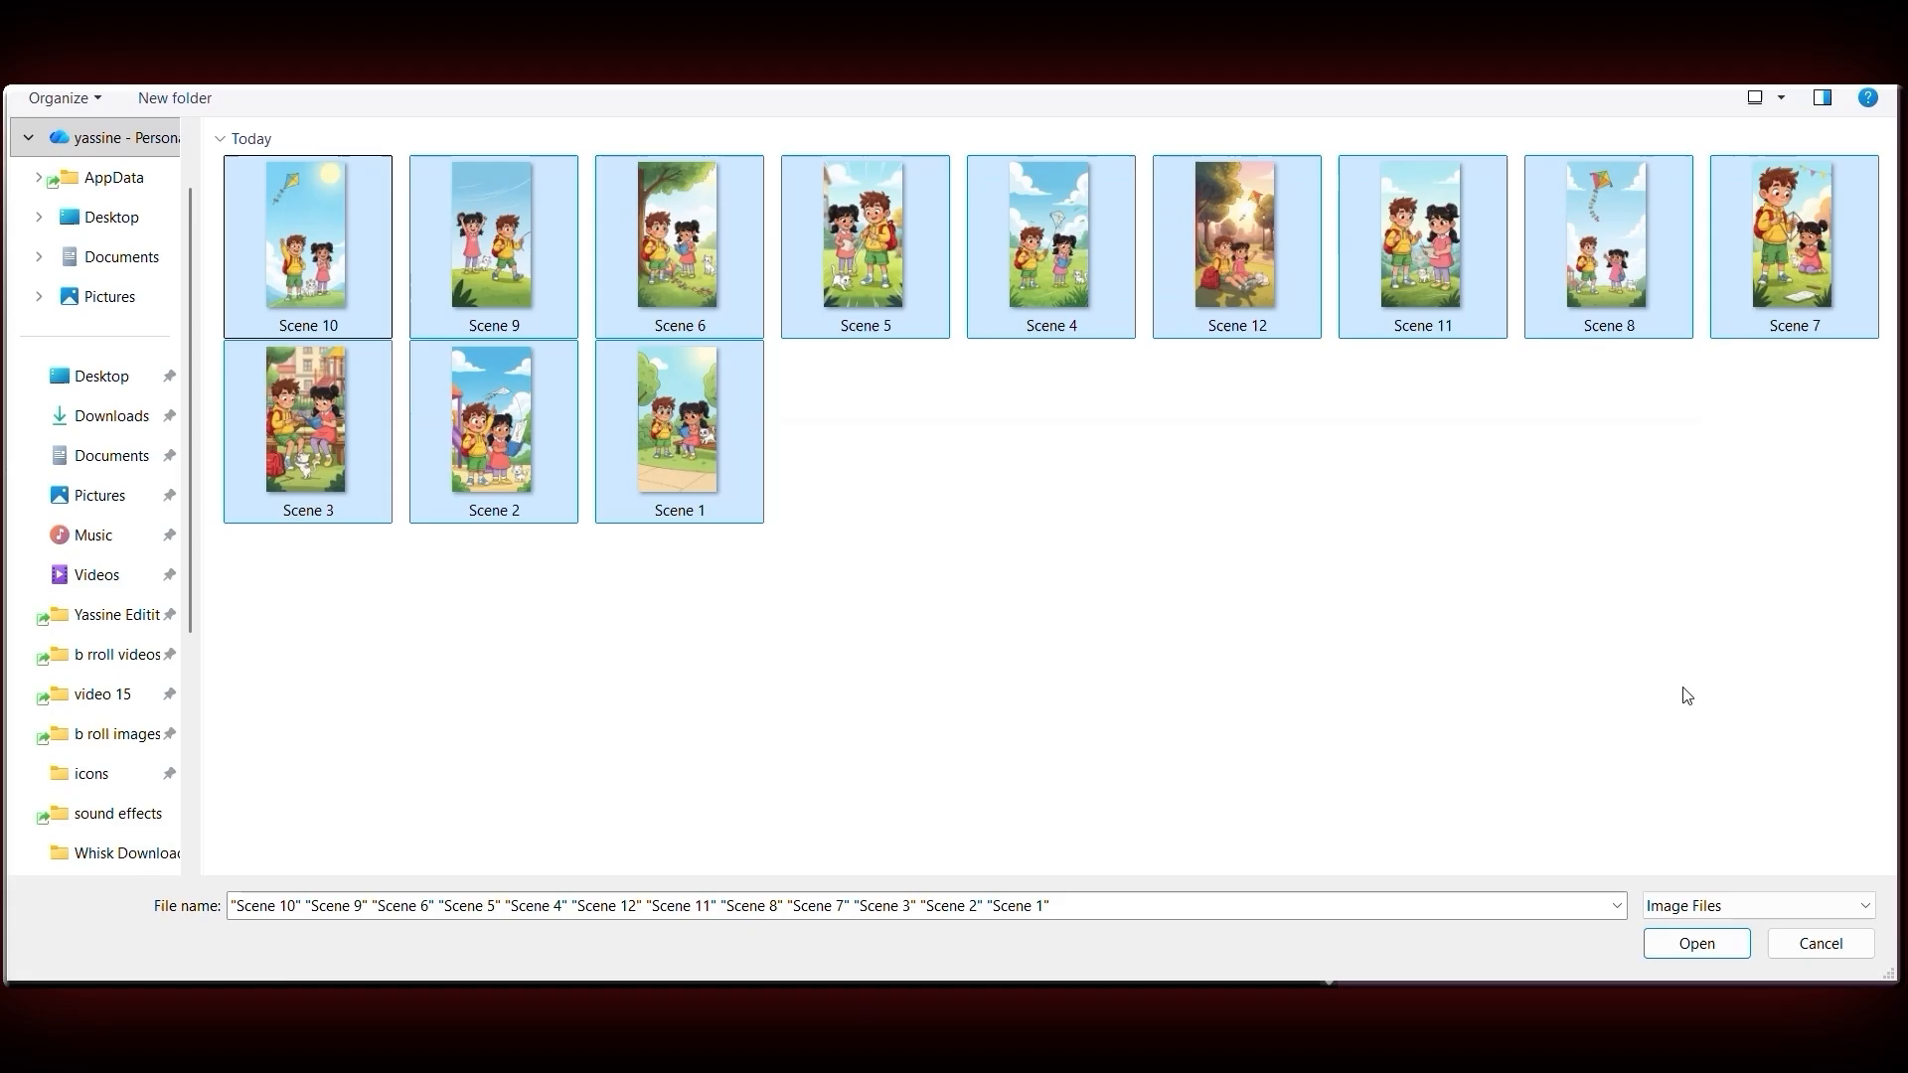
pyautogui.click(1697, 943)
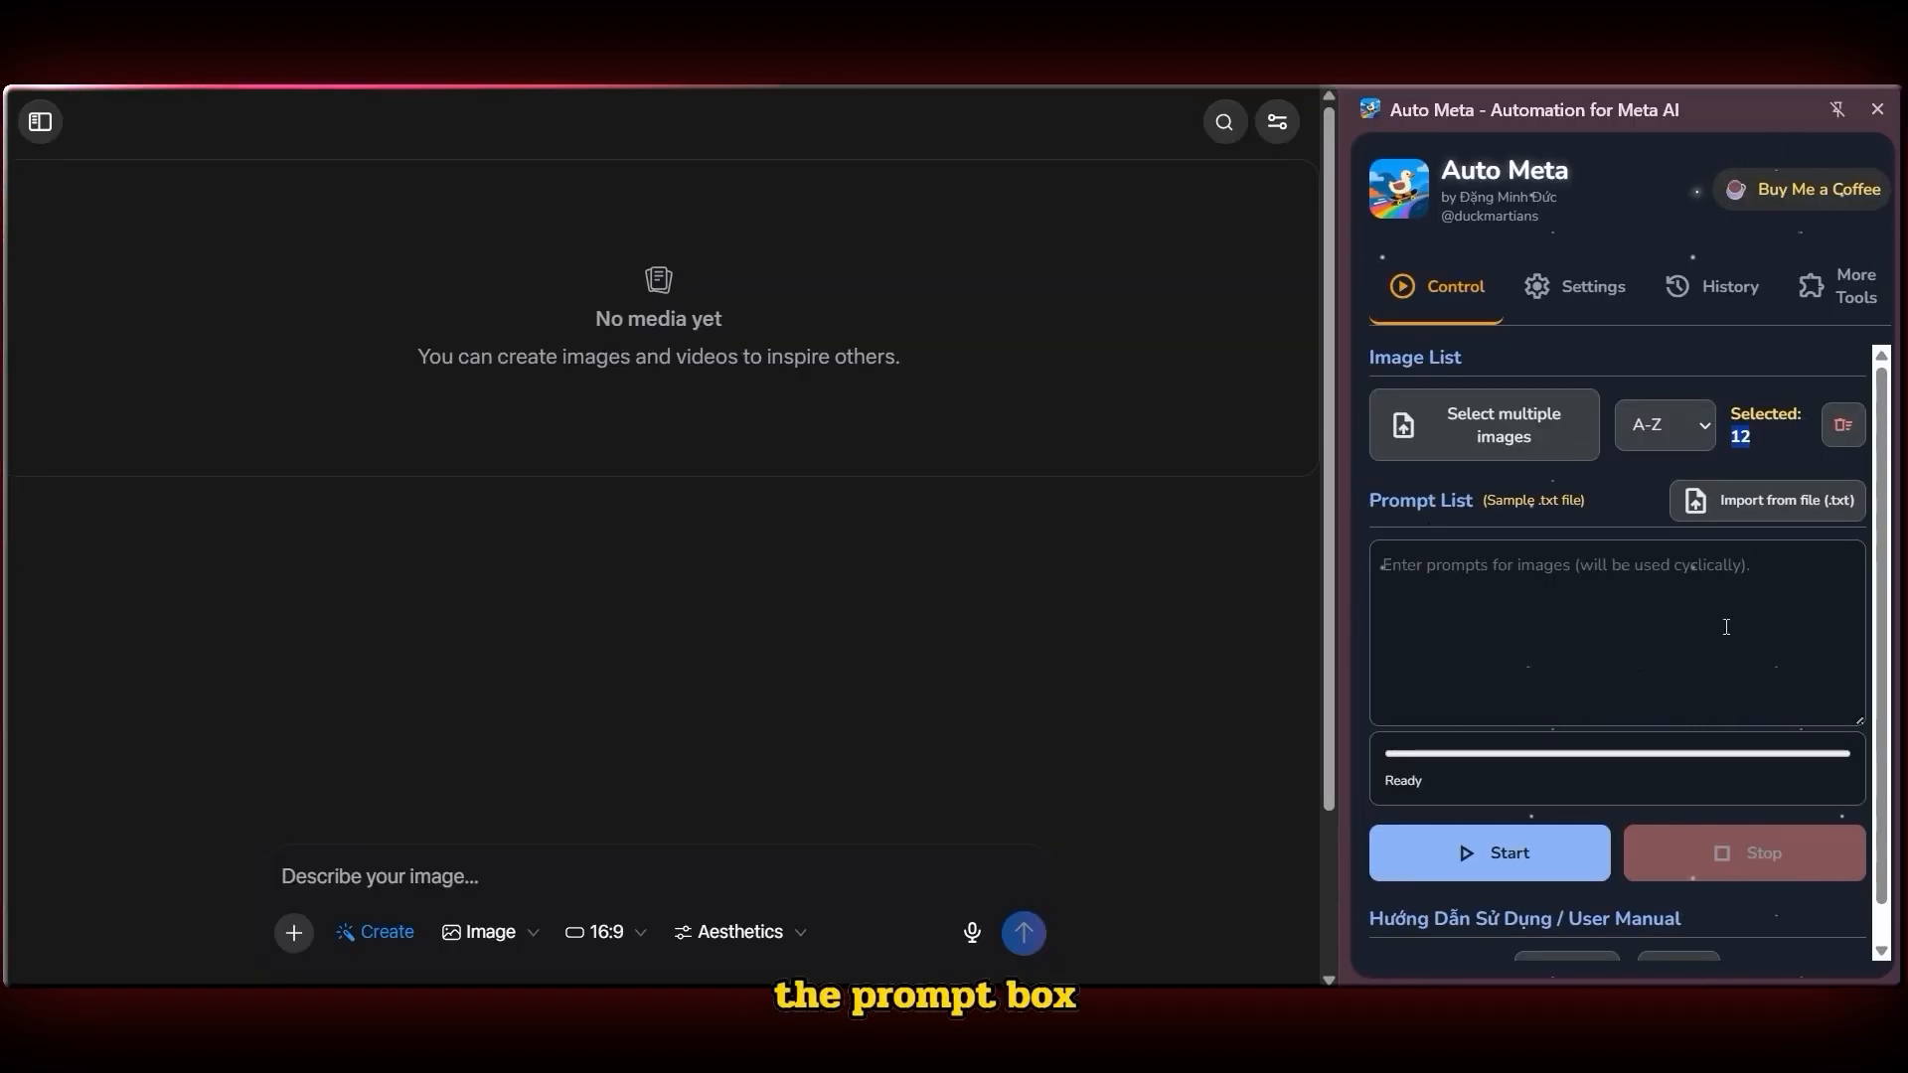
# Paste the scene animation prompts into the Auto Meta prompt list and check their scene numbering
pyautogui.click(1587, 633)
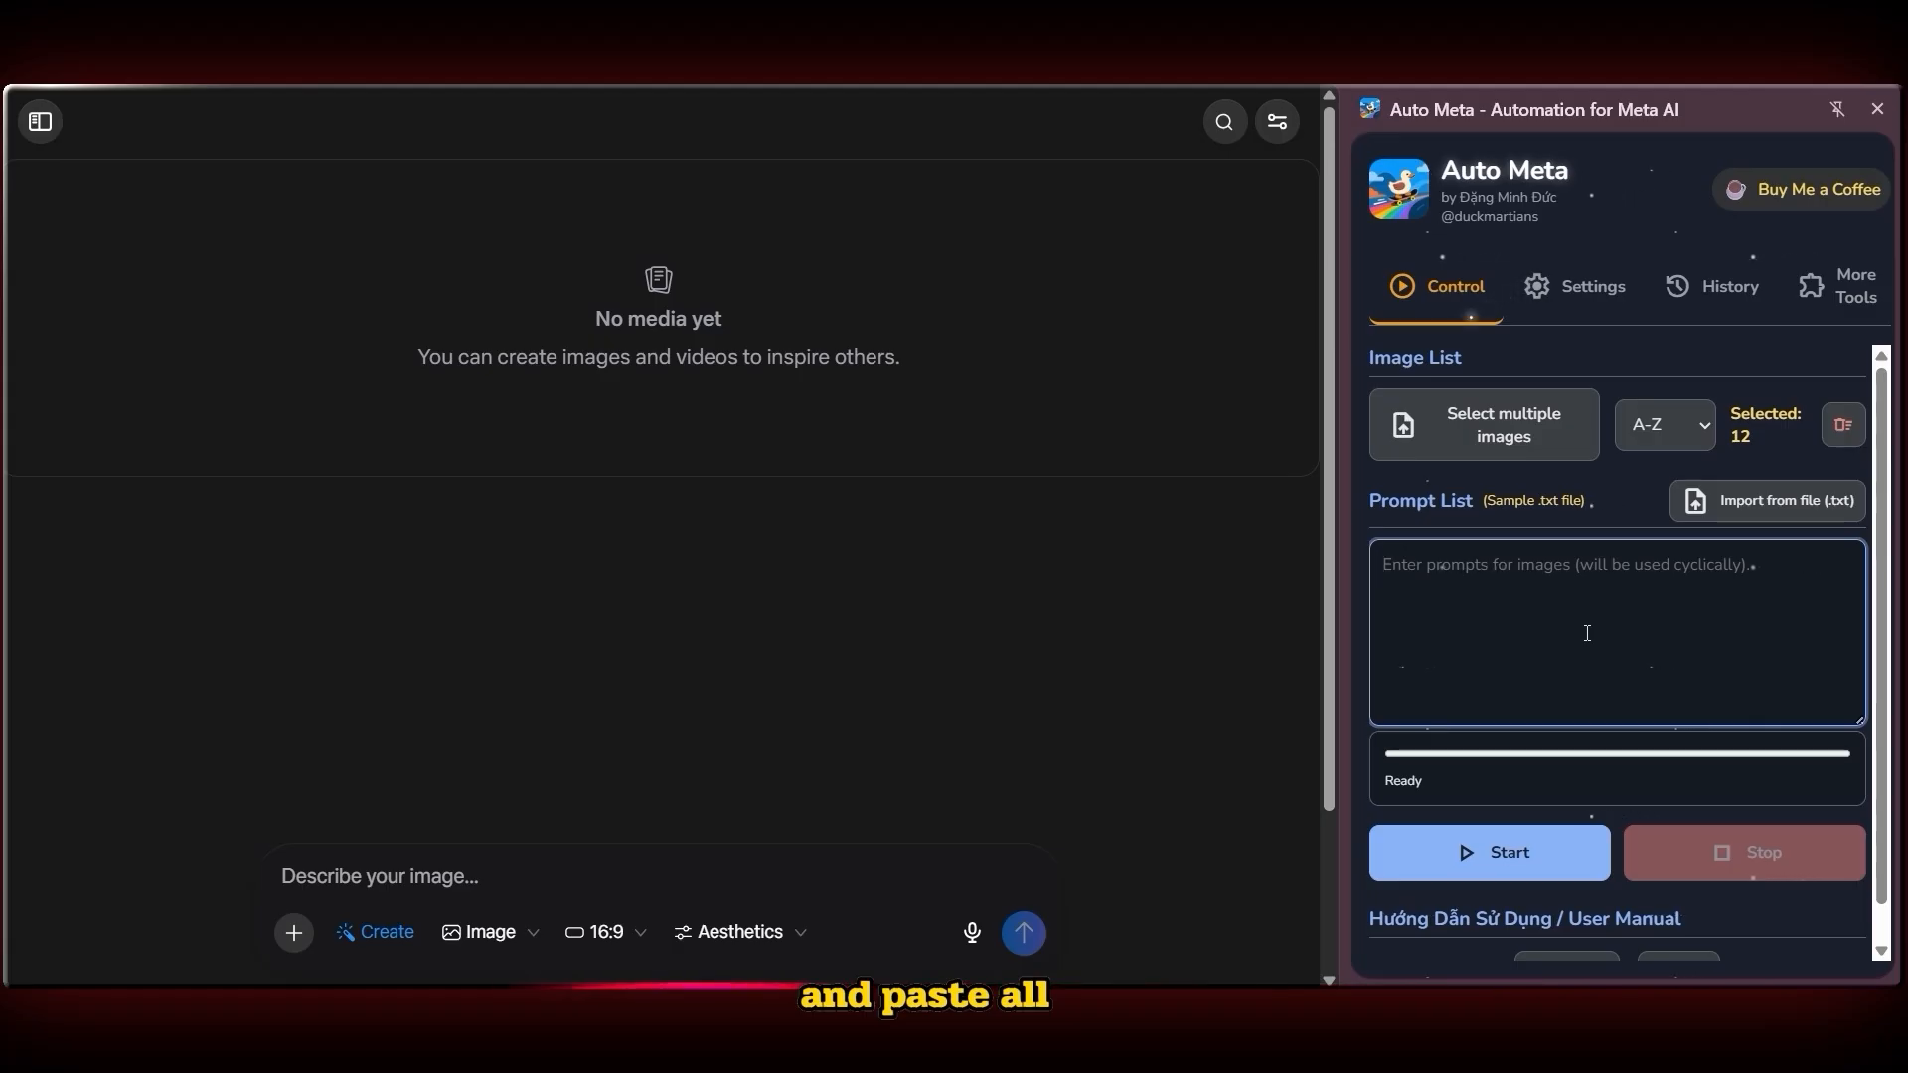
pyautogui.rightClick(1457, 572)
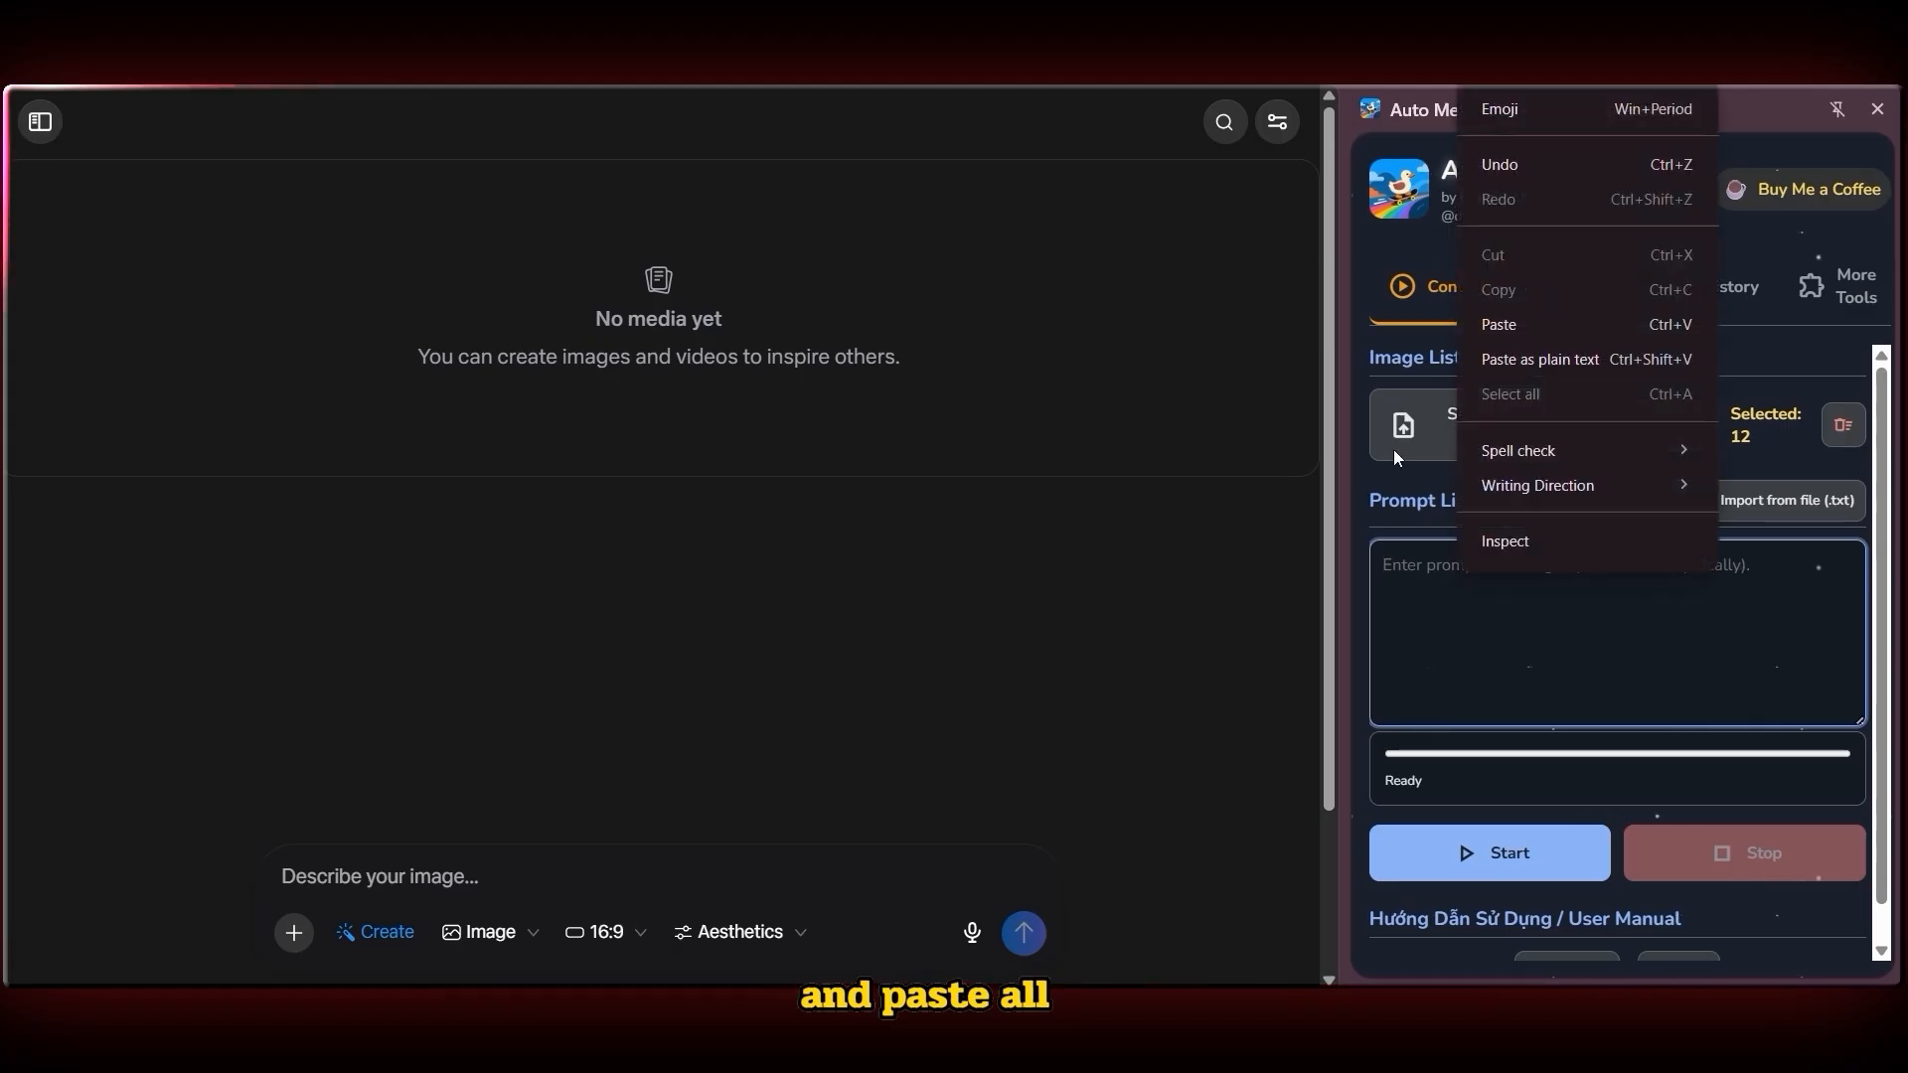
pyautogui.click(1497, 334)
pyautogui.scroll(3, 1516, 671)
pyautogui.scroll(5, 1516, 671)
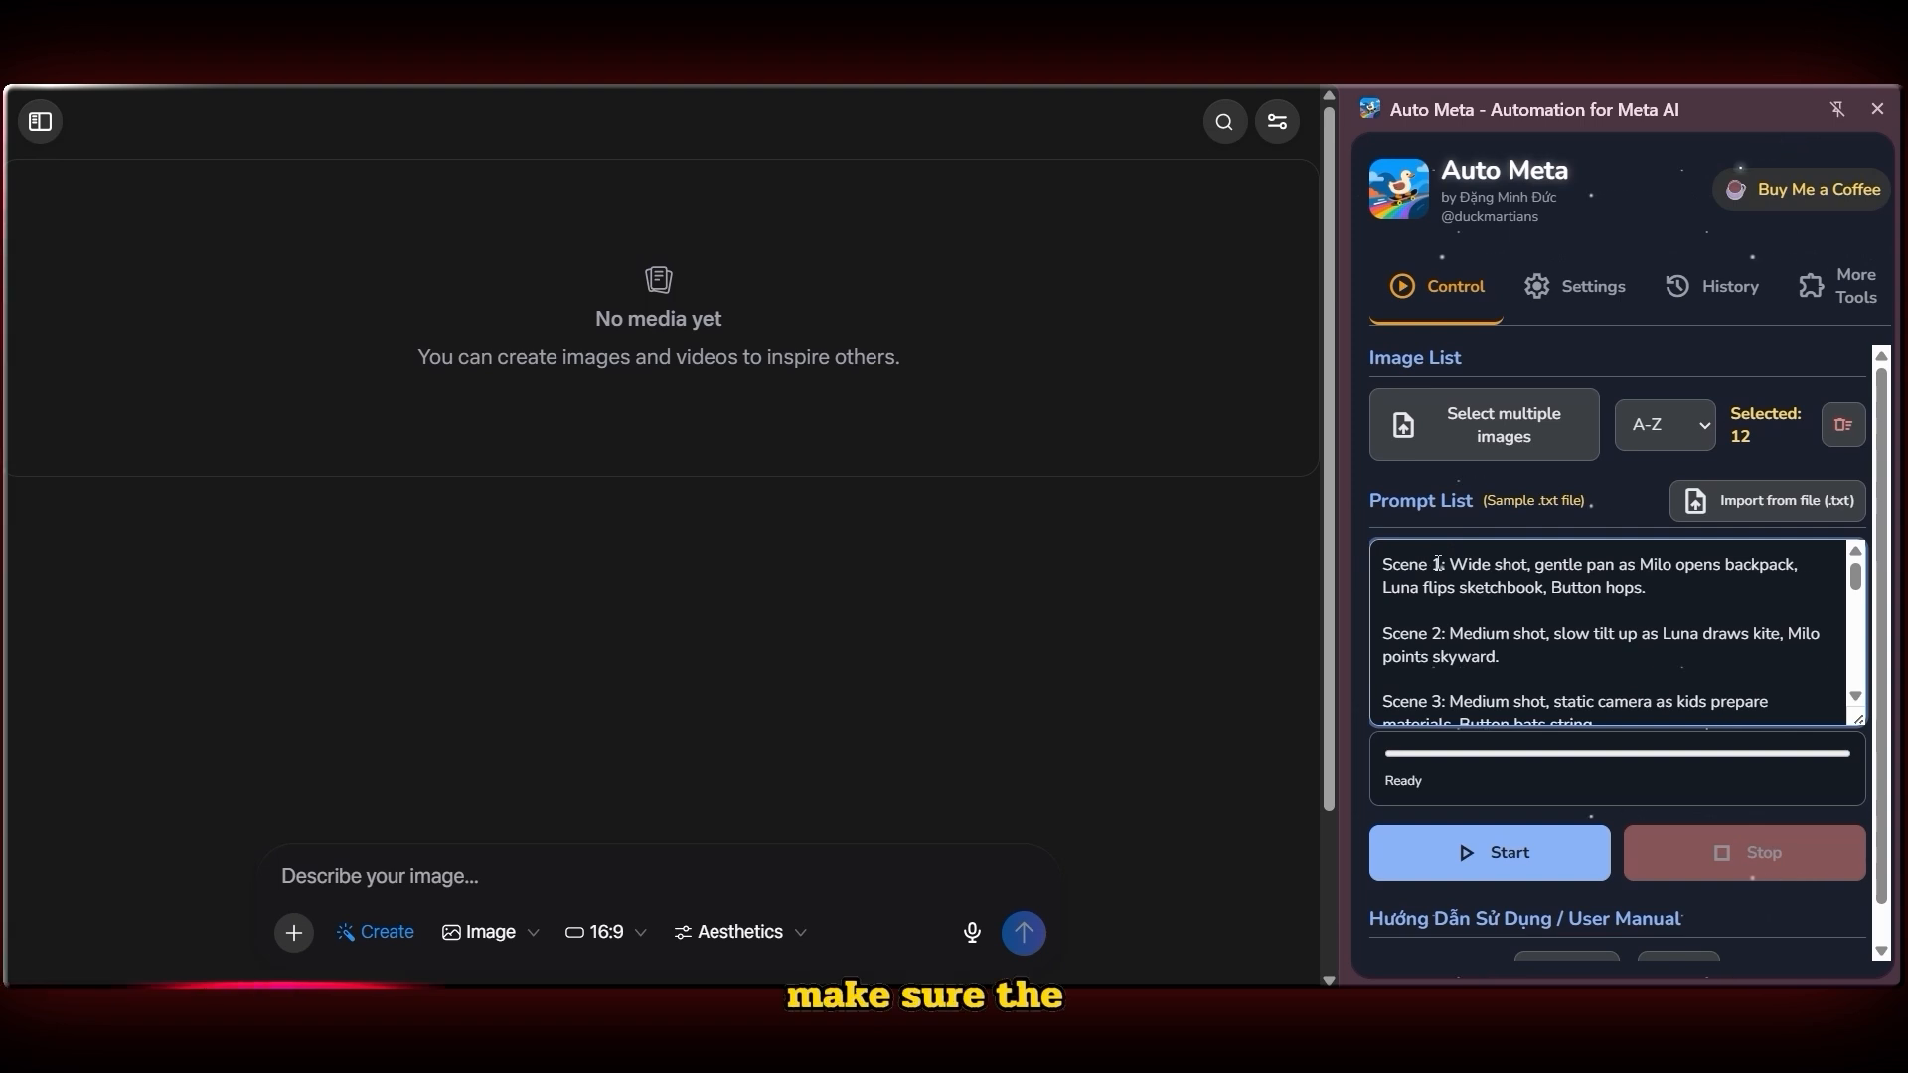
pyautogui.moveTo(1383, 565); pyautogui.dragTo(1440, 565)
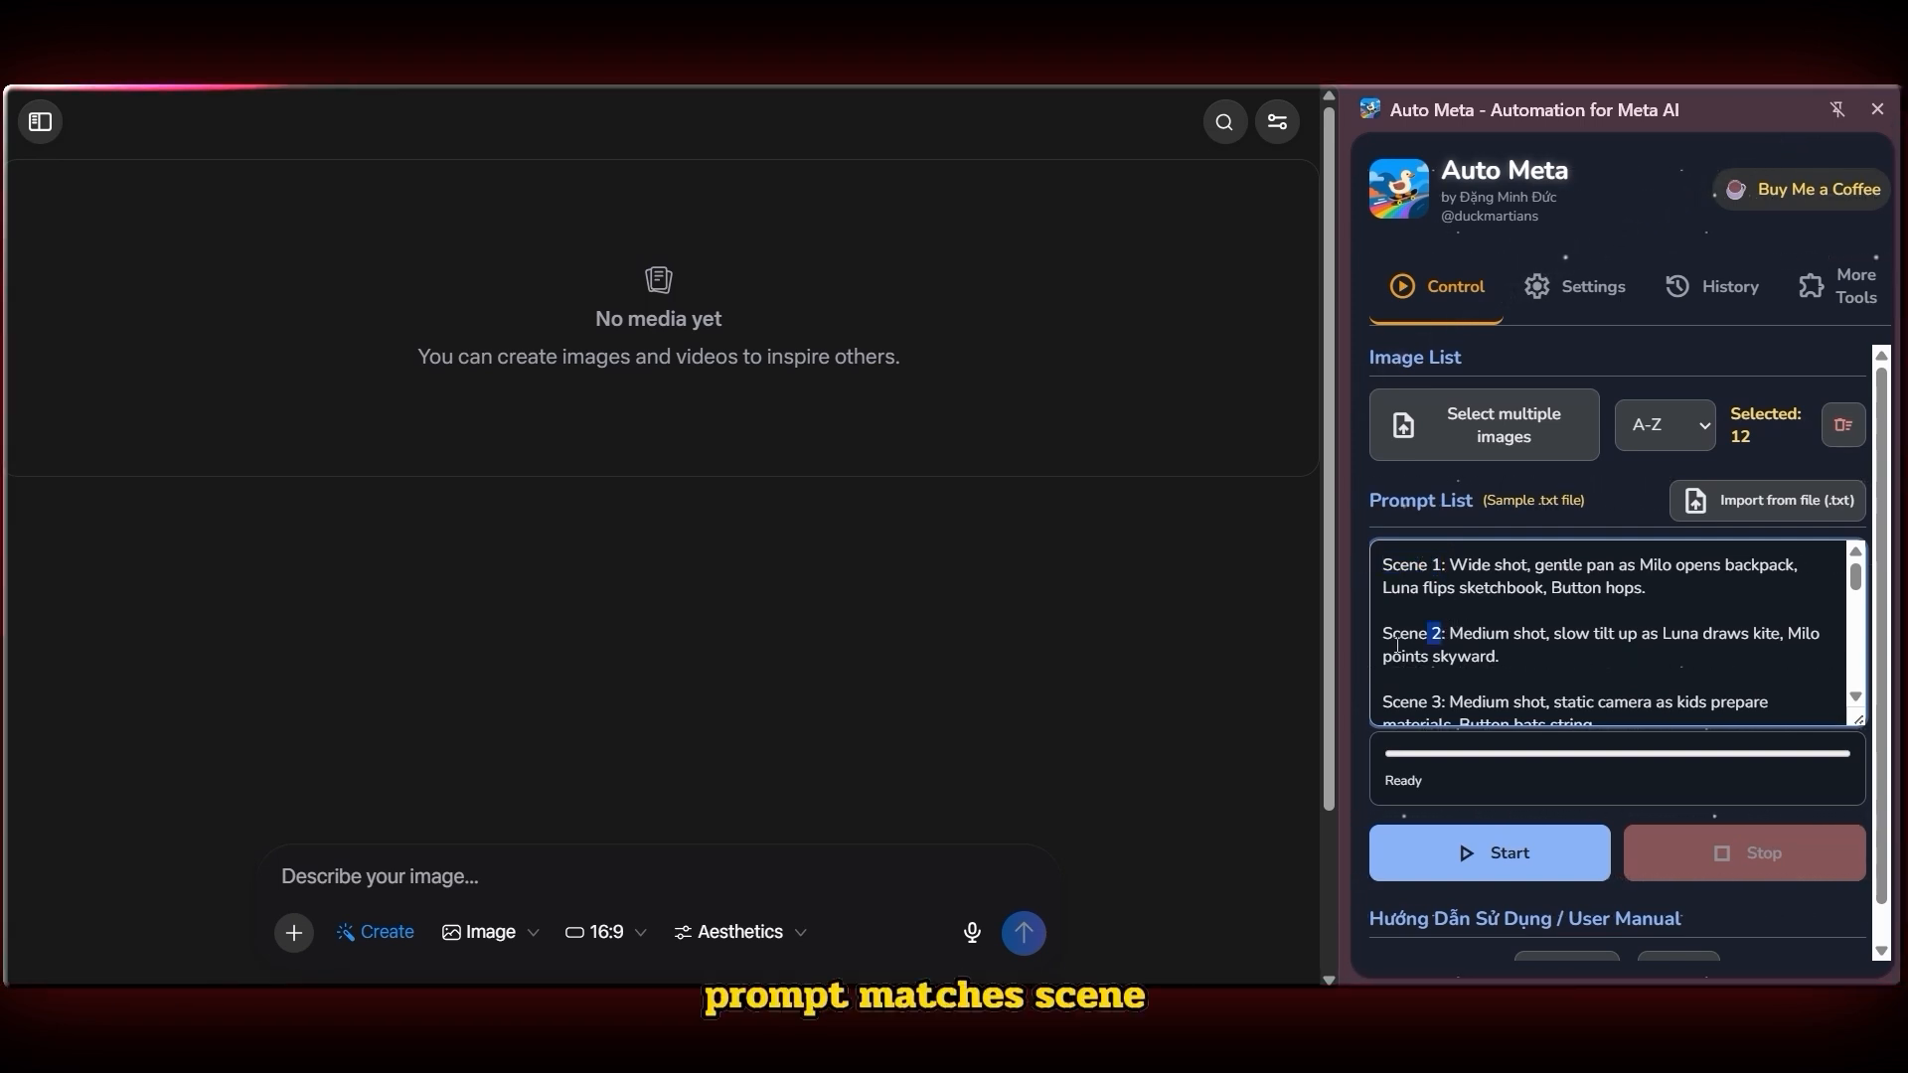
pyautogui.moveTo(1397, 646); pyautogui.dragTo(1356, 618)
pyautogui.scroll(-1, 1389, 628)
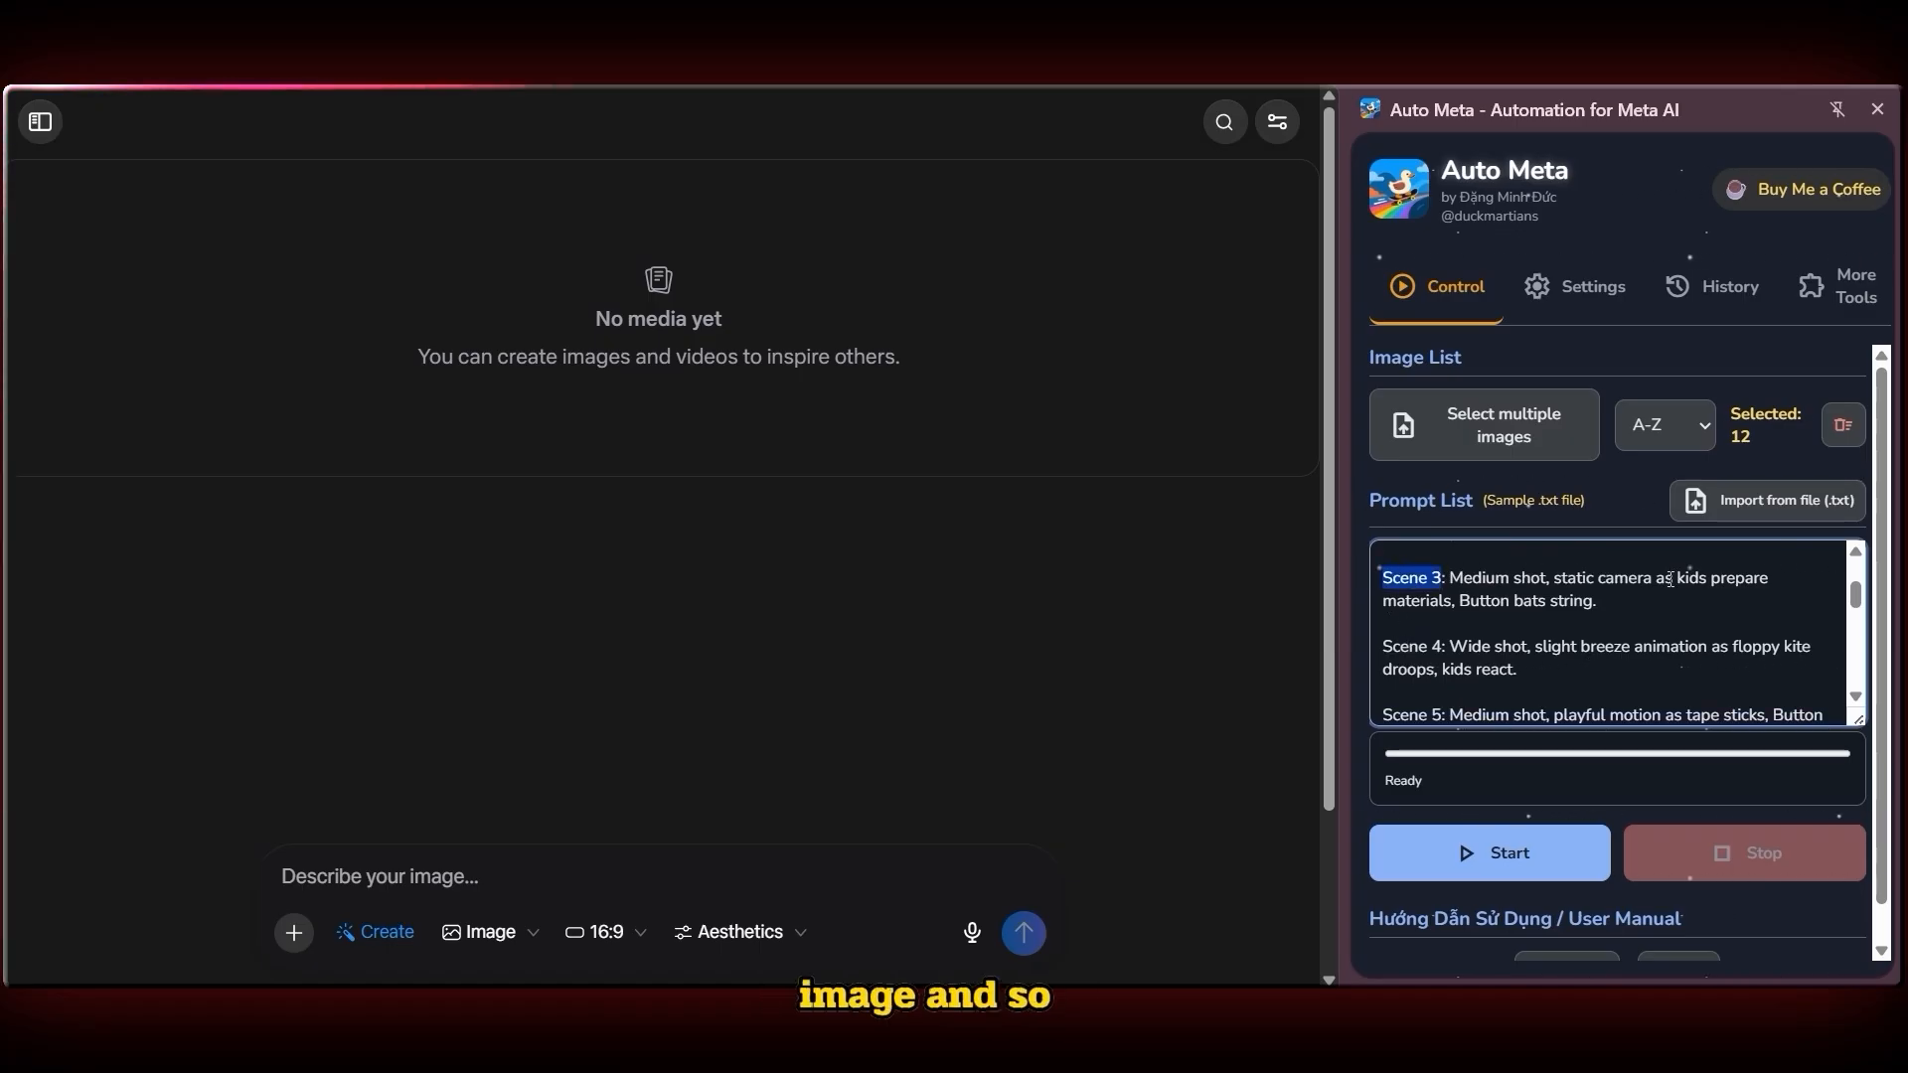
pyautogui.scroll(-3, 1492, 654)
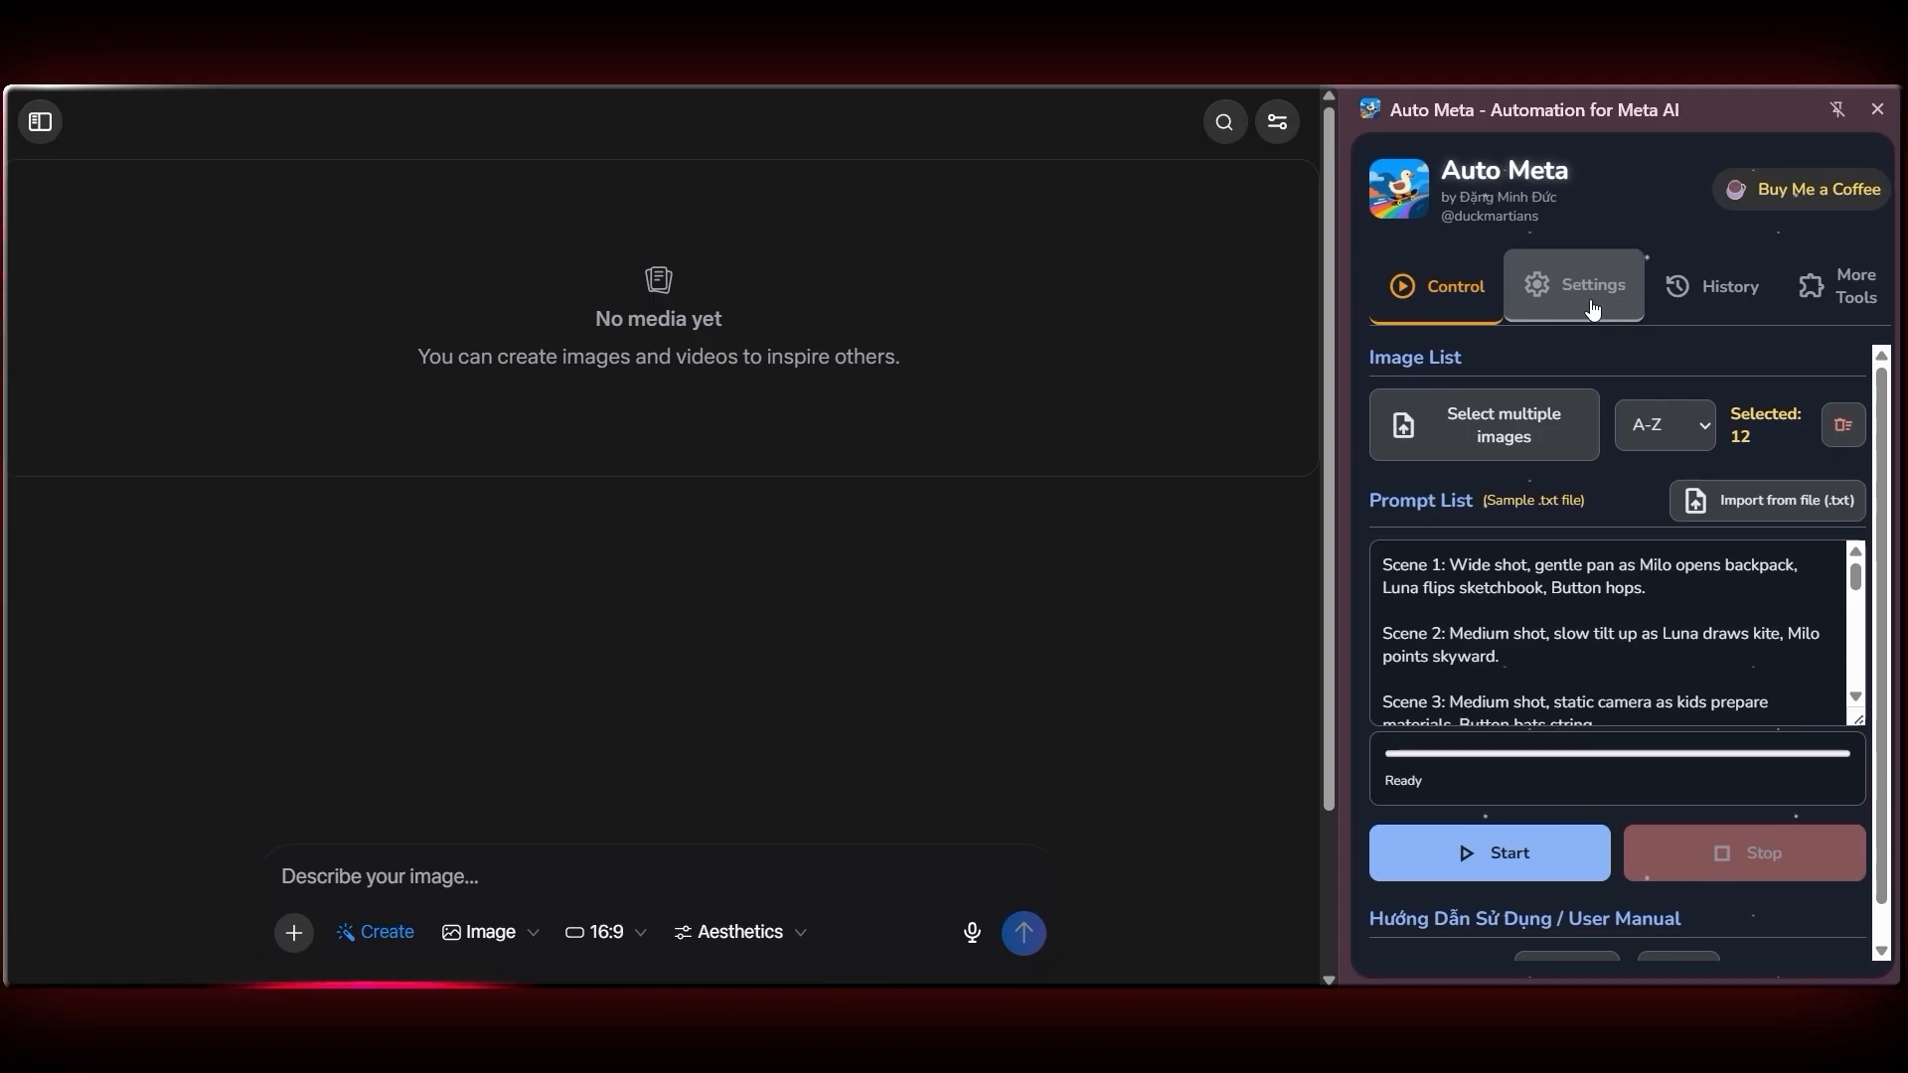
# Turn on Auto-download videos in the Auto Meta settings
pyautogui.click(1591, 304)
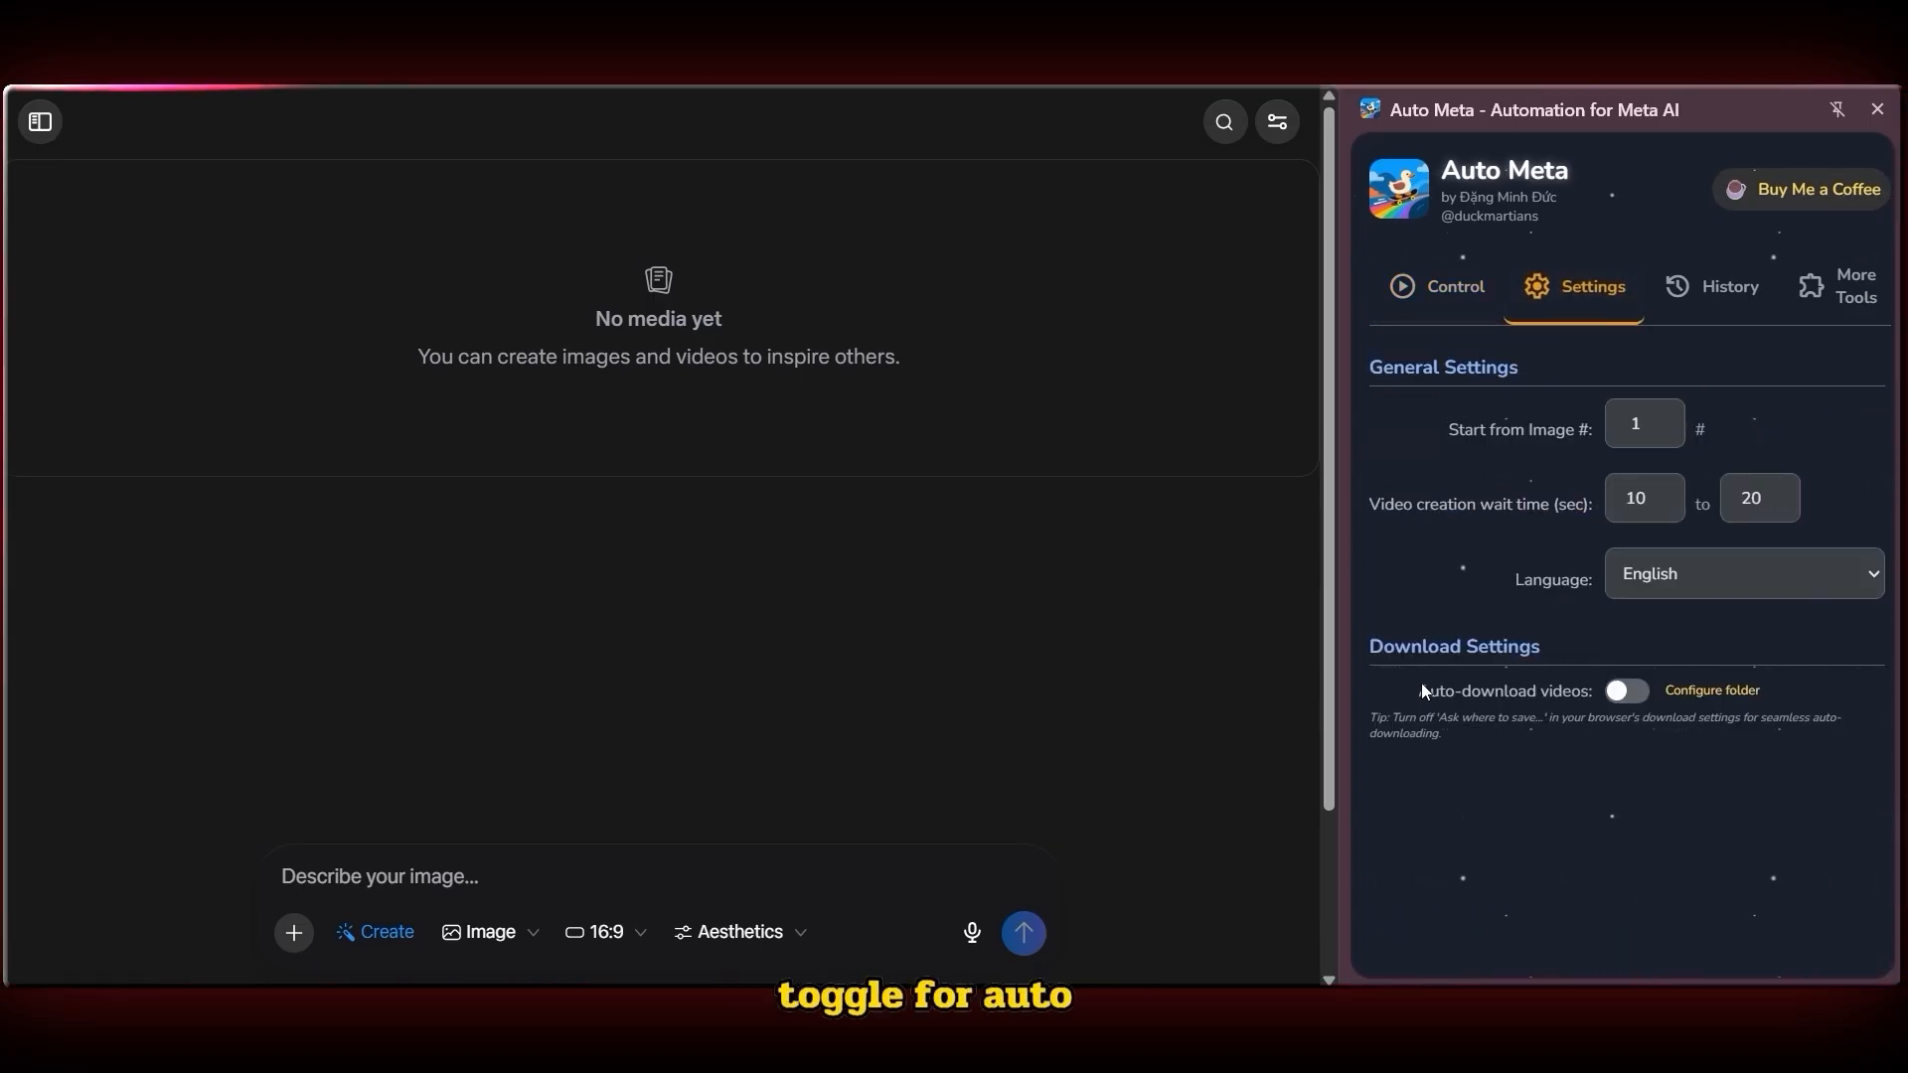
pyautogui.click(1472, 692)
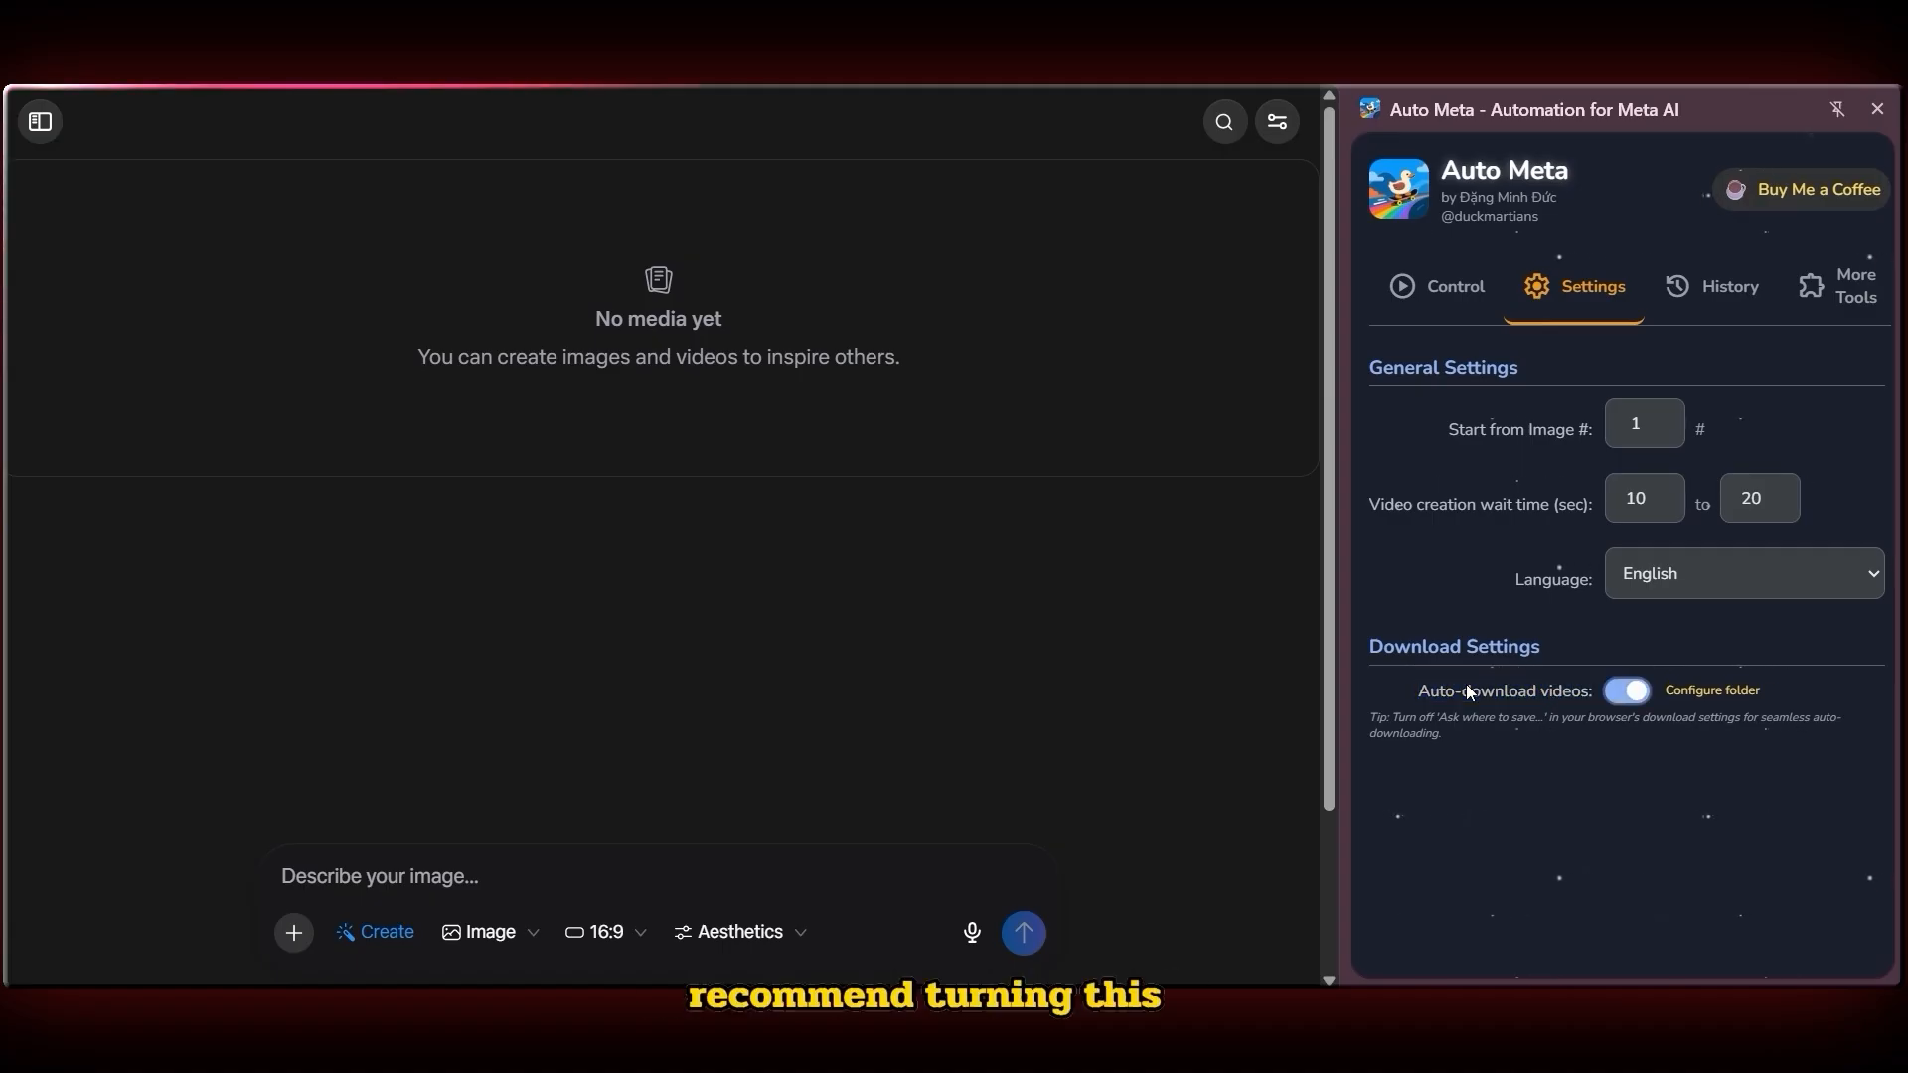
pyautogui.click(1630, 695)
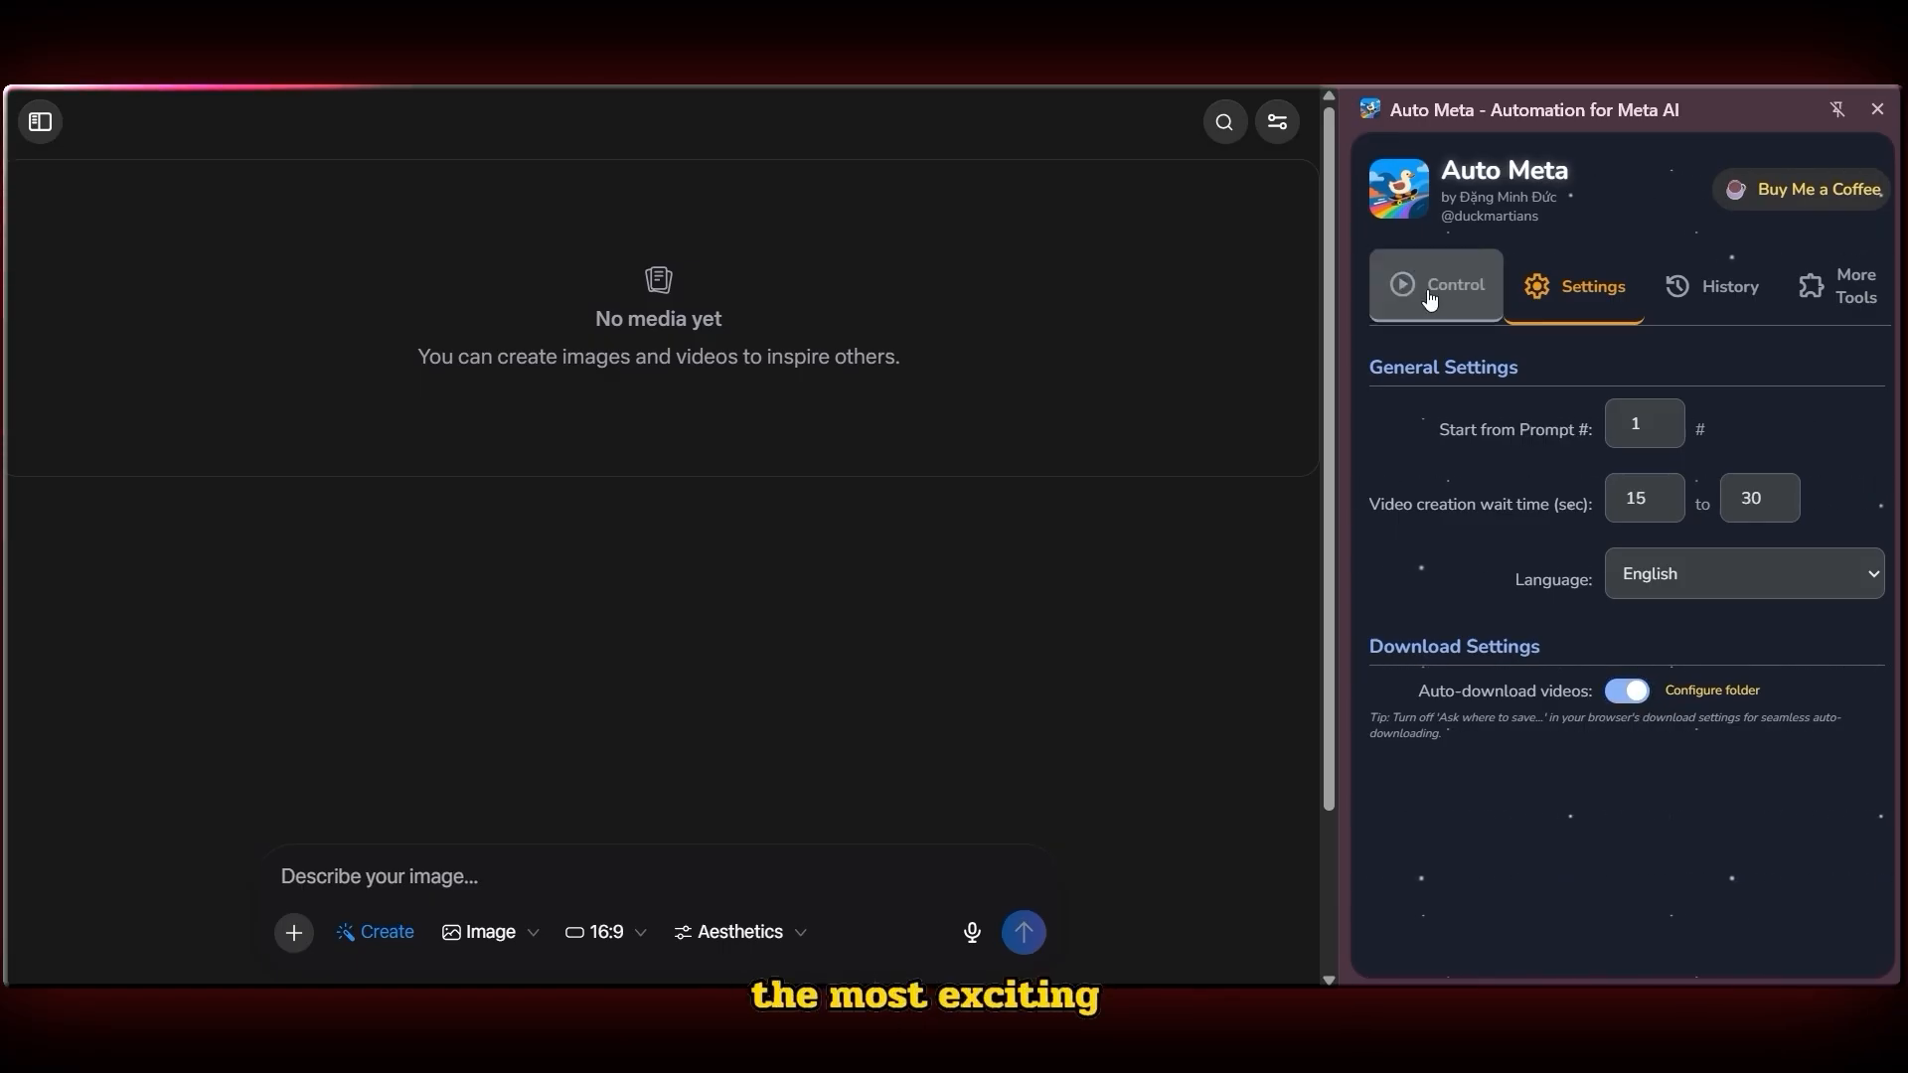
# Start the Auto Meta batch animation run and switch the Meta AI media feed to list view
pyautogui.click(1430, 296)
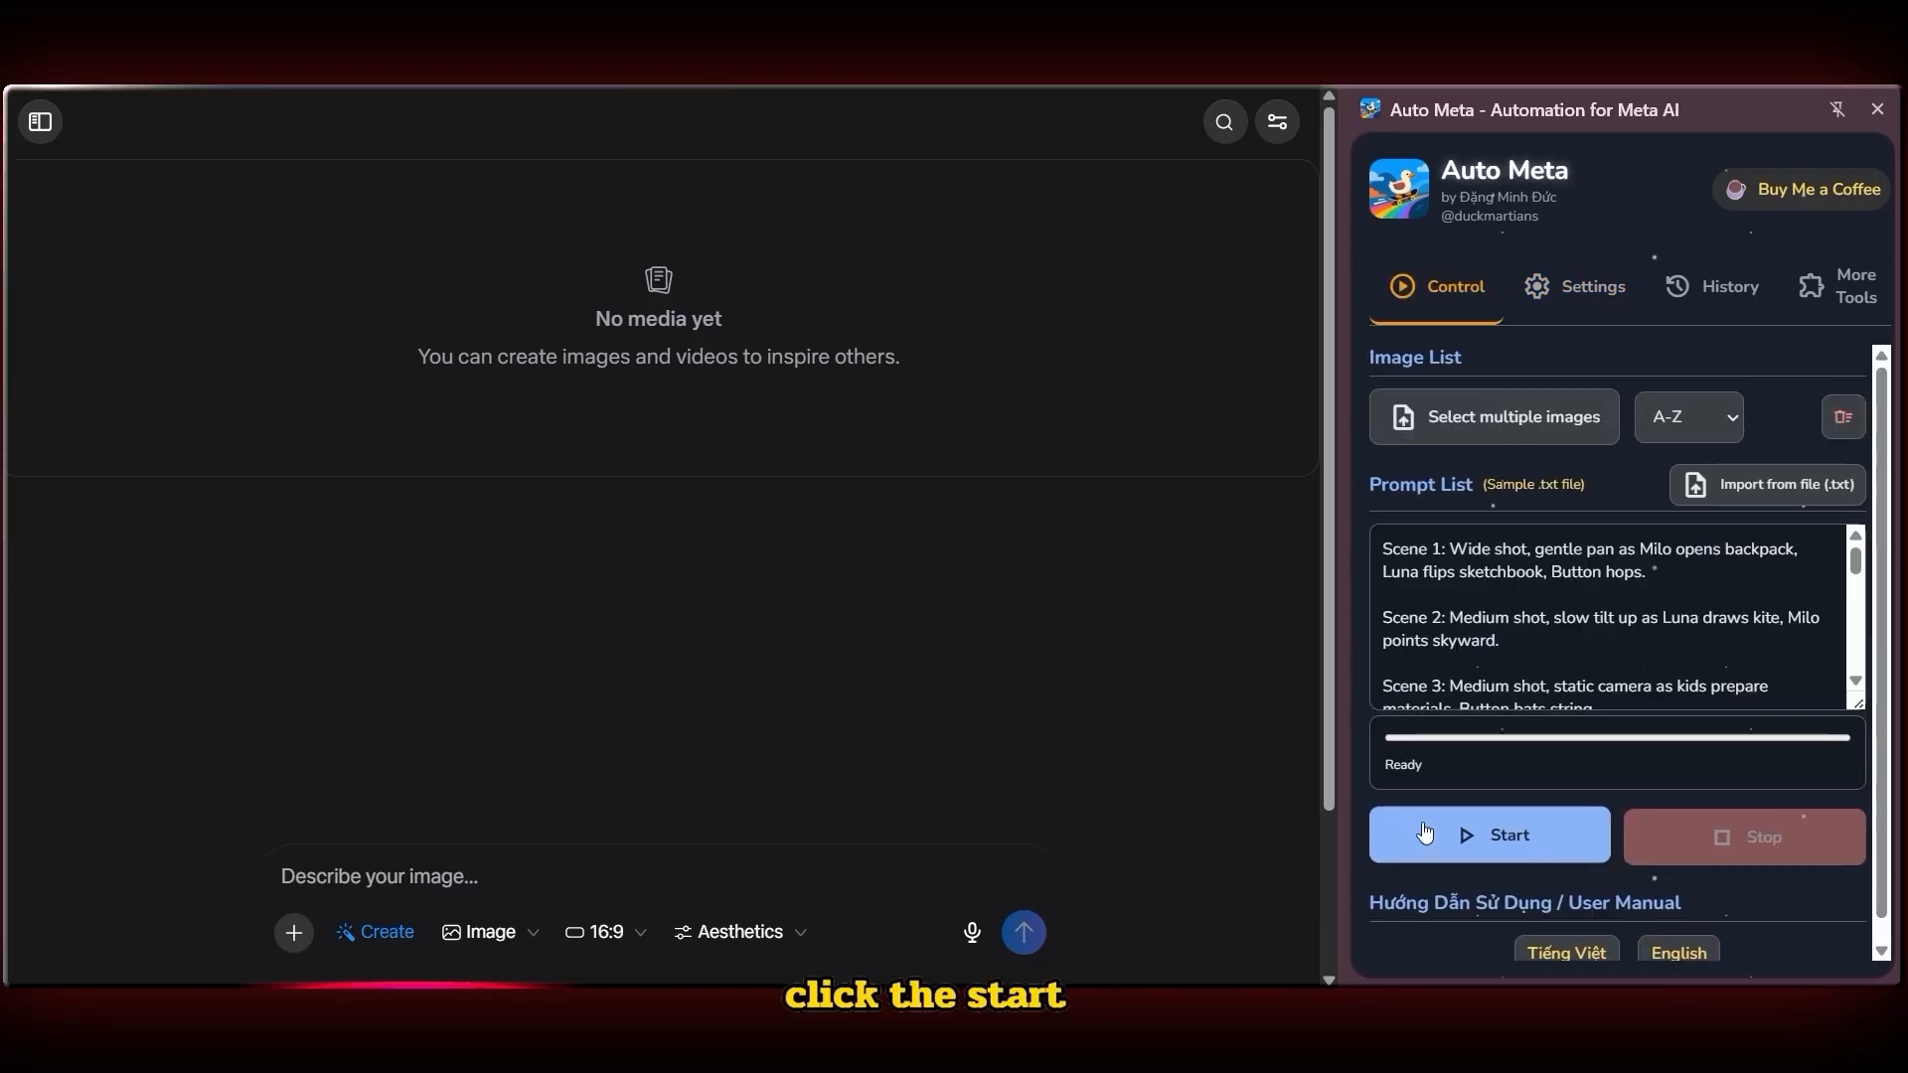
pyautogui.click(1475, 835)
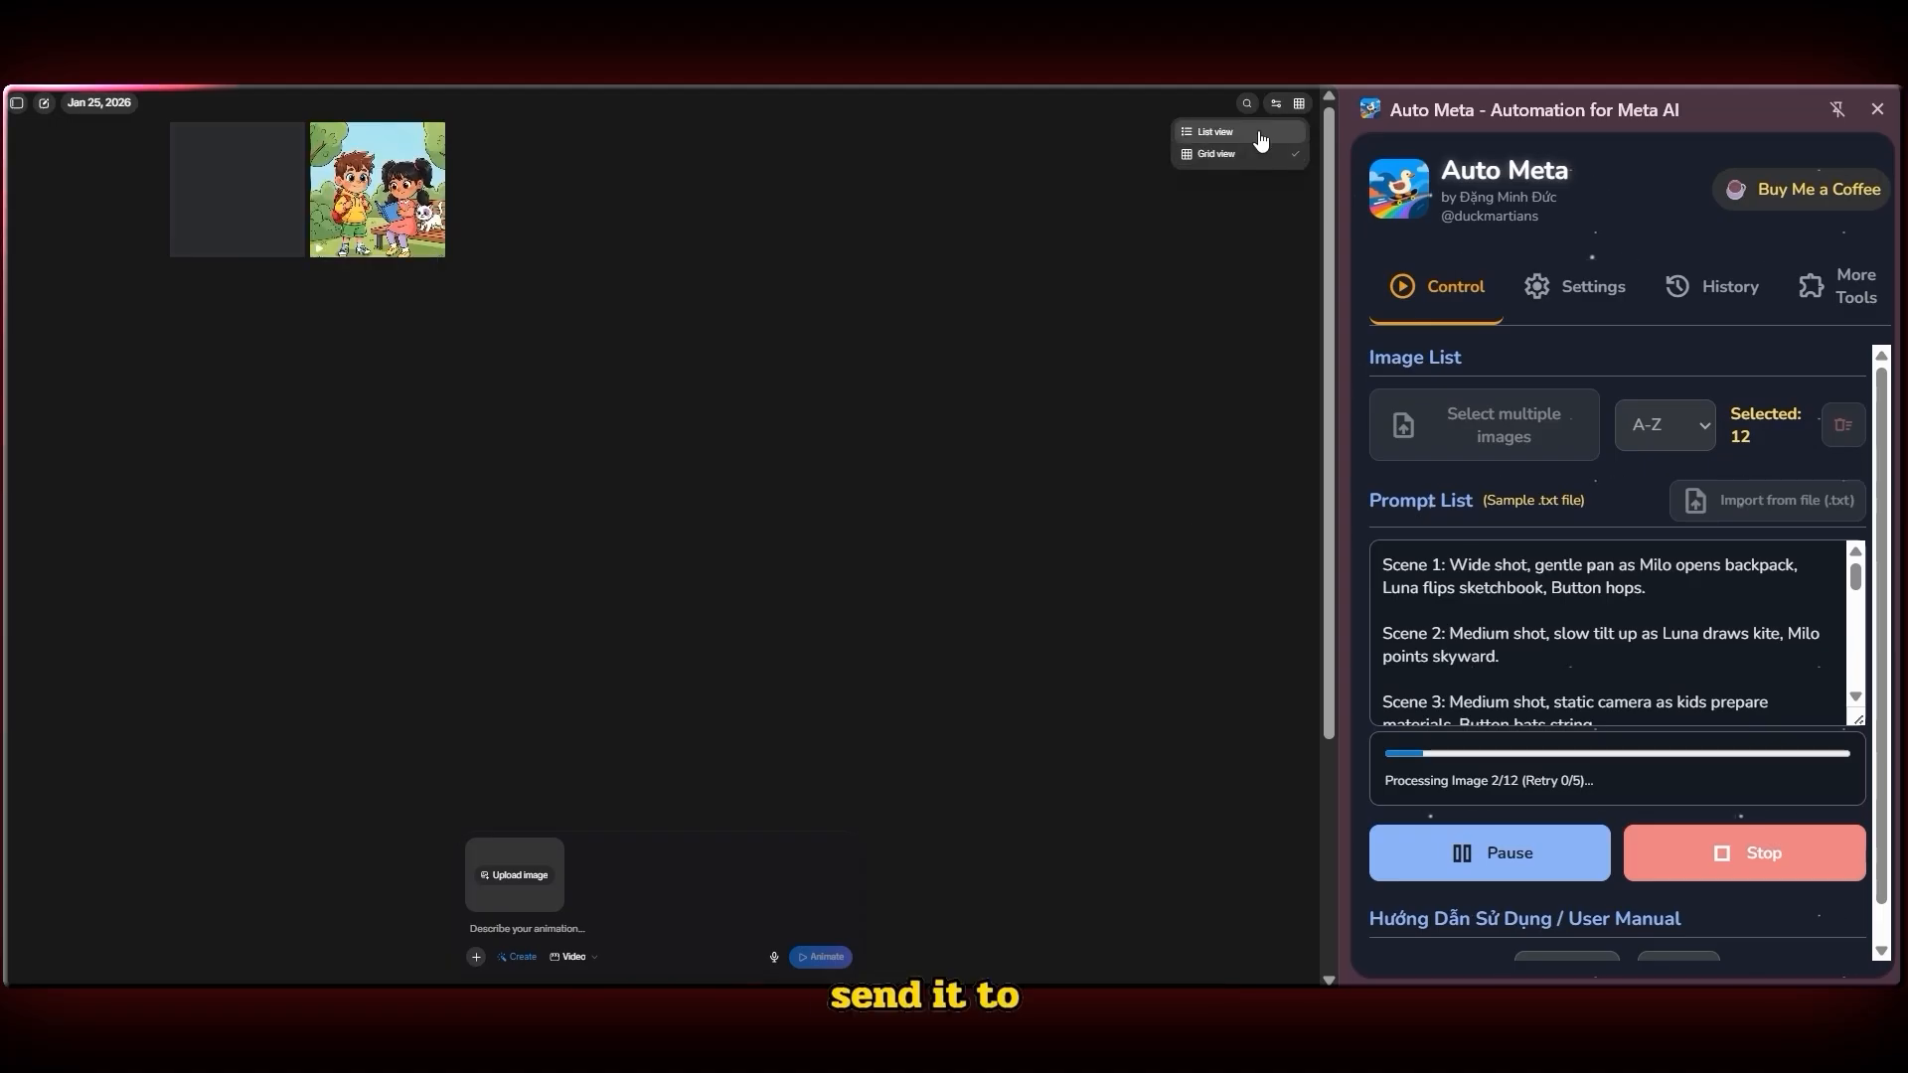
pyautogui.click(1258, 132)
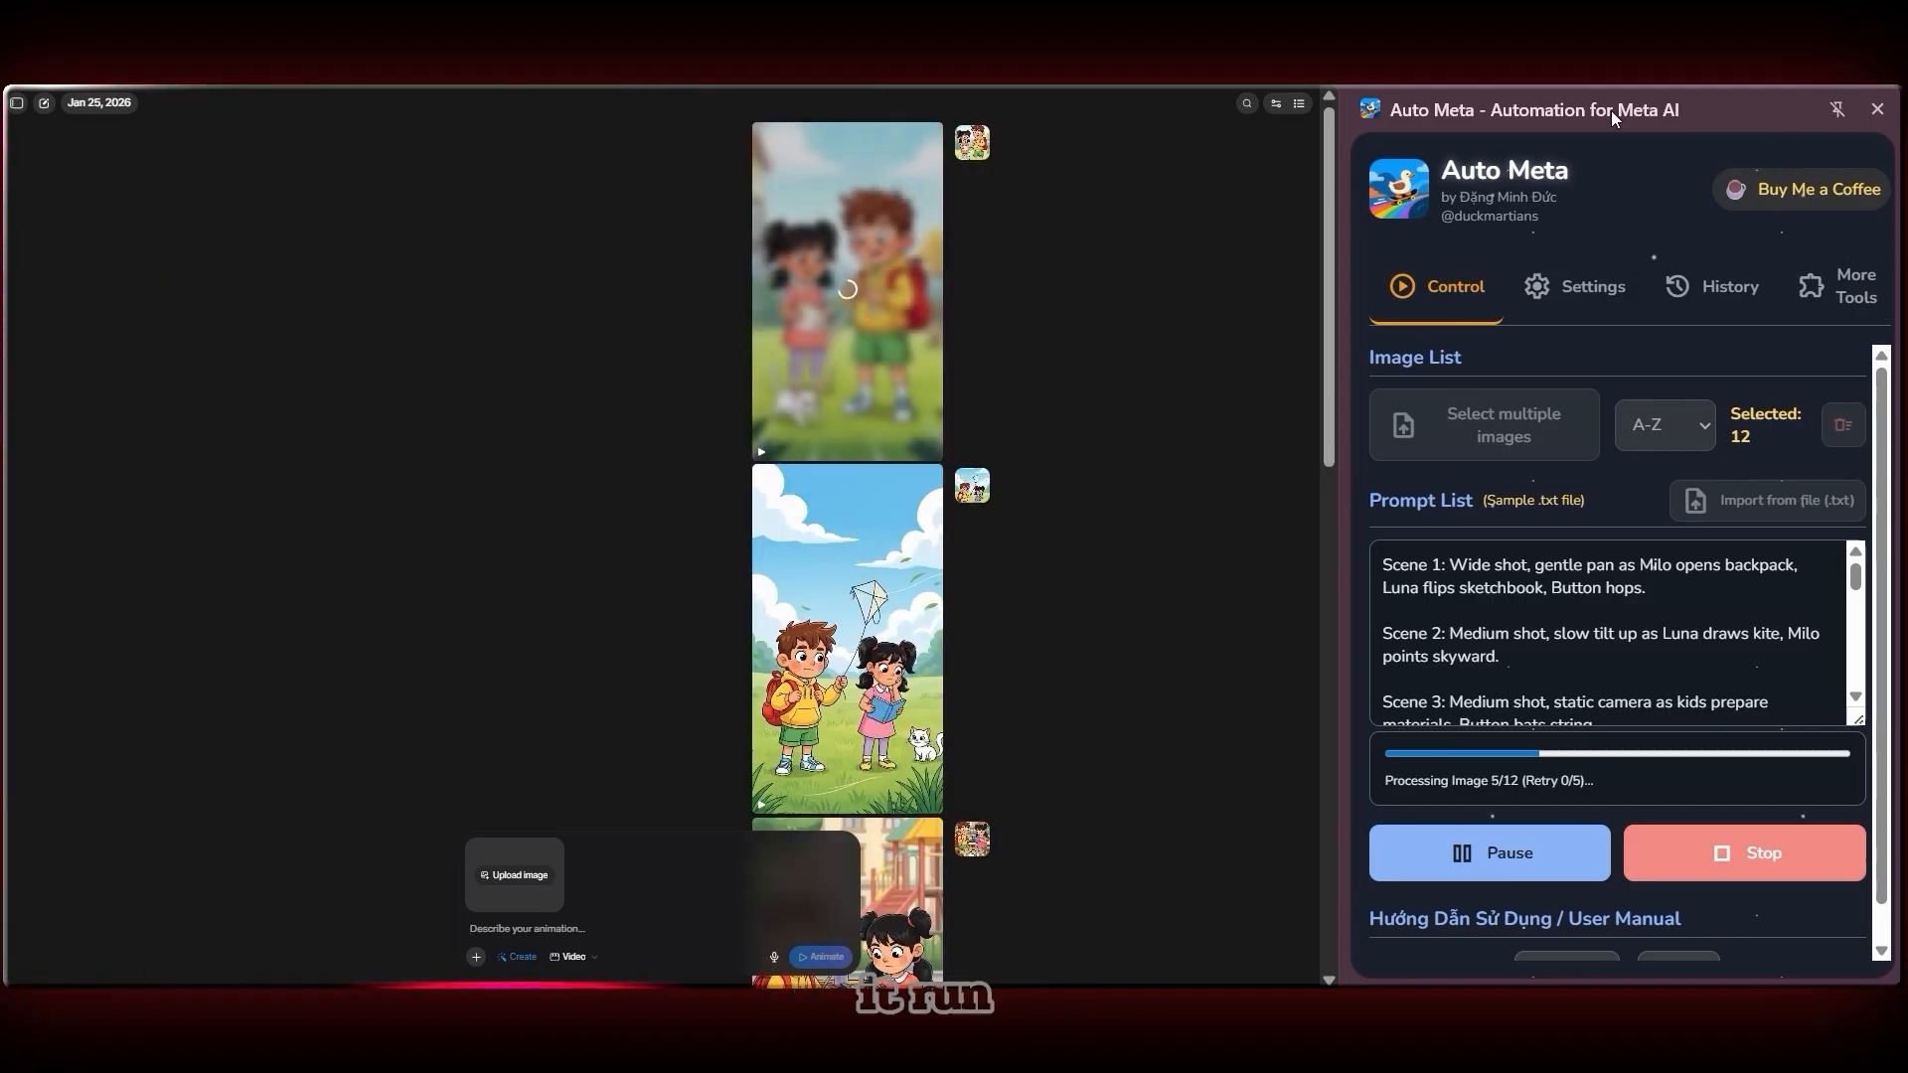
pyautogui.scroll(3, 714, 469)
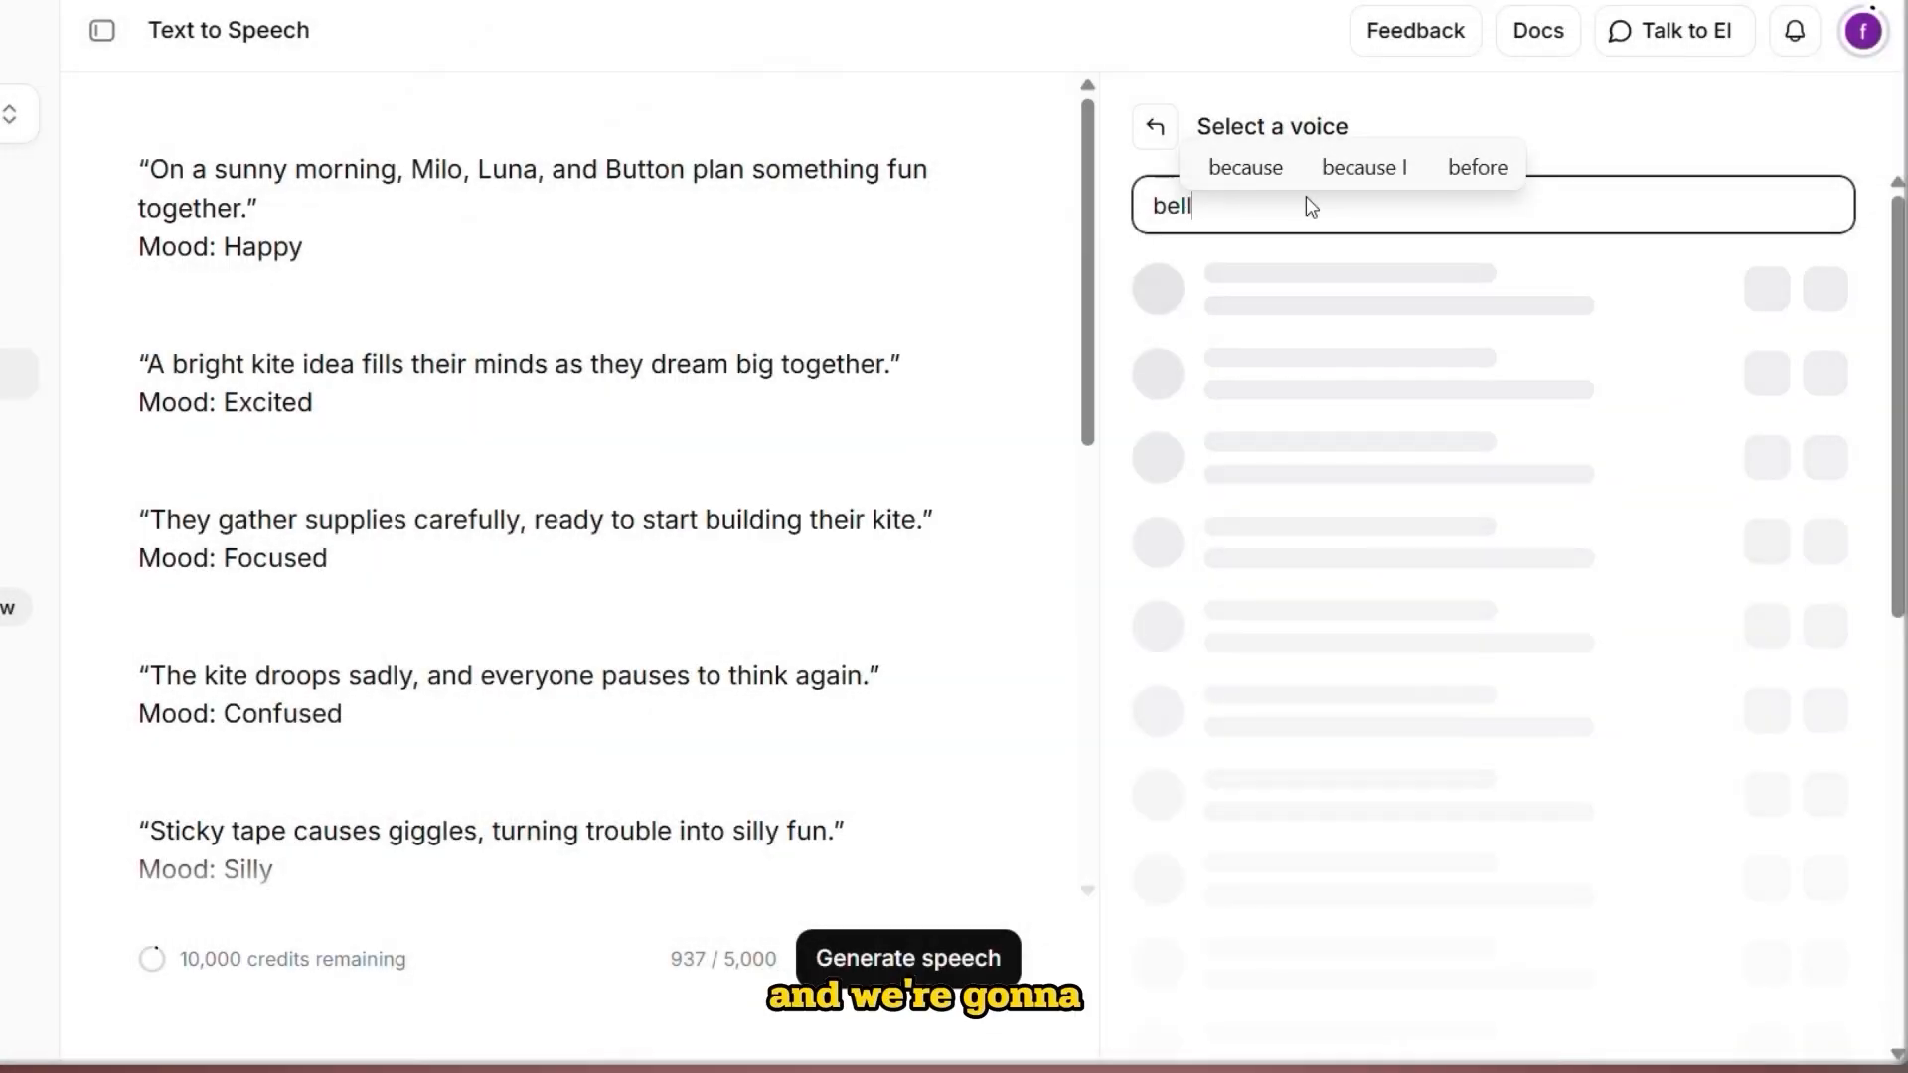
# Copy the Consistency Bible and Scene 1–12 text into the ChatGPT narration chat and send it
pyautogui.write('la')
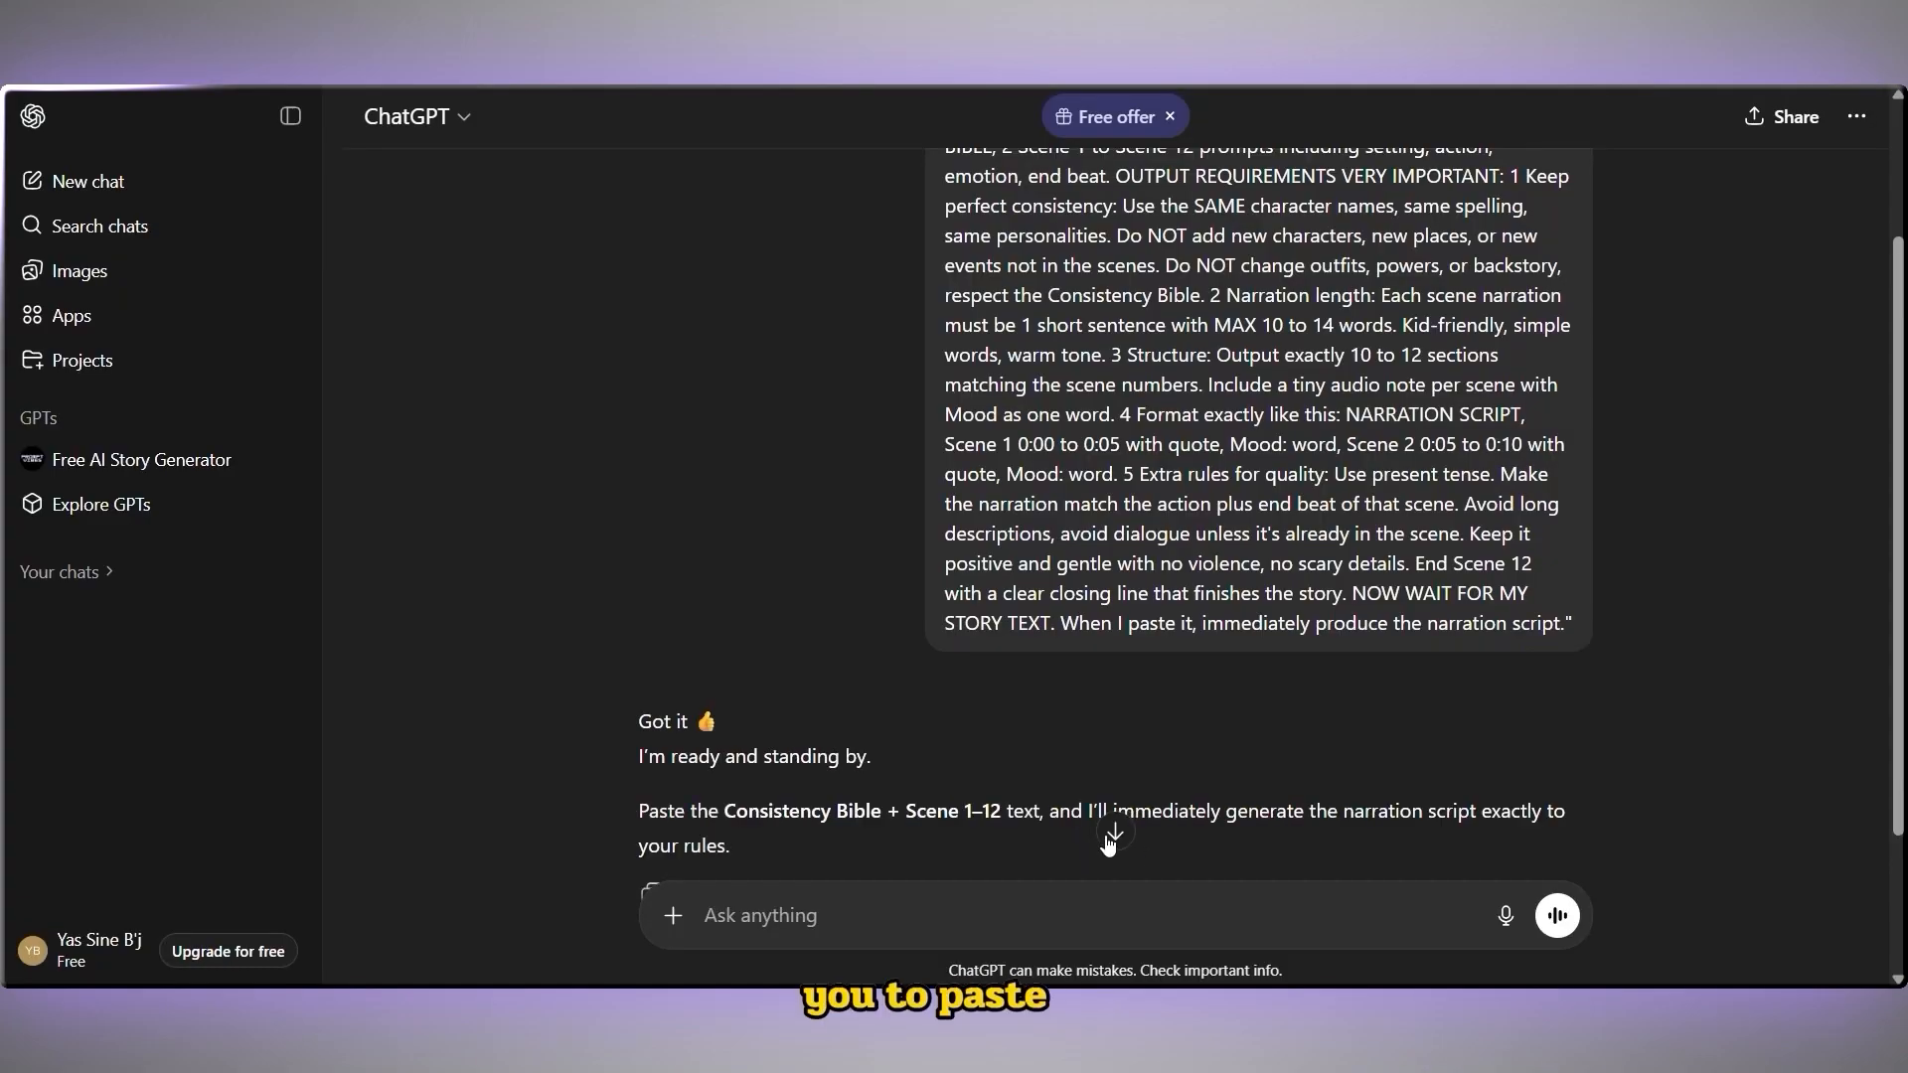
pyautogui.click(1111, 833)
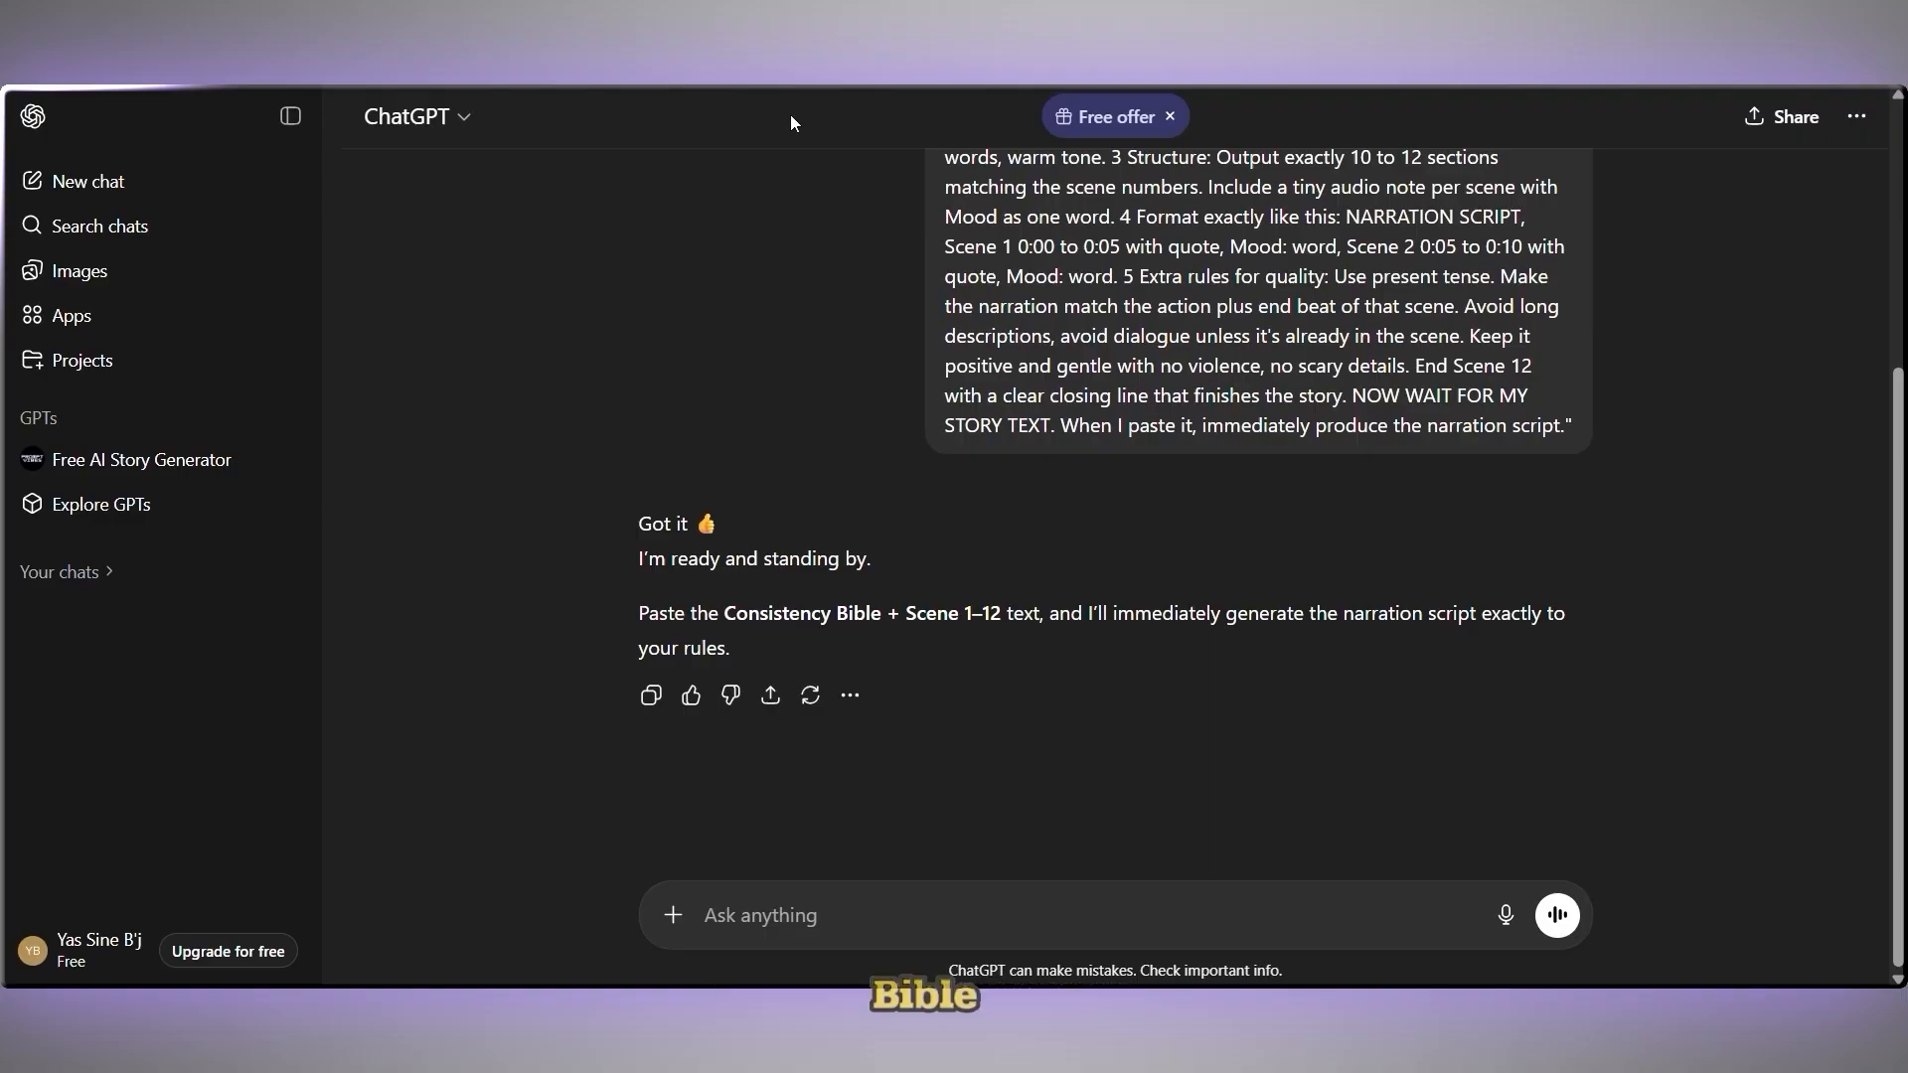
pyautogui.moveTo(729, 630); pyautogui.dragTo(930, 647)
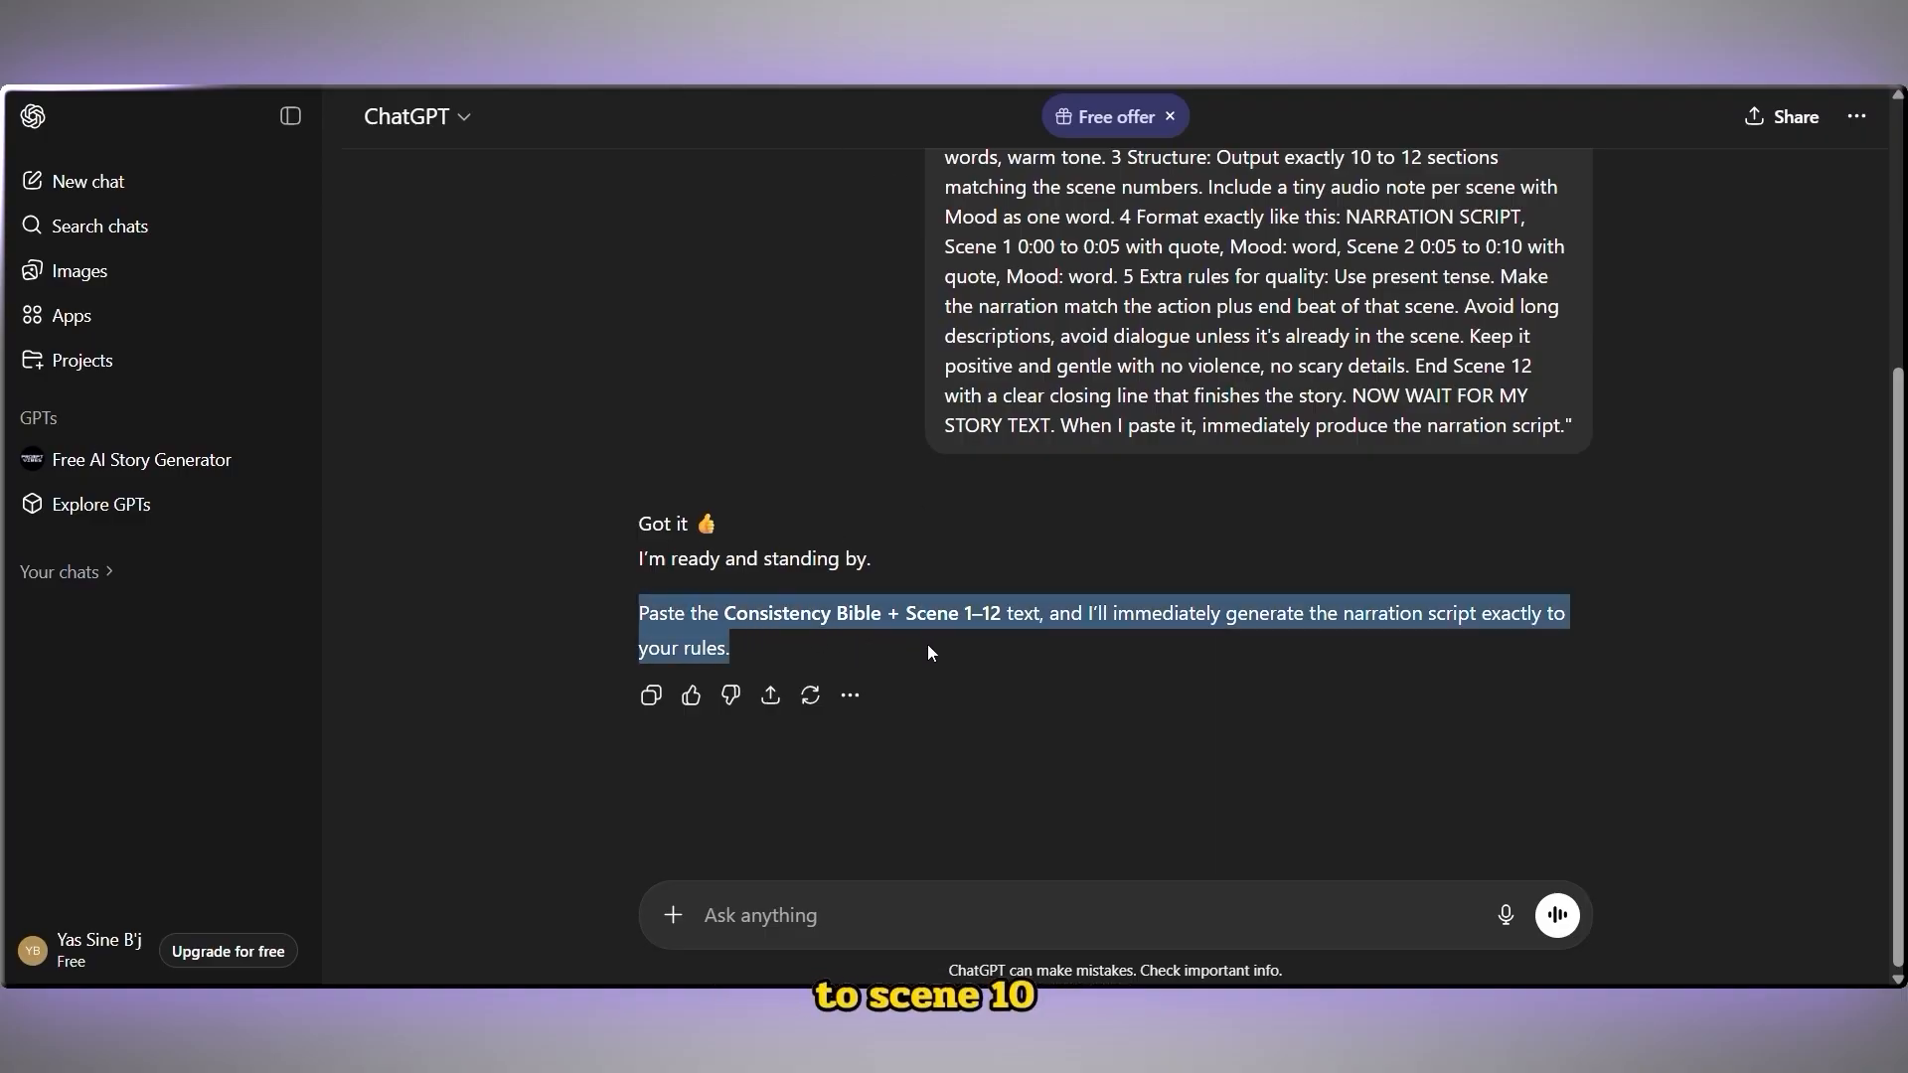
pyautogui.click(1120, 642)
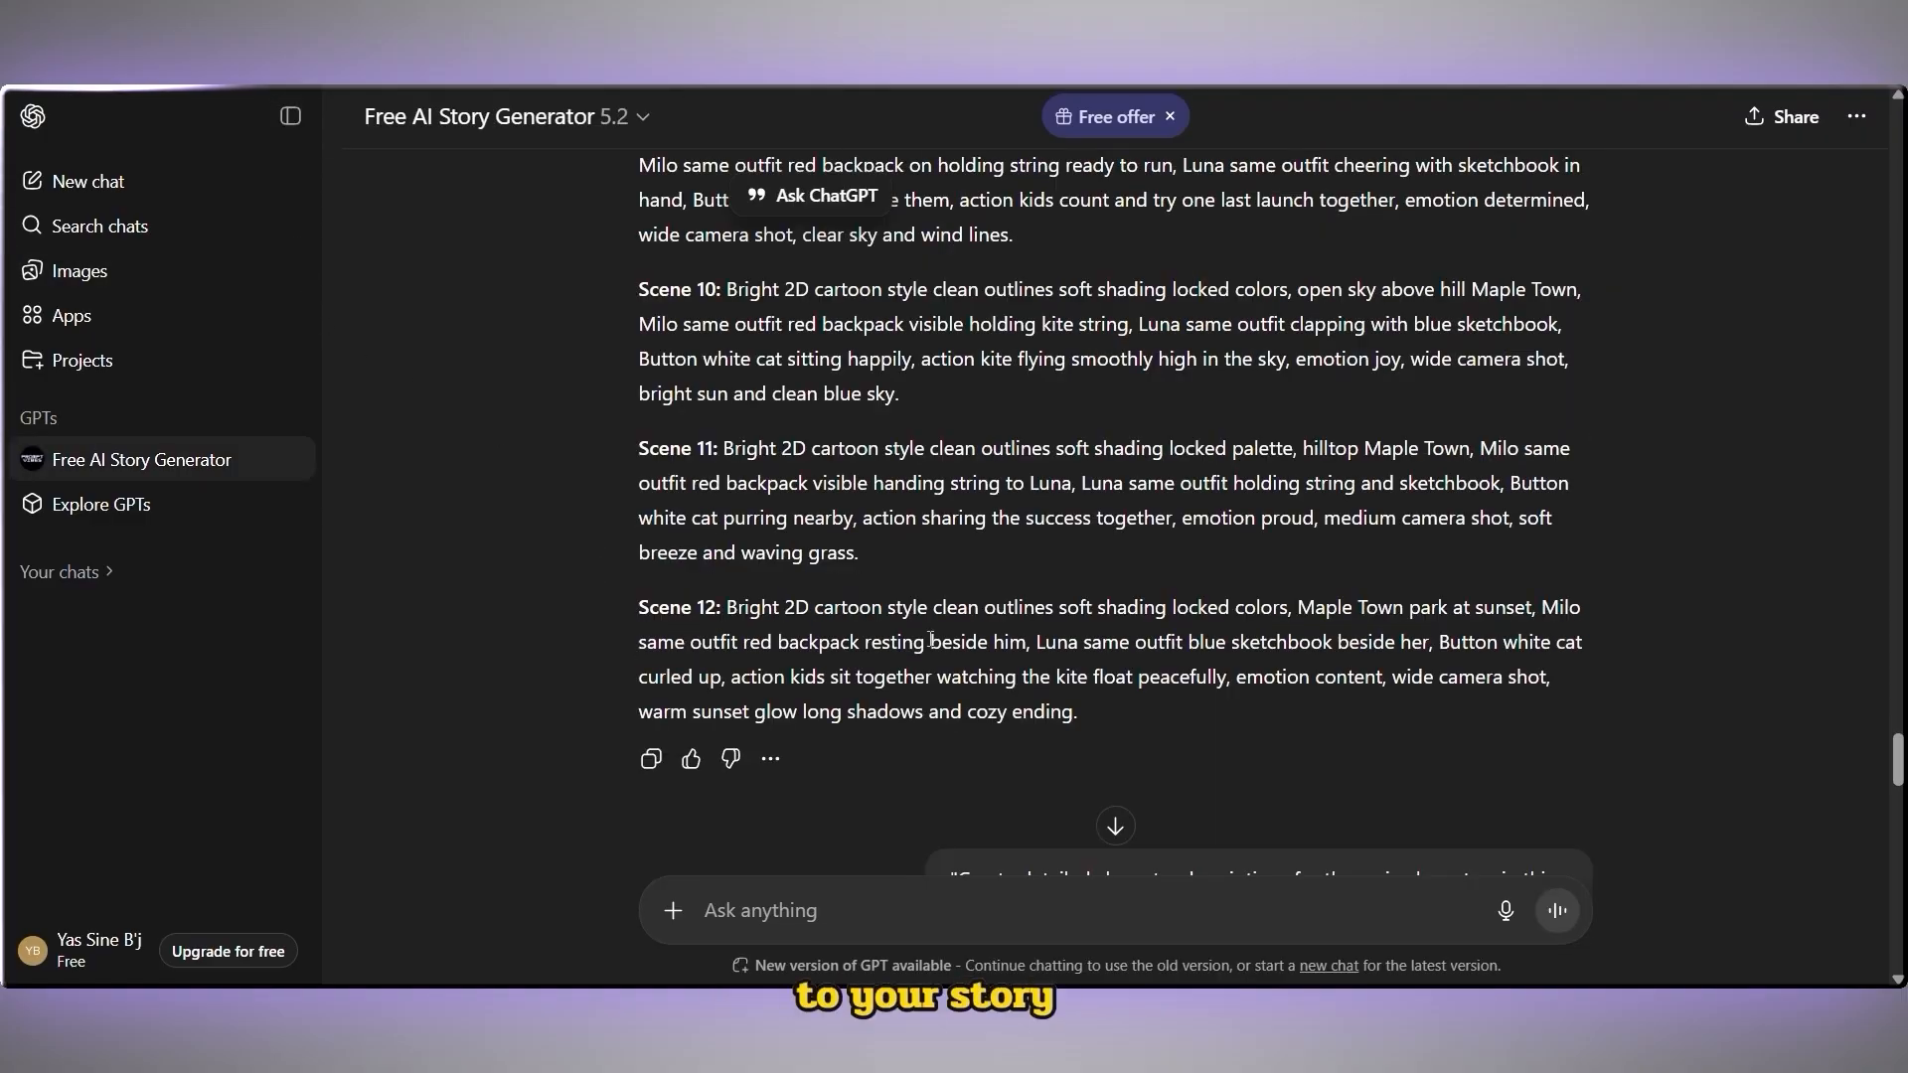
pyautogui.scroll(20, 929, 639)
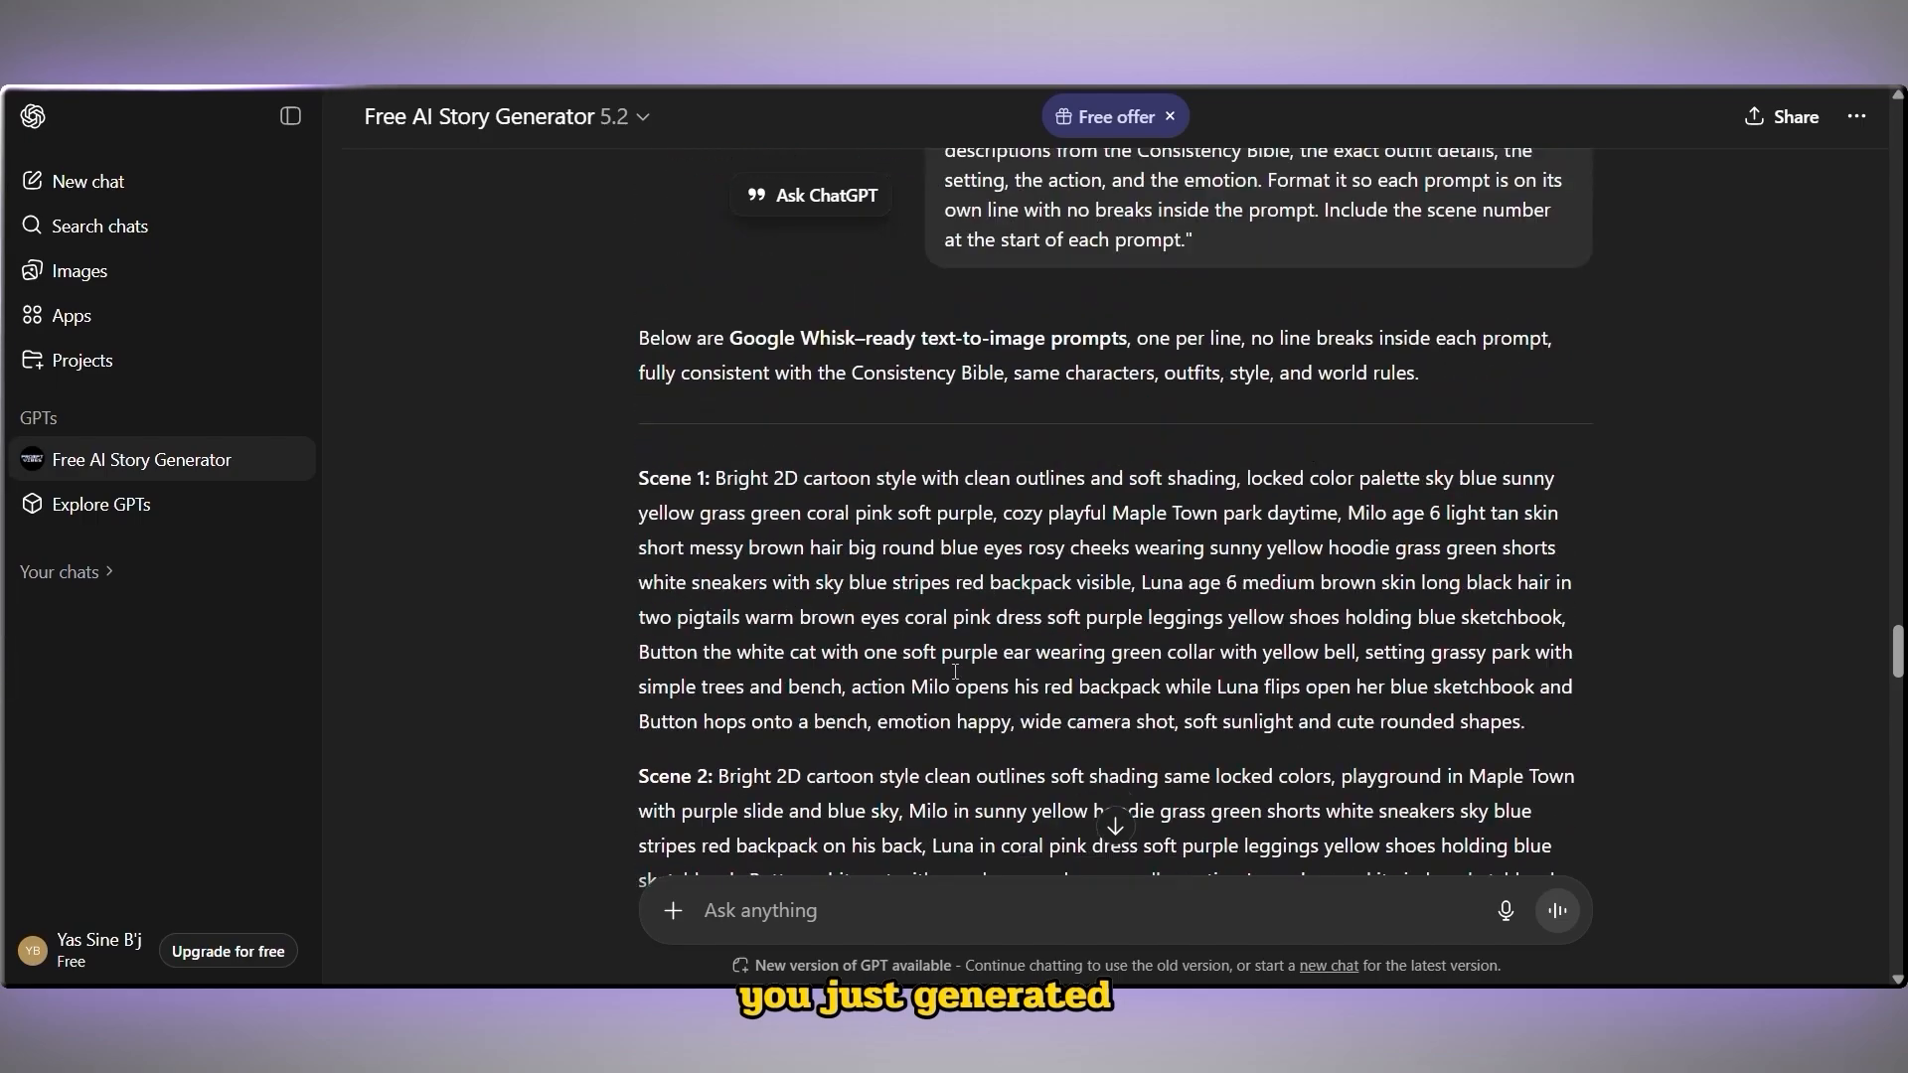
pyautogui.moveTo(634, 596); pyautogui.dragTo(1085, 575)
pyautogui.scroll(-20, 815, 591)
pyautogui.scroll(-5, 1085, 576)
pyautogui.scroll(-6, 1085, 575)
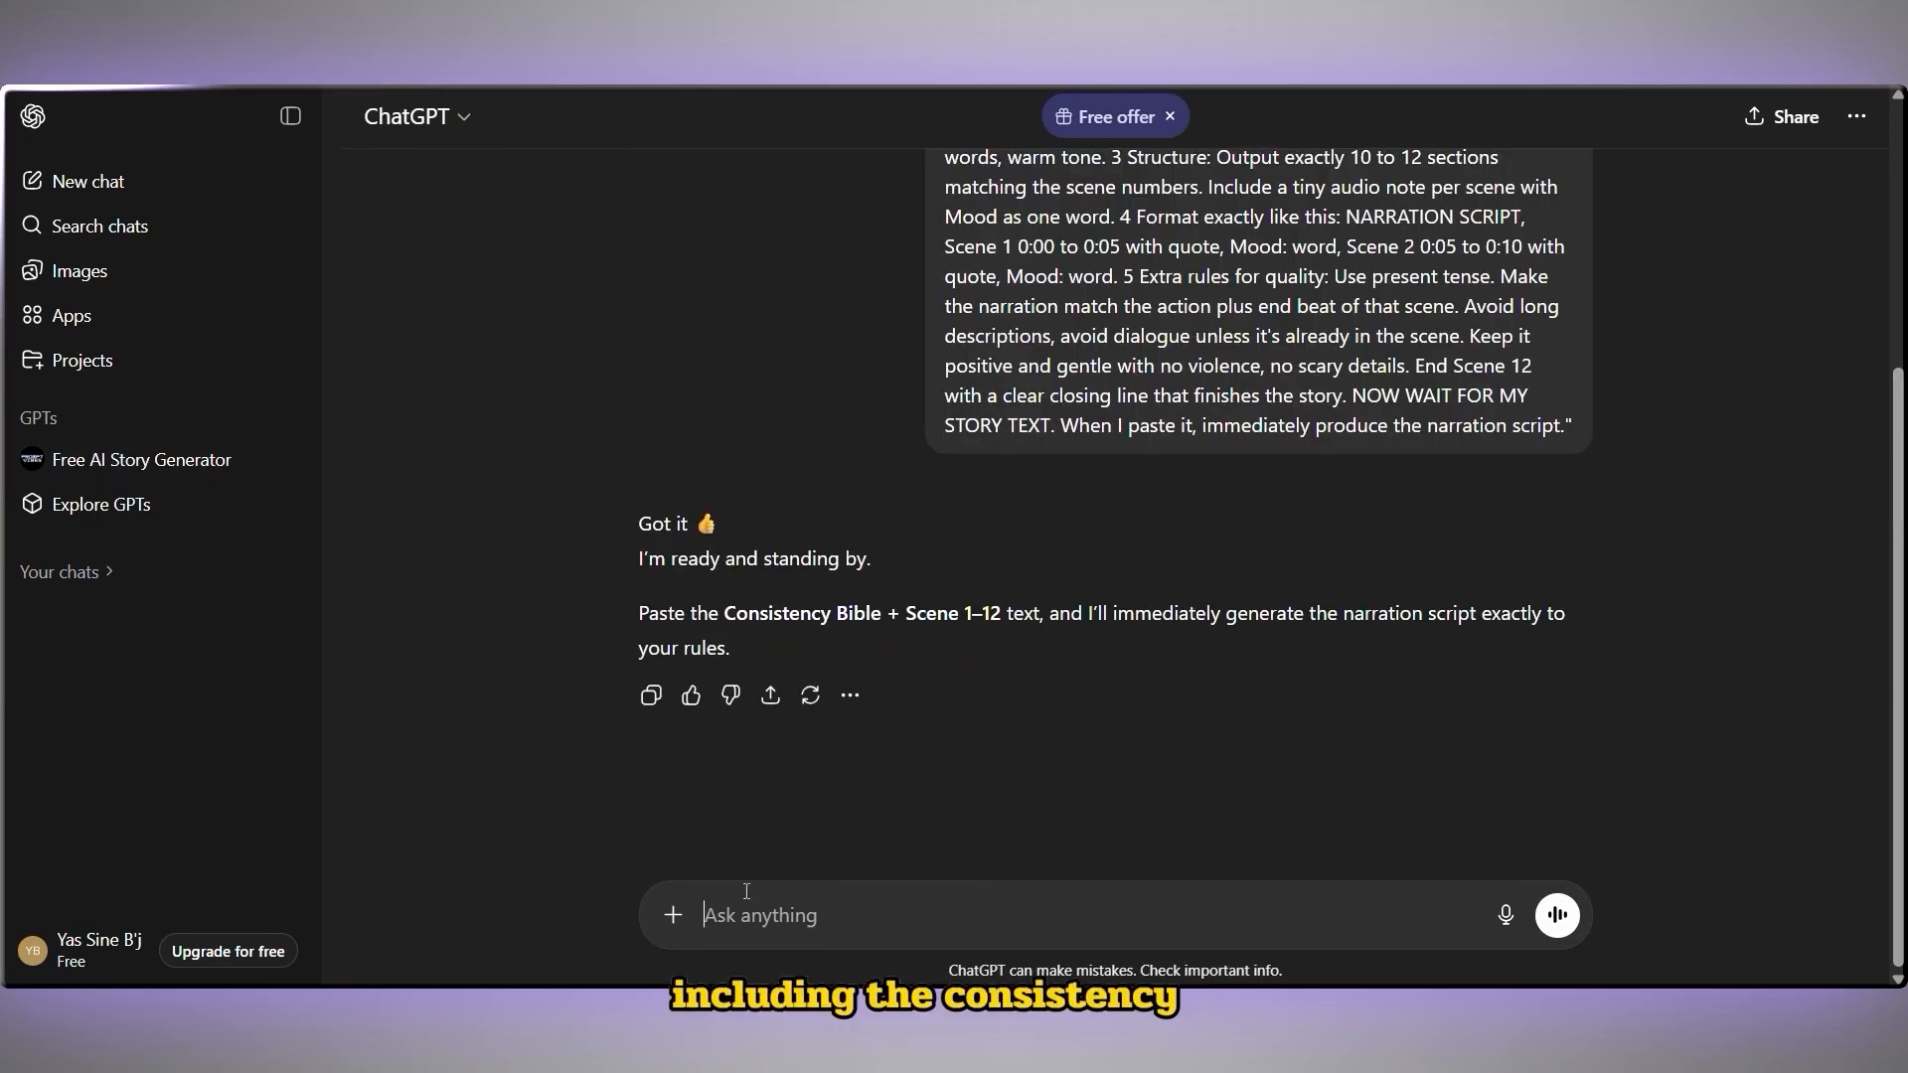
pyautogui.hotkey('ctrl', 'v')
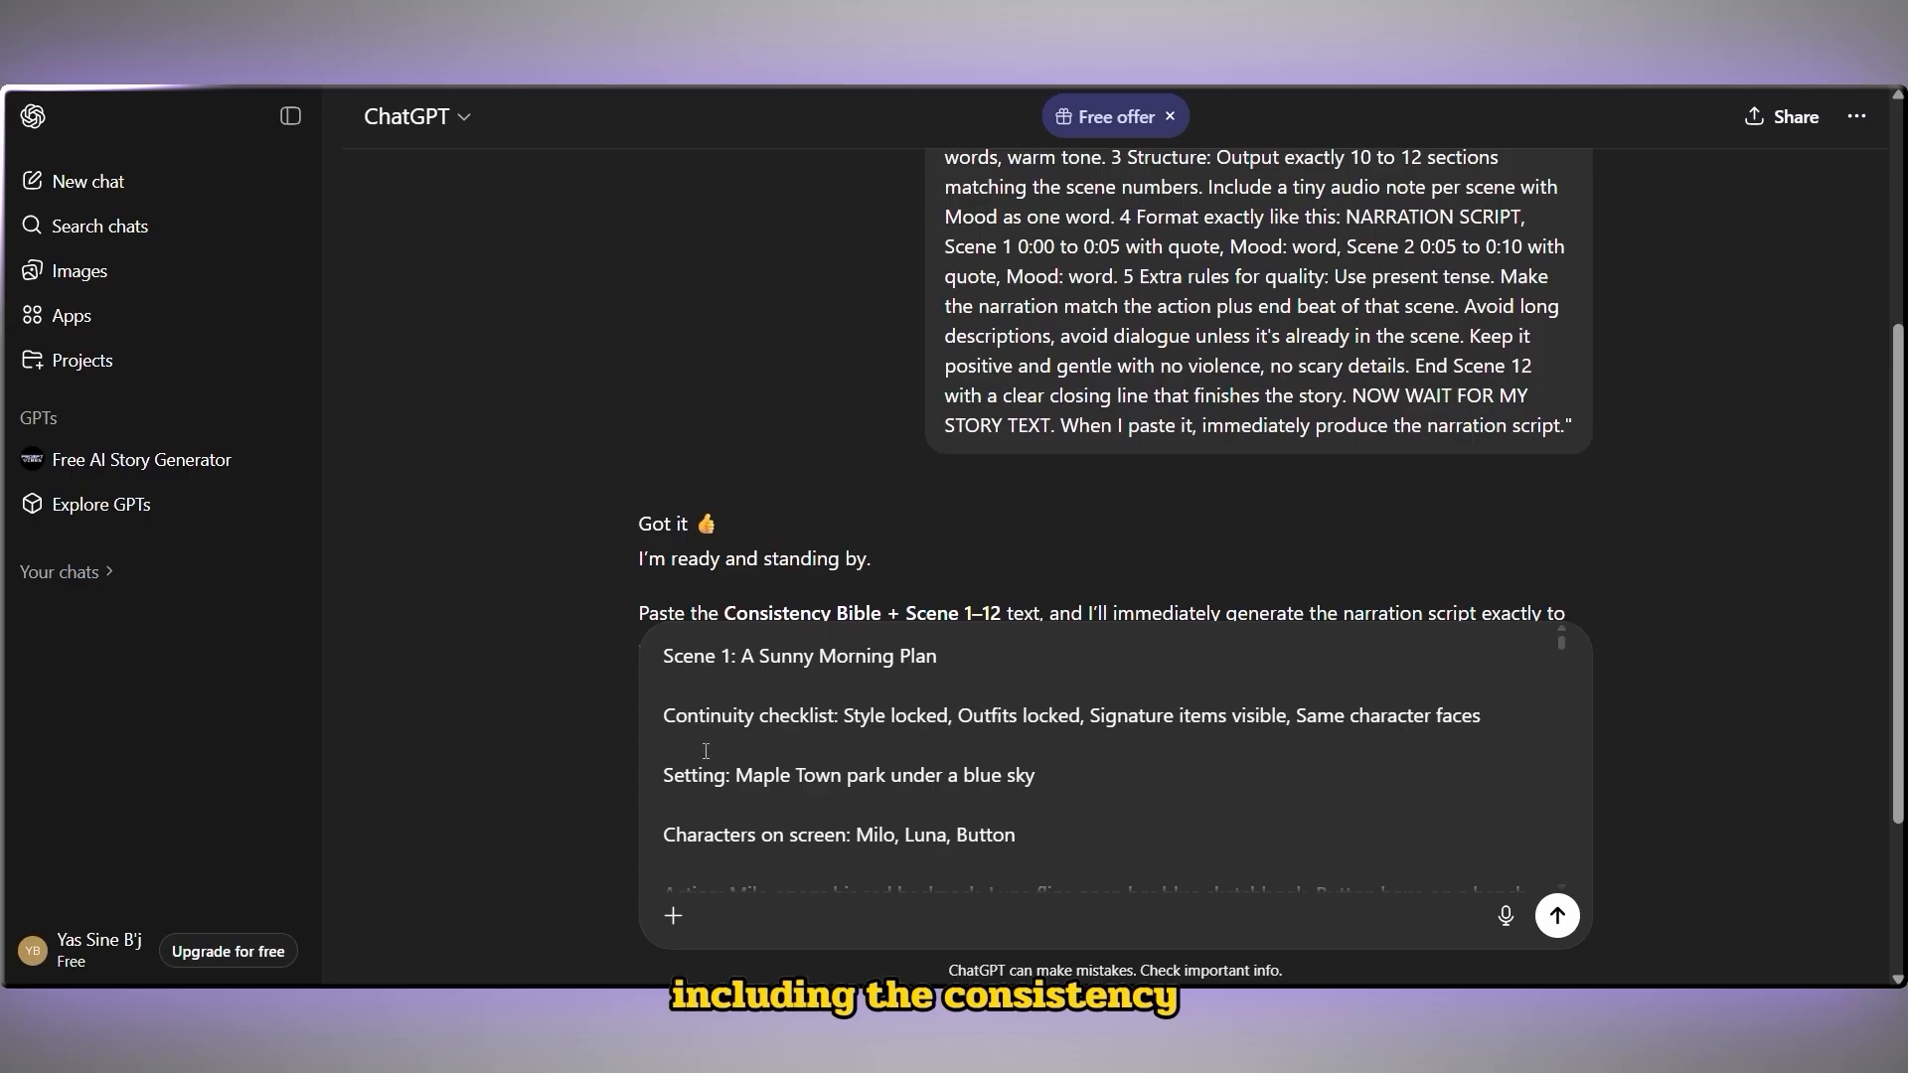
pyautogui.scroll(-3, 705, 751)
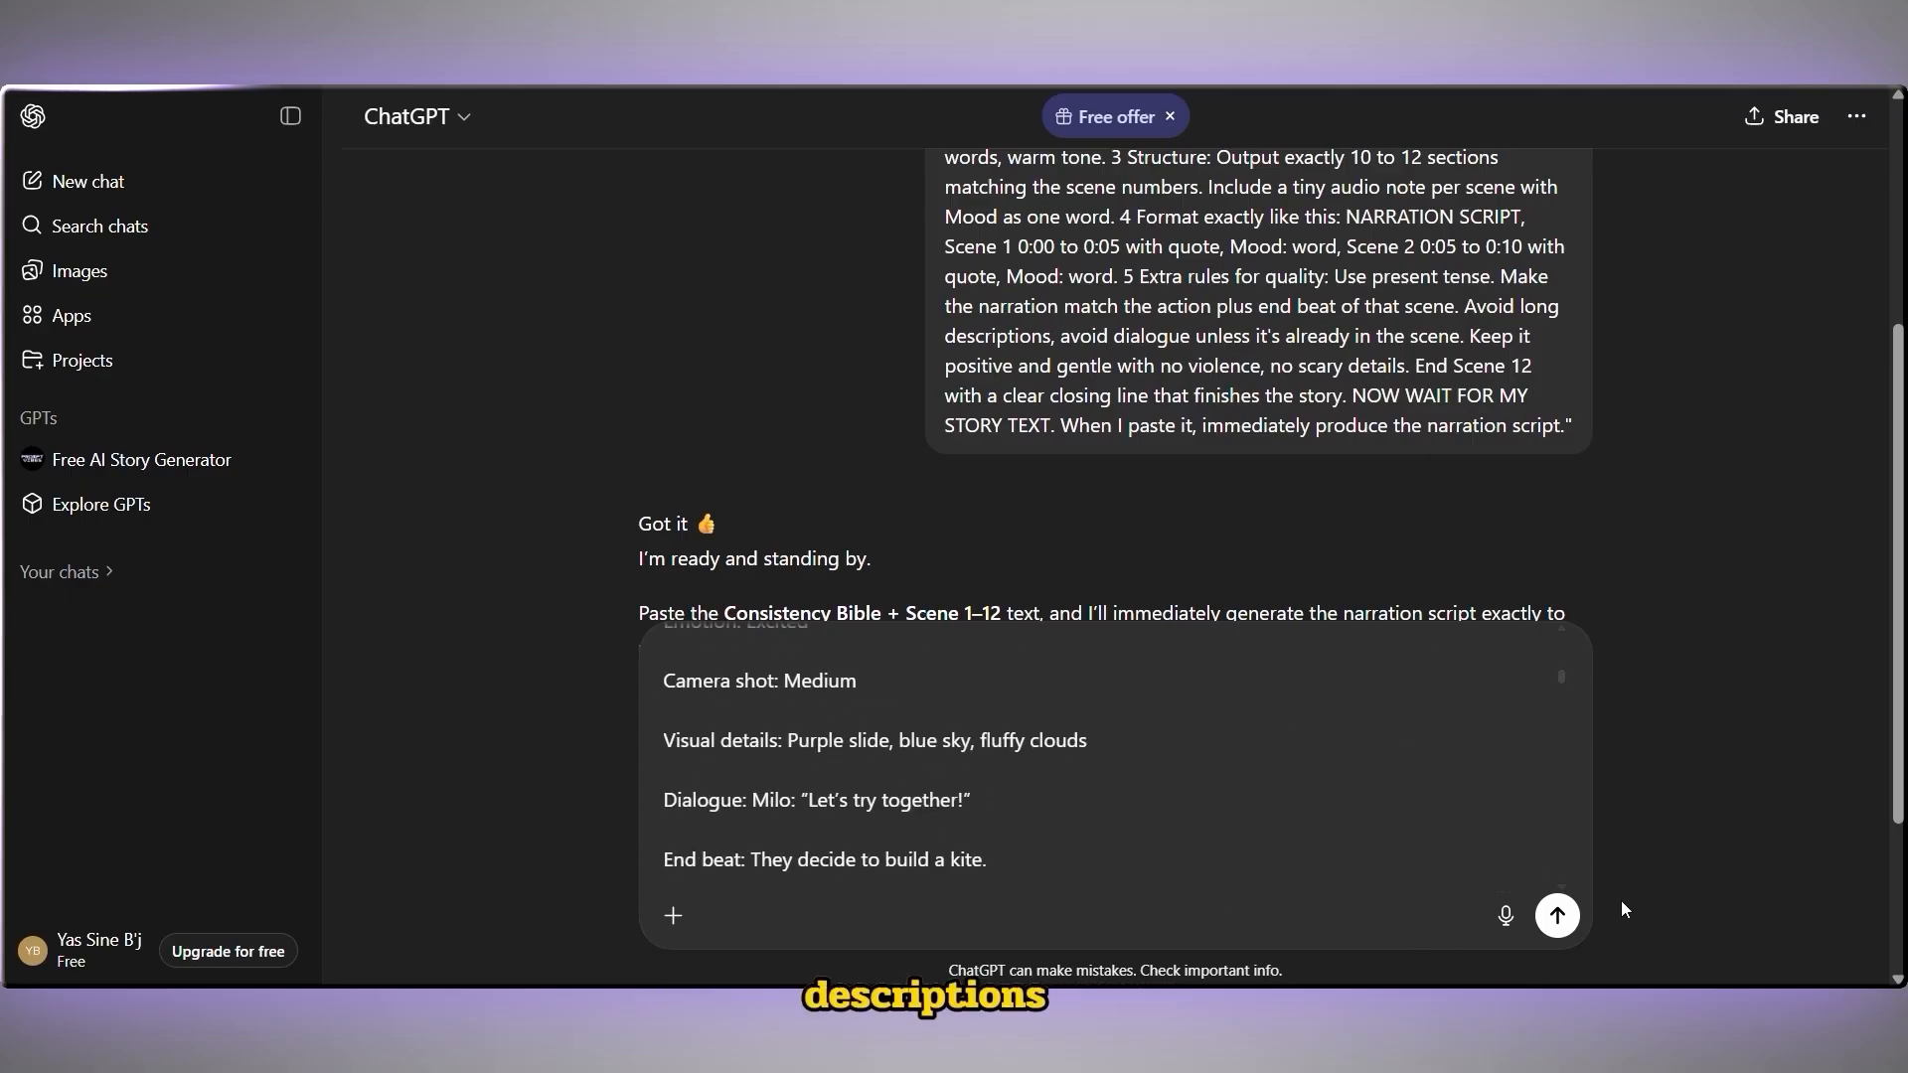
pyautogui.click(1559, 917)
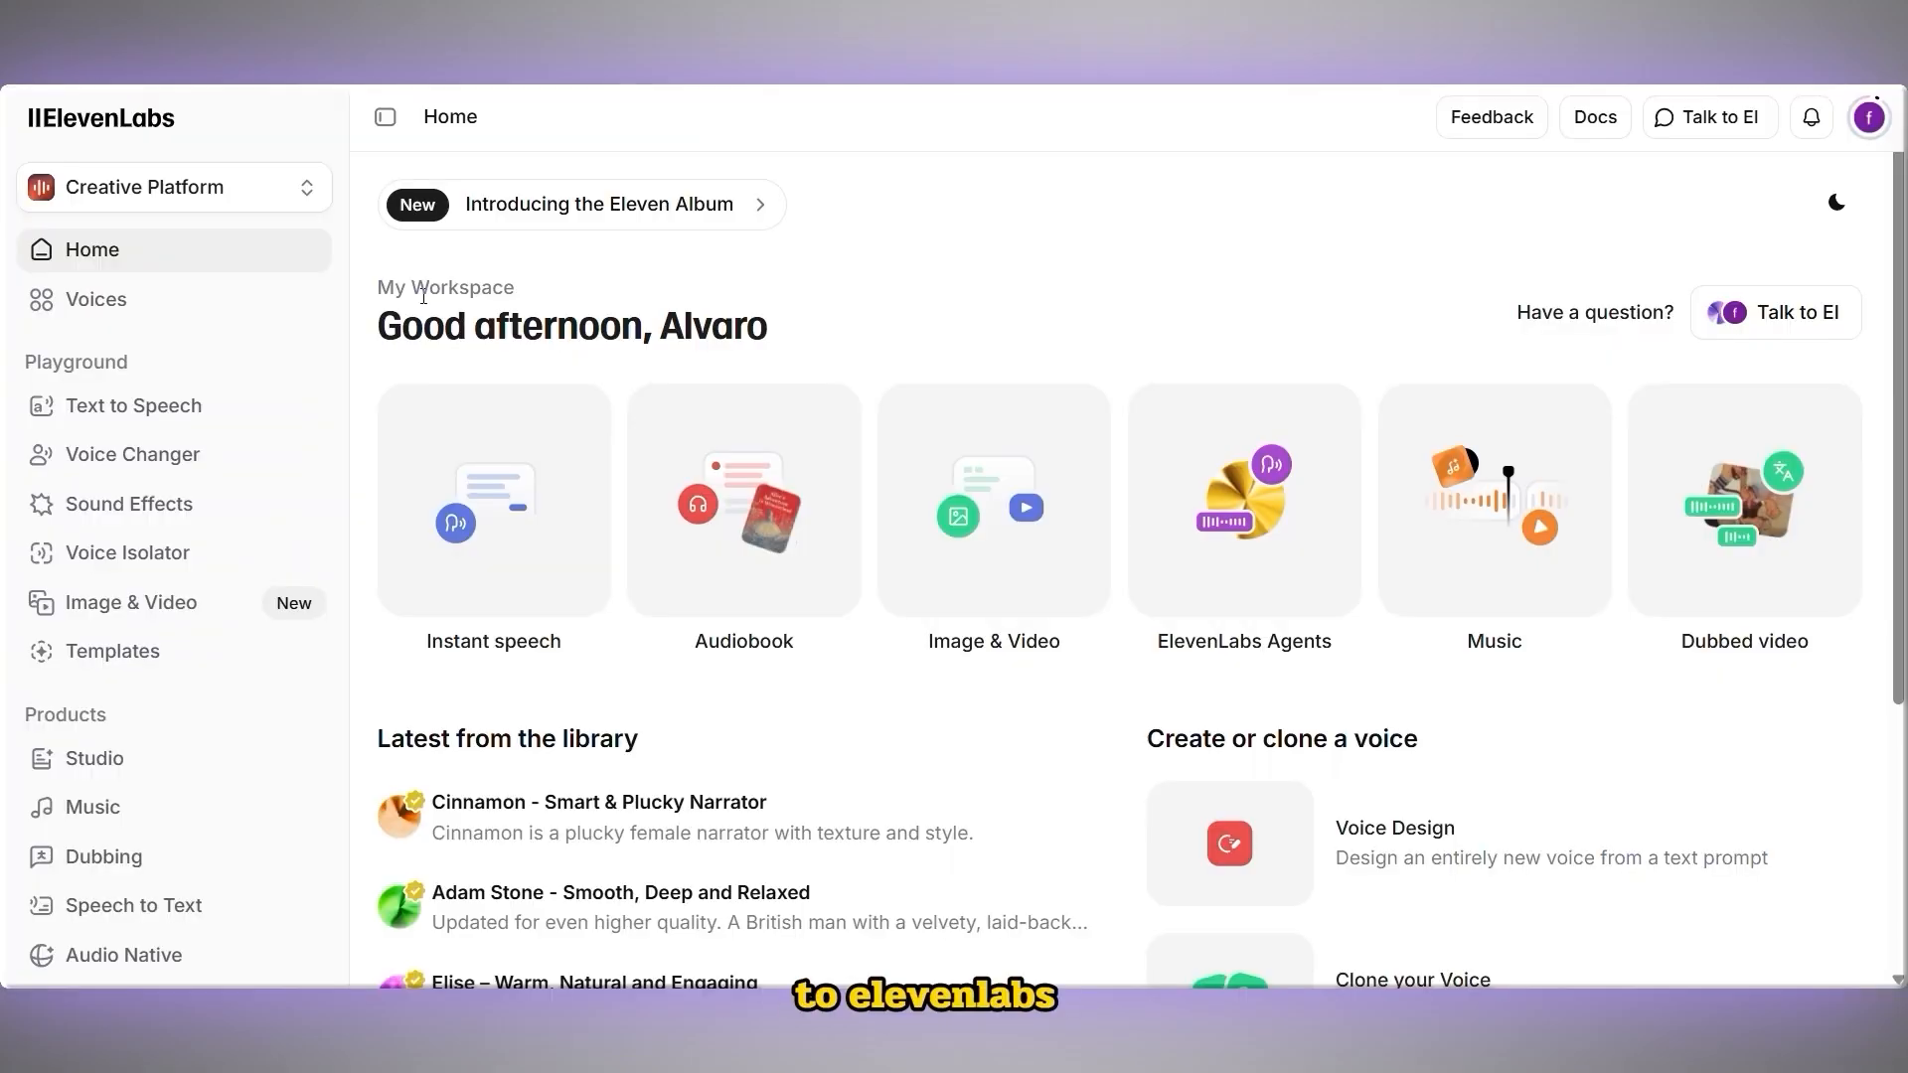
# Open the account menu to check the credit balance
pyautogui.click(1860, 122)
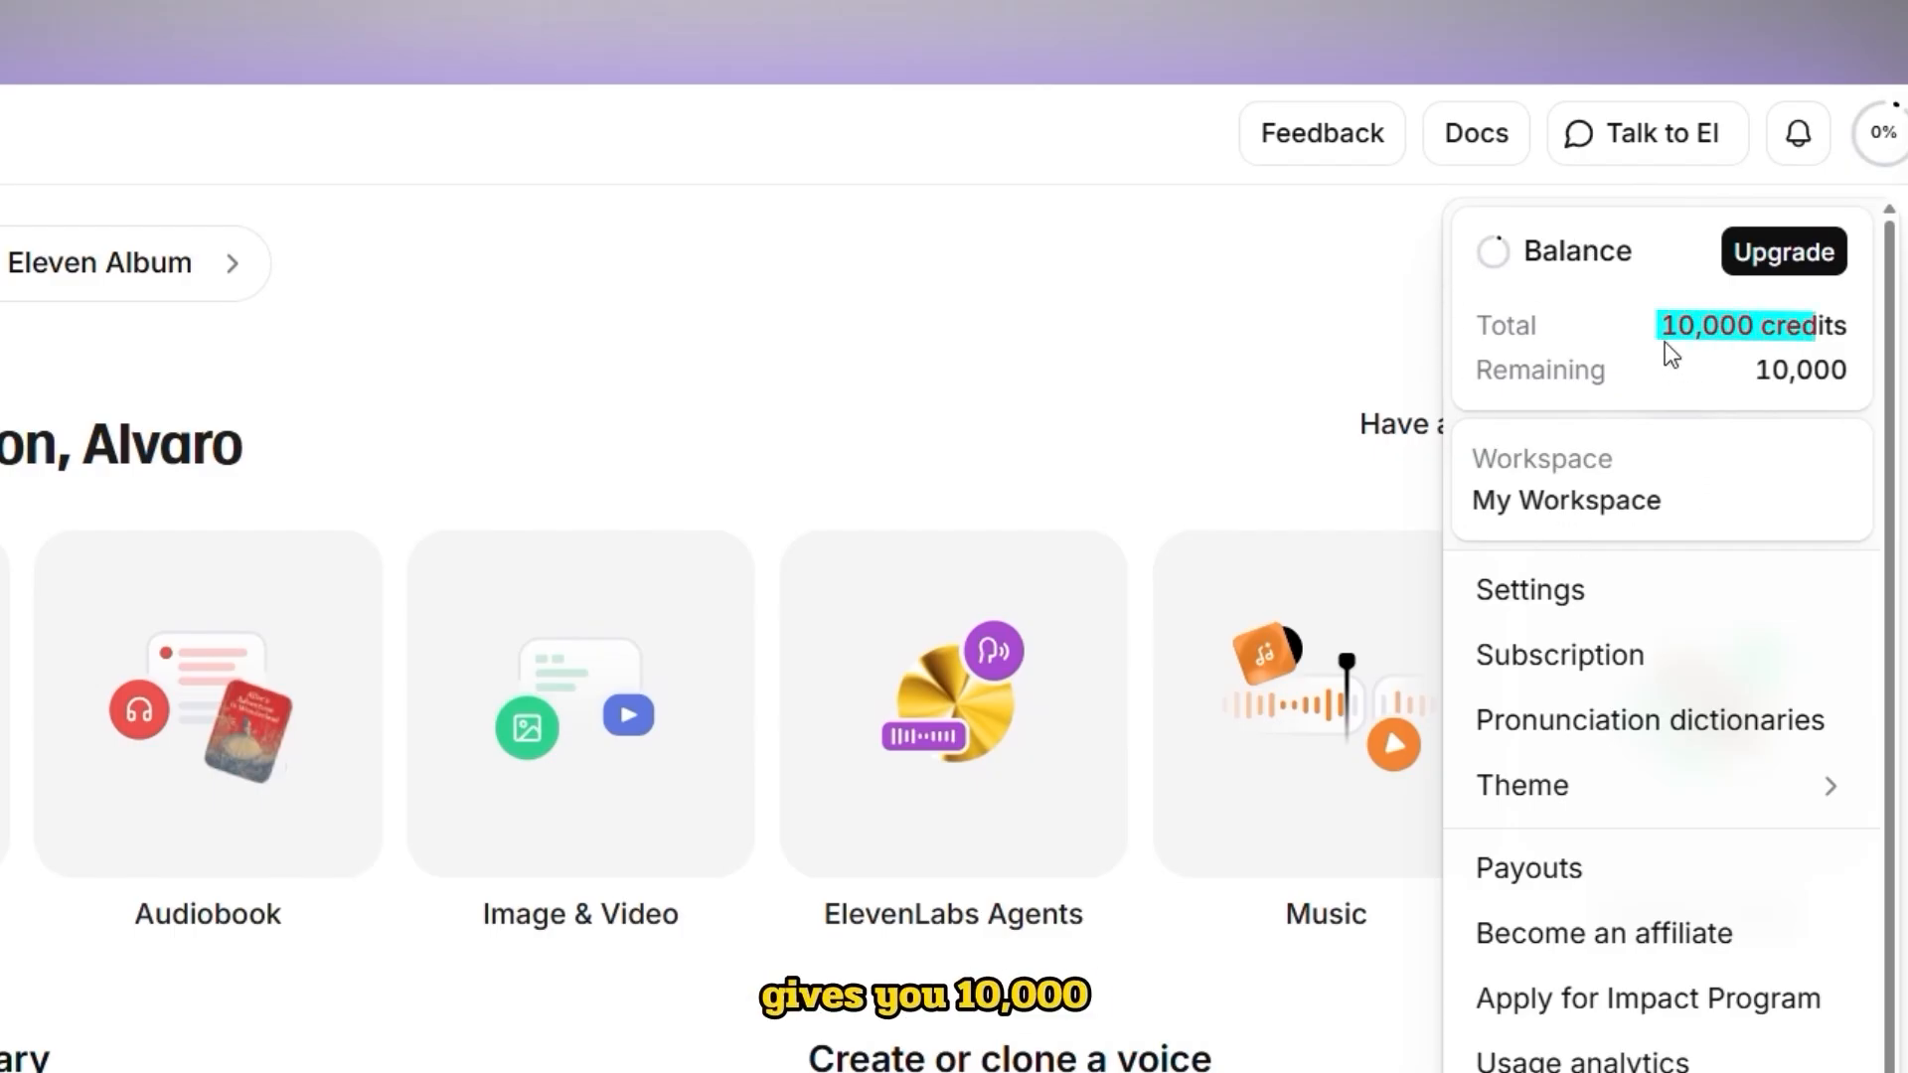
pyautogui.moveTo(1665, 324); pyautogui.dragTo(1838, 310)
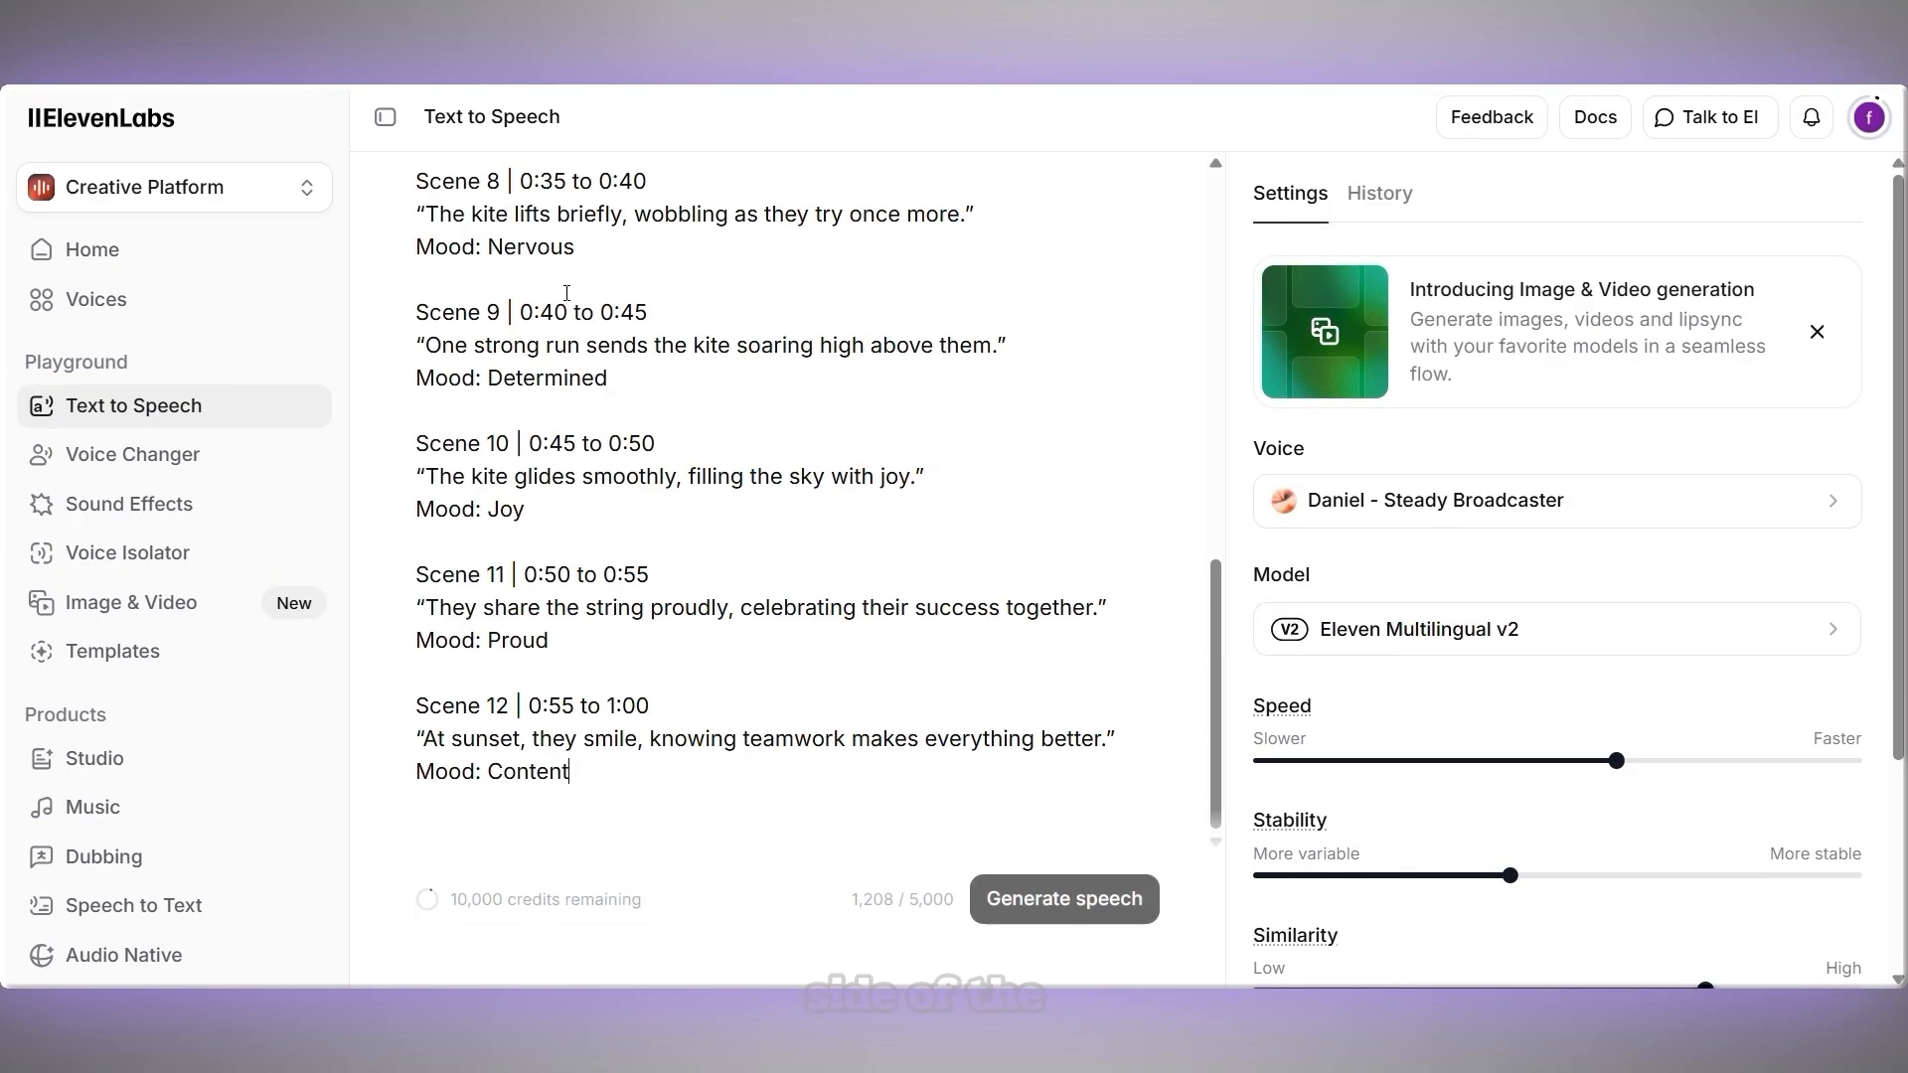
# Delete the scene number and timing header lines from the narration script in the Text to Speech editor
pyautogui.moveTo(647, 703); pyautogui.dragTo(413, 702)
pyautogui.press('BackSpace')
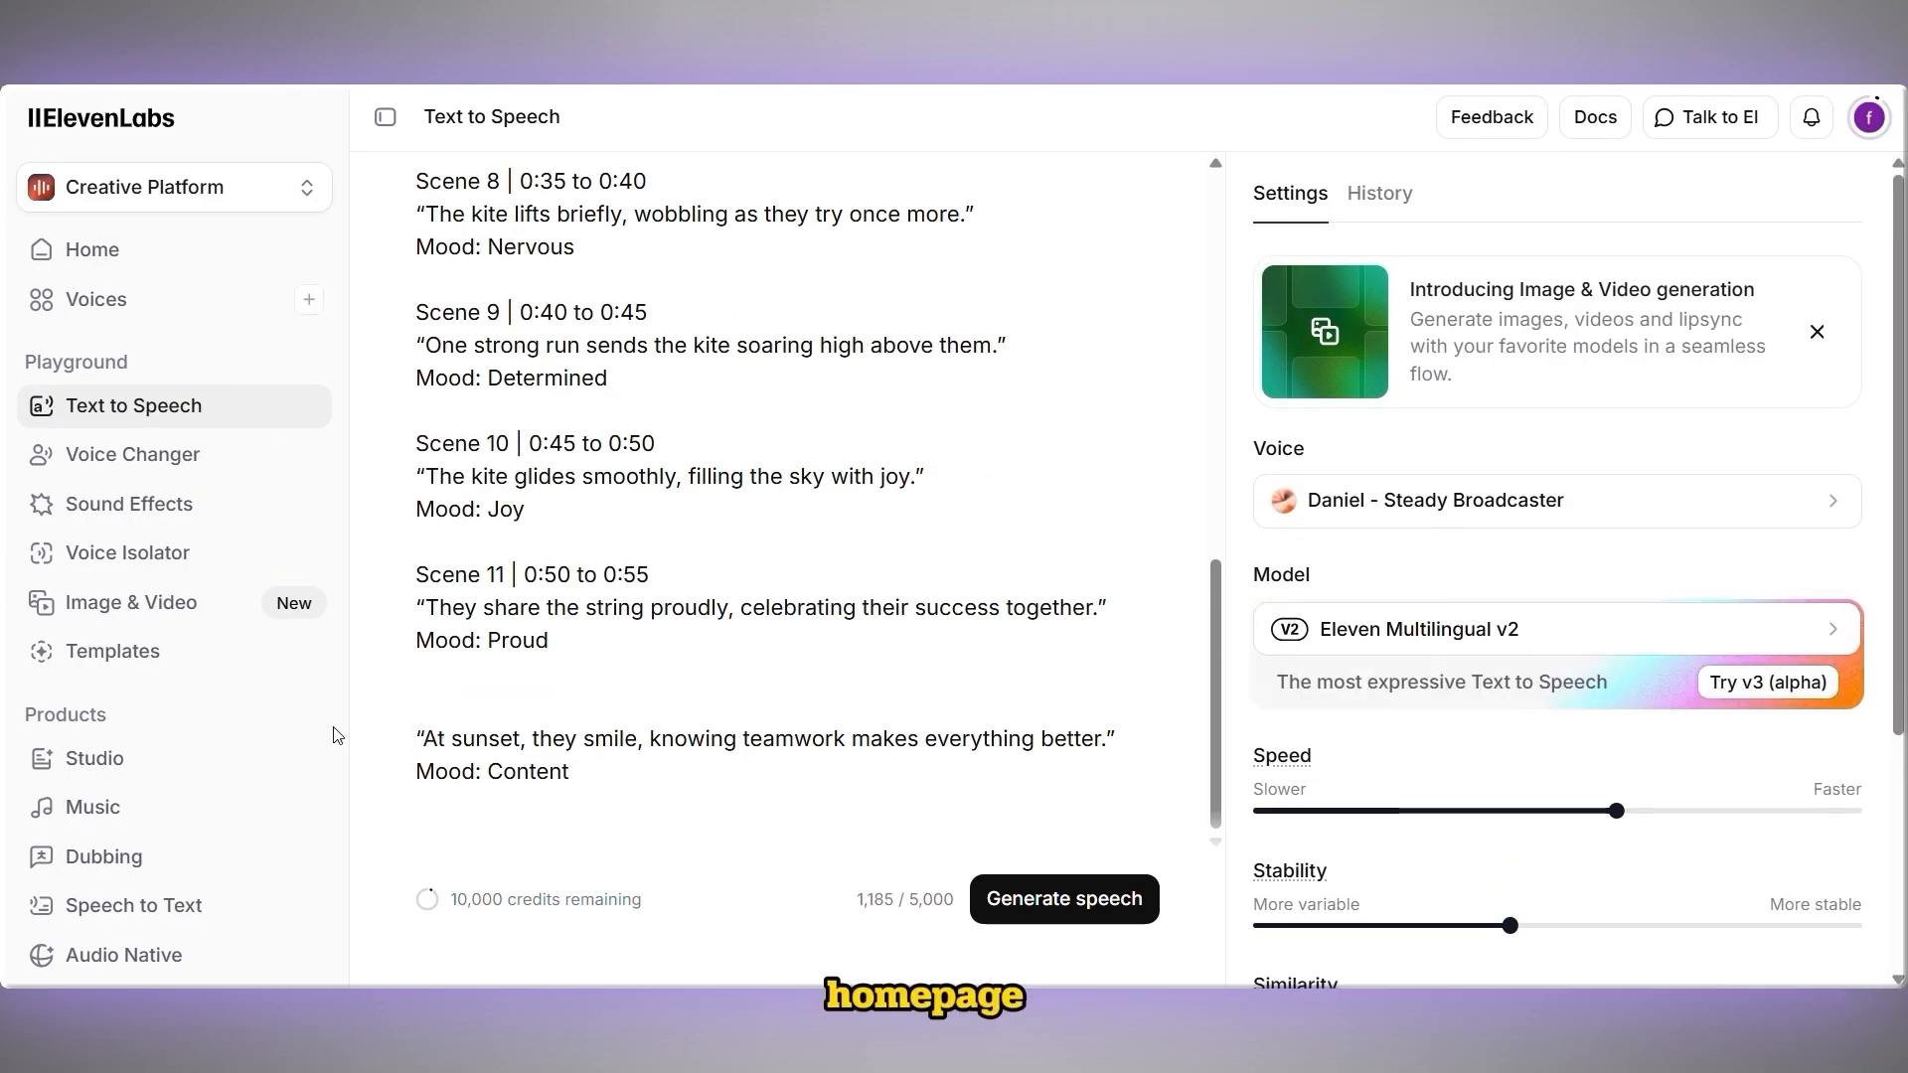
pyautogui.moveTo(647, 442); pyautogui.dragTo(413, 443)
pyautogui.press('BackSpace')
pyautogui.moveTo(647, 341); pyautogui.dragTo(413, 341)
pyautogui.press('BackSpace')
pyautogui.scroll(4, 795, 496)
pyautogui.moveTo(647, 619); pyautogui.dragTo(413, 619)
pyautogui.press('BackSpace')
pyautogui.moveTo(646, 488); pyautogui.dragTo(414, 487)
pyautogui.press('BackSpace')
pyautogui.press('BackSpace')
pyautogui.moveTo(647, 356); pyautogui.dragTo(414, 356)
pyautogui.press('BackSpace')
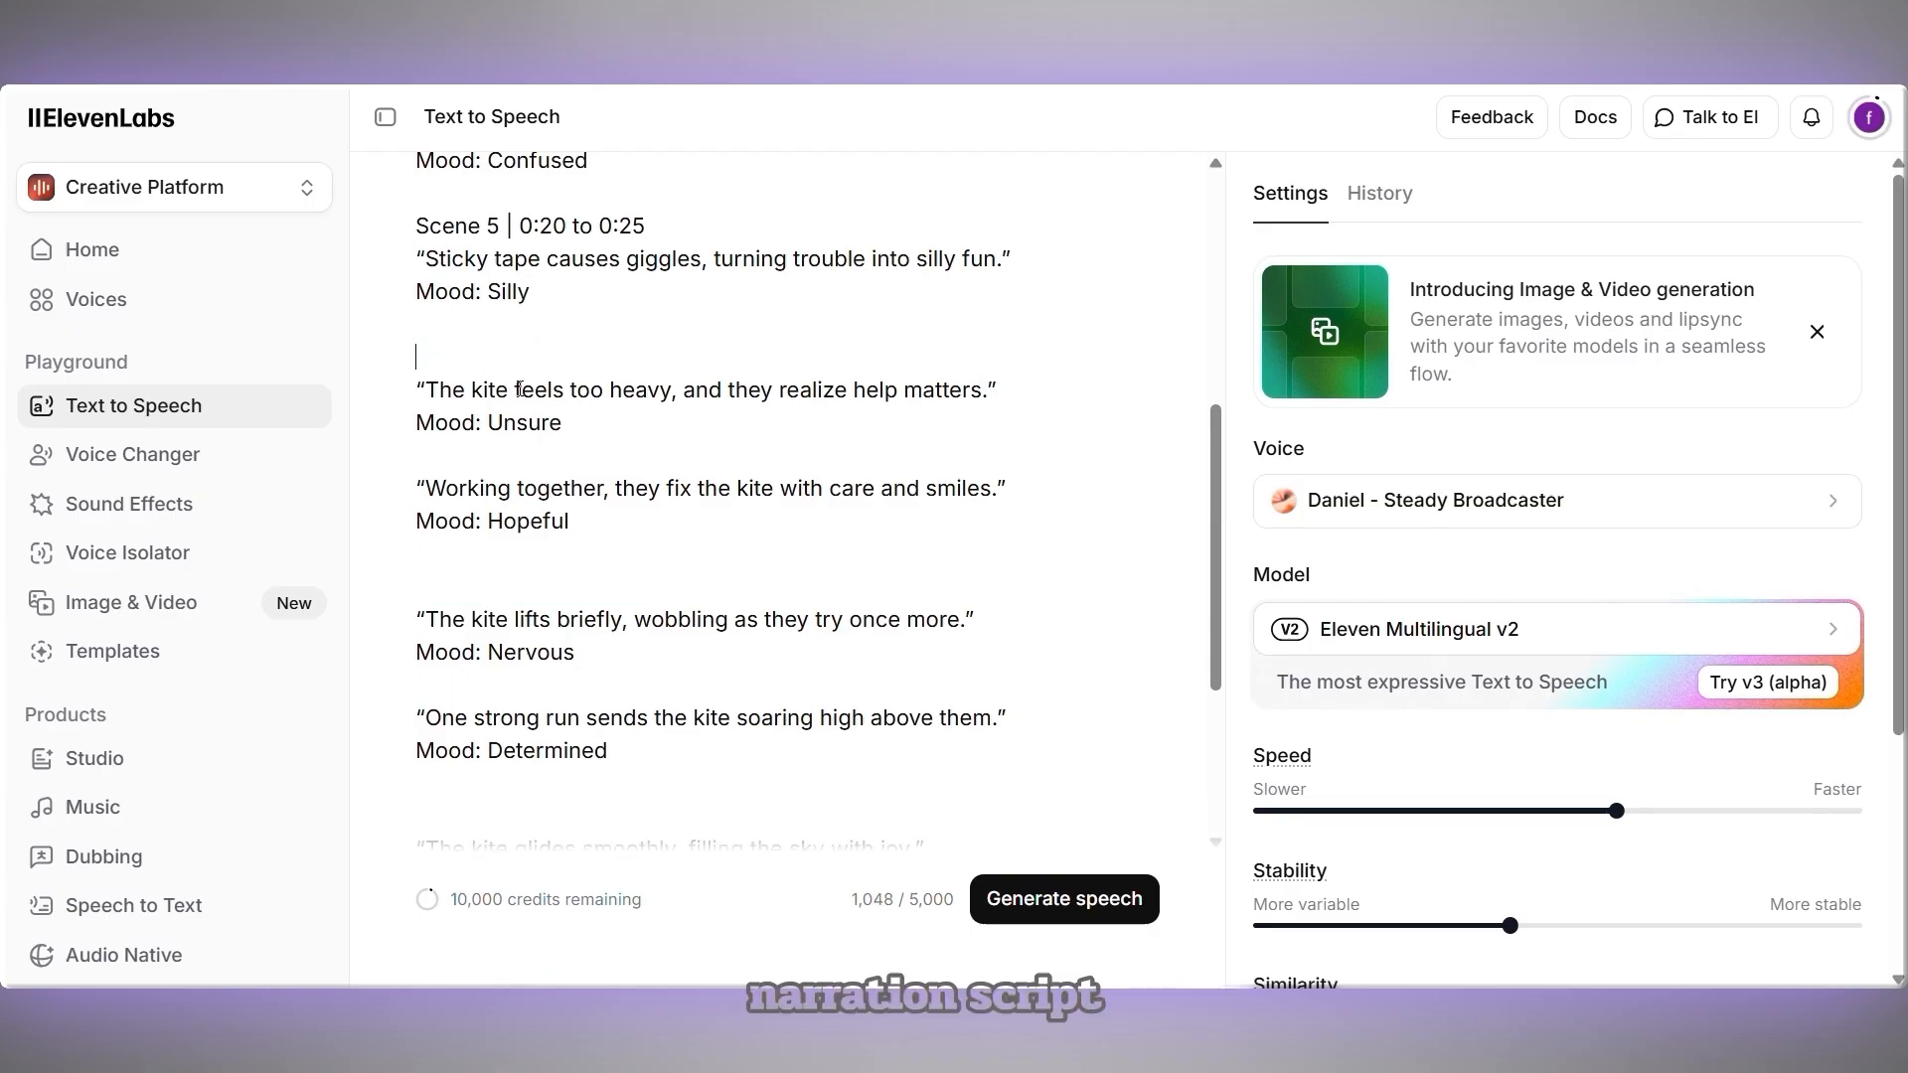
pyautogui.moveTo(646, 226); pyautogui.dragTo(413, 226)
pyautogui.press('BackSpace')
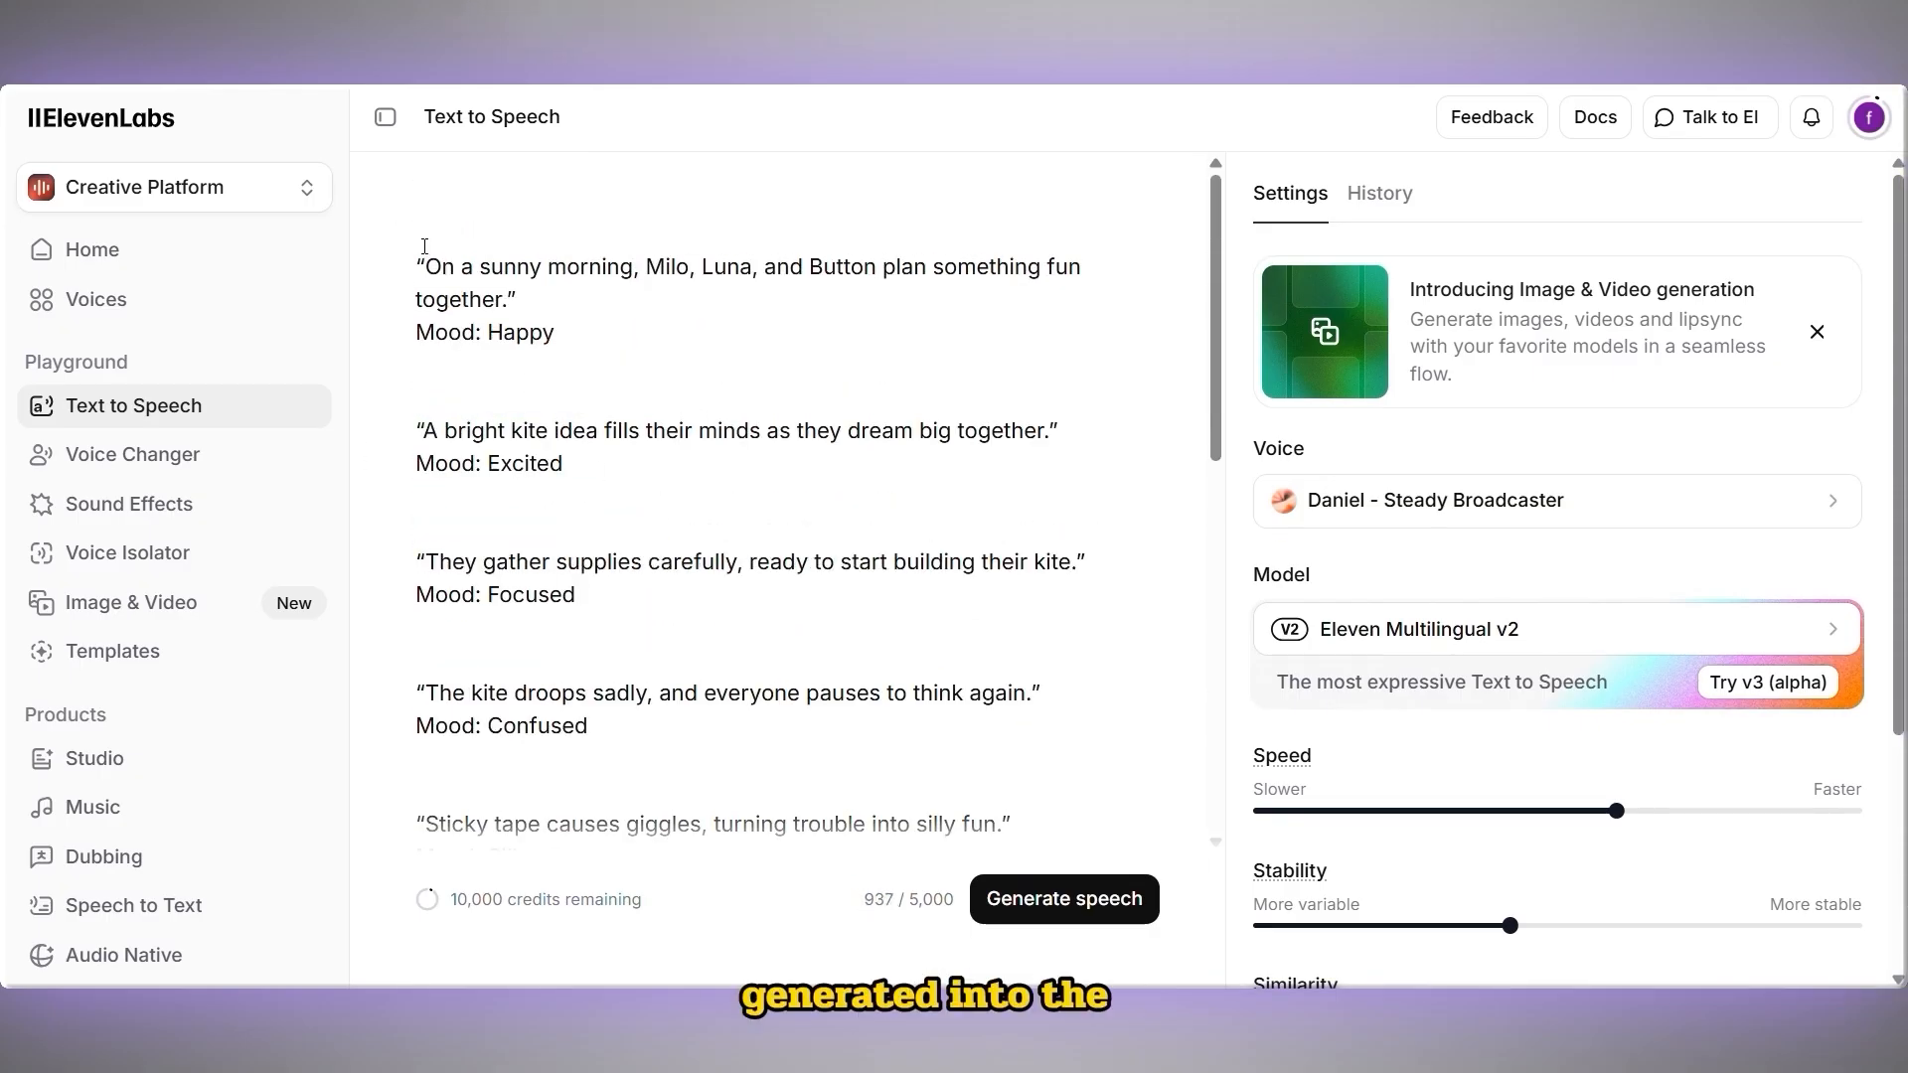
pyautogui.scroll(-1, 416, 251)
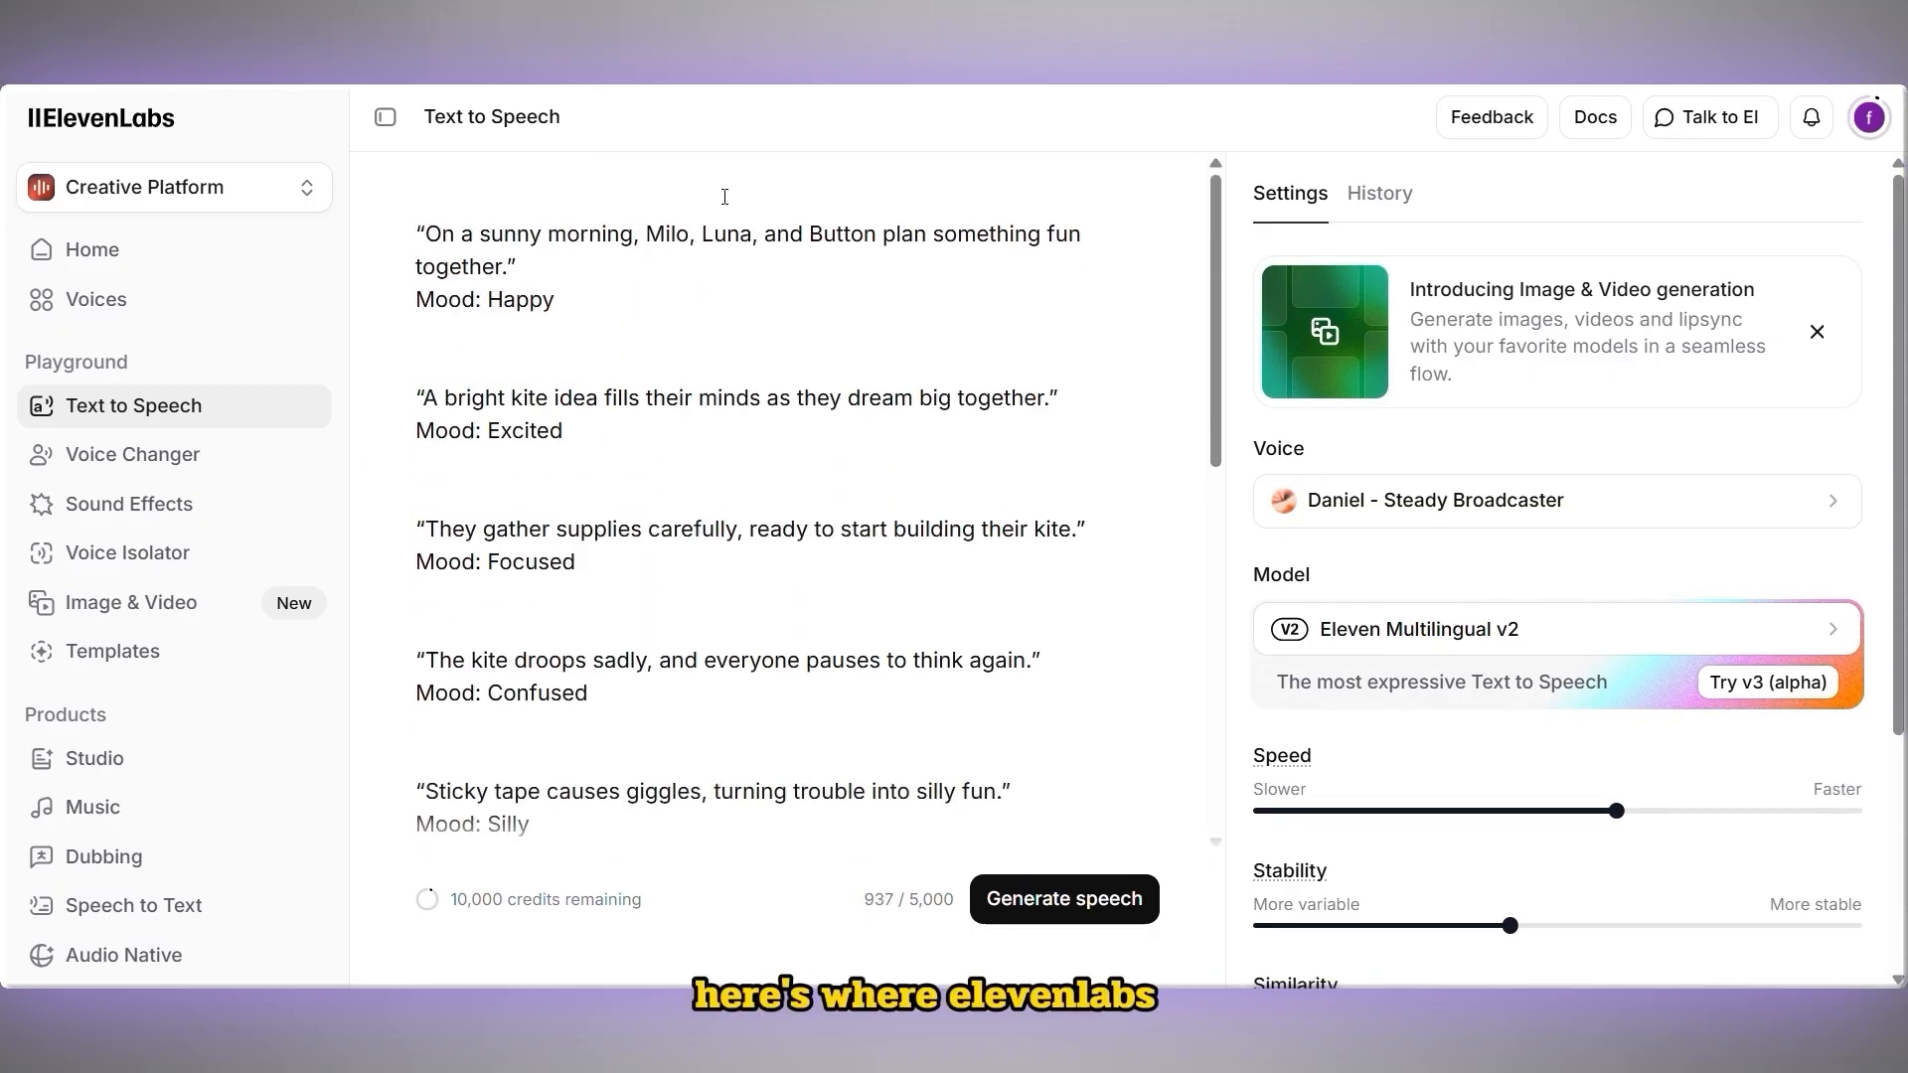
# Open the voice picker and browse the default voices
pyautogui.click(1551, 500)
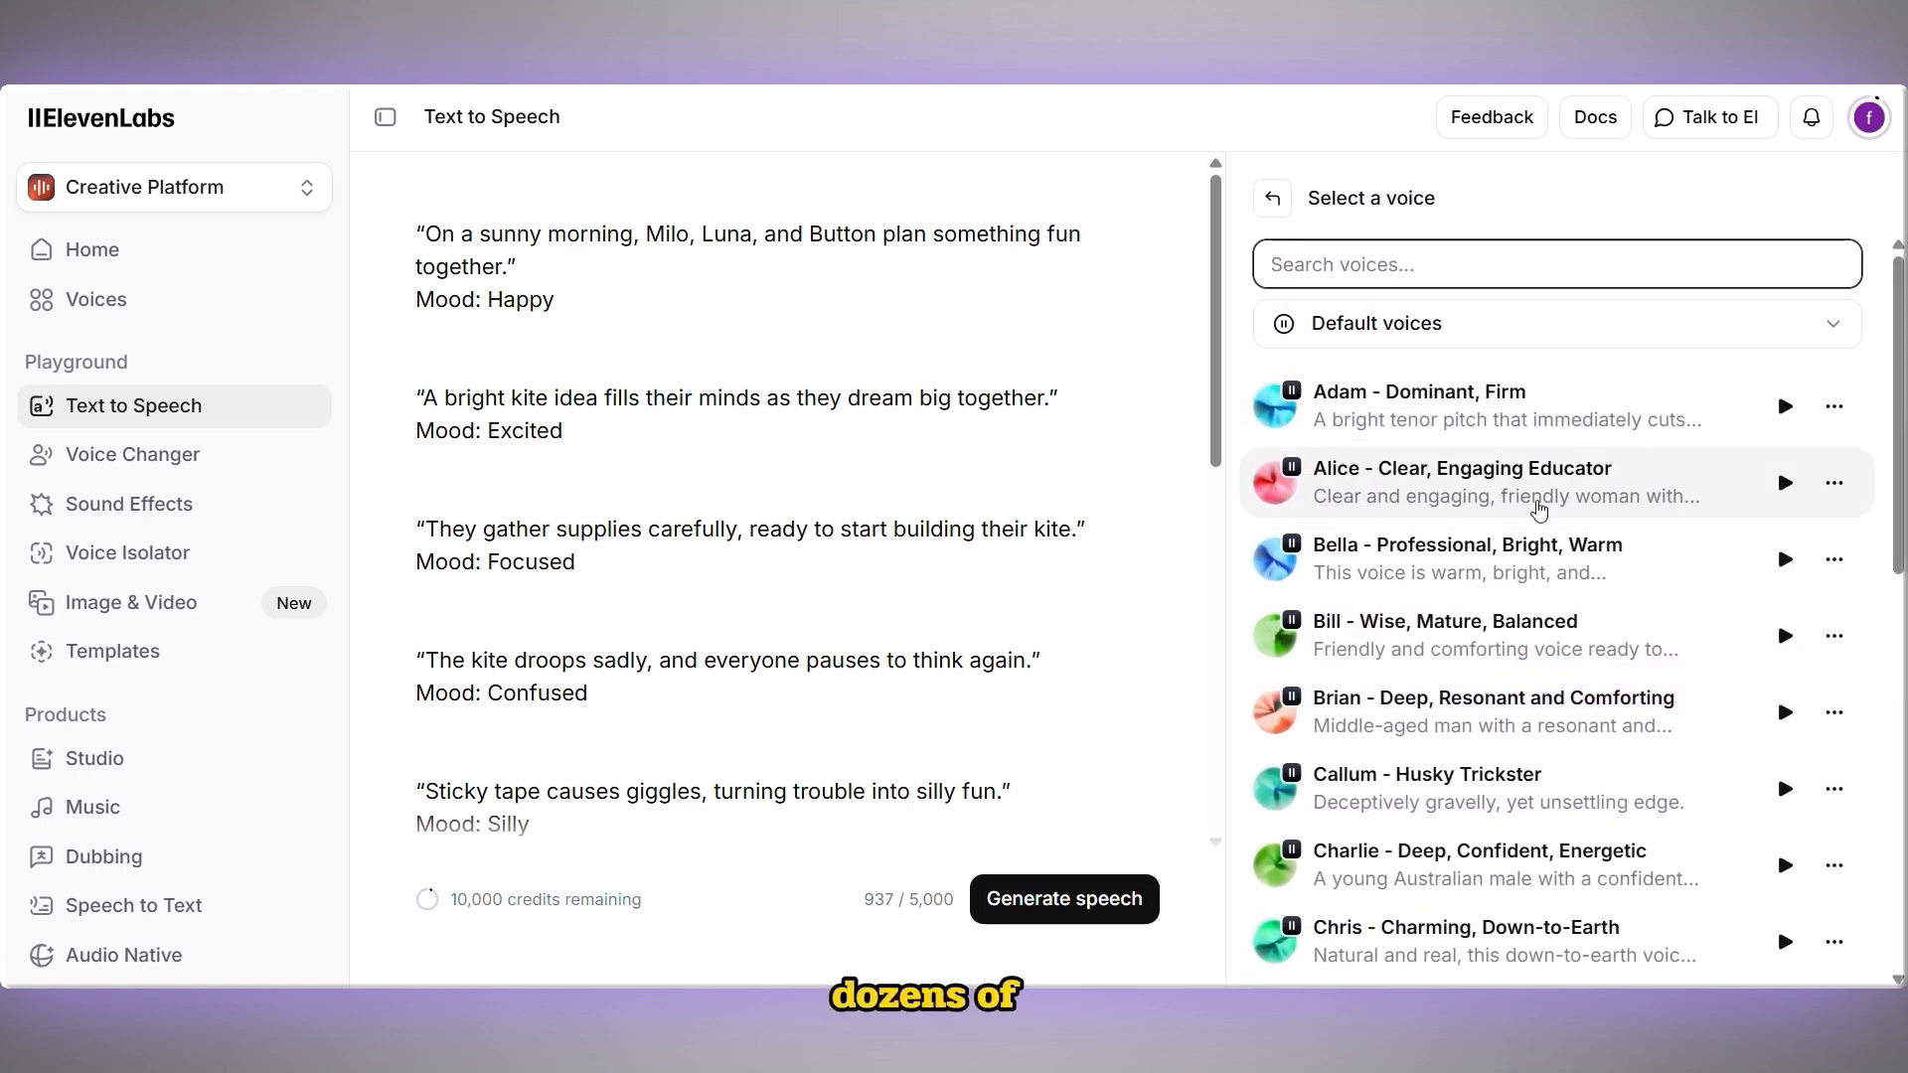
pyautogui.scroll(-2, 1539, 570)
pyautogui.scroll(-2, 1483, 810)
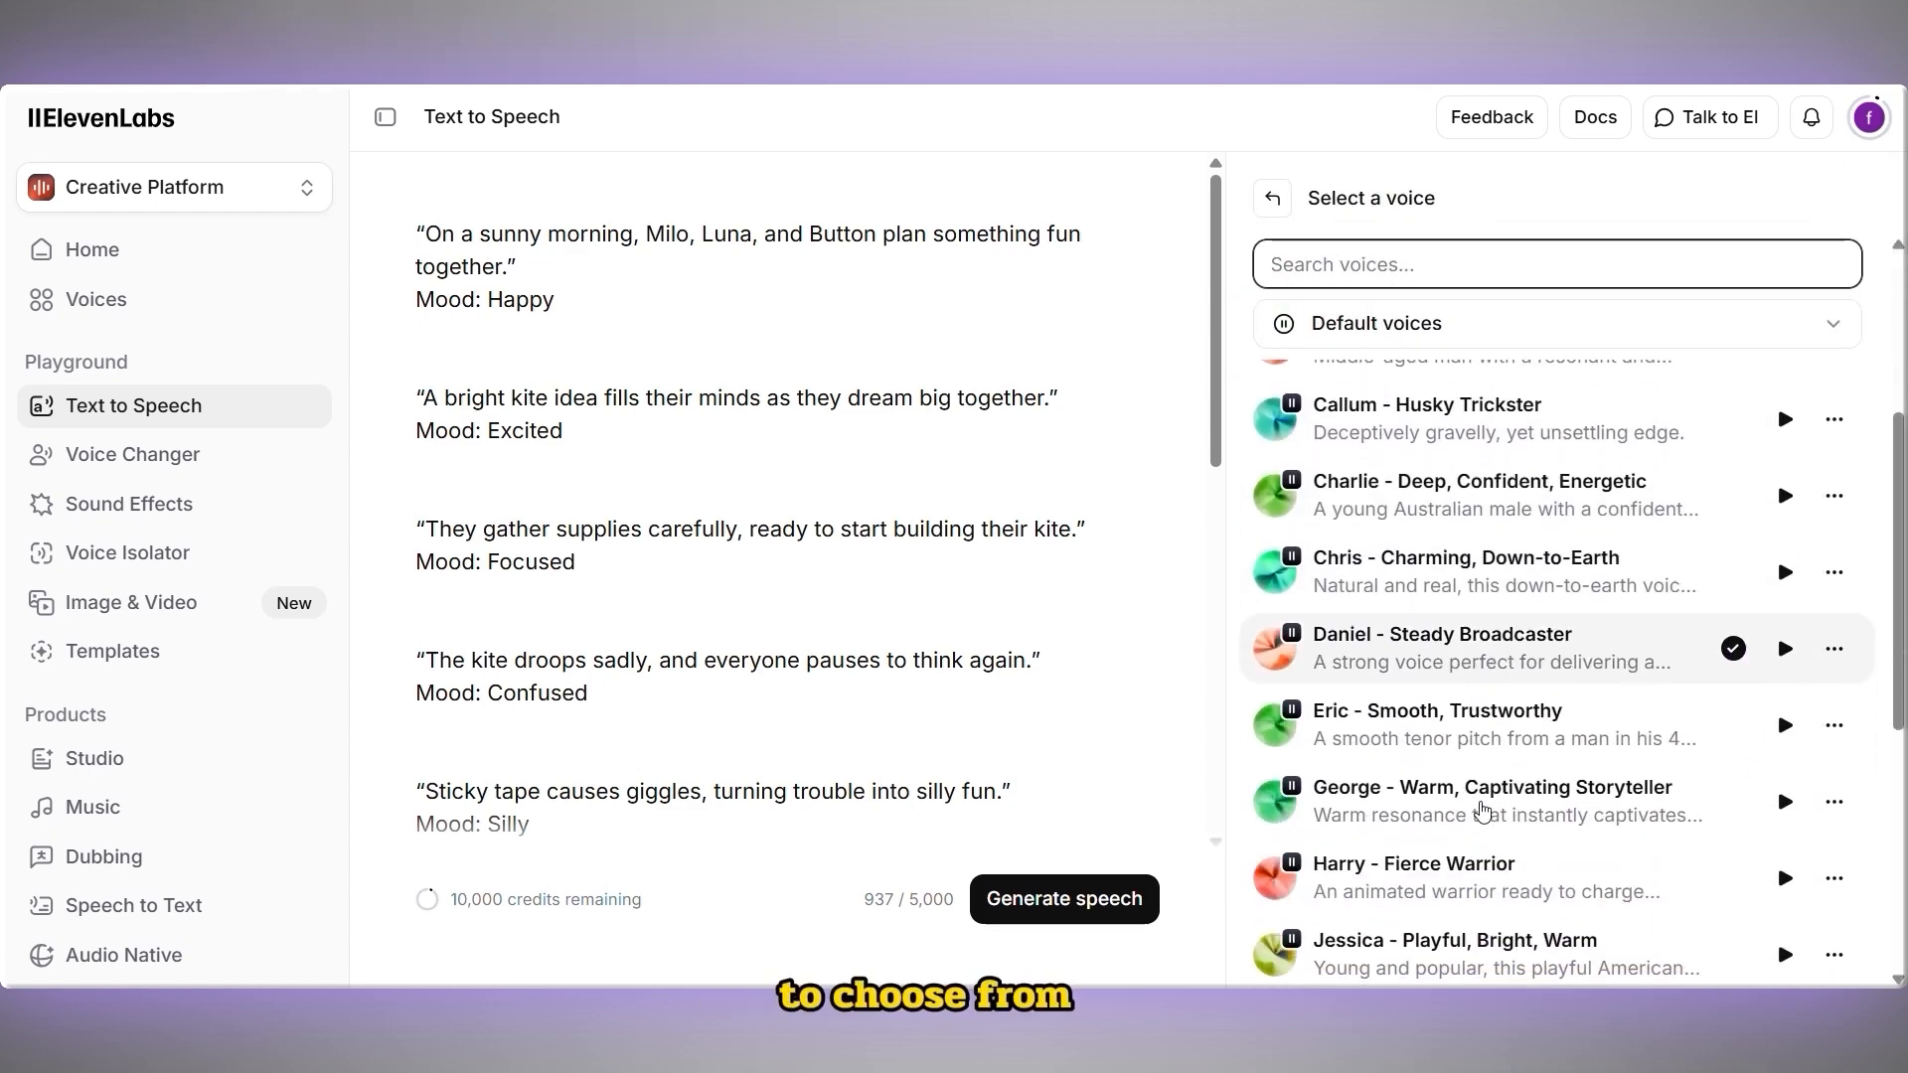
pyautogui.scroll(-3, 1482, 810)
pyautogui.scroll(8, 1550, 556)
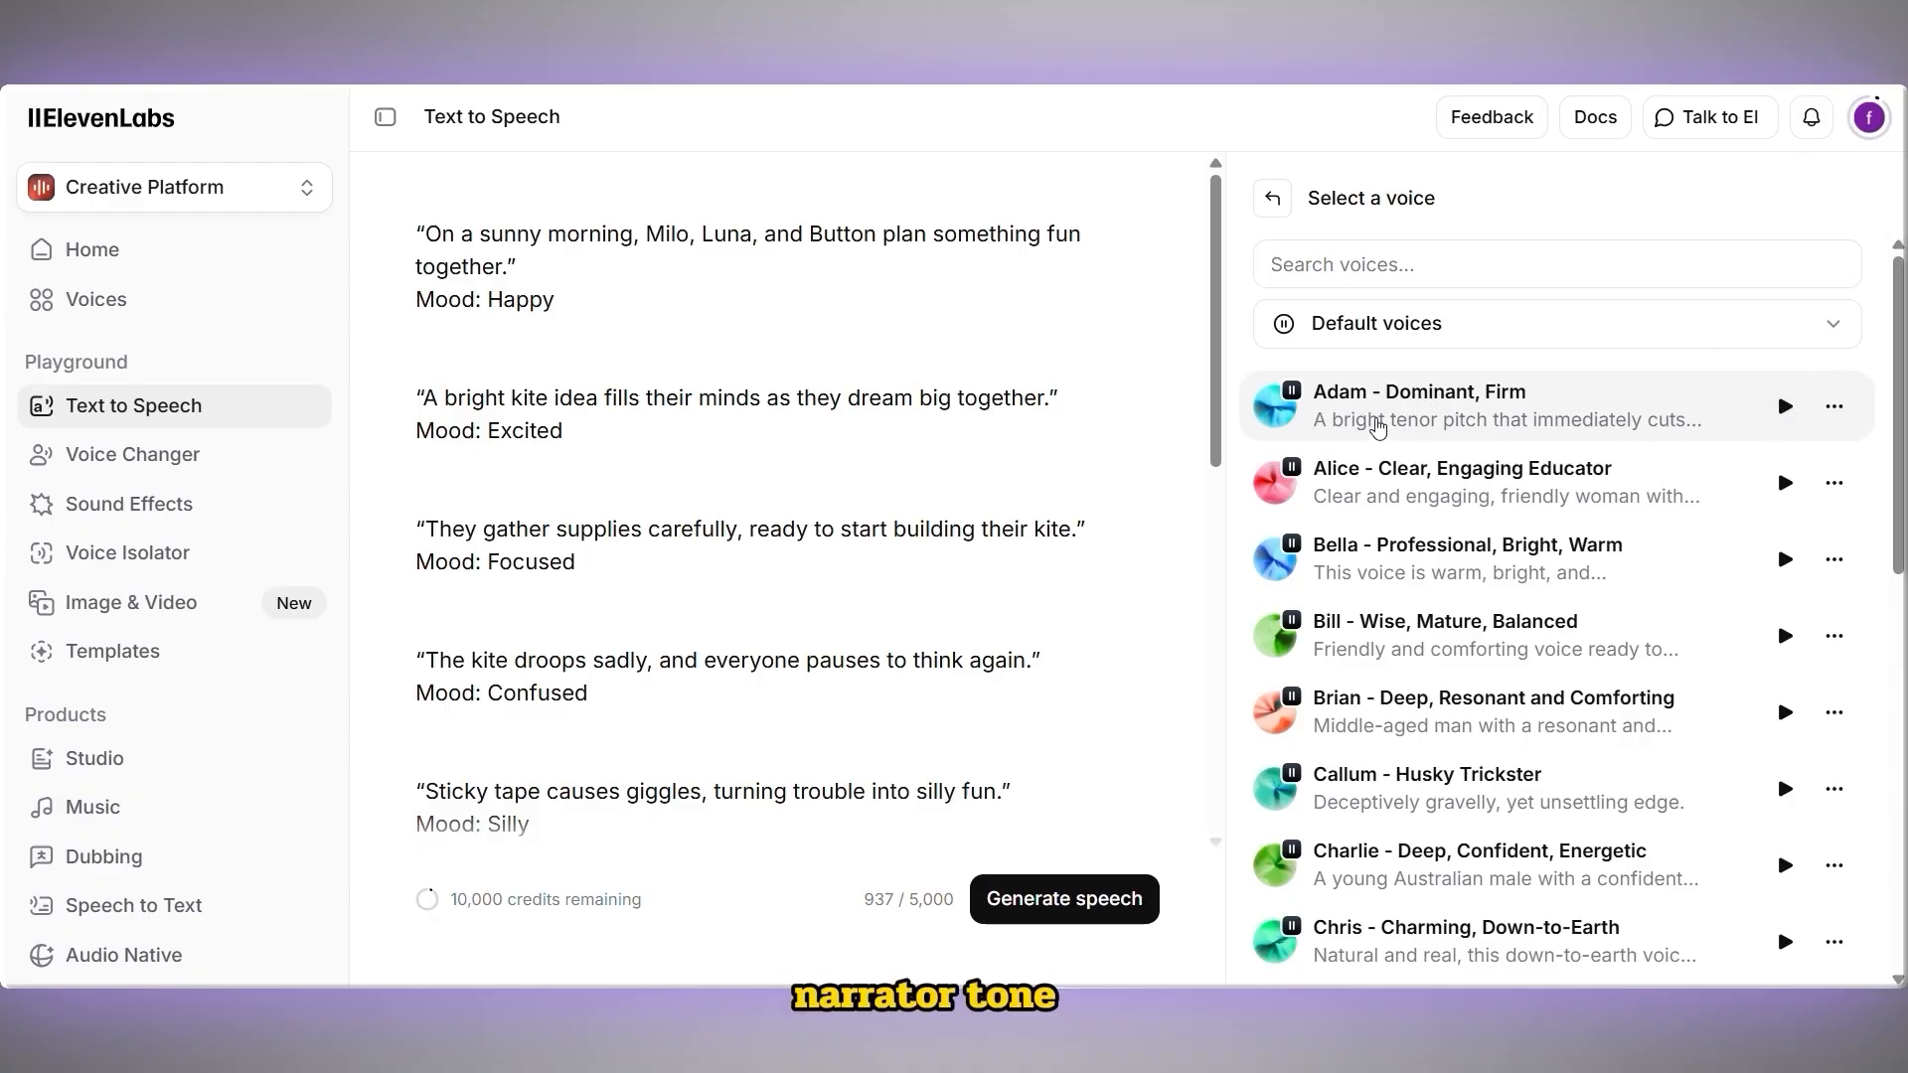
pyautogui.click(1378, 428)
pyautogui.click(1392, 494)
# Search the voices for bella, select Bella - Professional, Bright, Warm, and play its preview
pyautogui.click(1404, 264)
pyautogui.write('bella')
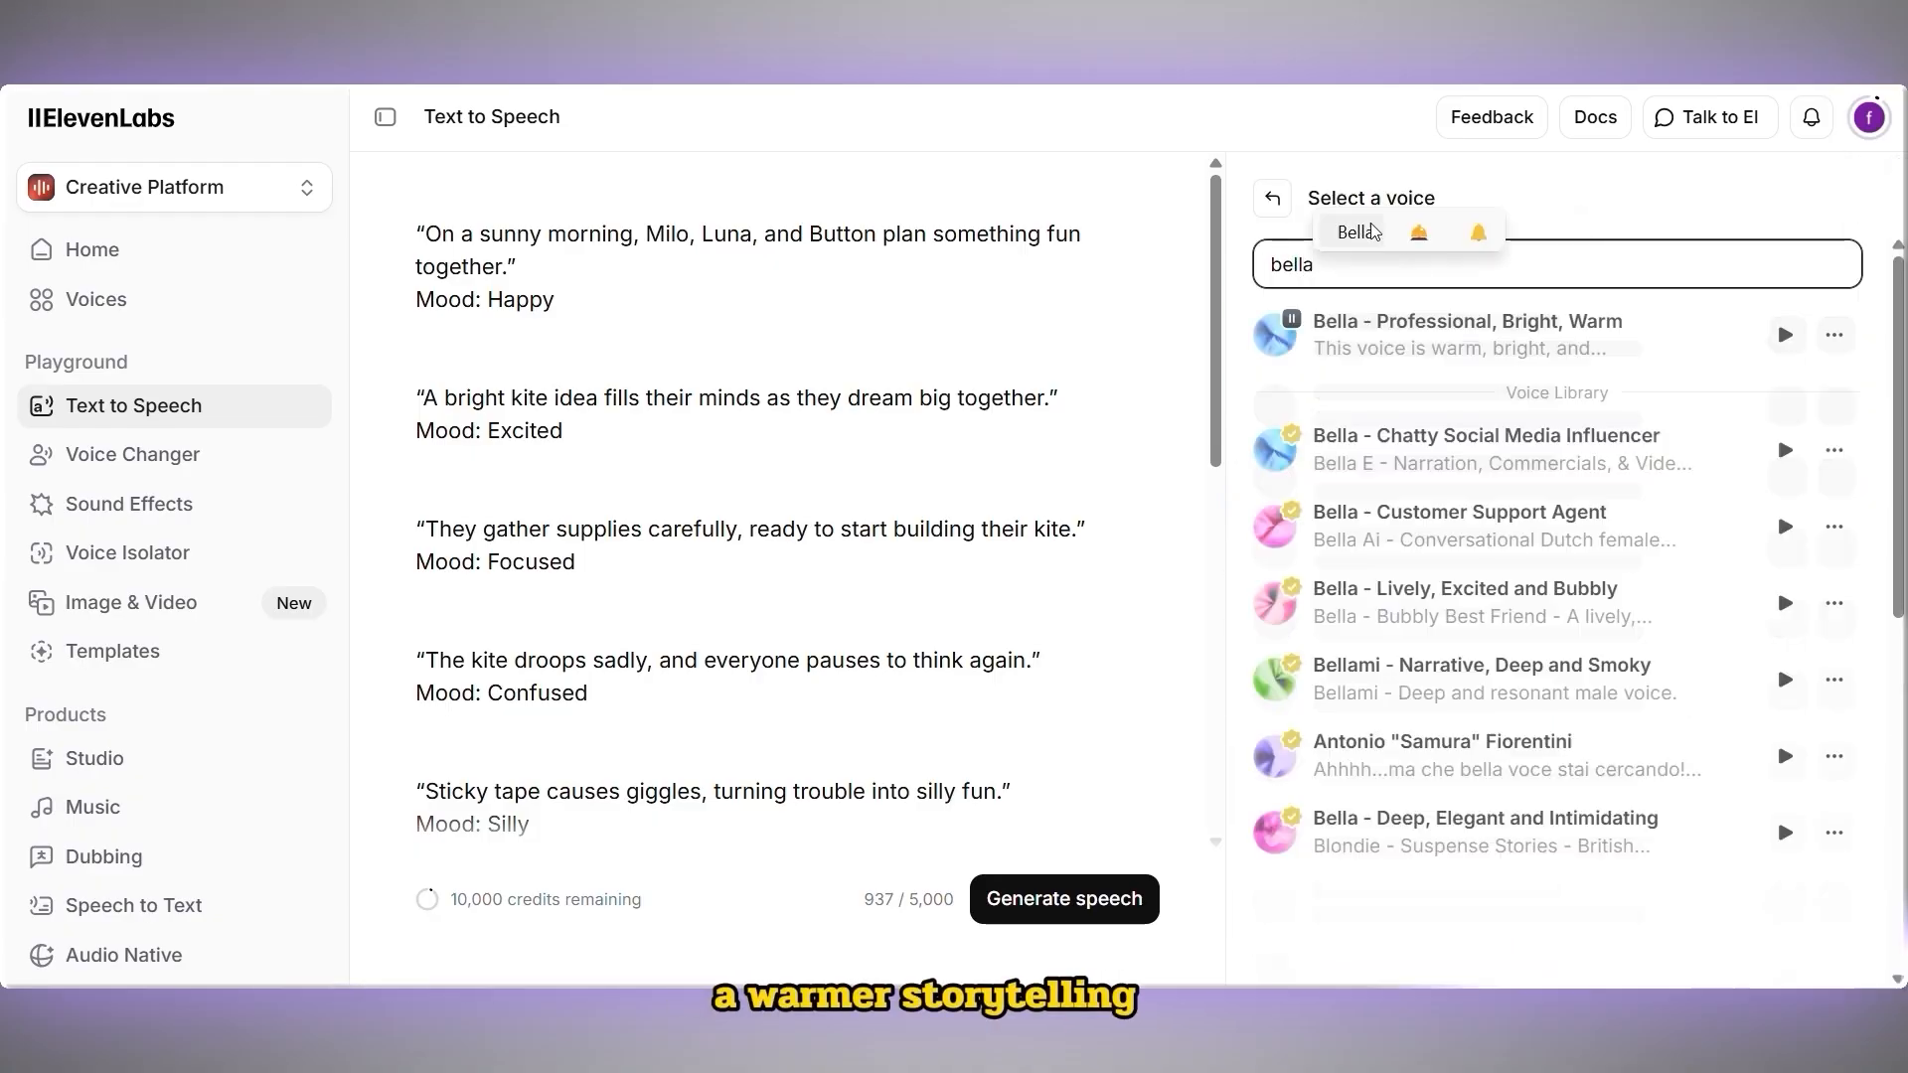
pyautogui.click(1305, 328)
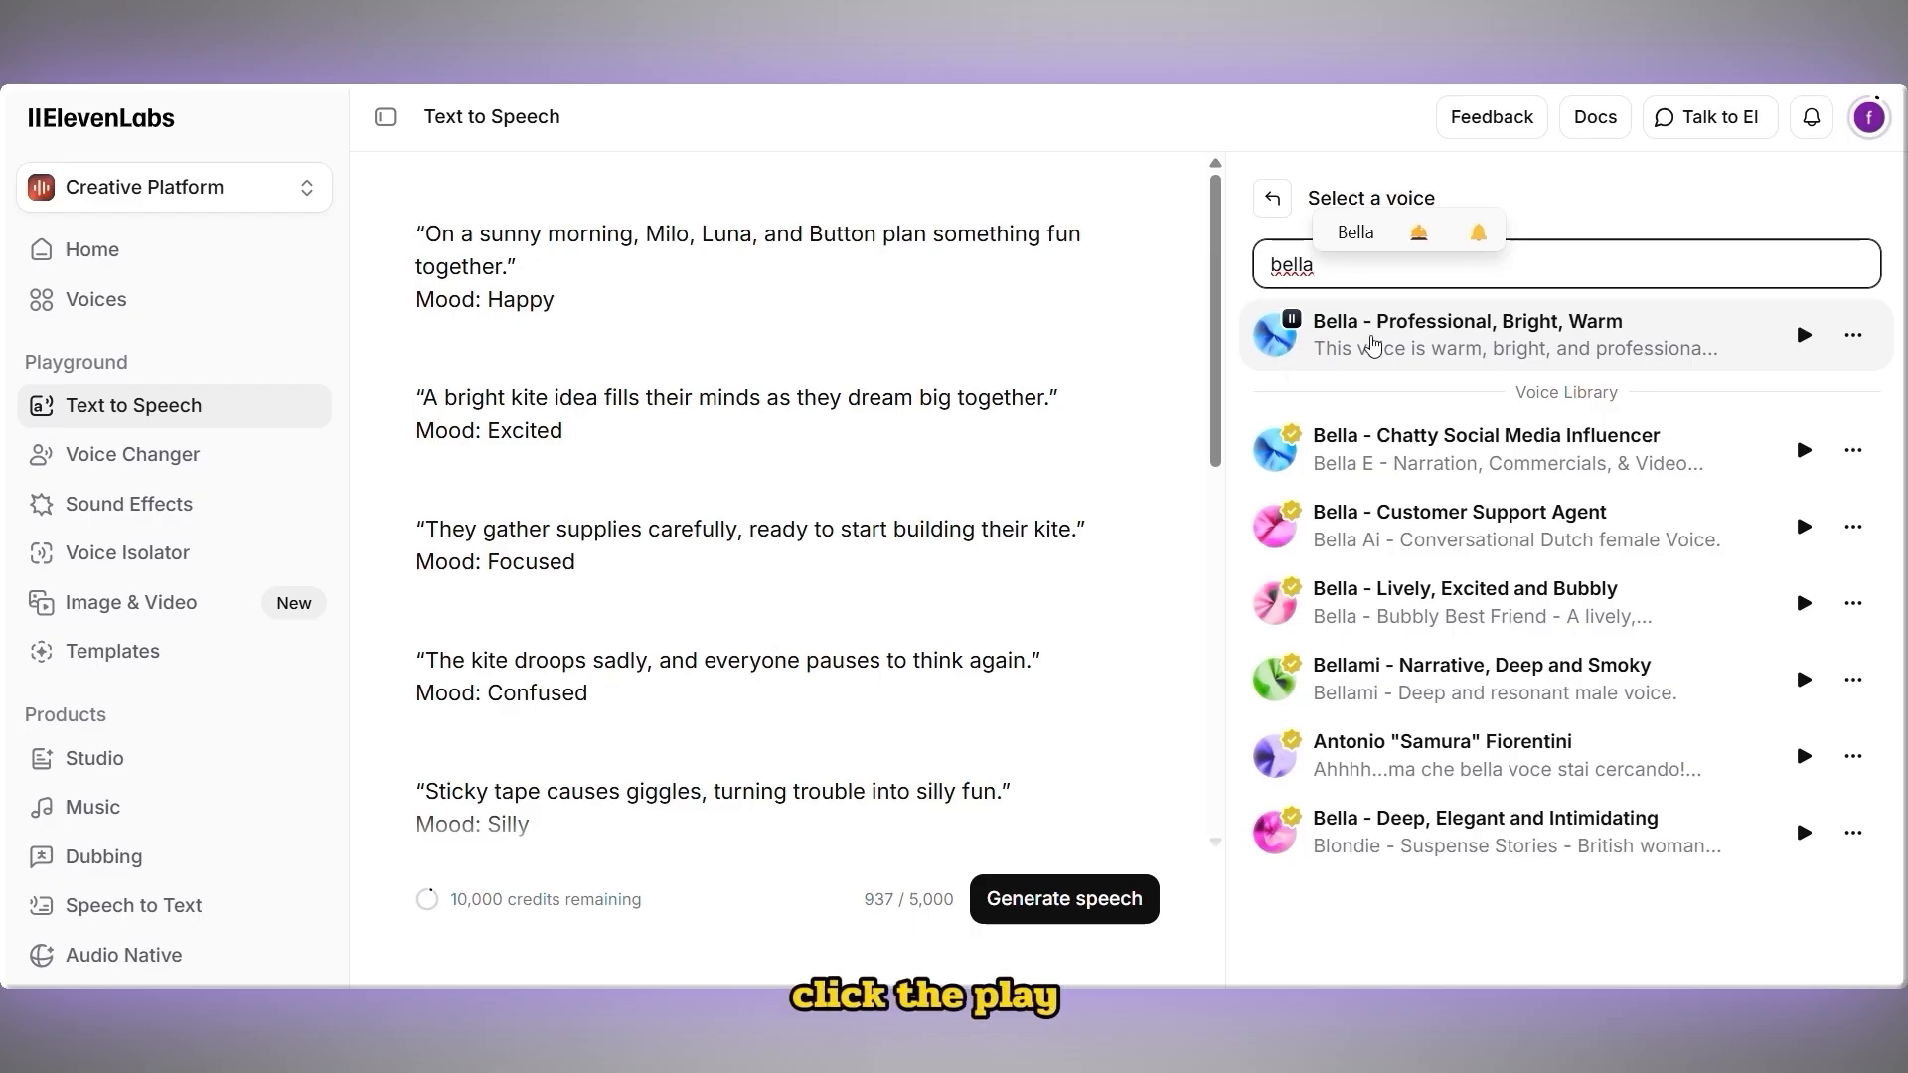
pyautogui.click(1804, 335)
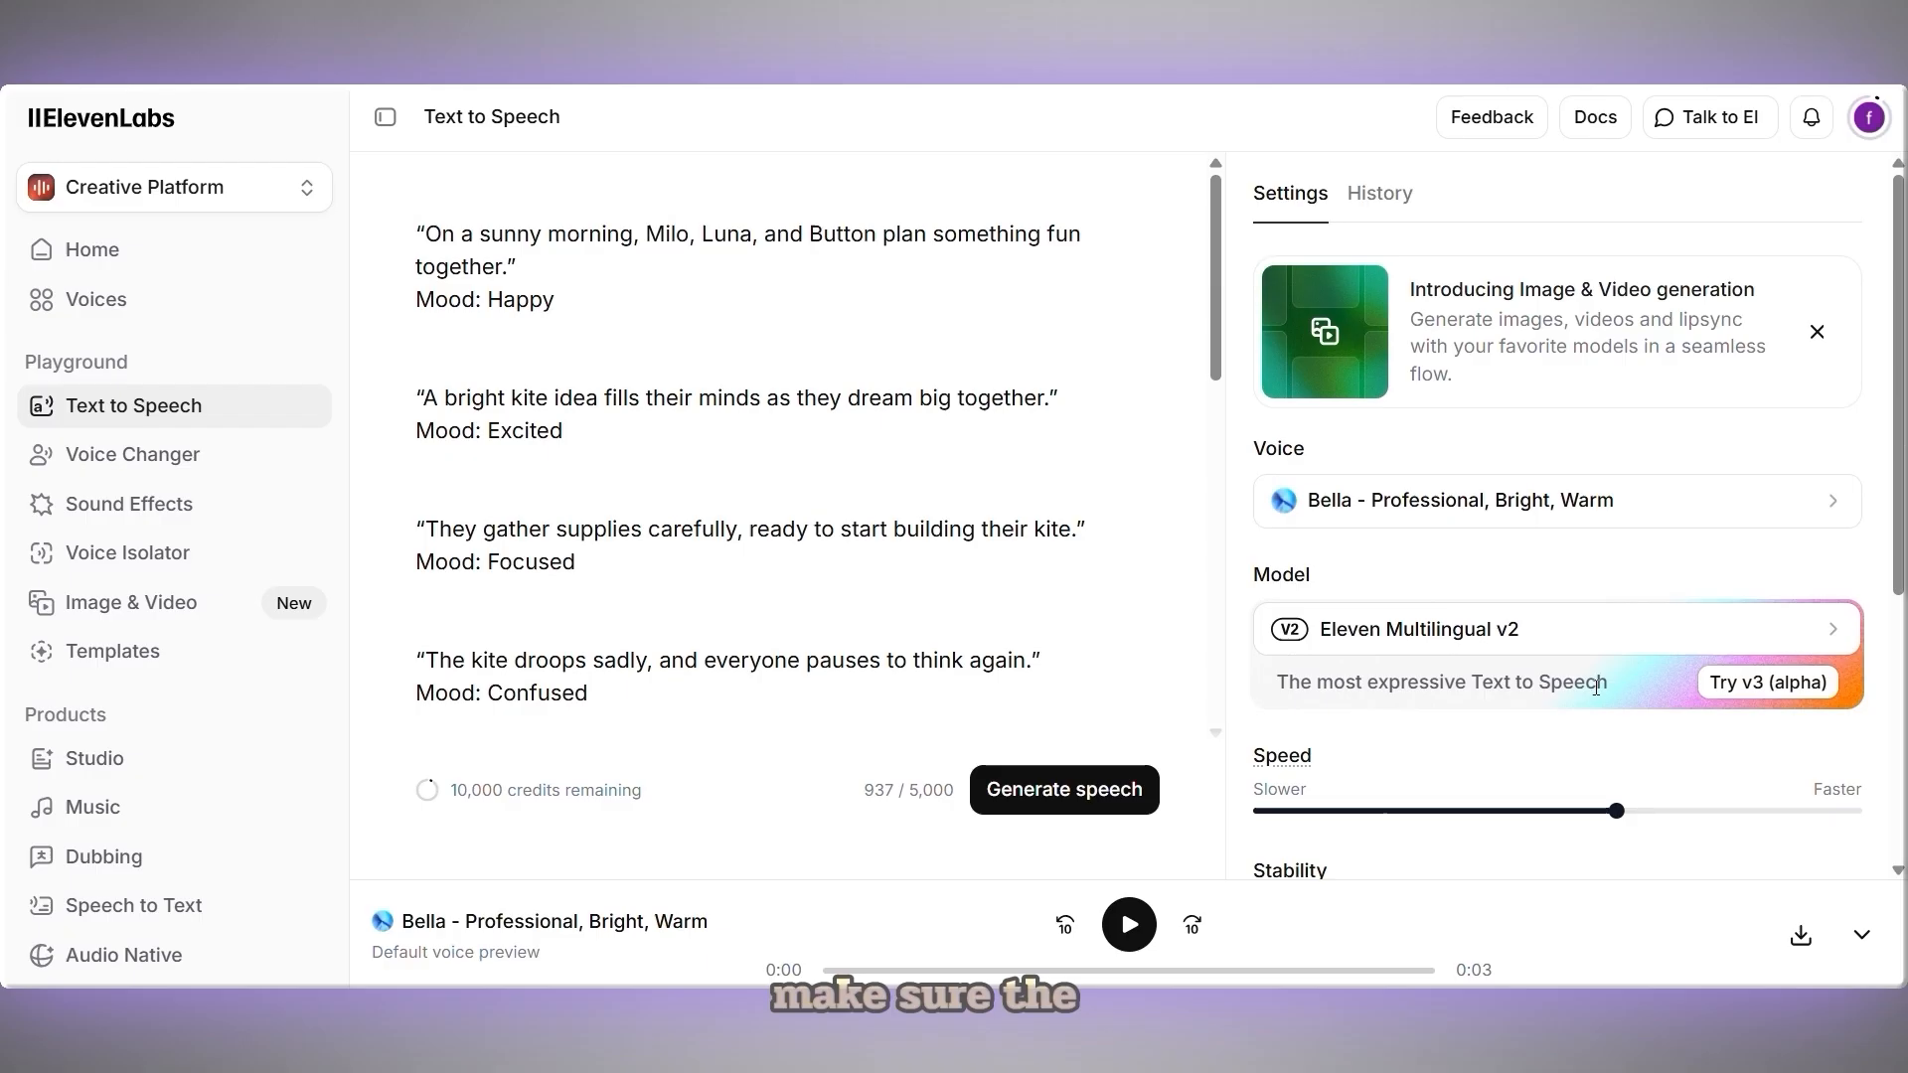
# Generate the speech from the narration script
pyautogui.scroll(-3, 1593, 703)
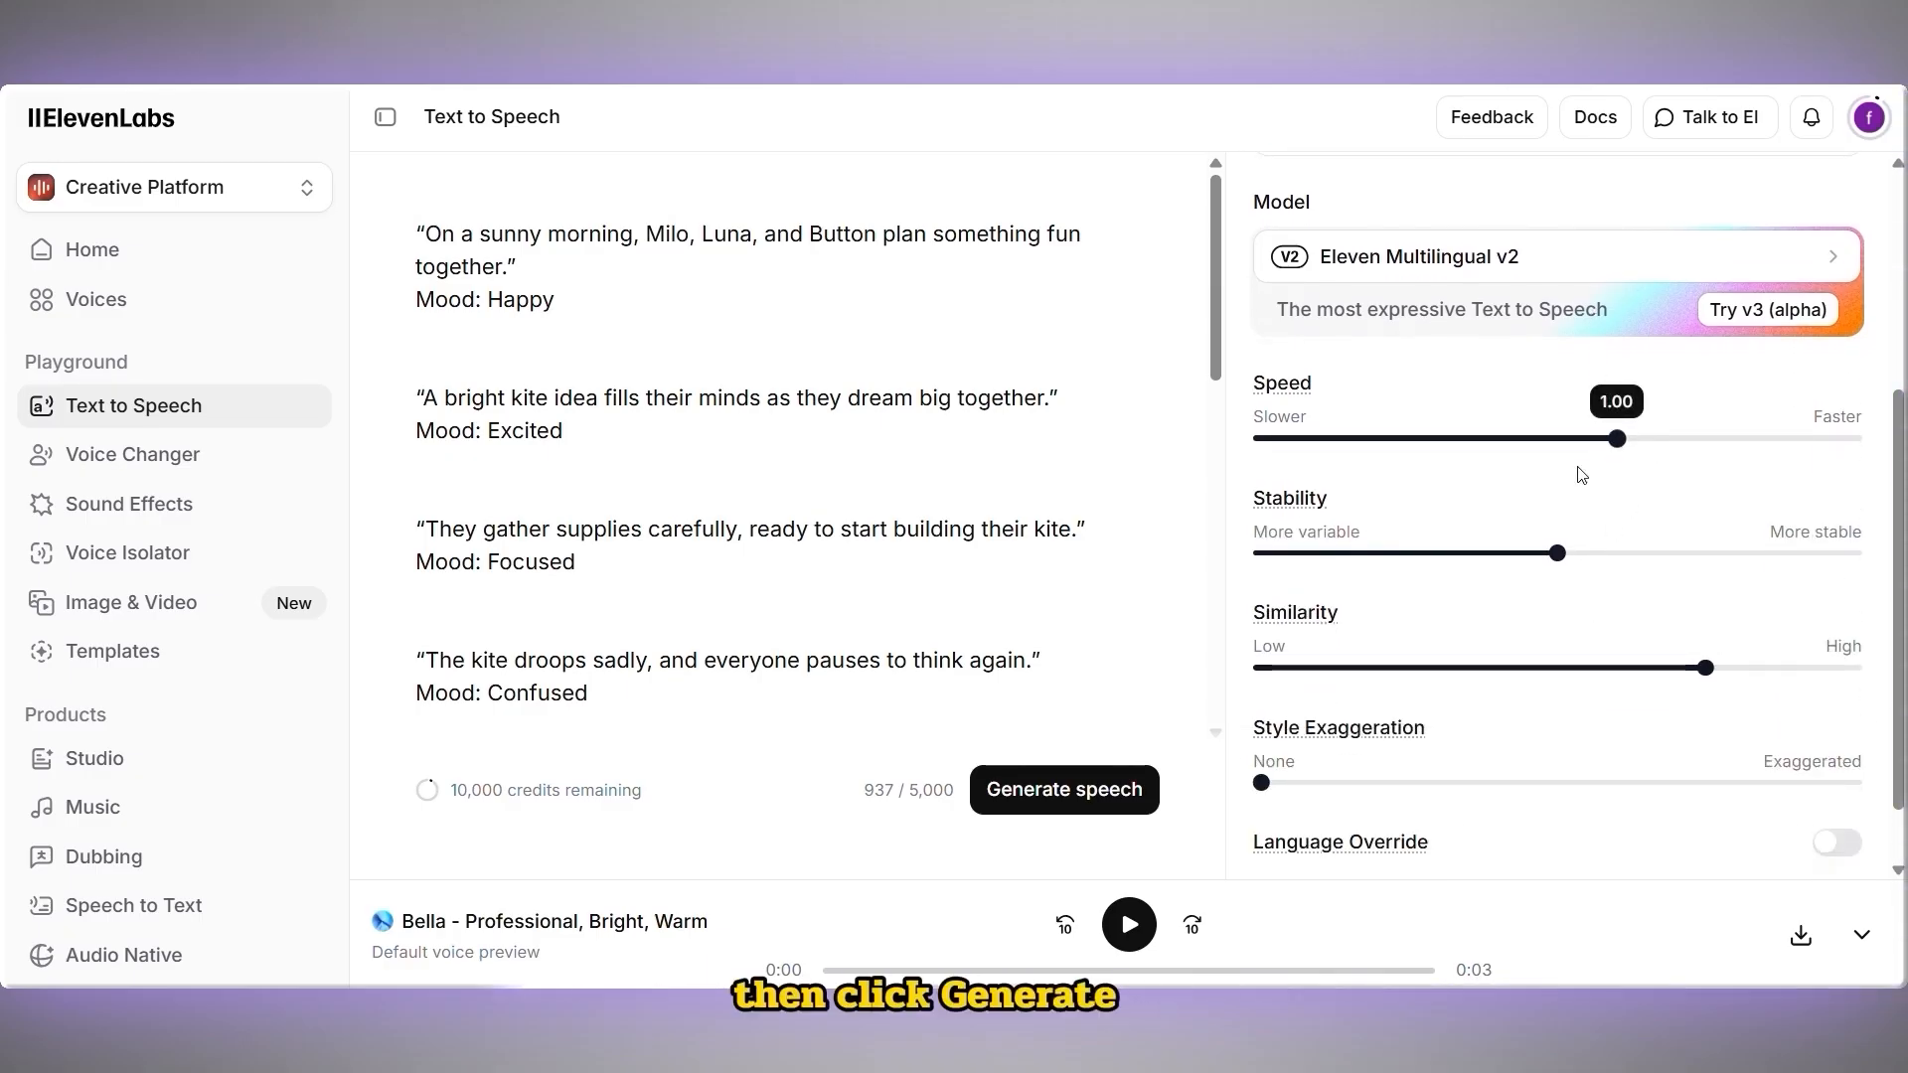
pyautogui.scroll(-1, 1576, 473)
pyautogui.click(1110, 807)
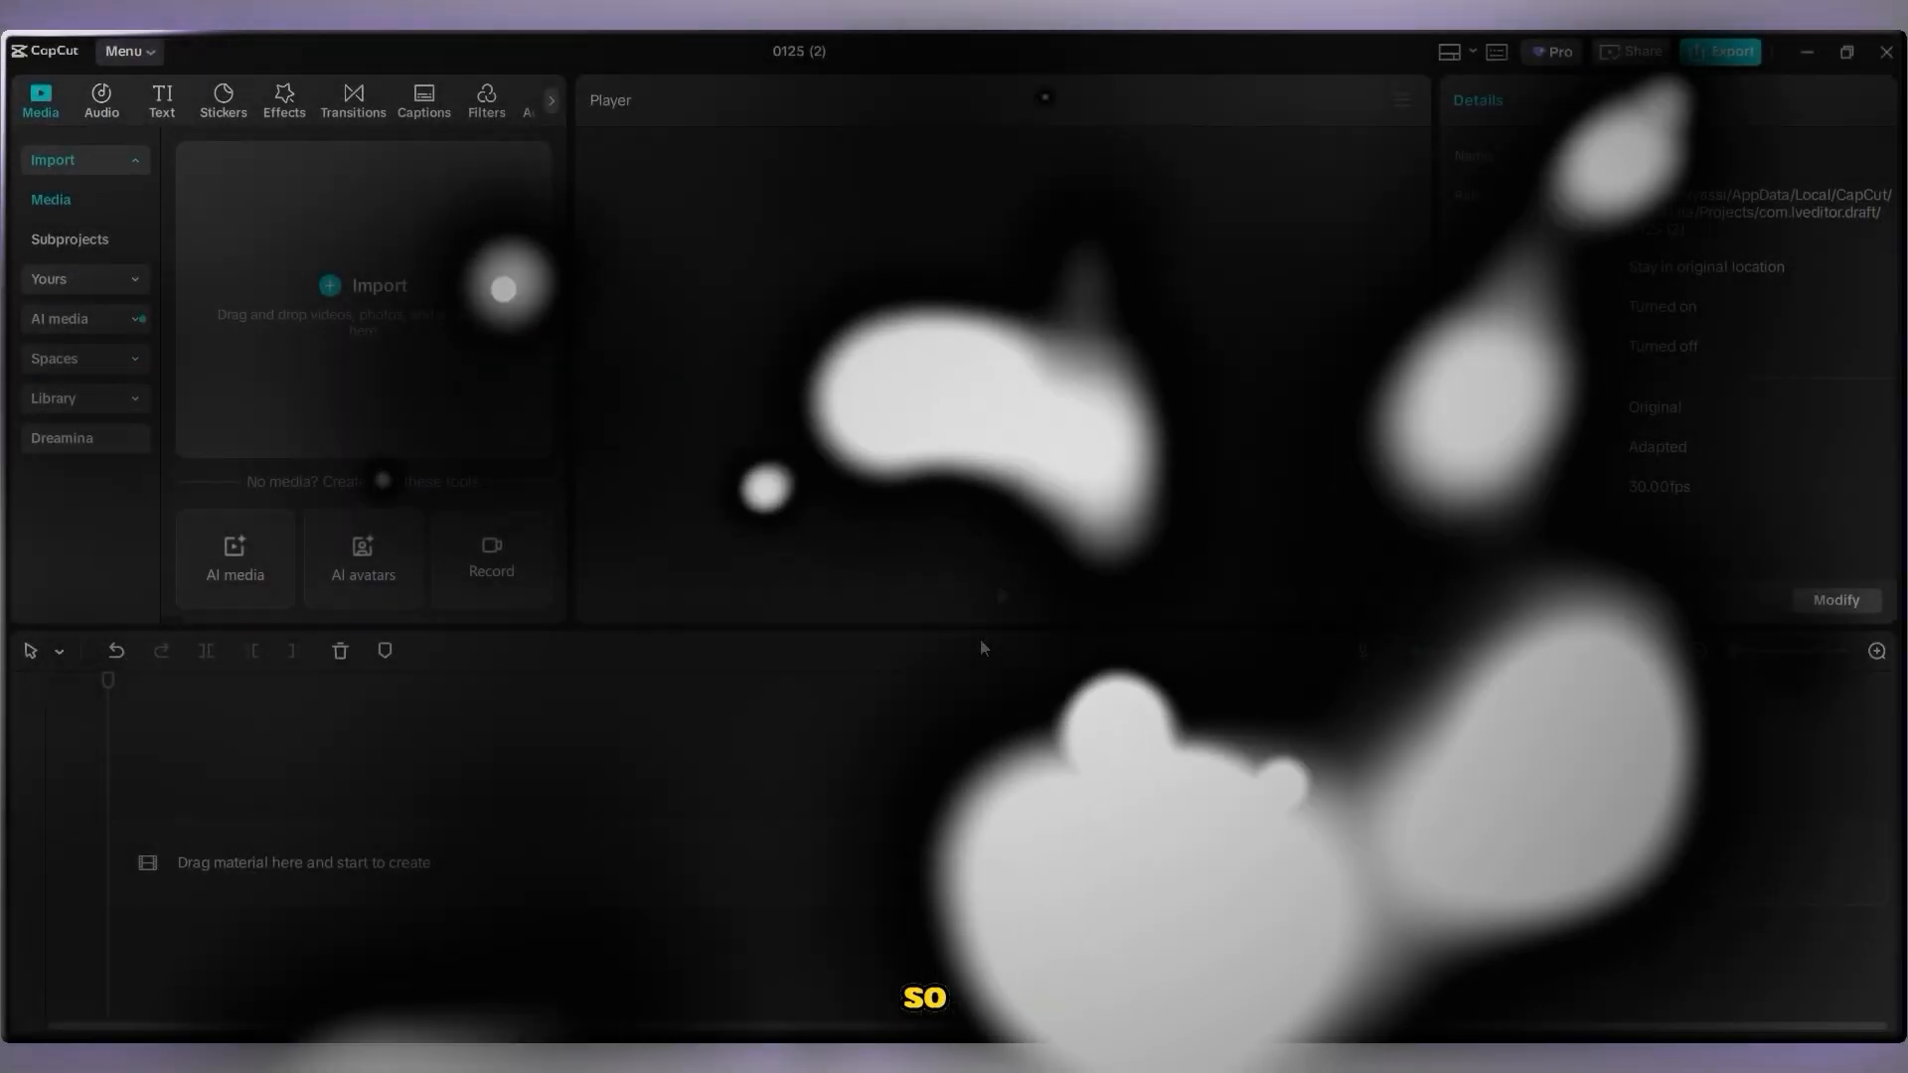
# Import the animation videos from the animated meta folder and the bella story MP3 into CapCut's media
pyautogui.hotkey('alt', 'Tab')
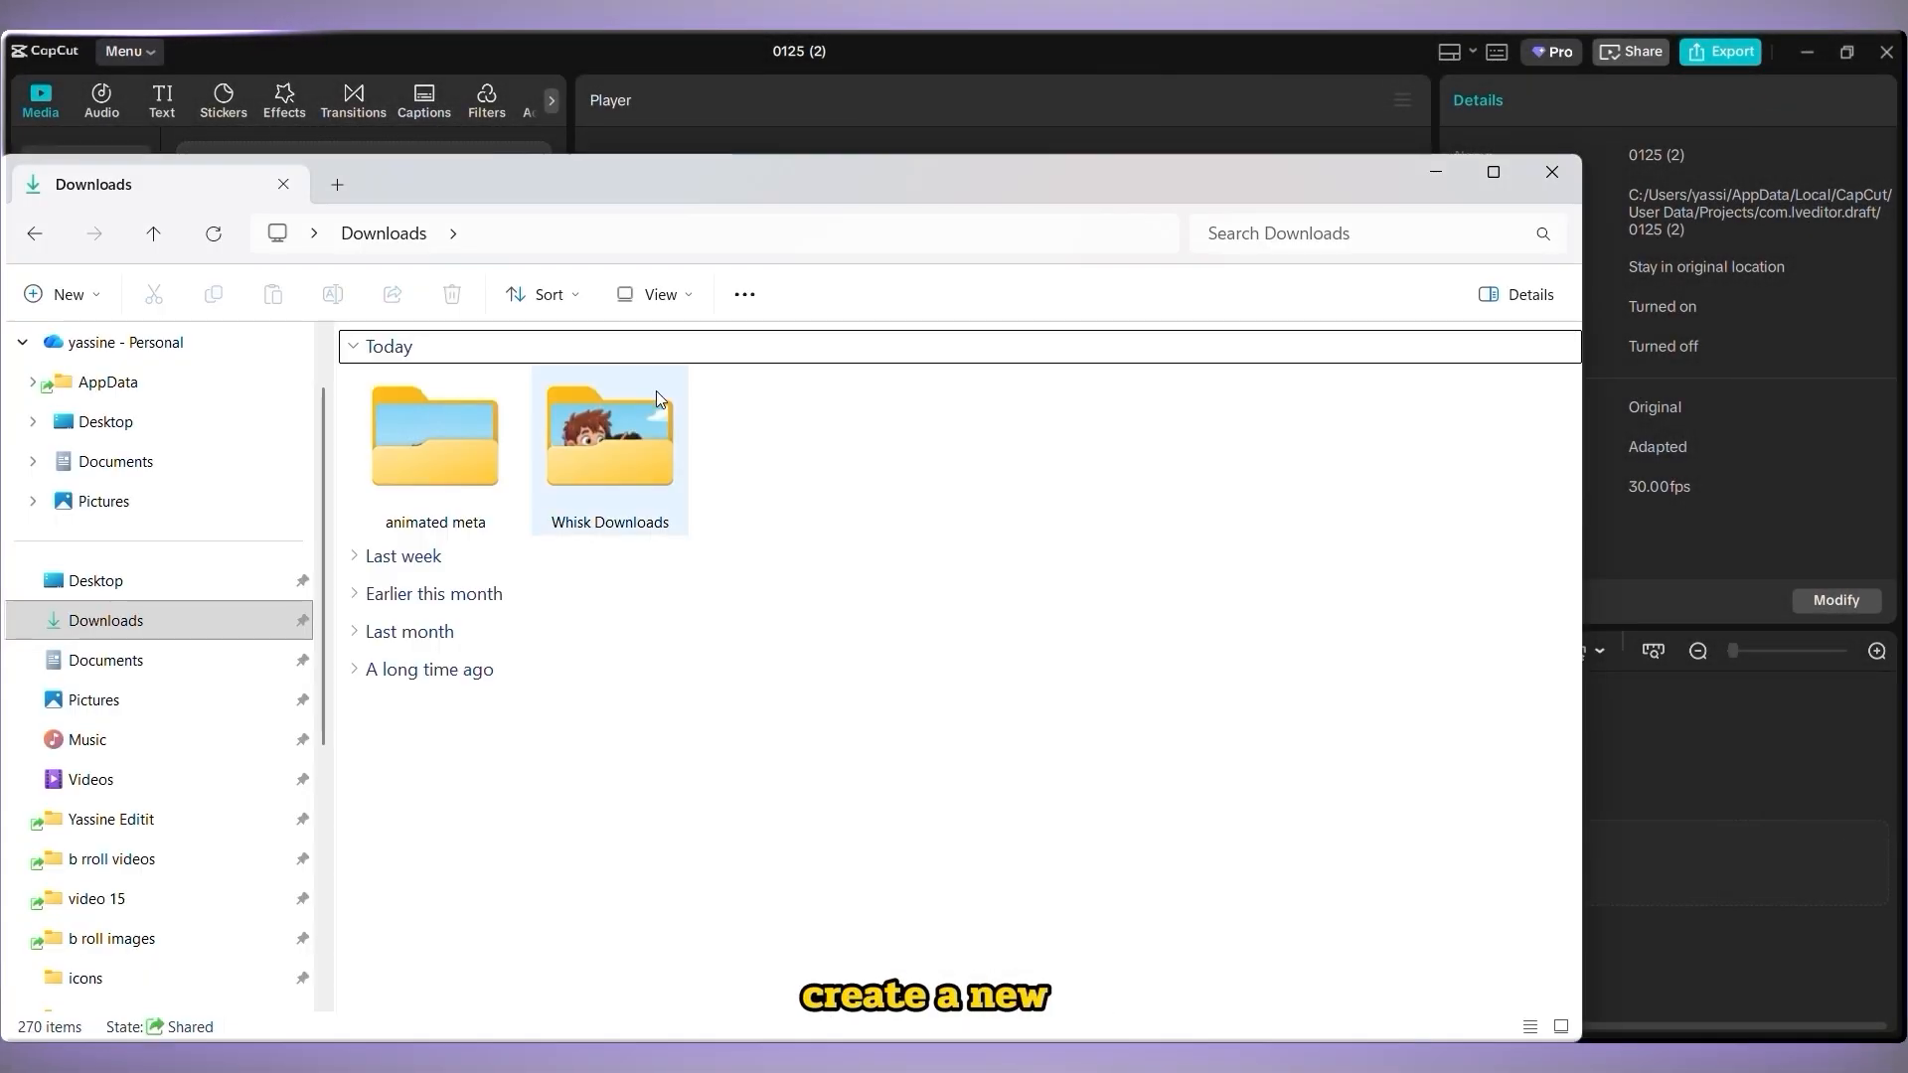
pyautogui.doubleClick(417, 447)
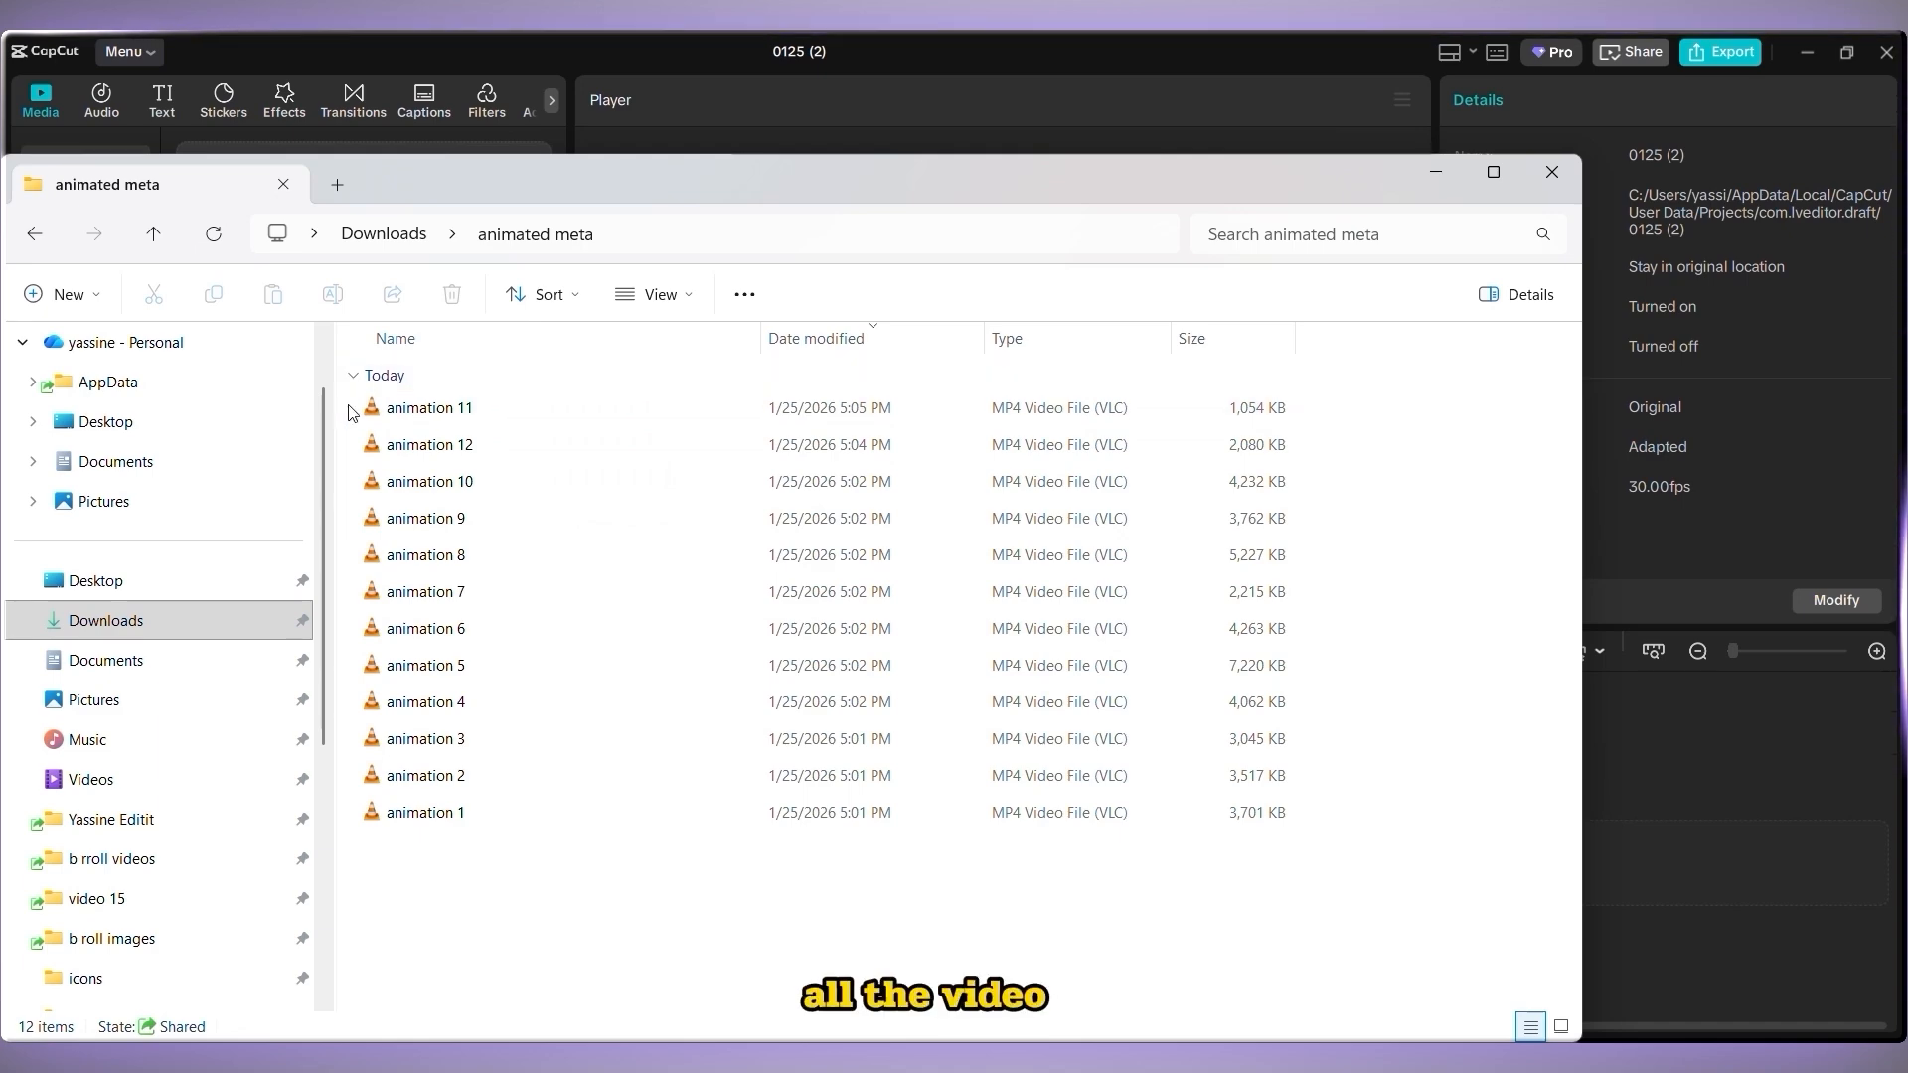
pyautogui.moveTo(354, 397); pyautogui.dragTo(762, 844)
pyautogui.moveTo(582, 182); pyautogui.dragTo(547, 547)
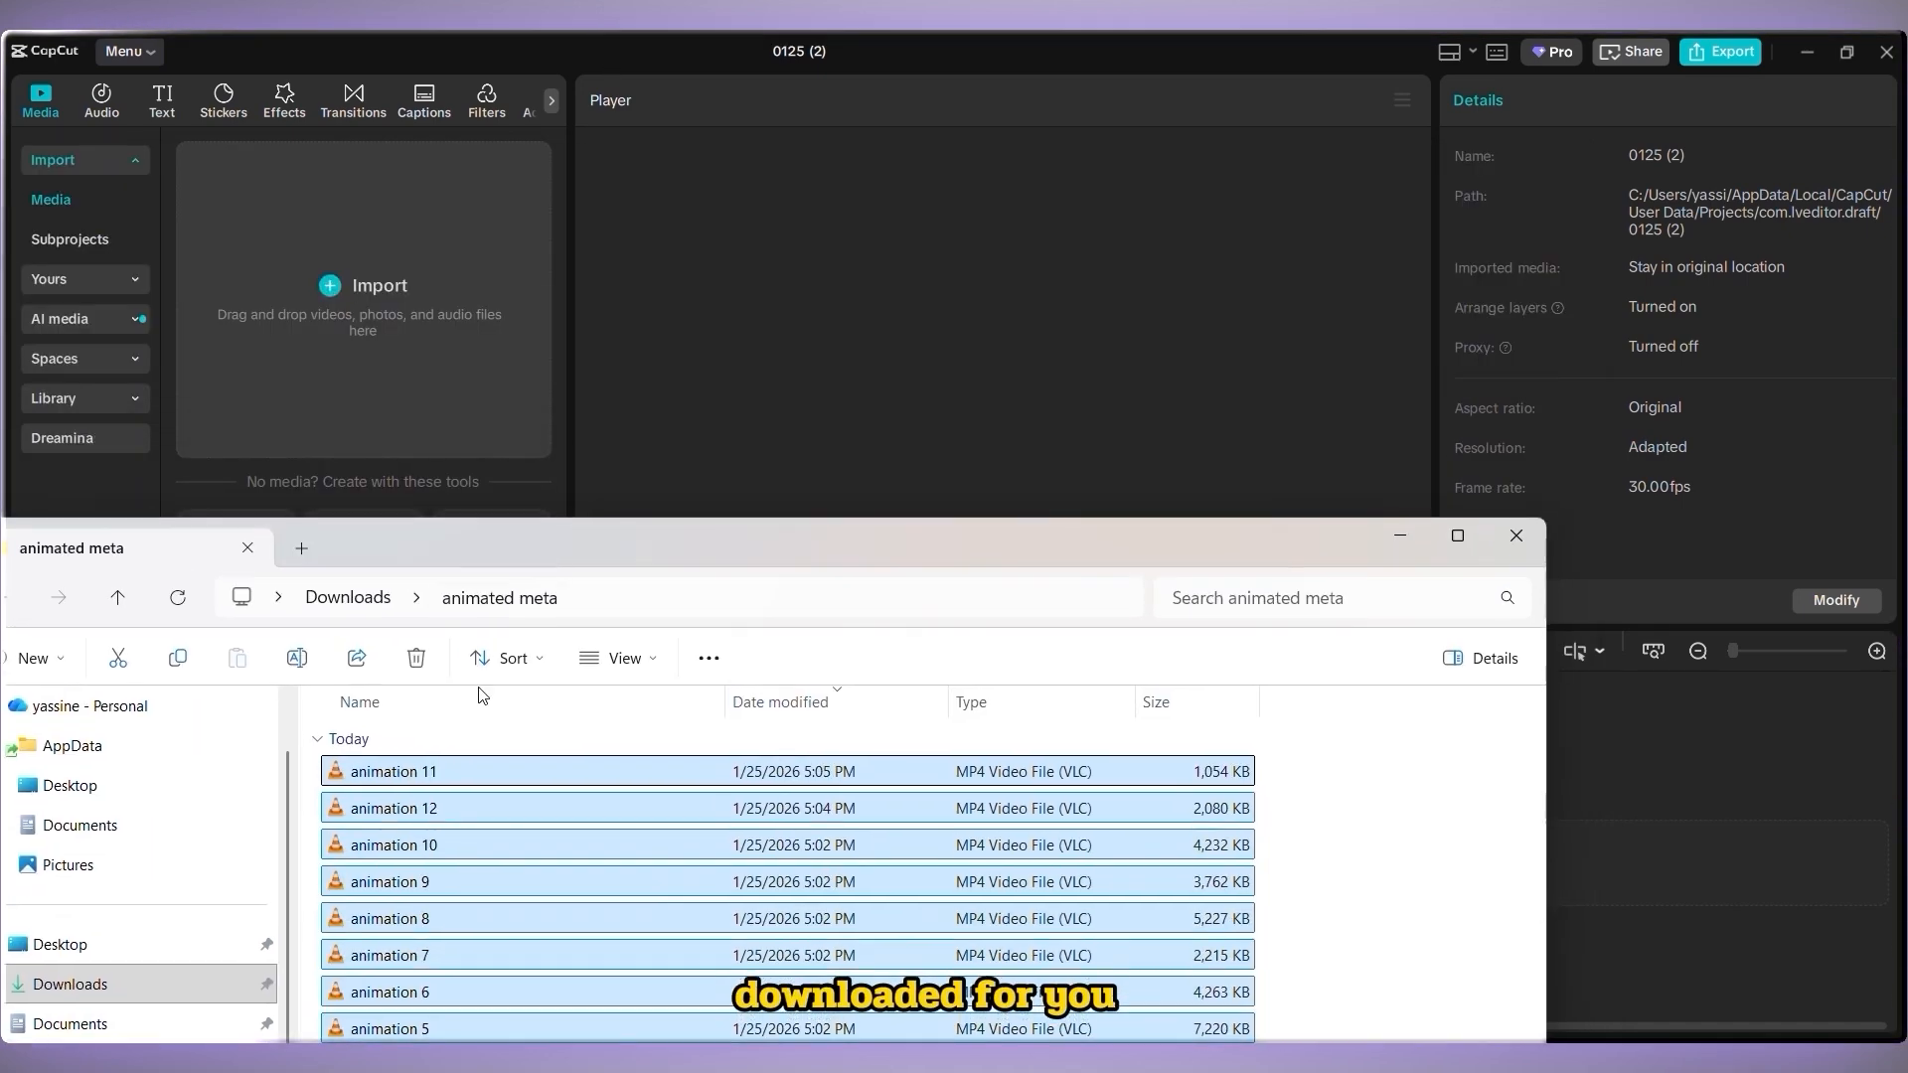
pyautogui.moveTo(422, 809); pyautogui.dragTo(371, 224)
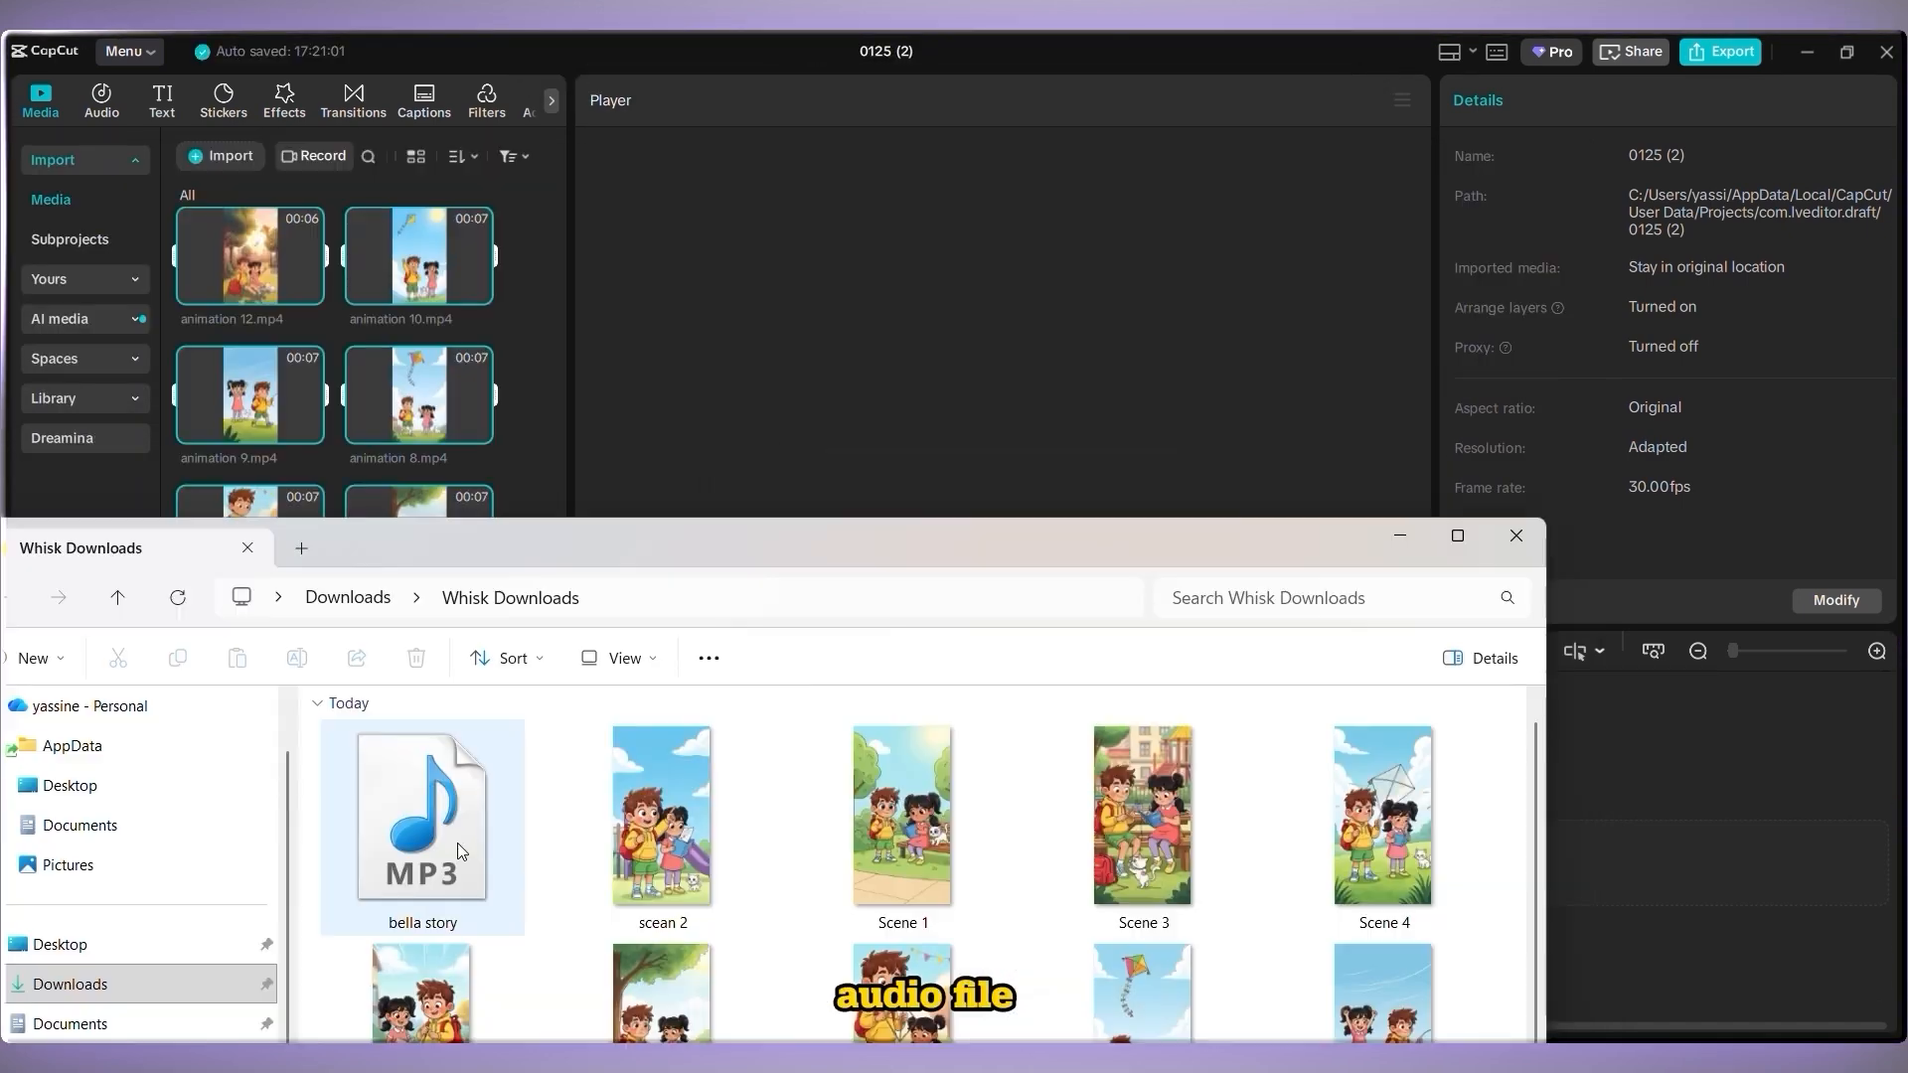
pyautogui.moveTo(457, 843); pyautogui.dragTo(515, 384)
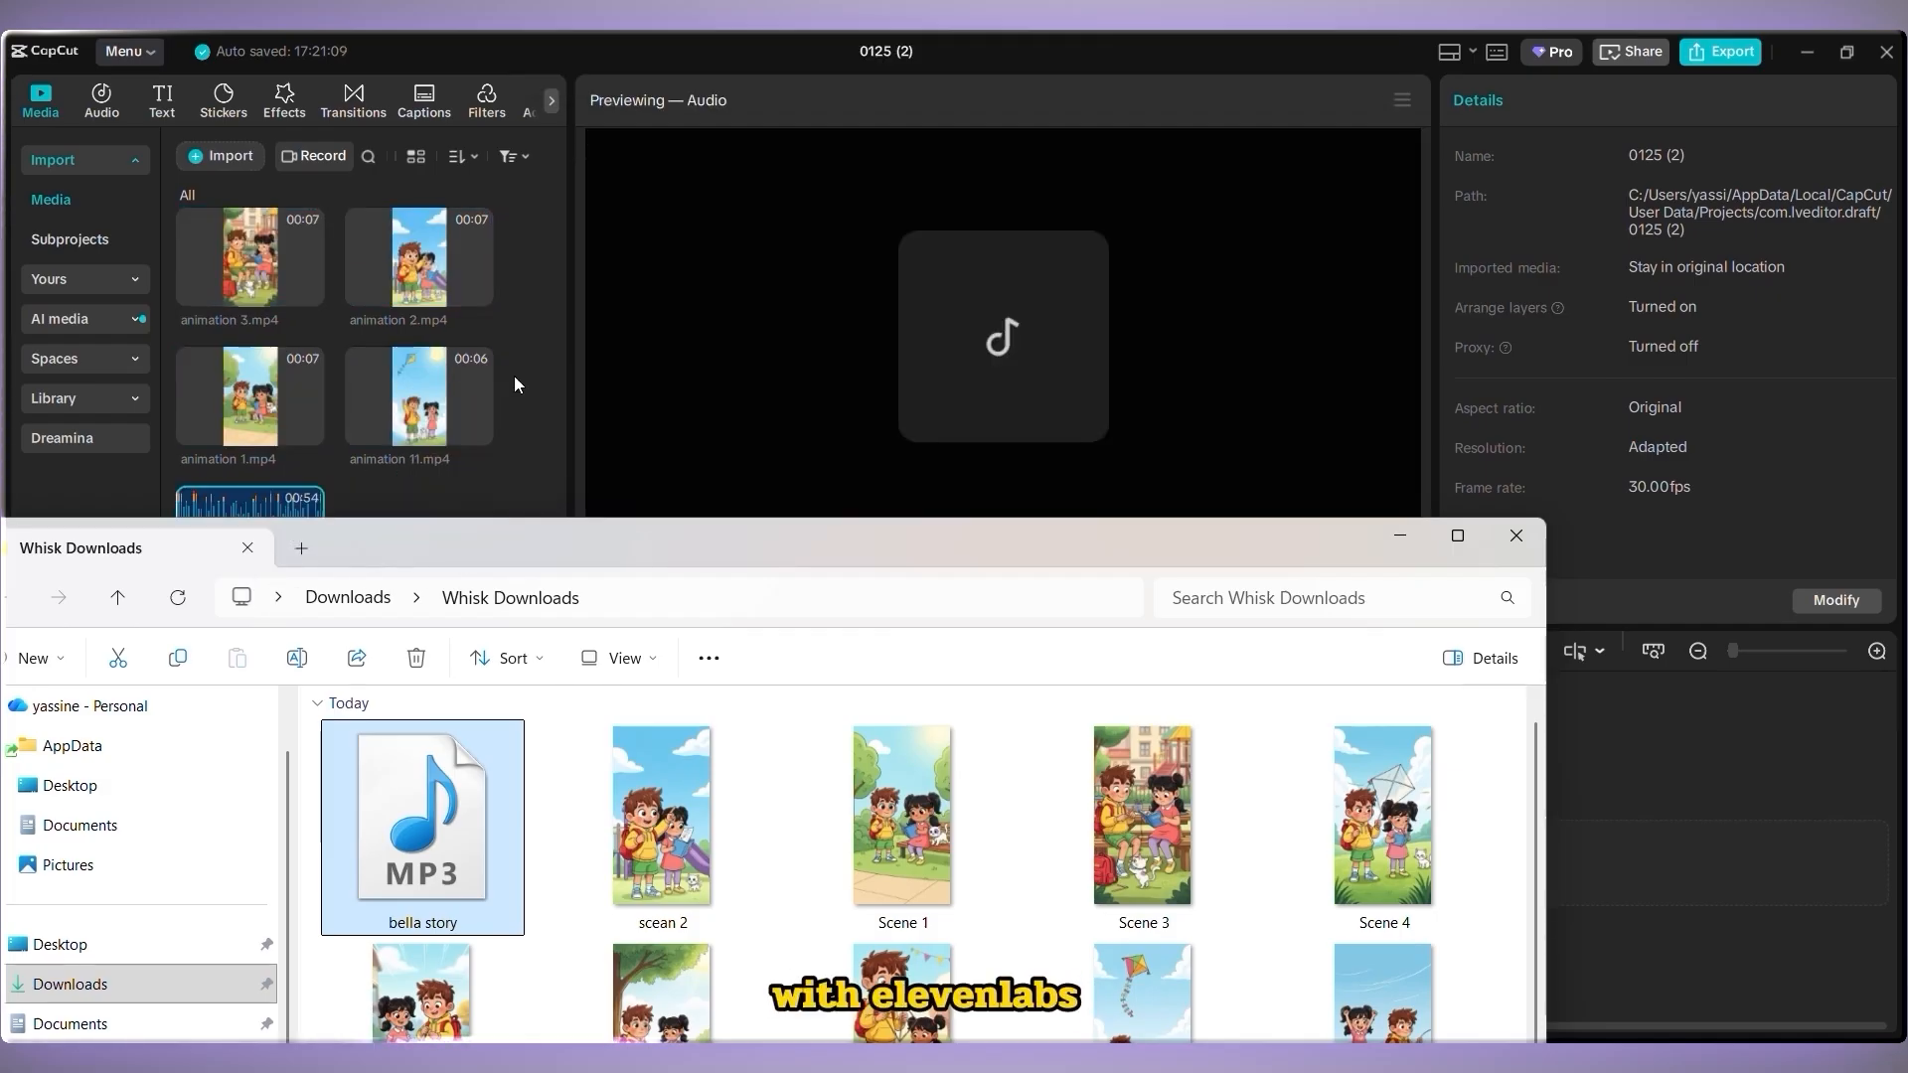
pyautogui.click(1490, 540)
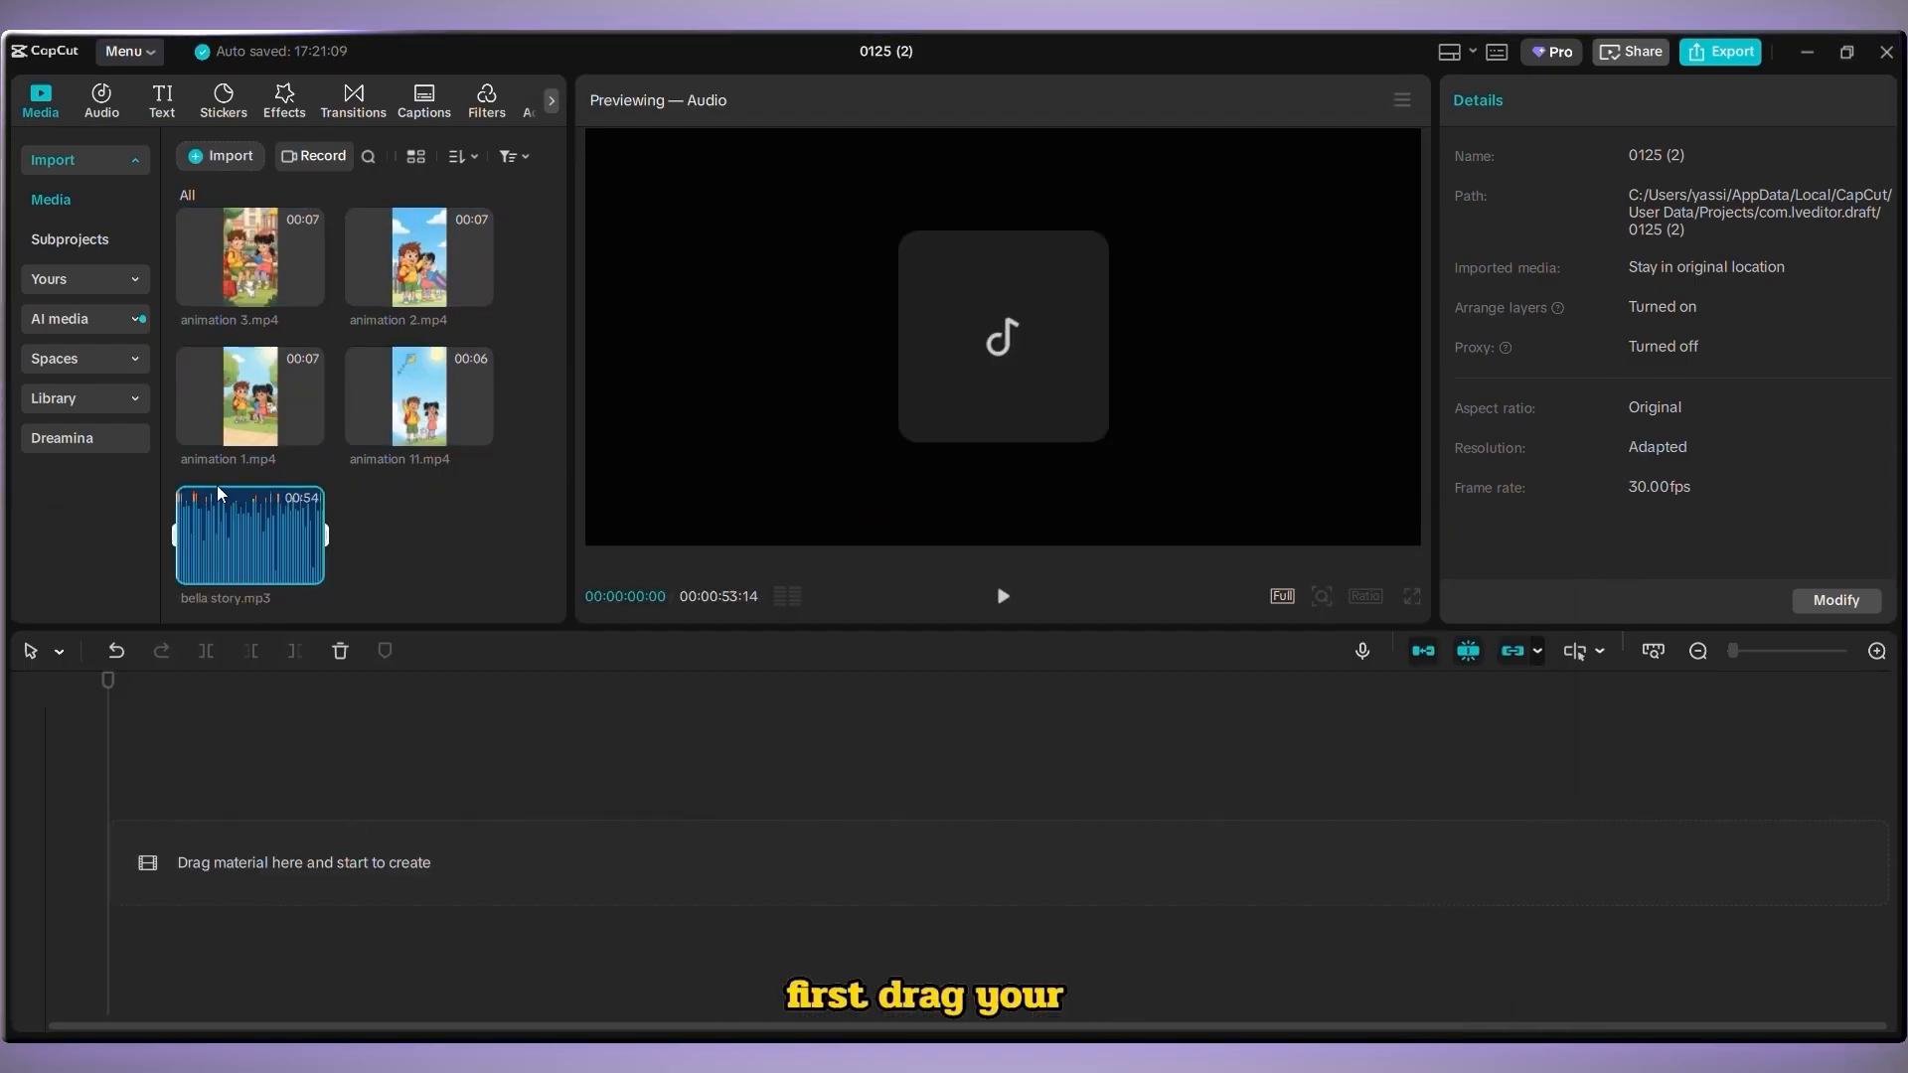
# Place the bella story narration audio on the timeline
pyautogui.moveTo(220, 494); pyautogui.dragTo(231, 872)
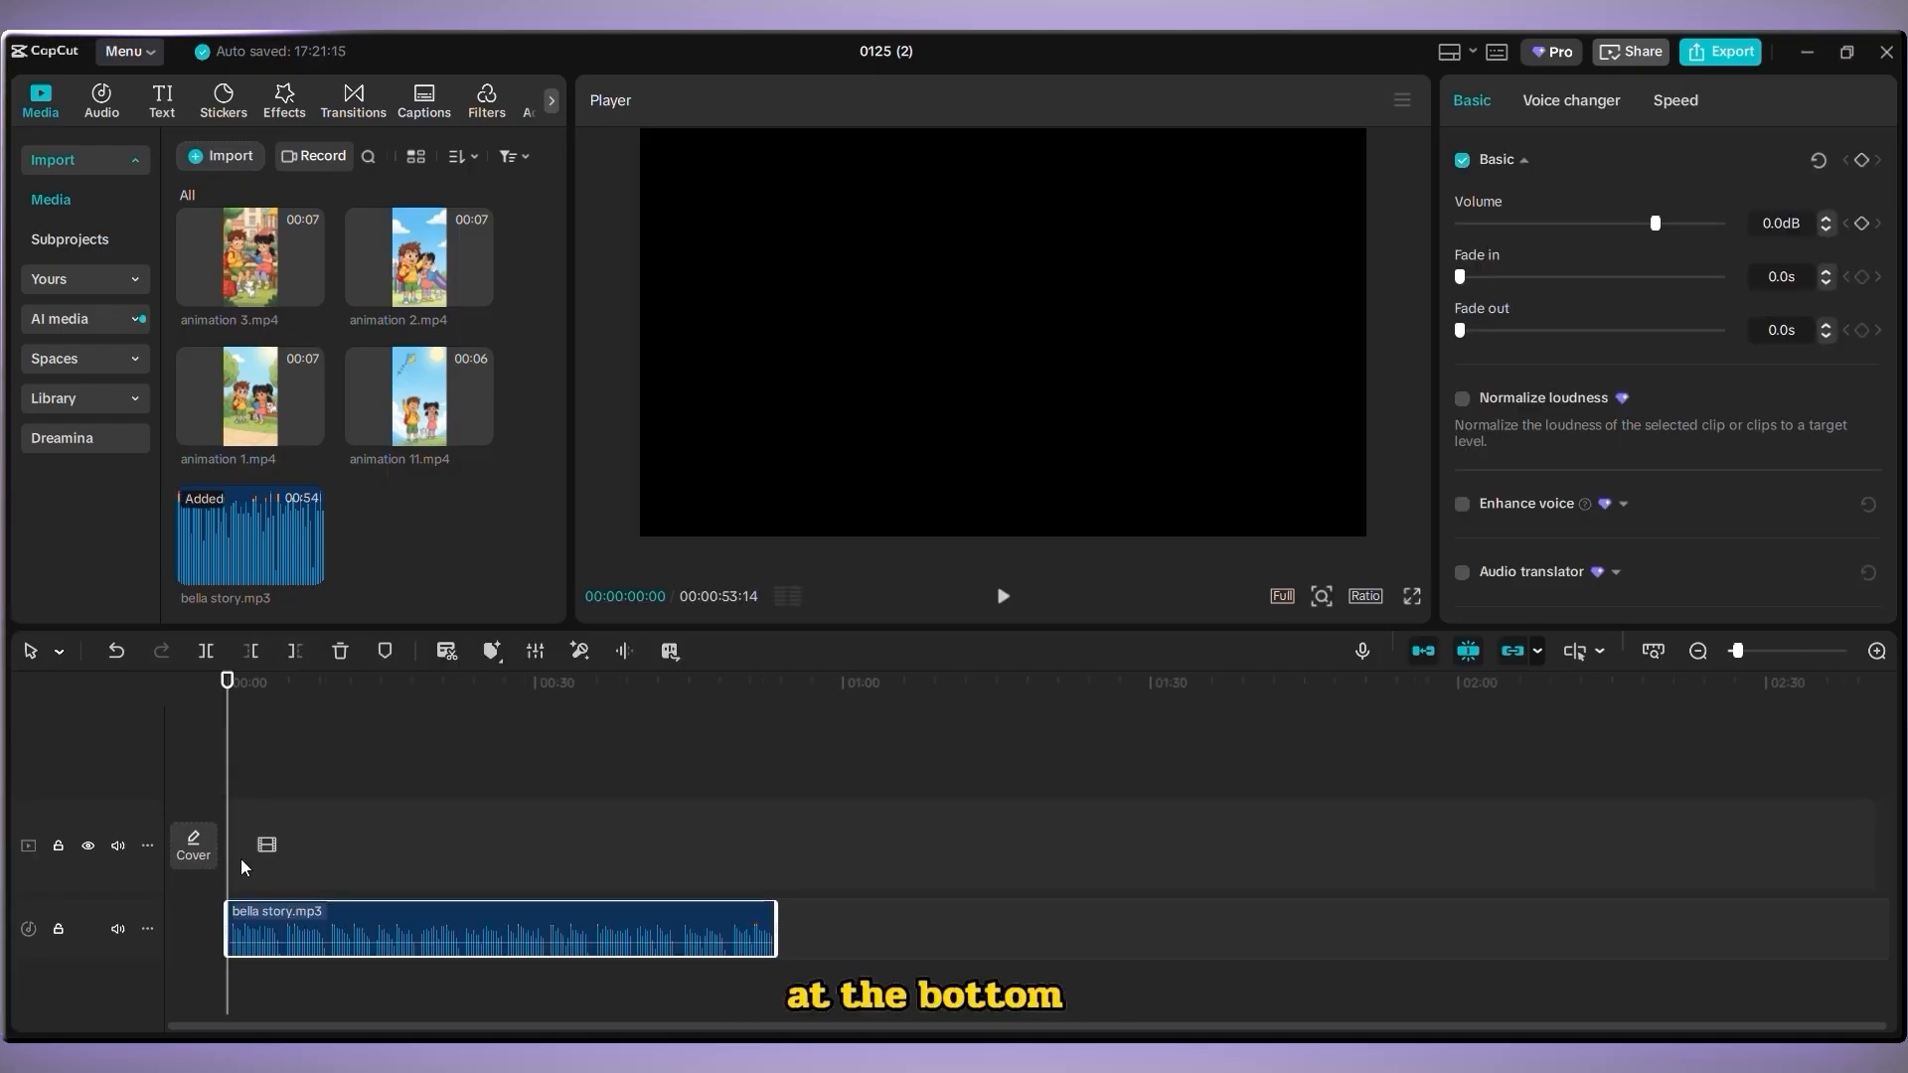
pyautogui.moveTo(221, 684); pyautogui.dragTo(283, 702)
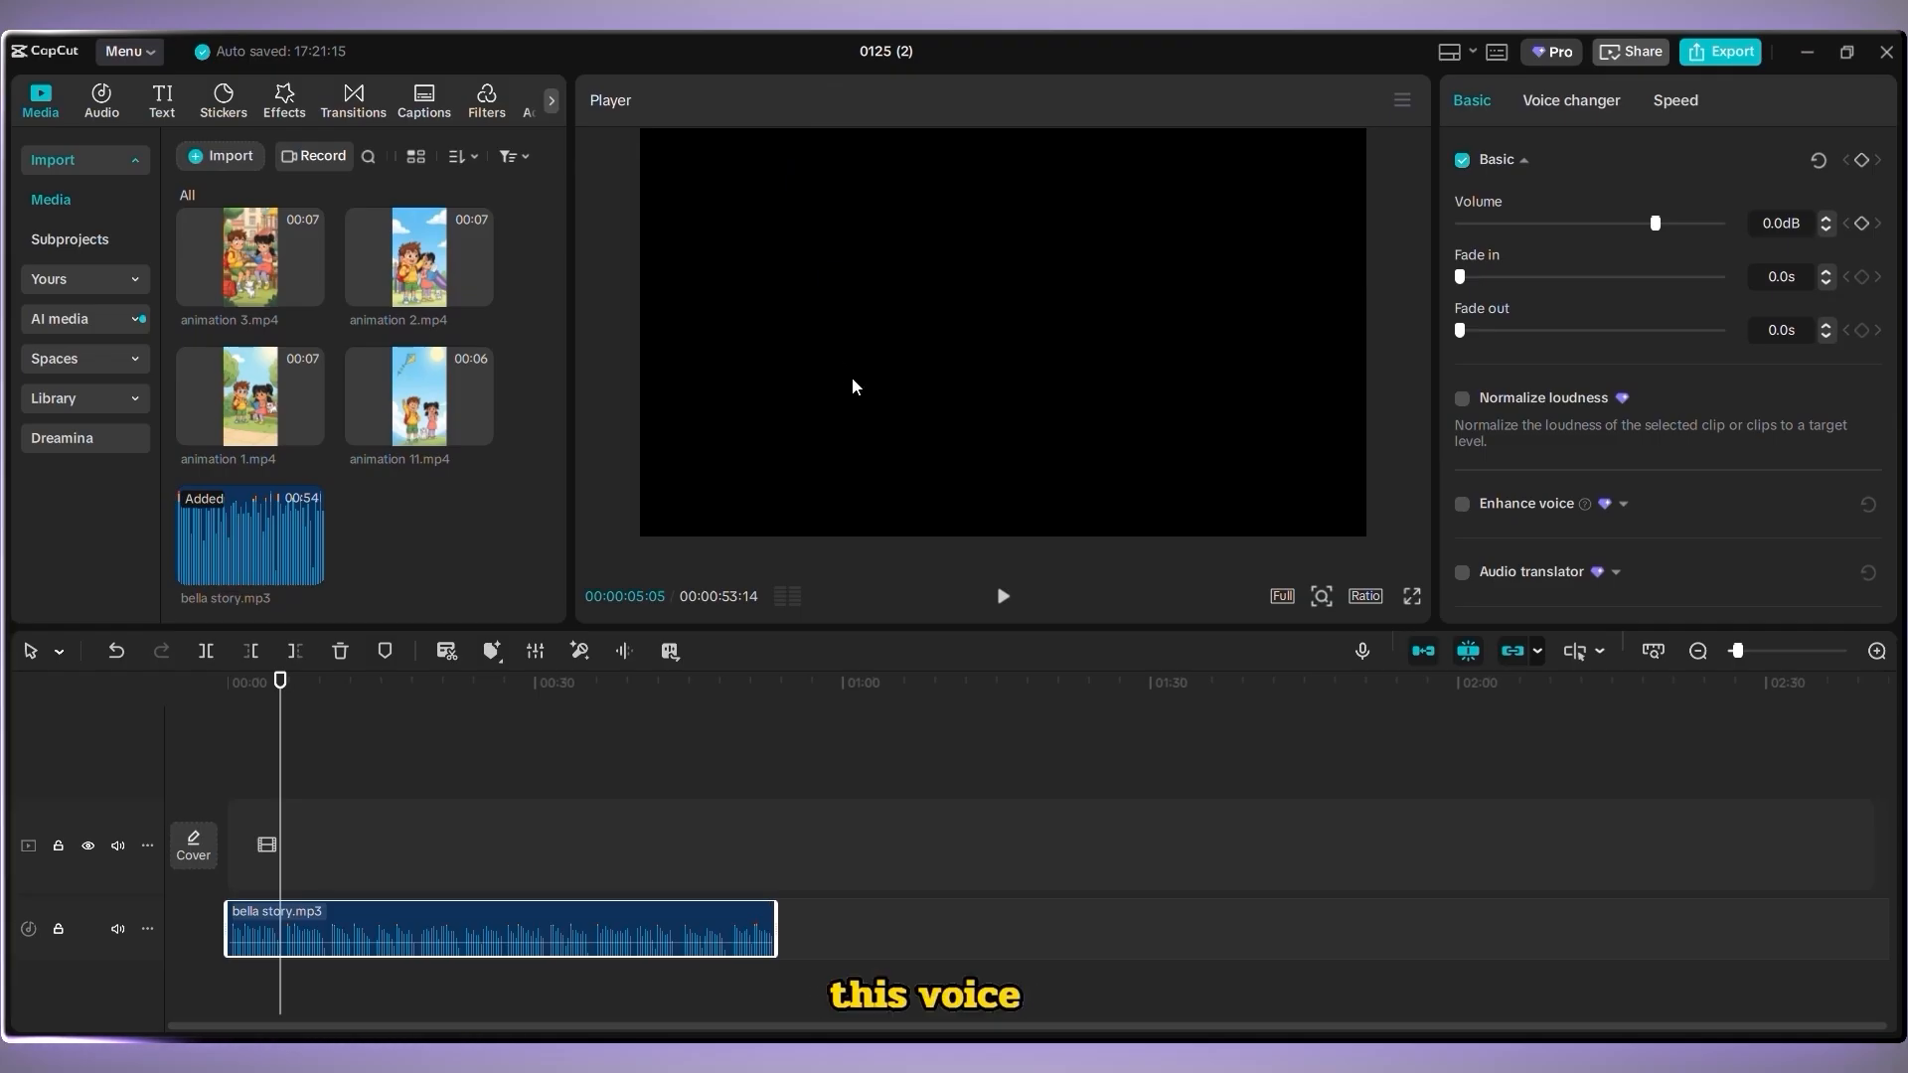
pyautogui.click(1877, 651)
pyautogui.click(1877, 651)
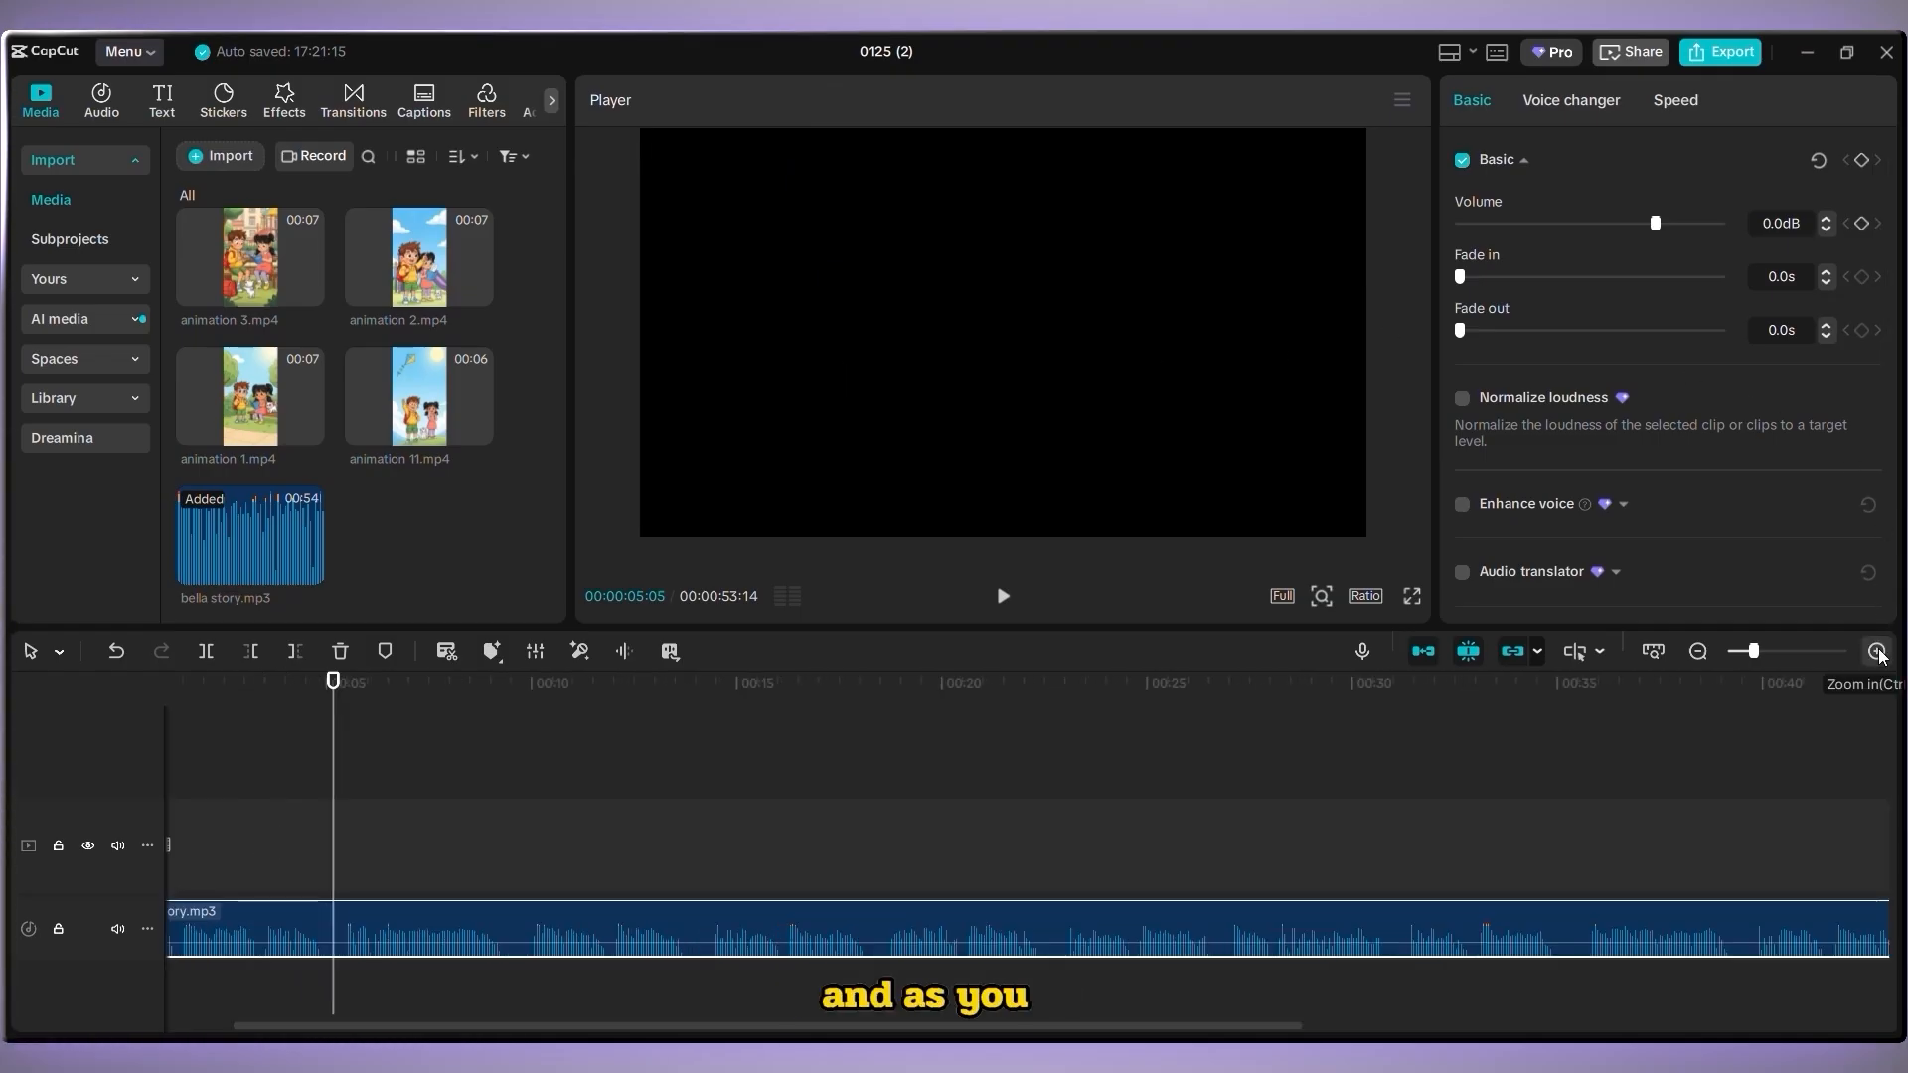
pyautogui.moveTo(320, 685); pyautogui.dragTo(84, 741)
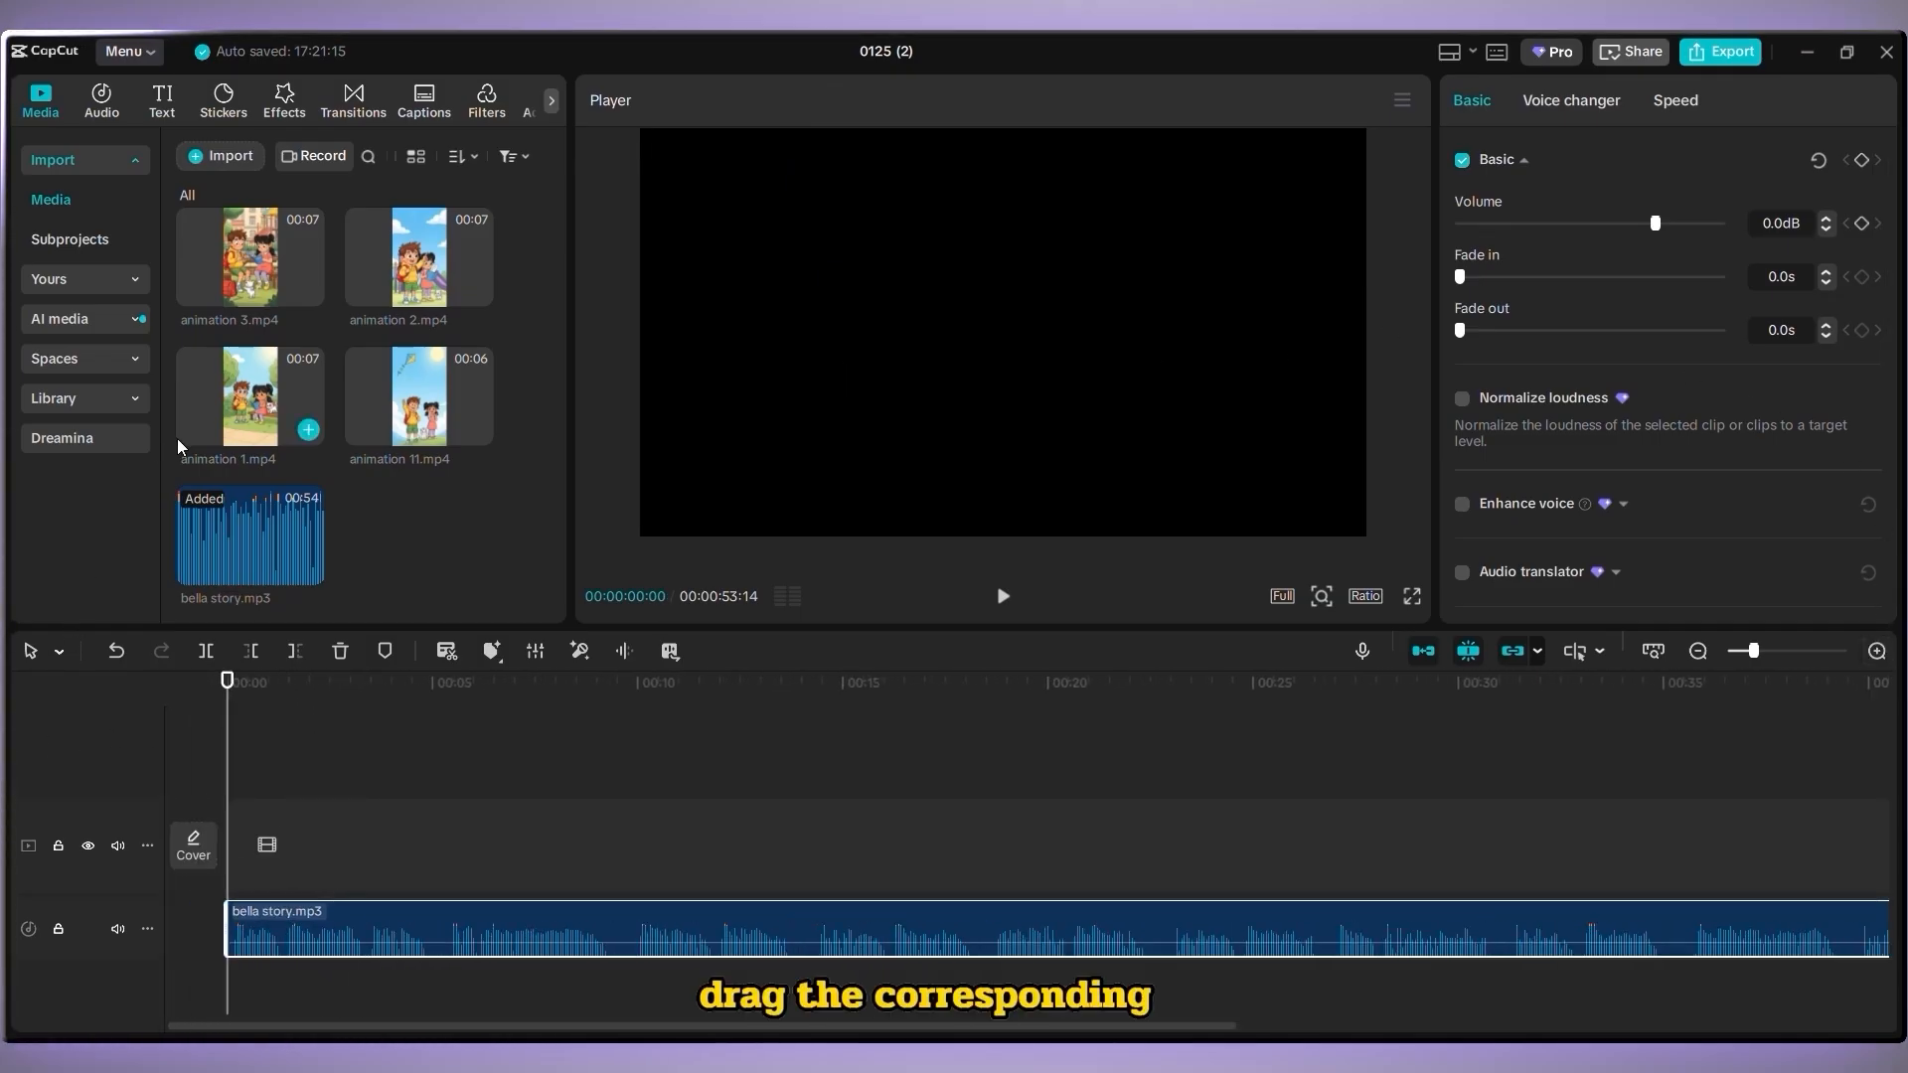
# Add animation 1 and animation 2 to the video track, trimming the clips to match the narration
pyautogui.moveTo(268, 407); pyautogui.dragTo(260, 847)
pyautogui.press('space')
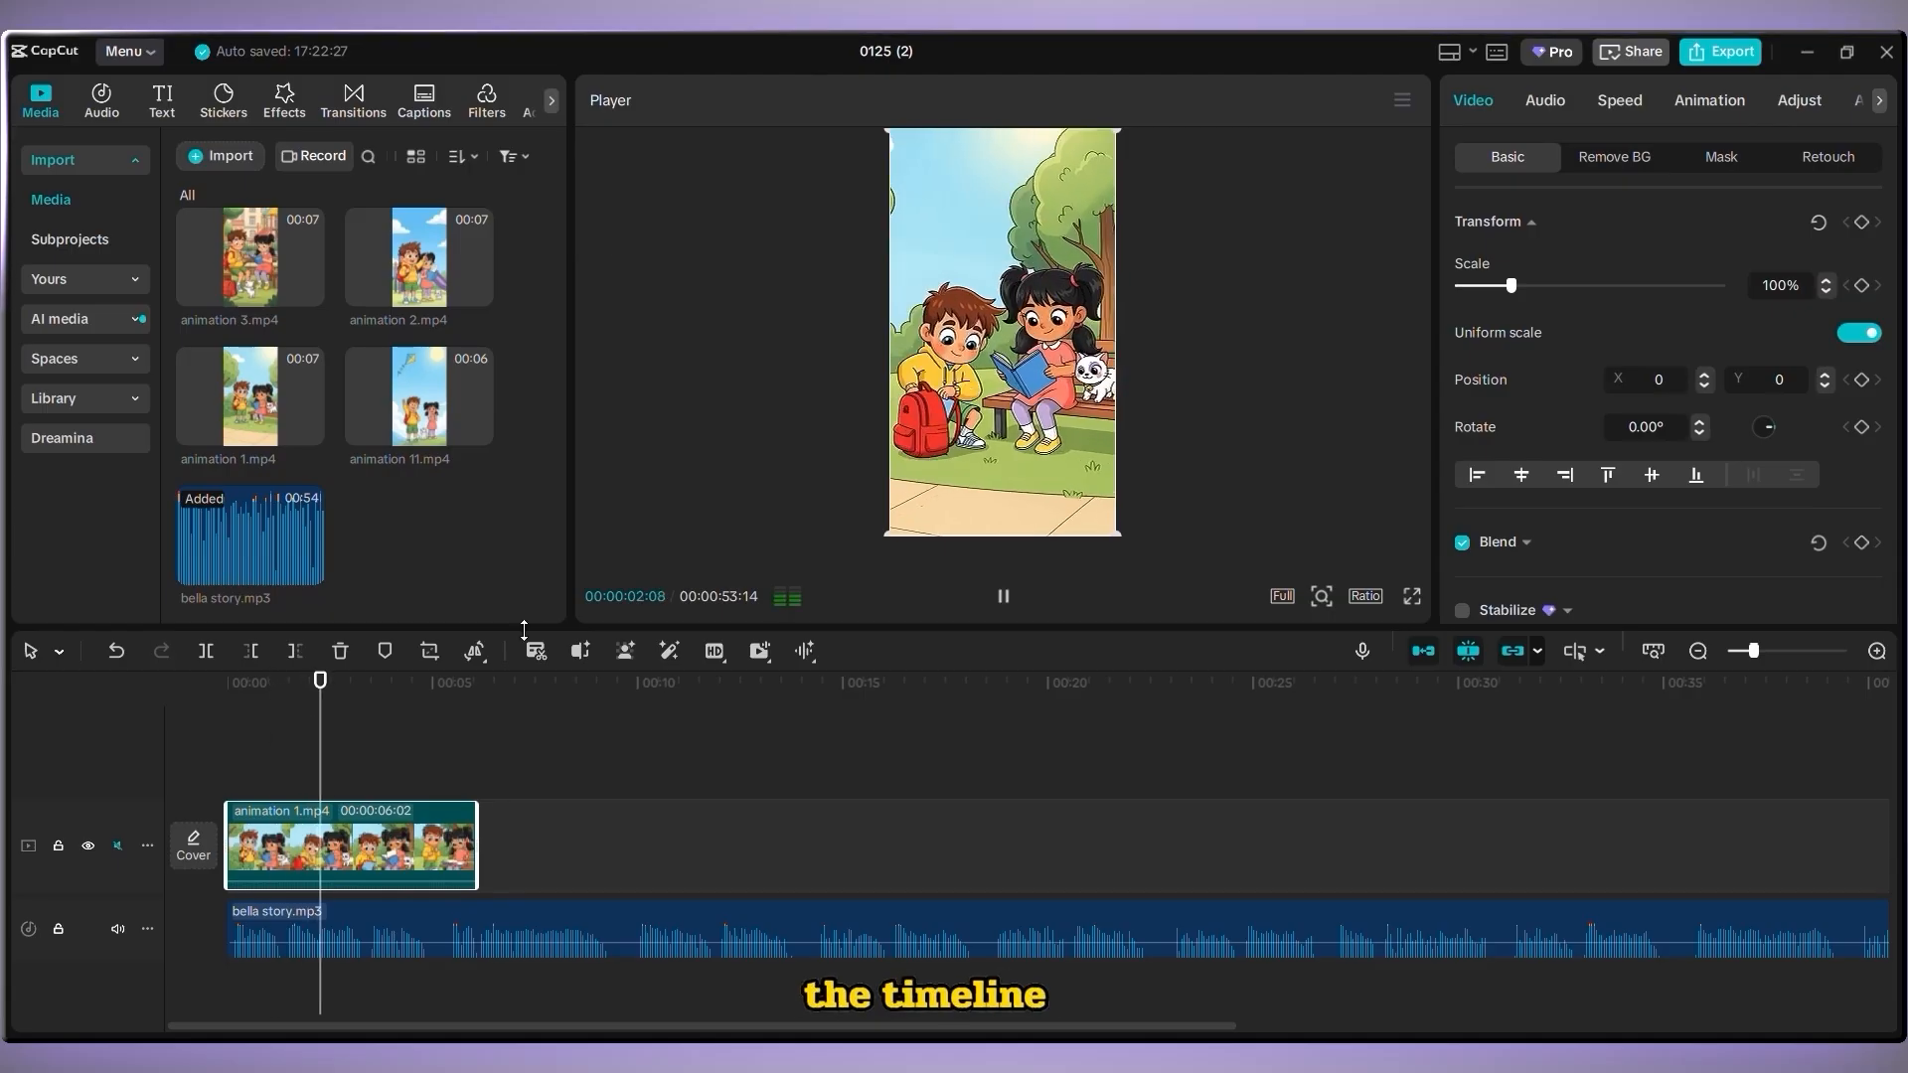
pyautogui.press('space')
pyautogui.moveTo(420, 260); pyautogui.dragTo(430, 870)
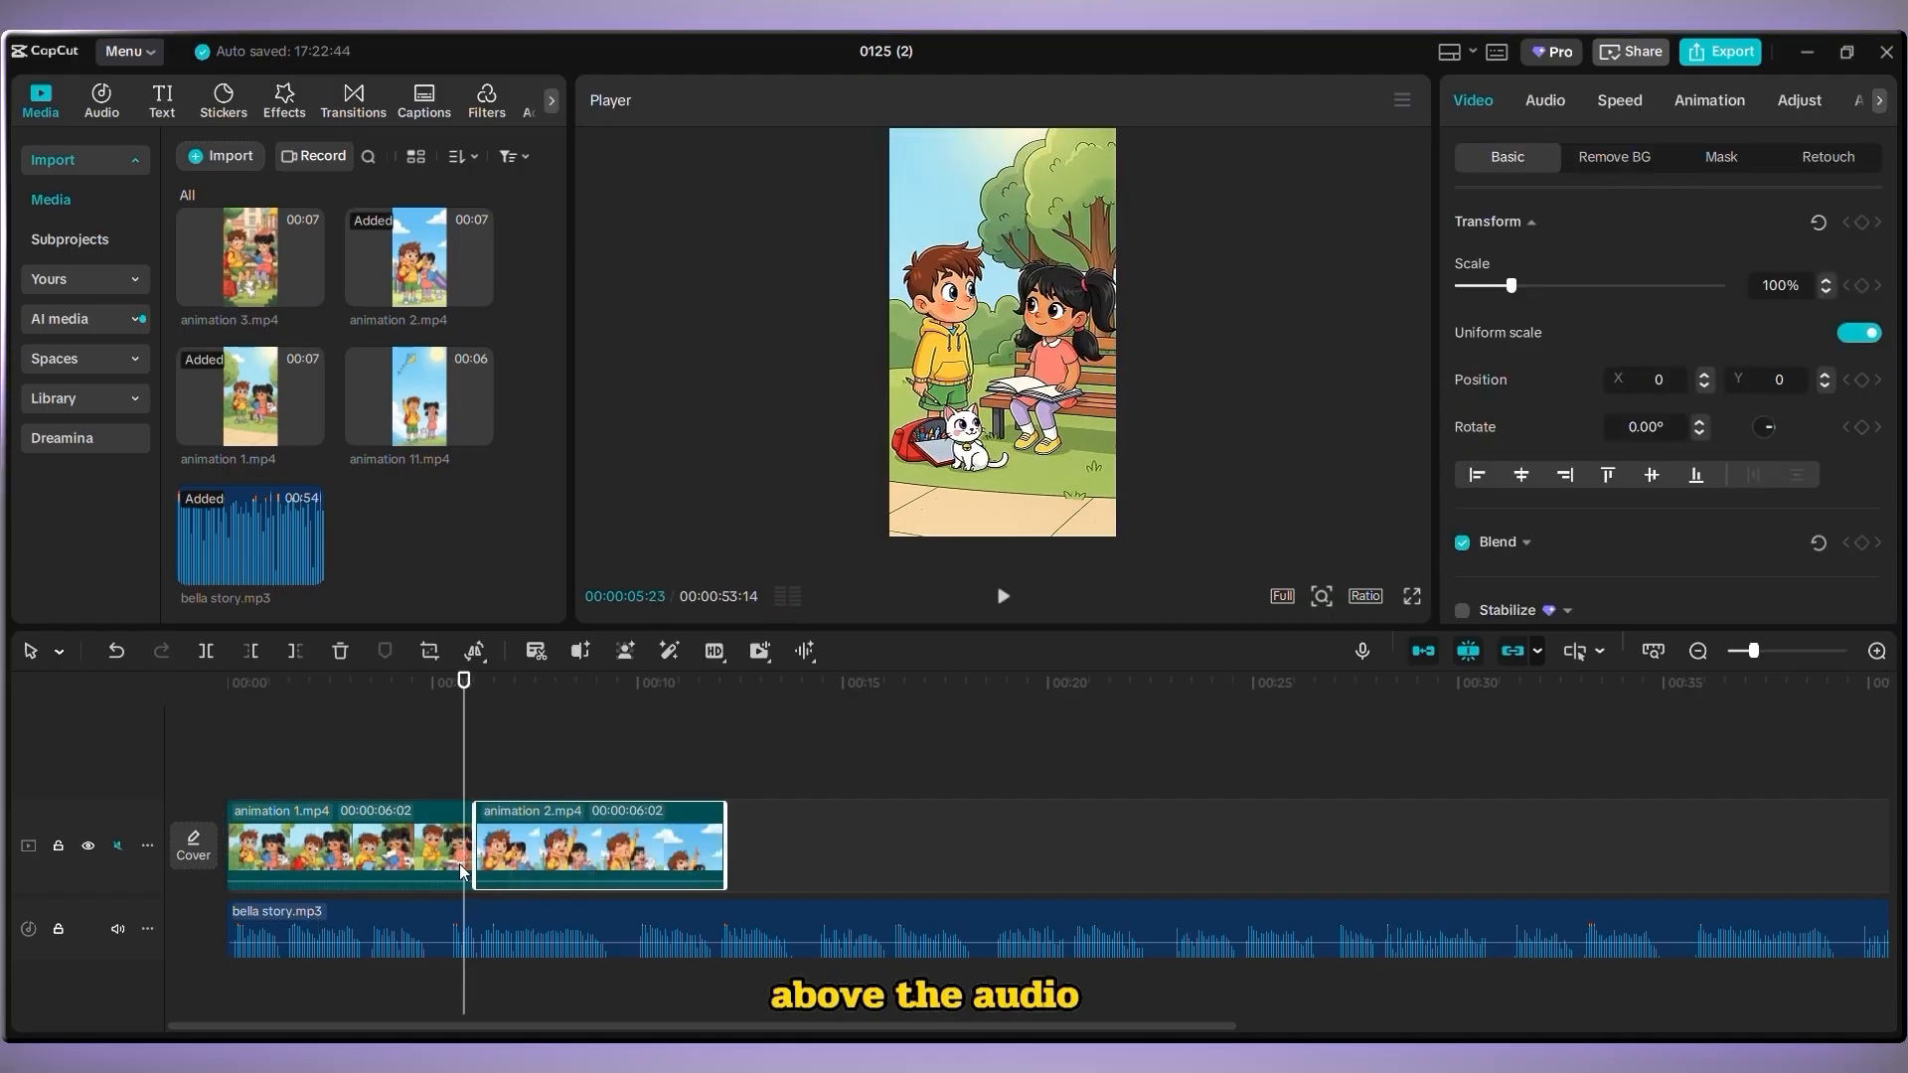
pyautogui.press('space')
# Append animation 3 and animation 4 to the video track, trimming each clip's end to fit the narration
pyautogui.press('space')
pyautogui.moveTo(682, 865); pyautogui.dragTo(626, 864)
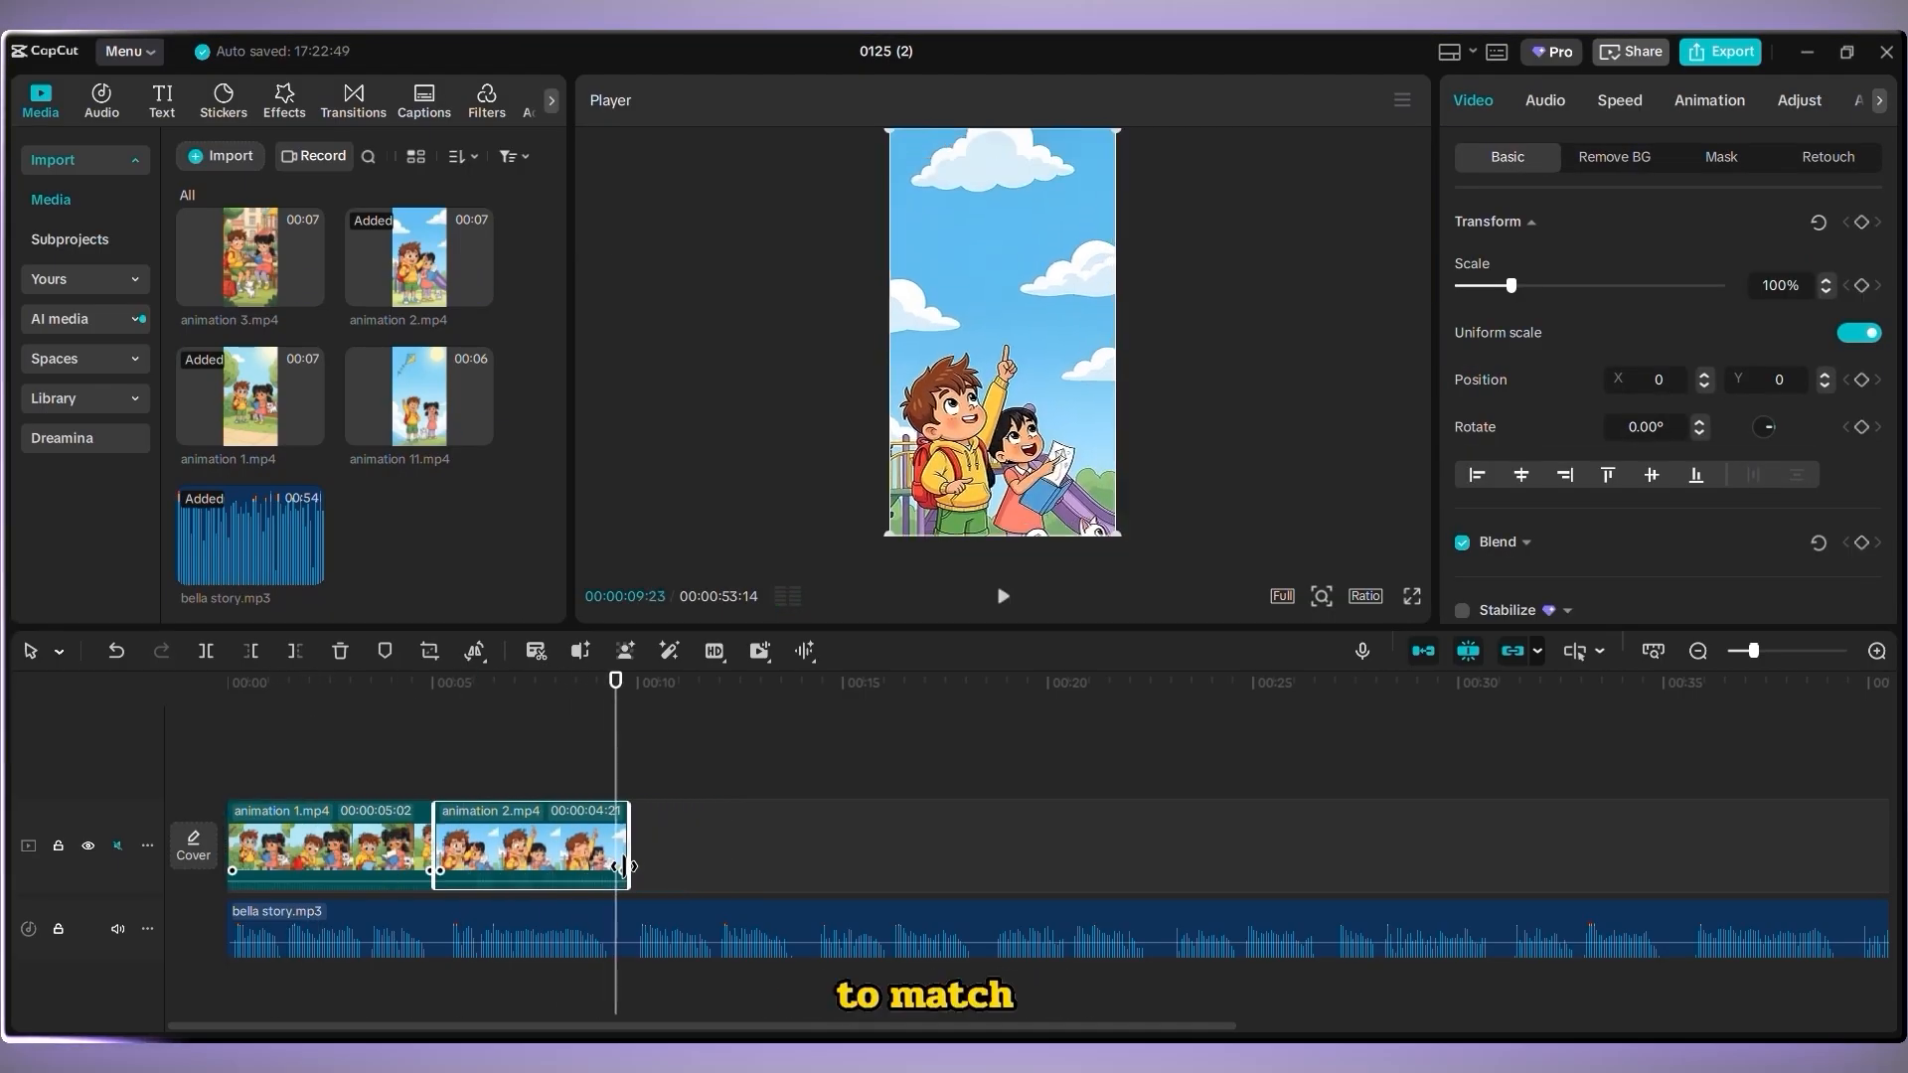
pyautogui.moveTo(250, 260); pyautogui.dragTo(685, 850)
pyautogui.press('space')
pyautogui.press('space')
pyautogui.moveTo(877, 864); pyautogui.dragTo(816, 865)
pyautogui.scroll(1, 411, 275)
pyautogui.moveTo(419, 253); pyautogui.dragTo(884, 851)
# Append animation 5, animation 6 and animation 7 to the end of the video track
pyautogui.press('space')
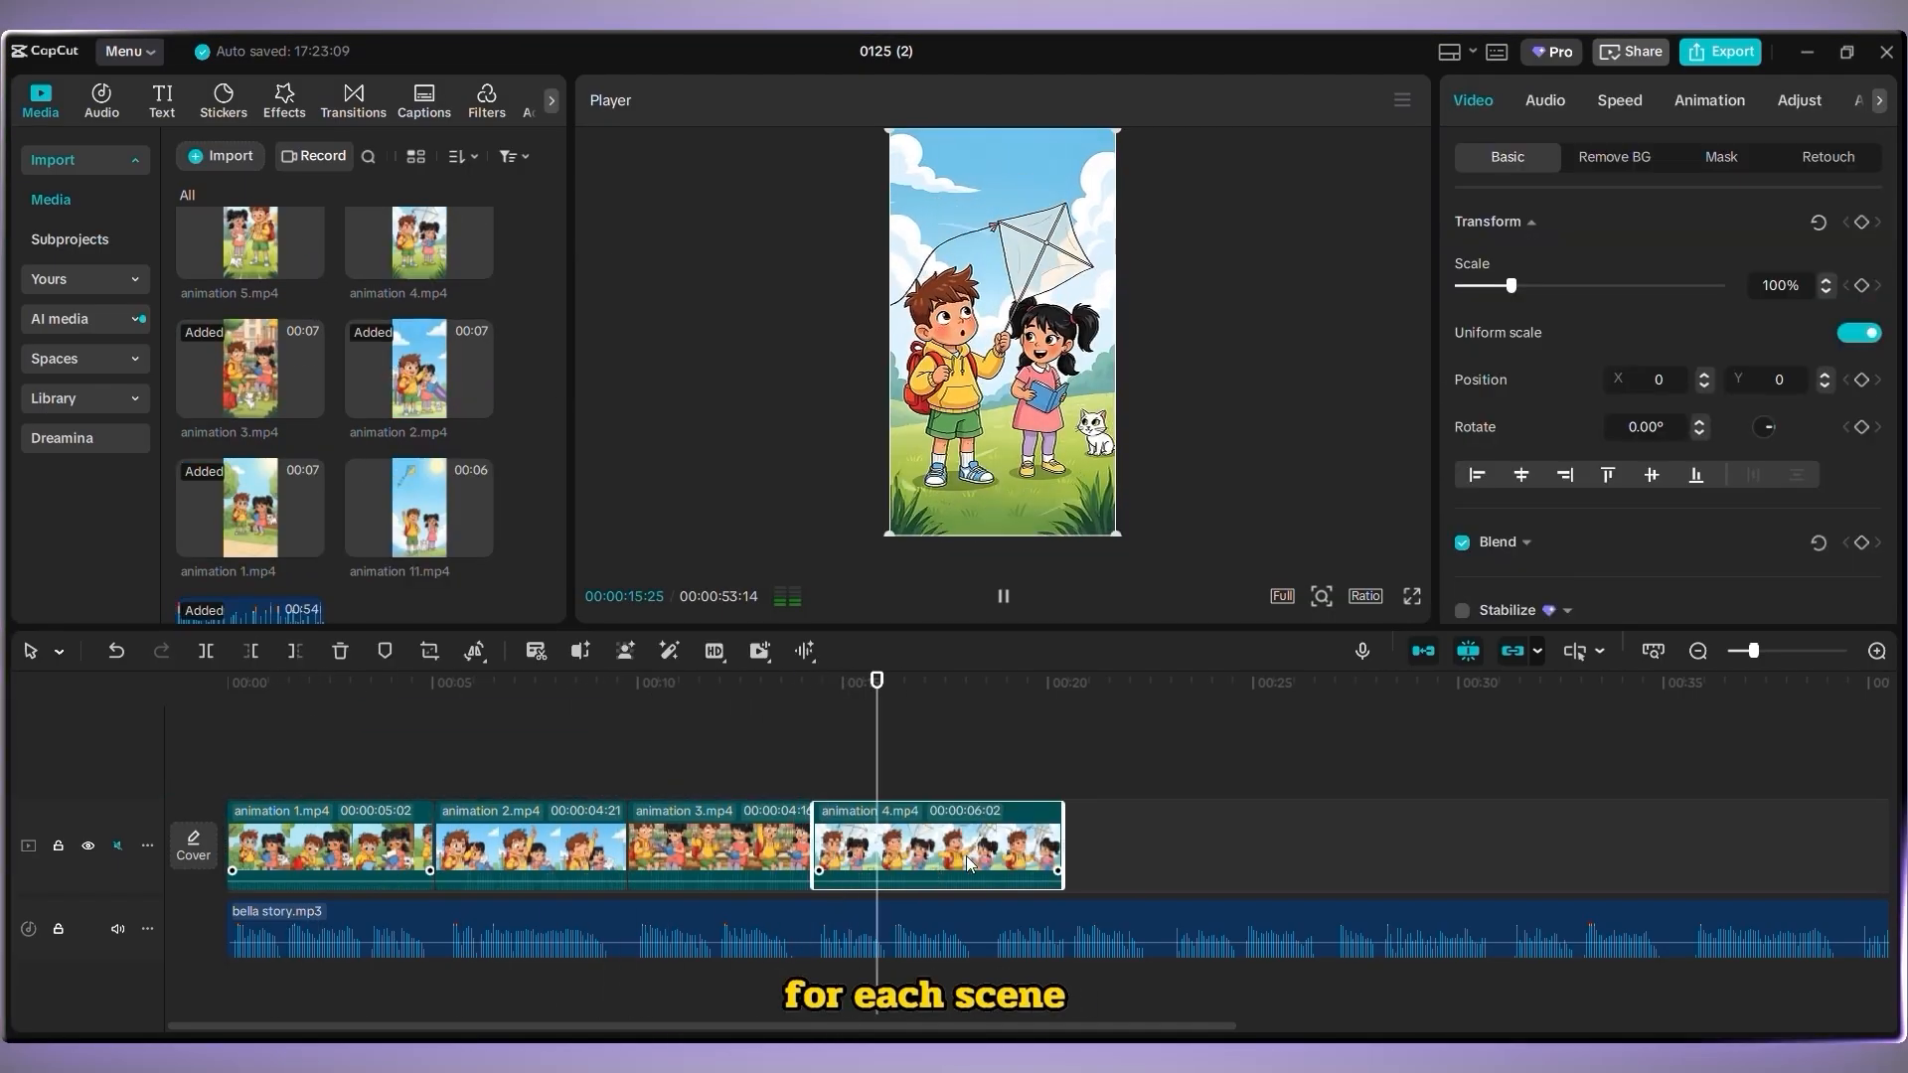
pyautogui.press('space')
pyautogui.moveTo(1063, 870); pyautogui.dragTo(989, 869)
pyautogui.scroll(1, 269, 298)
pyautogui.press('space')
pyautogui.moveTo(251, 343); pyautogui.dragTo(1183, 864)
pyautogui.press('space')
pyautogui.press('space')
pyautogui.press('space')
pyautogui.scroll(1, 306, 468)
pyautogui.moveTo(420, 314); pyautogui.dragTo(1252, 851)
pyautogui.press('space')
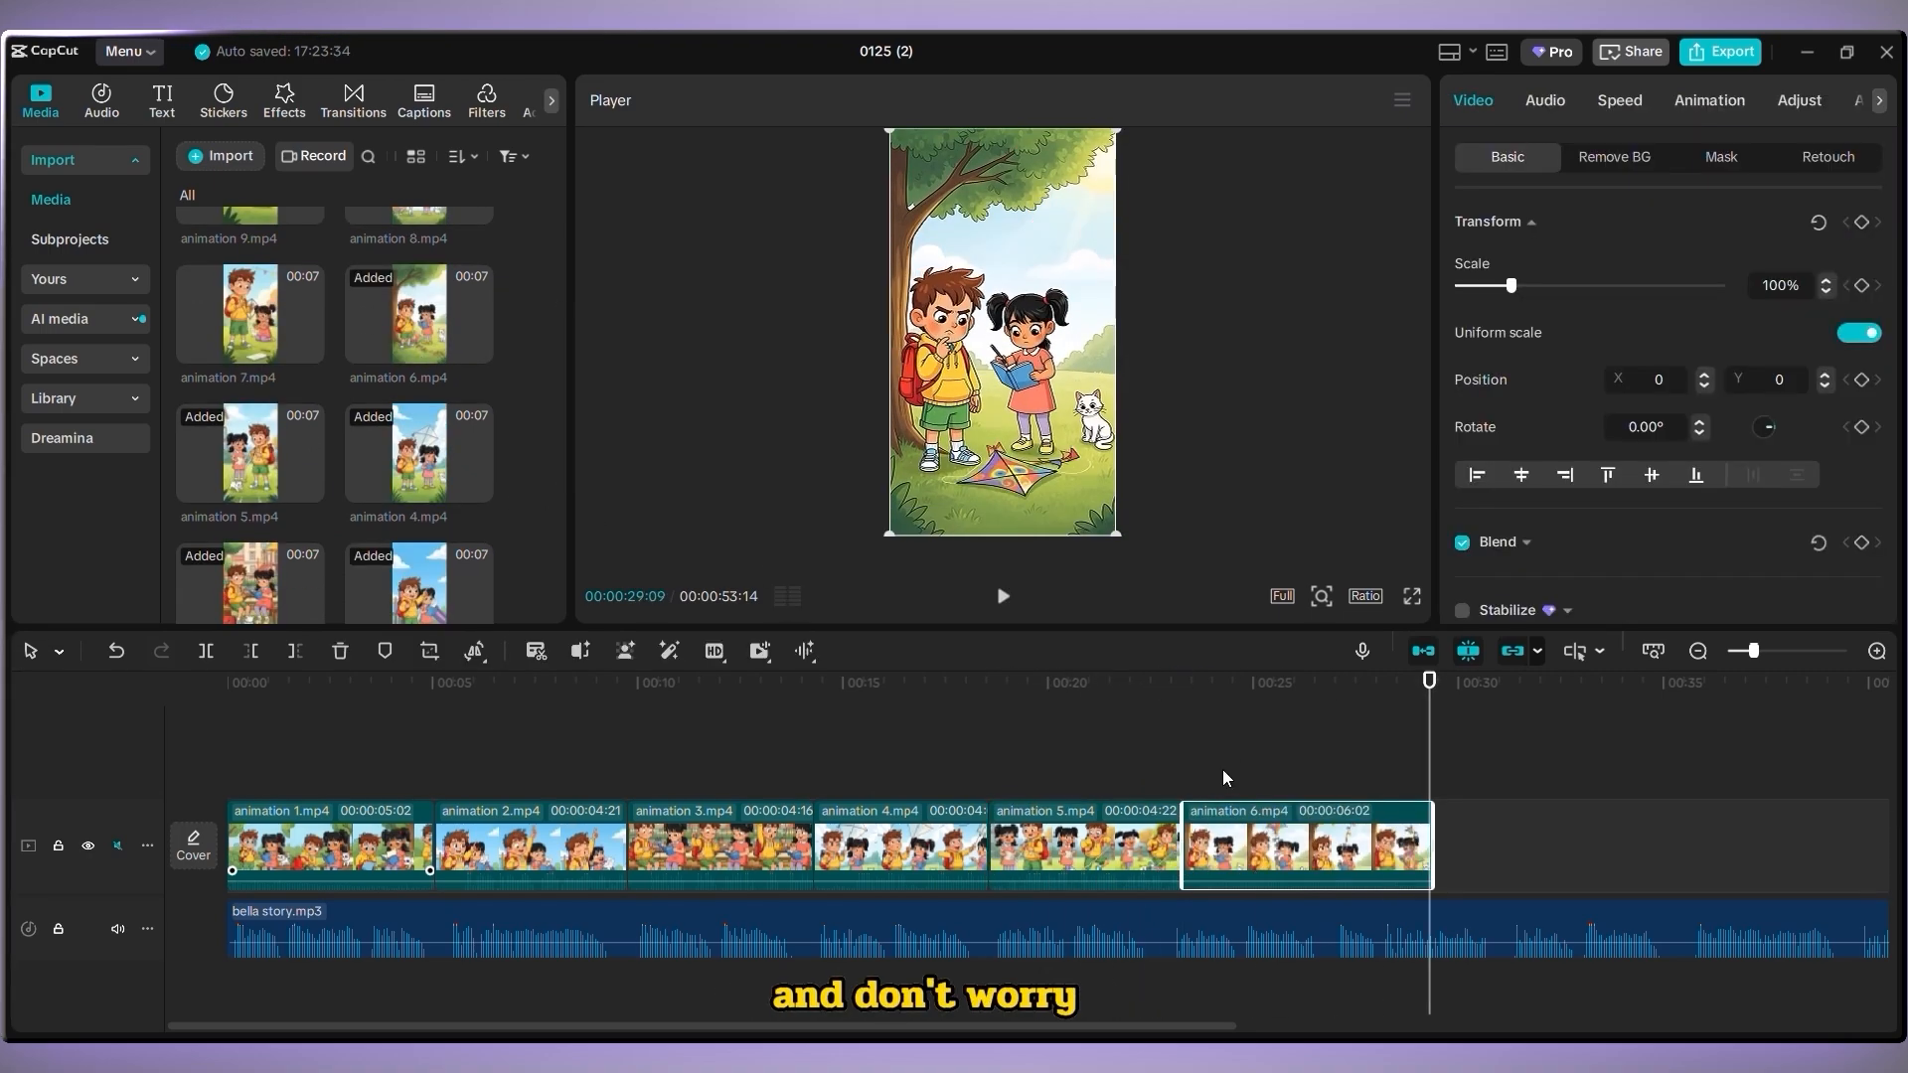
pyautogui.moveTo(250, 314); pyautogui.dragTo(1501, 851)
# Trim the end of animation 5 to better match the narration
pyautogui.press('space')
pyautogui.press('space')
pyautogui.click(1292, 845)
pyautogui.click(860, 684)
pyautogui.press('space')
pyautogui.click(1181, 840)
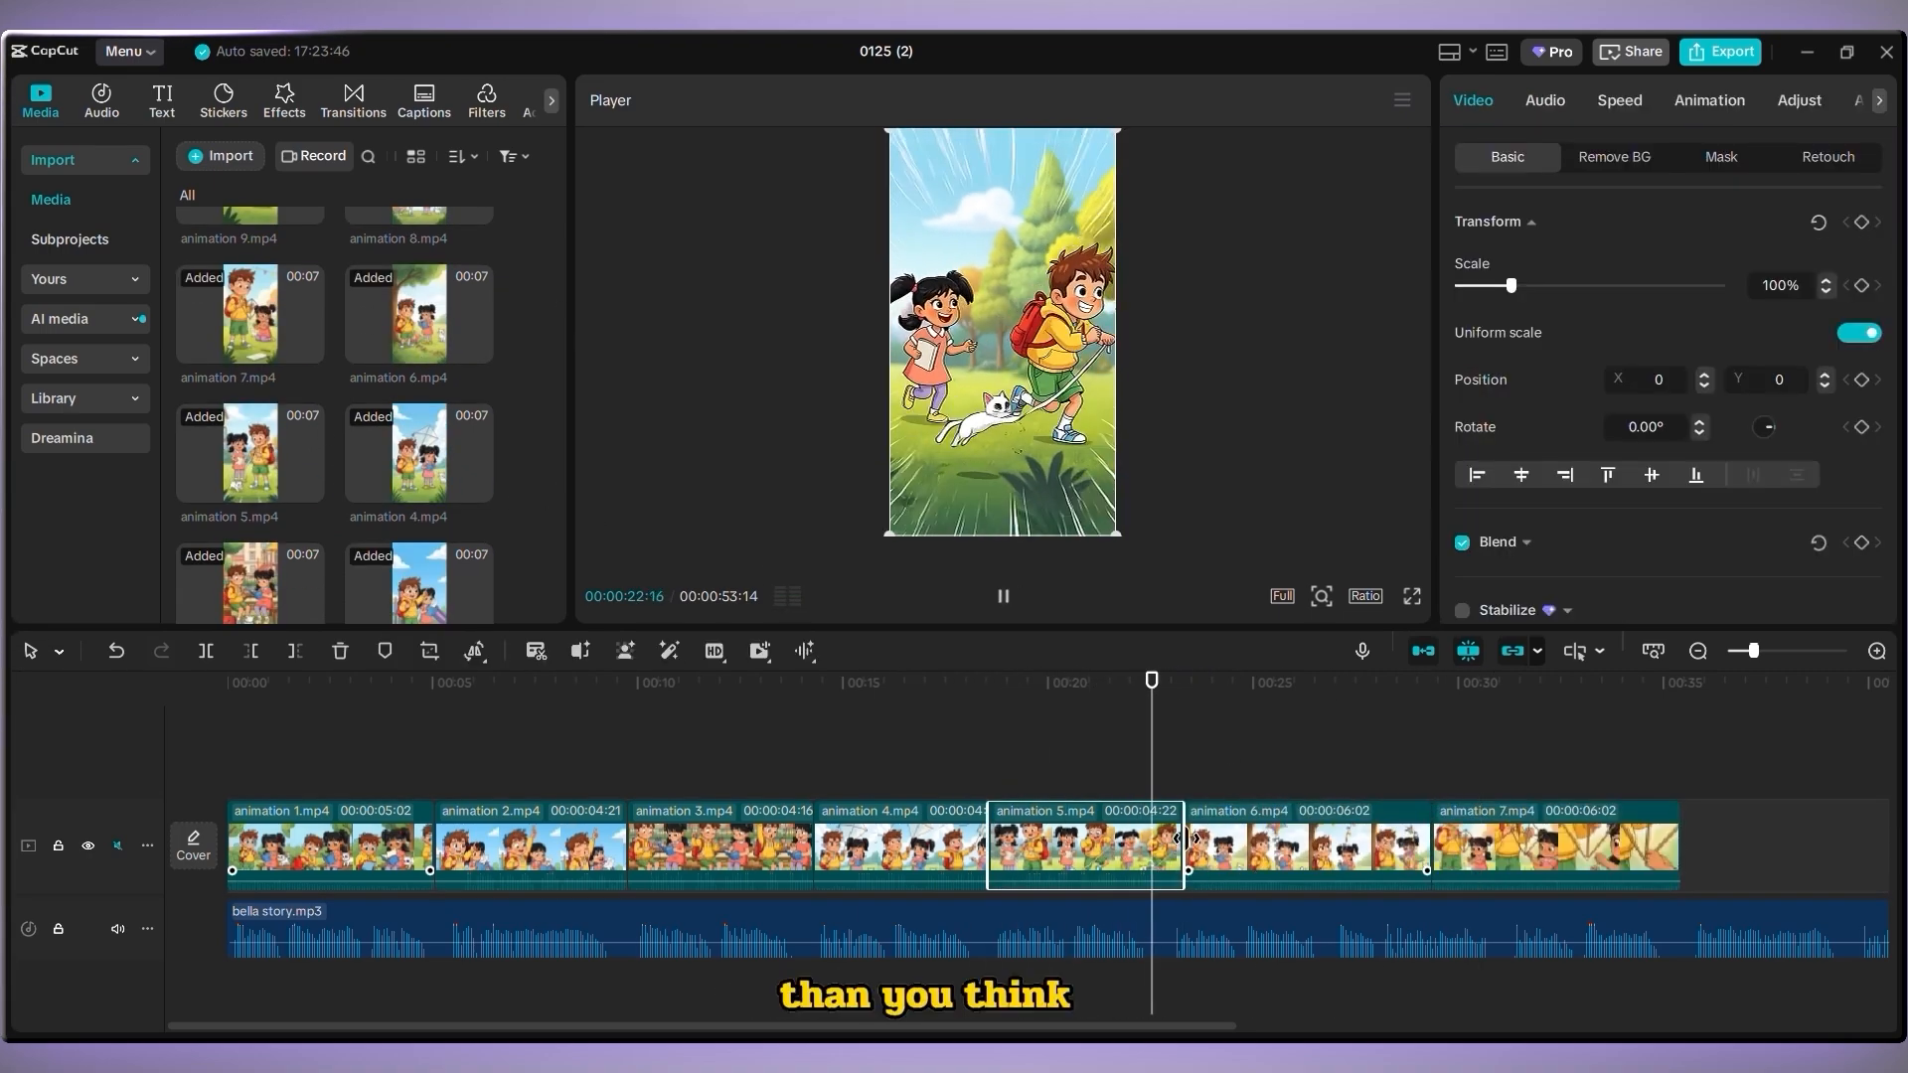
pyautogui.moveTo(1185, 839); pyautogui.dragTo(1147, 838)
# Speed up animation 6 to 1.4x and animation 7 to 1.3x
pyautogui.press('space')
pyautogui.press('space')
pyautogui.moveTo(1391, 863); pyautogui.dragTo(1380, 863)
pyautogui.click(1620, 101)
pyautogui.click(1156, 685)
pyautogui.press('space')
pyautogui.moveTo(1517, 257); pyautogui.dragTo(1537, 258)
# Append animation 8 to the video track and speed it up to 1.5x
pyautogui.press('space')
pyautogui.click(1441, 845)
pyautogui.click(1516, 730)
pyautogui.scroll(1, 409, 333)
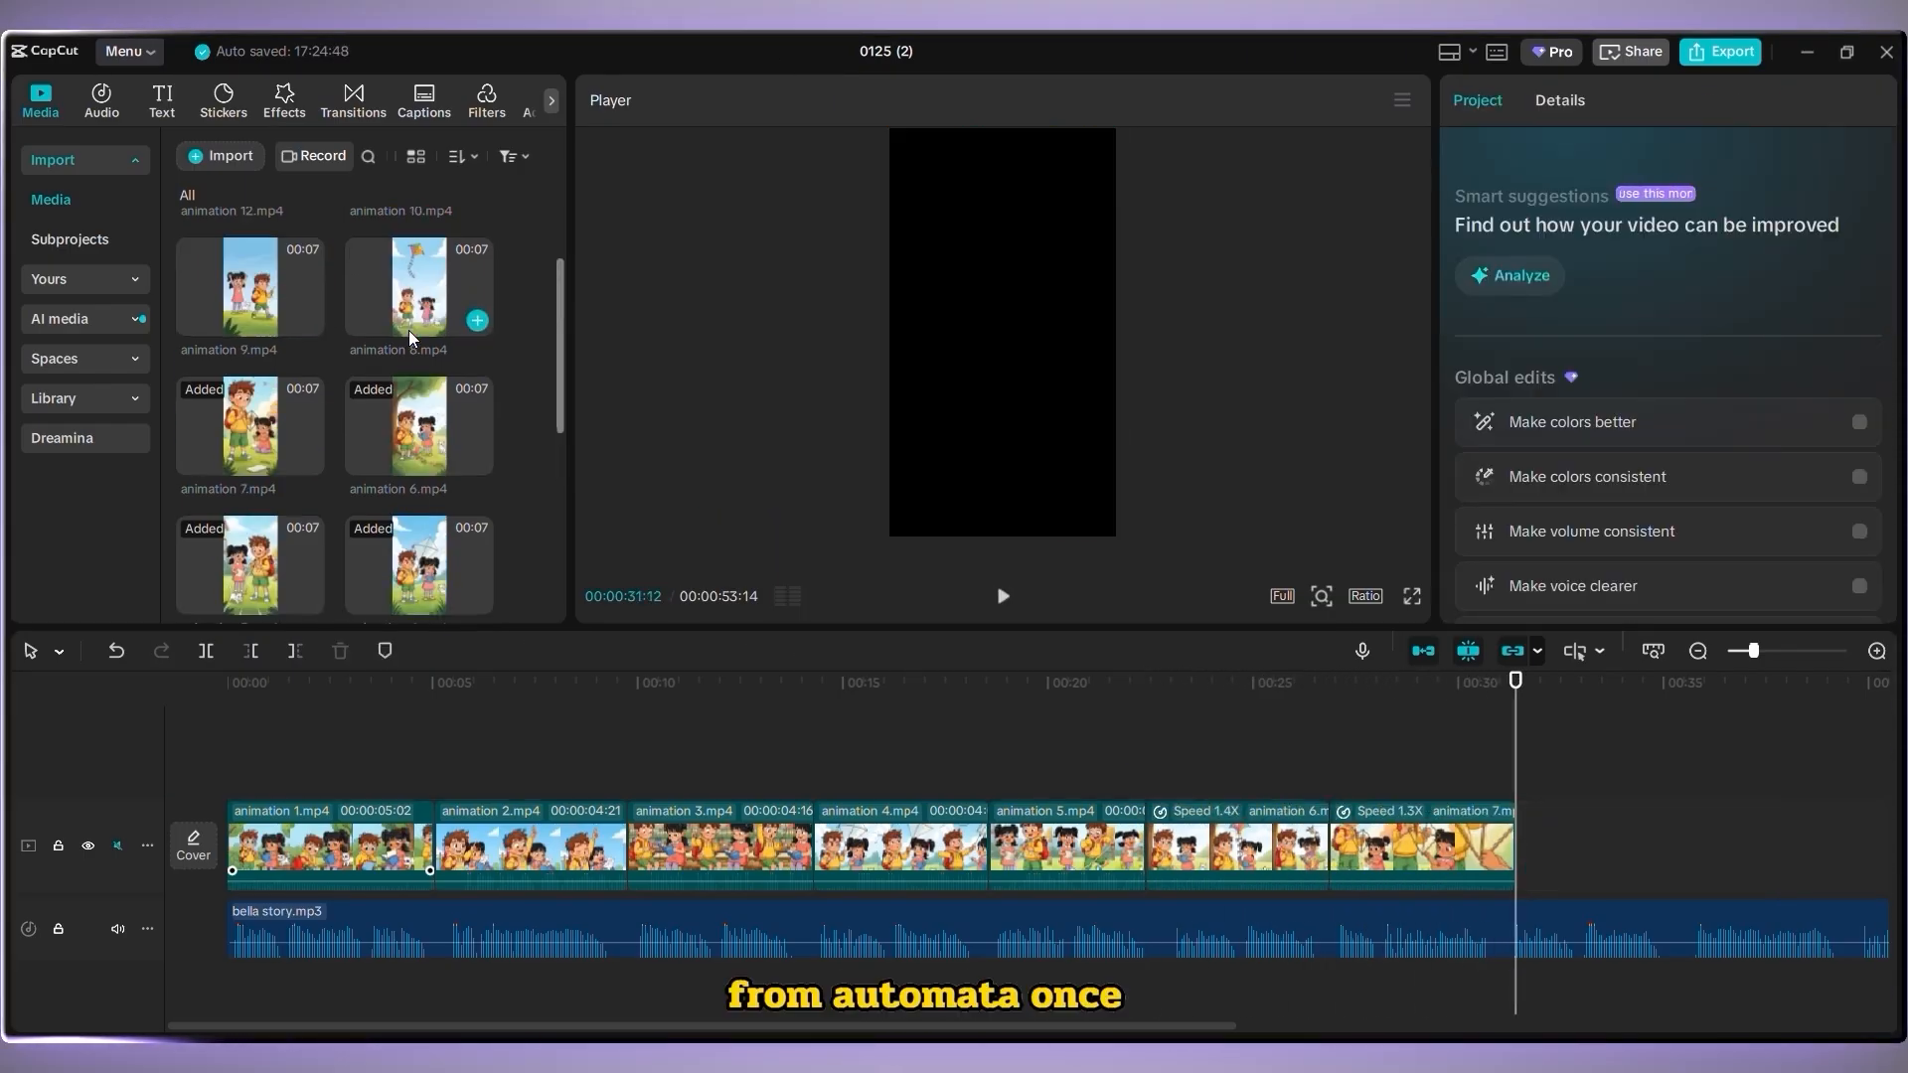
pyautogui.moveTo(409, 323); pyautogui.dragTo(1519, 833)
pyautogui.press('space')
pyautogui.press('space')
pyautogui.click(1620, 101)
pyautogui.moveTo(1518, 258); pyautogui.dragTo(1549, 257)
# Generate English auto captions for the whole video
pyautogui.scroll(1, 389, 286)
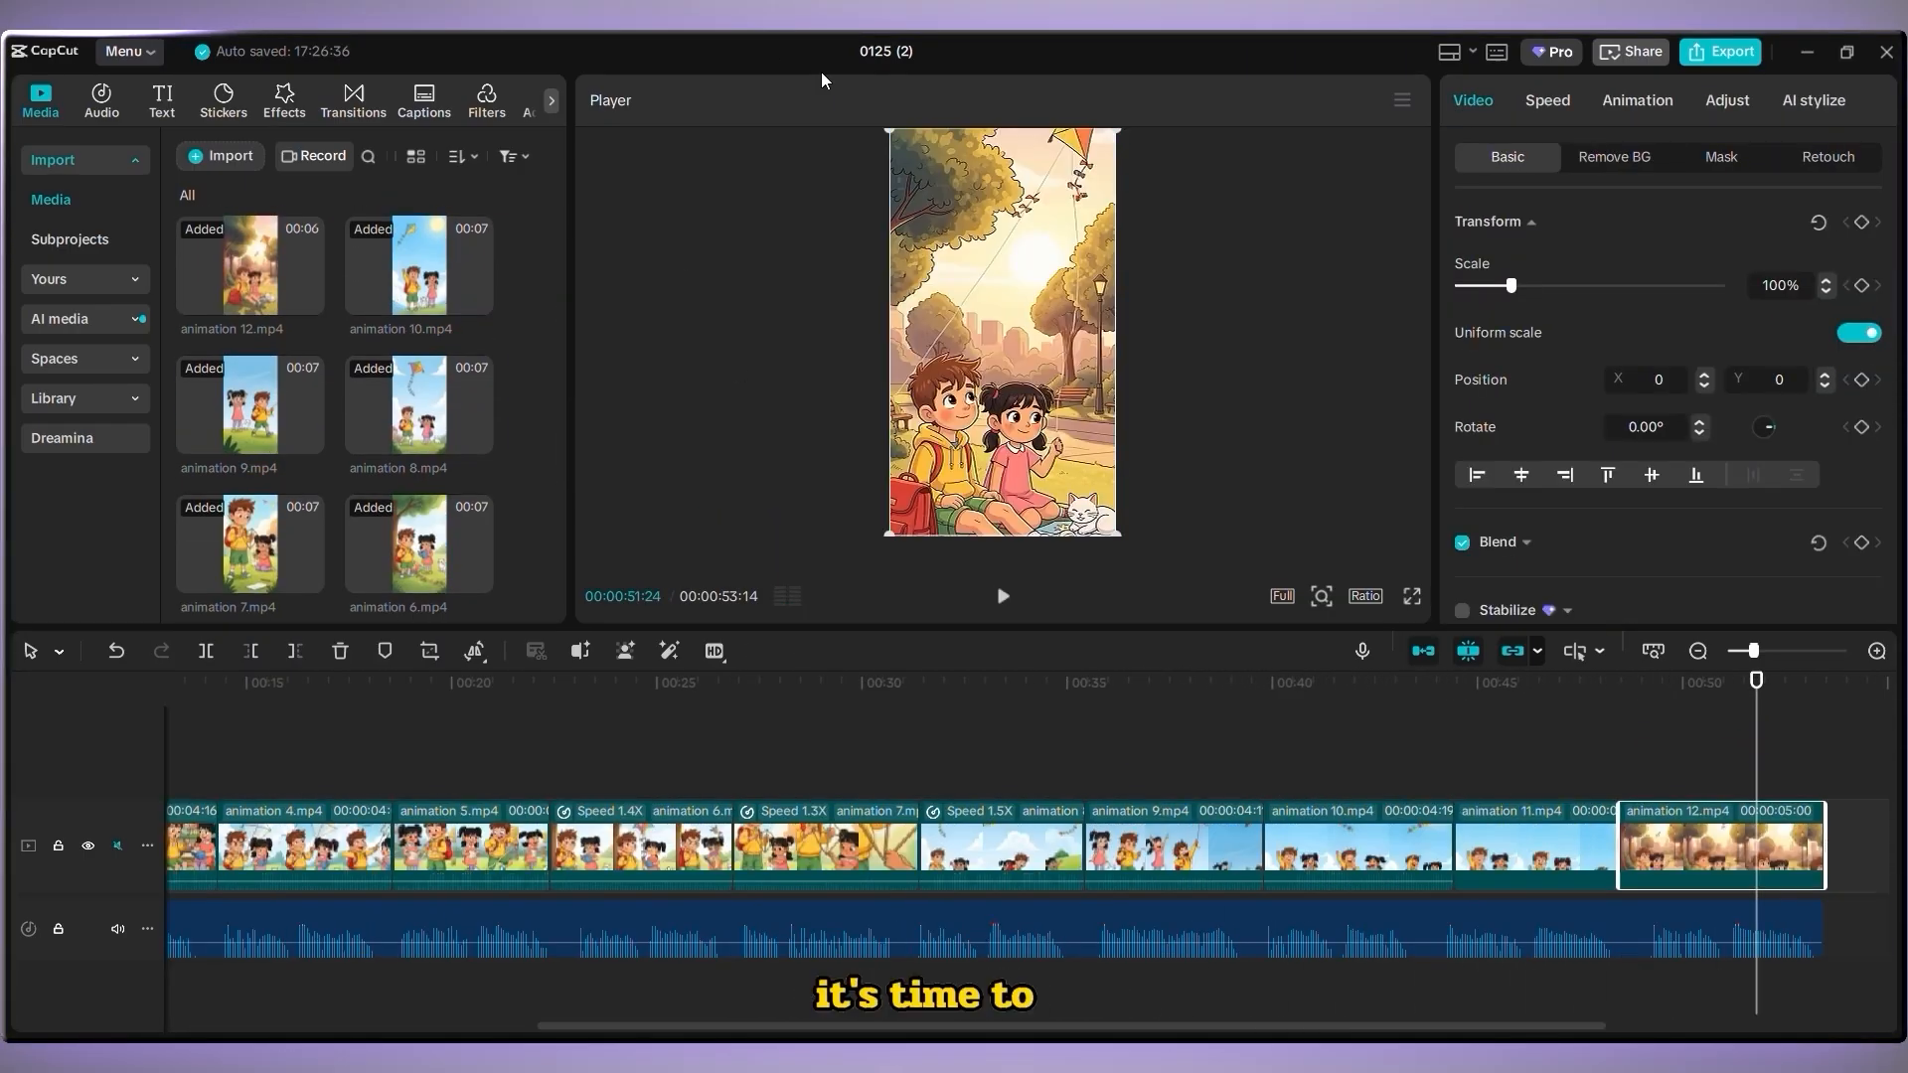
pyautogui.press('Home')
pyautogui.click(714, 651)
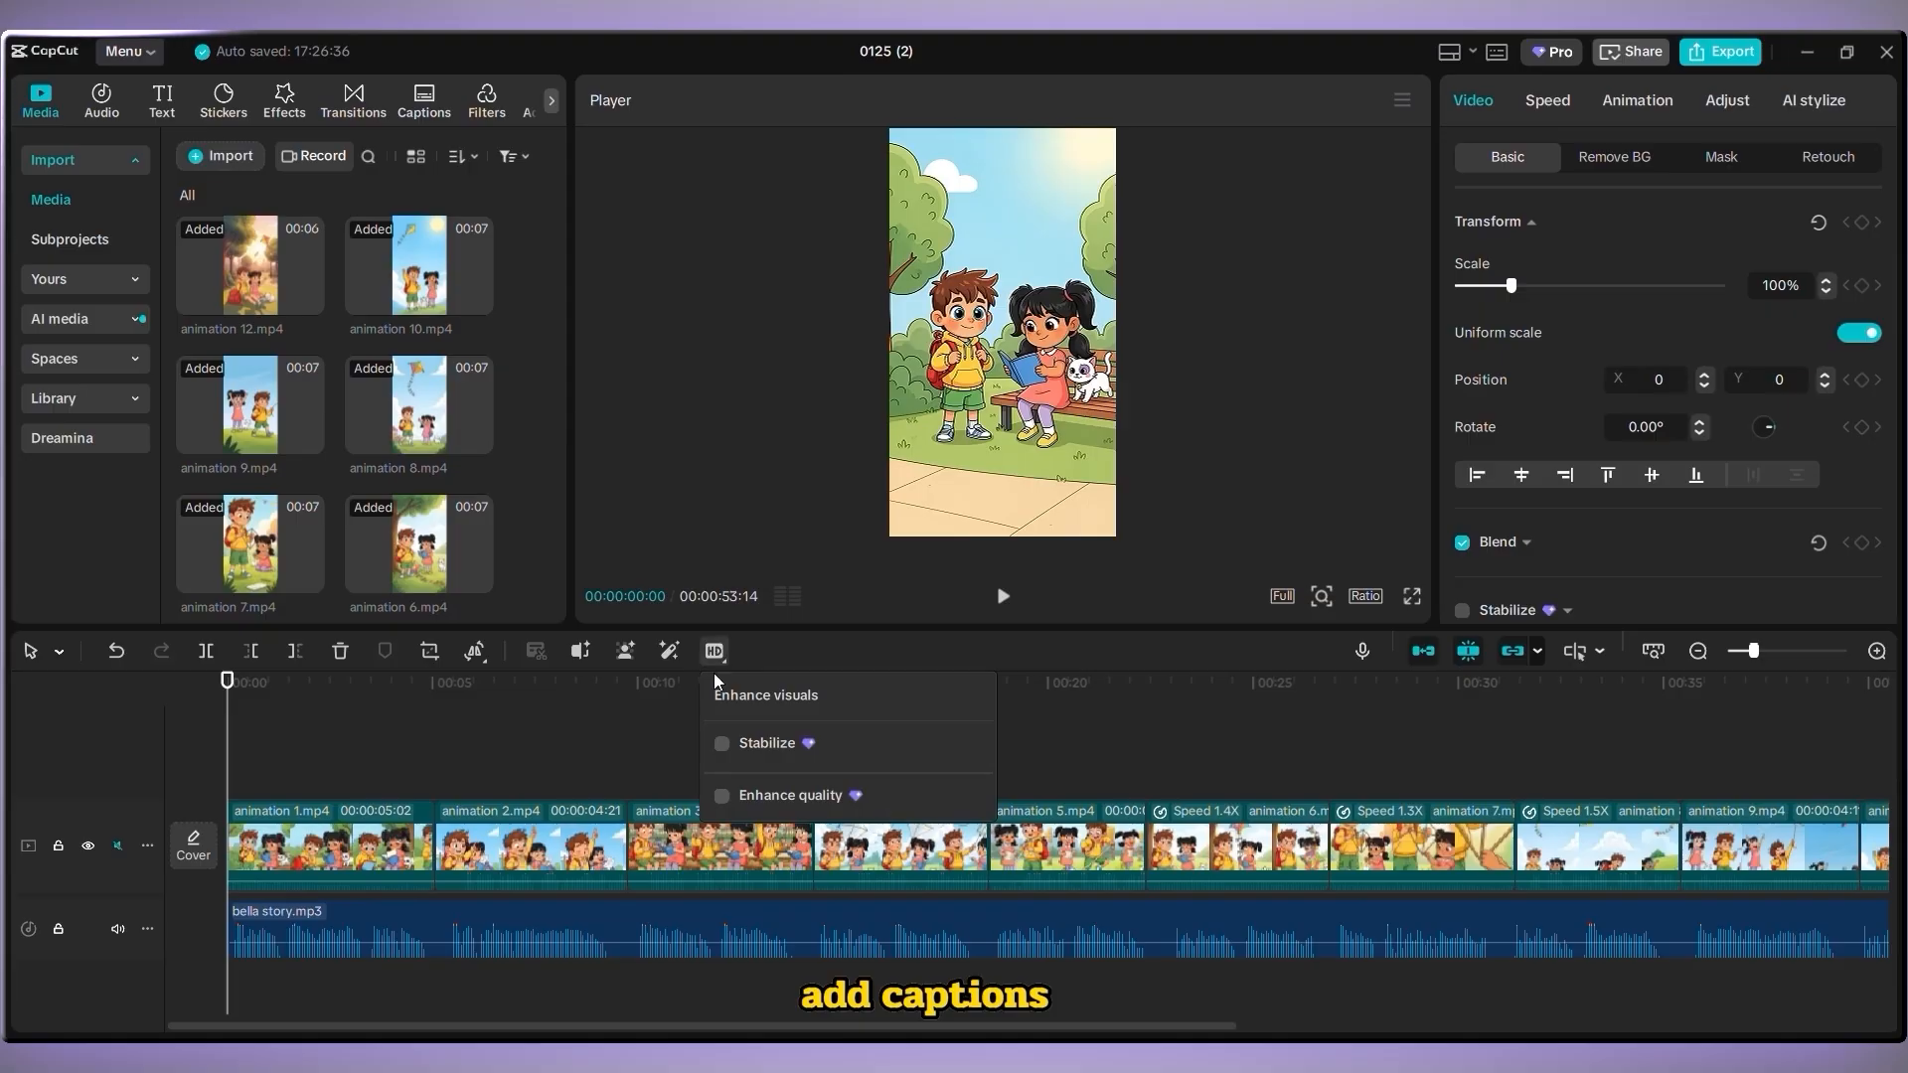
pyautogui.click(169, 113)
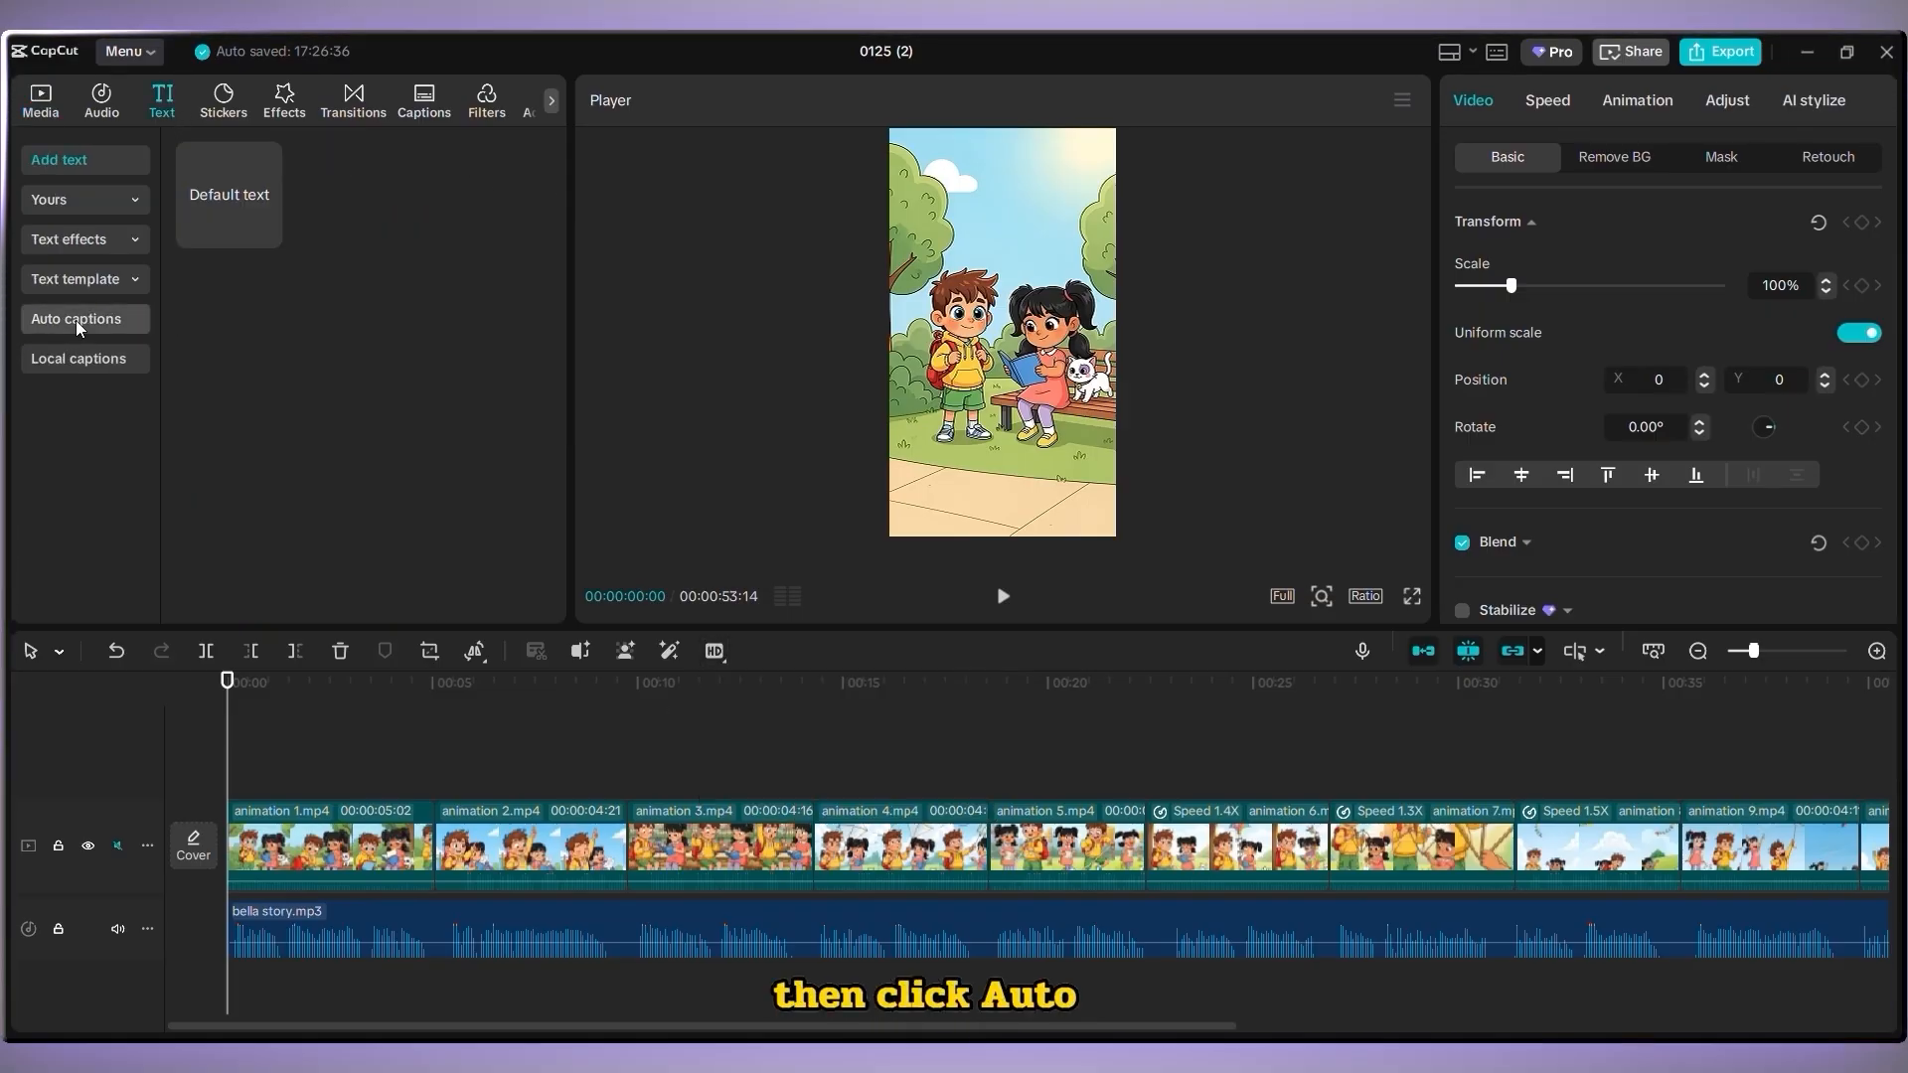
pyautogui.click(75, 320)
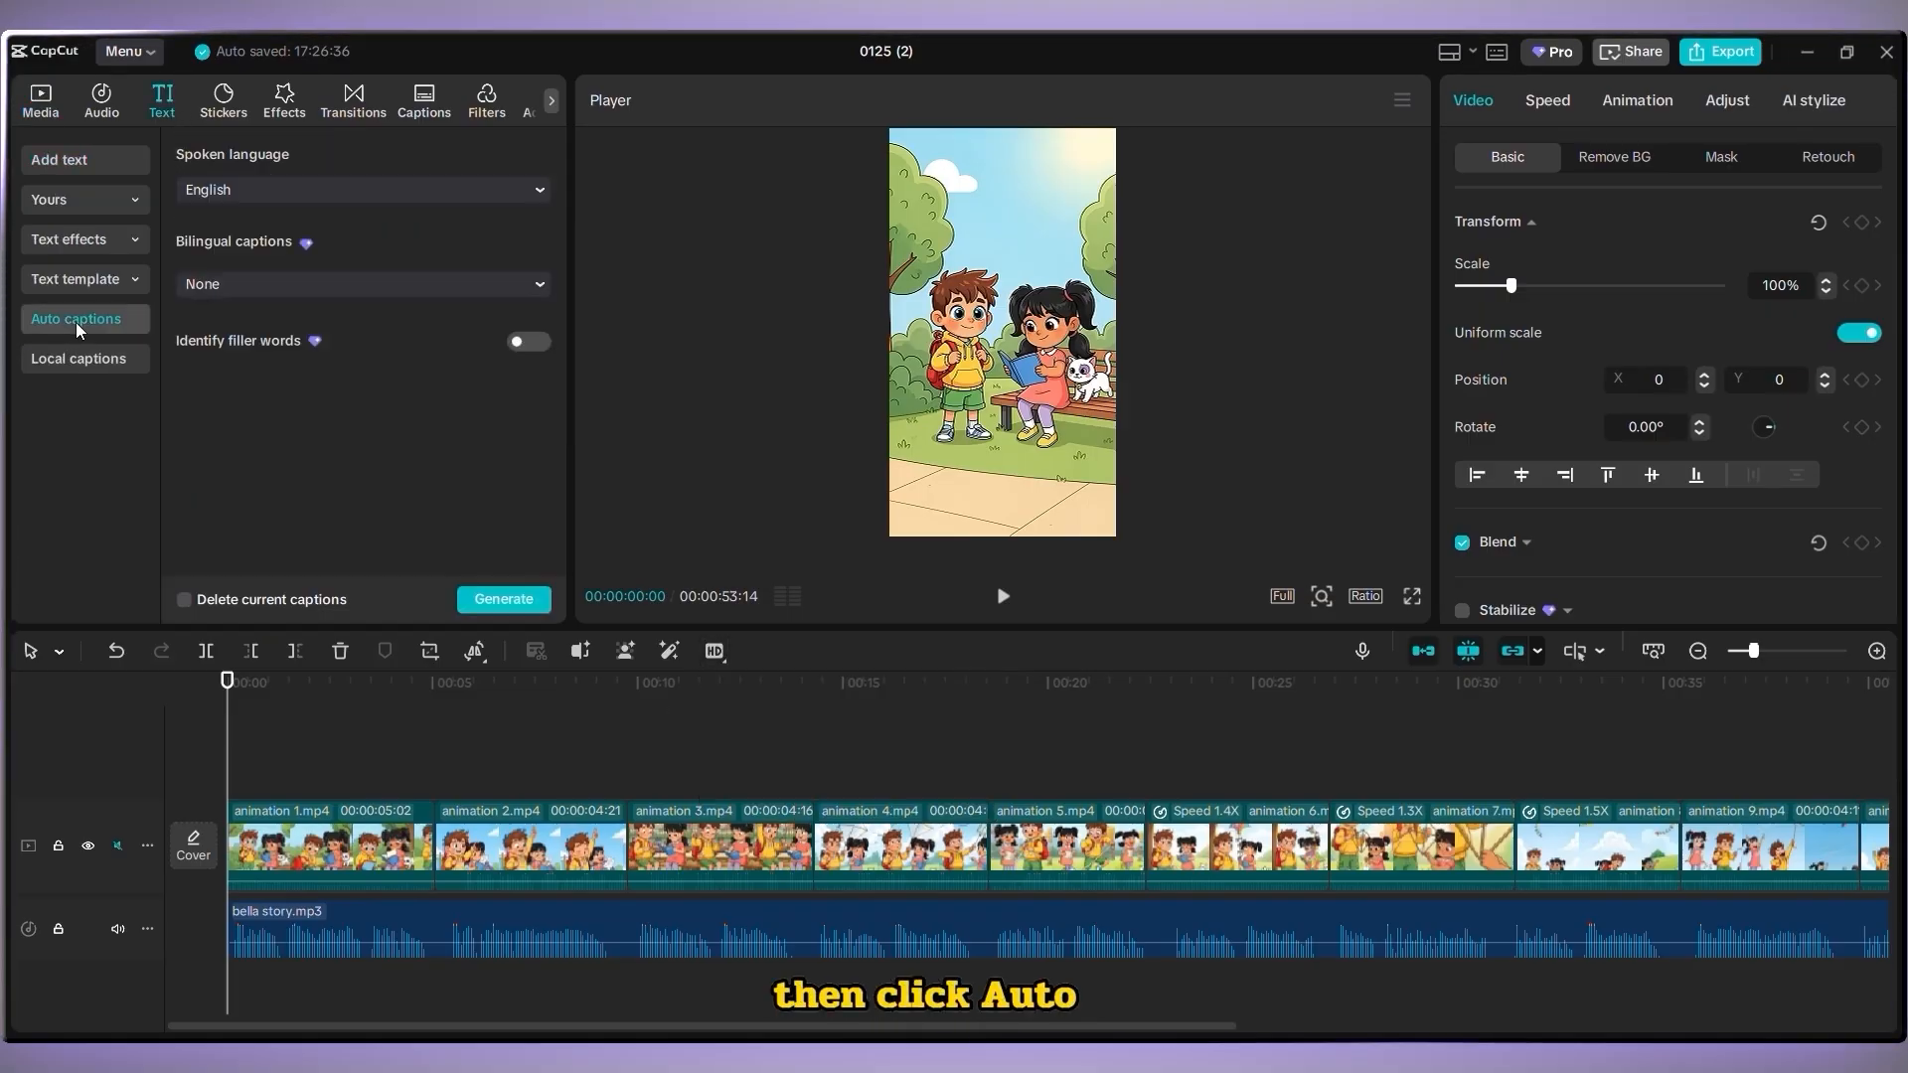
pyautogui.click(504, 609)
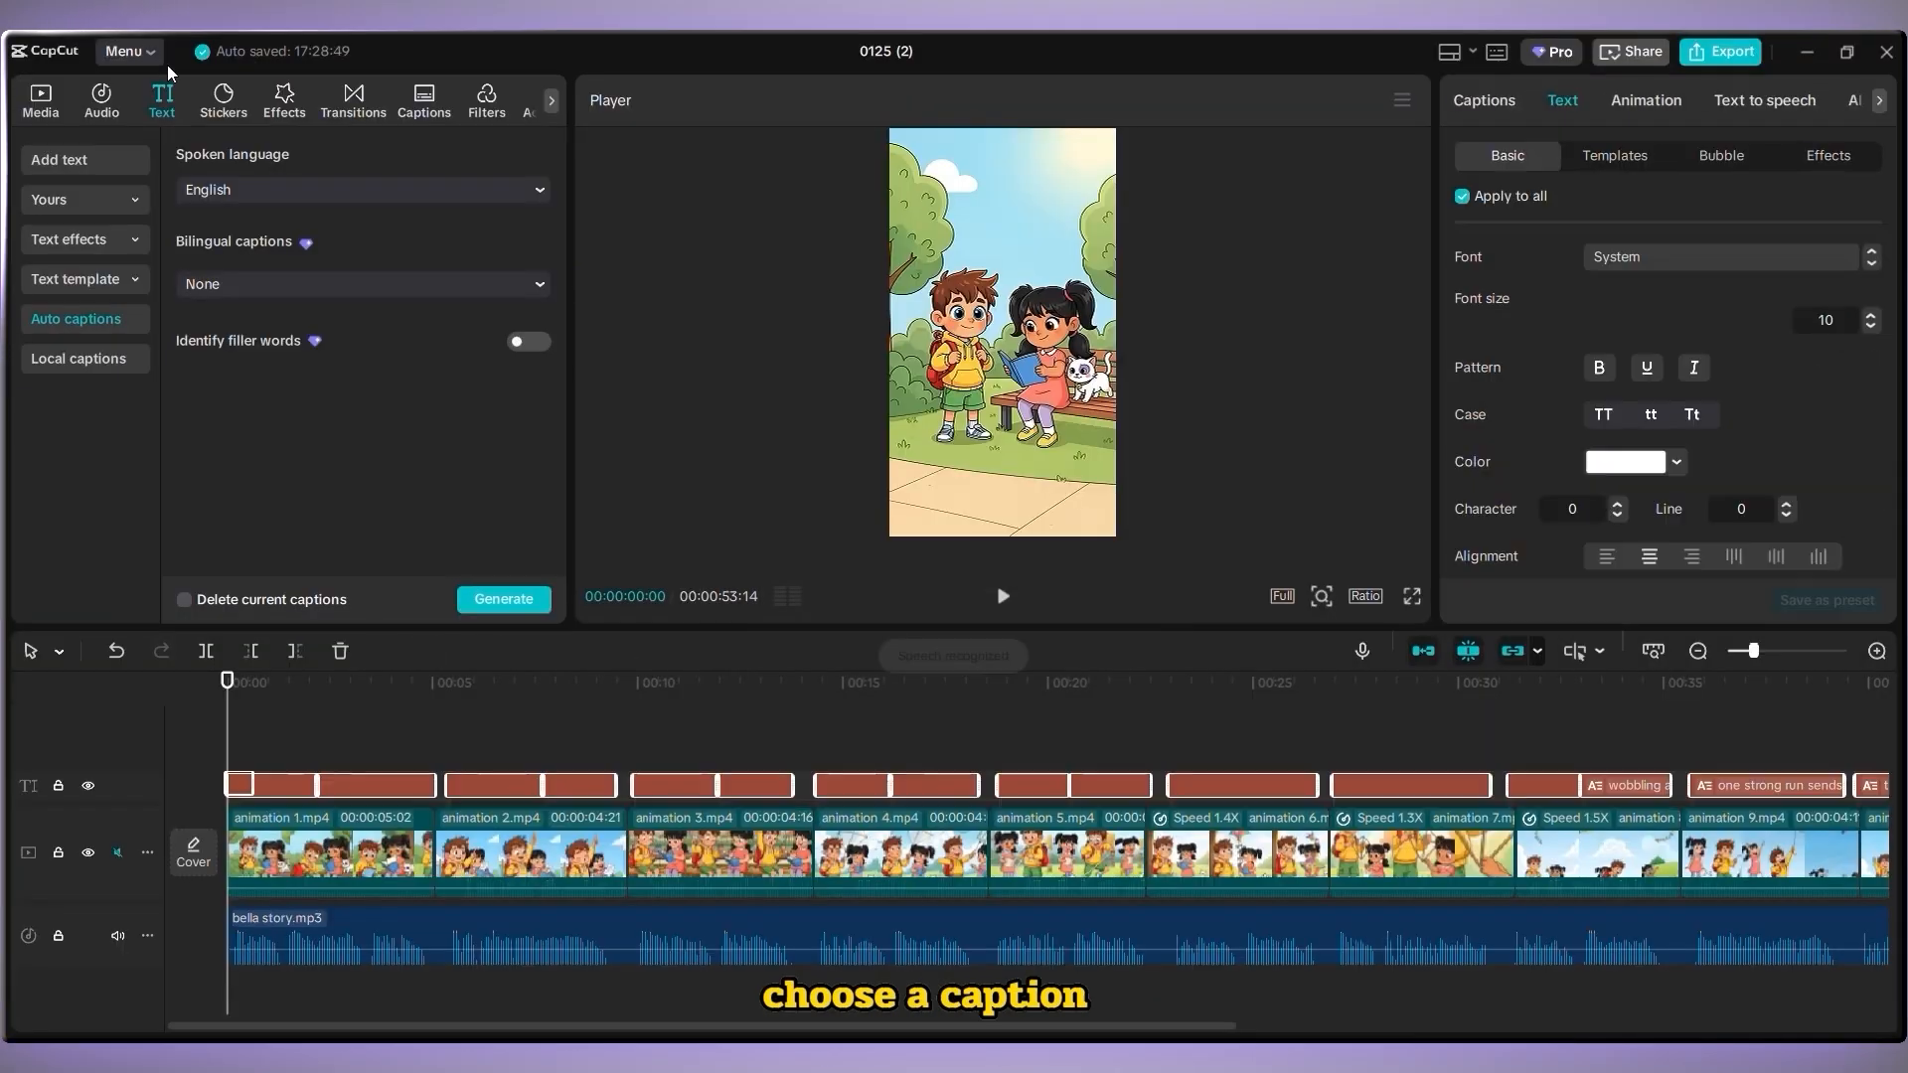
# Apply an animated caption template to all captions
pyautogui.click(1620, 164)
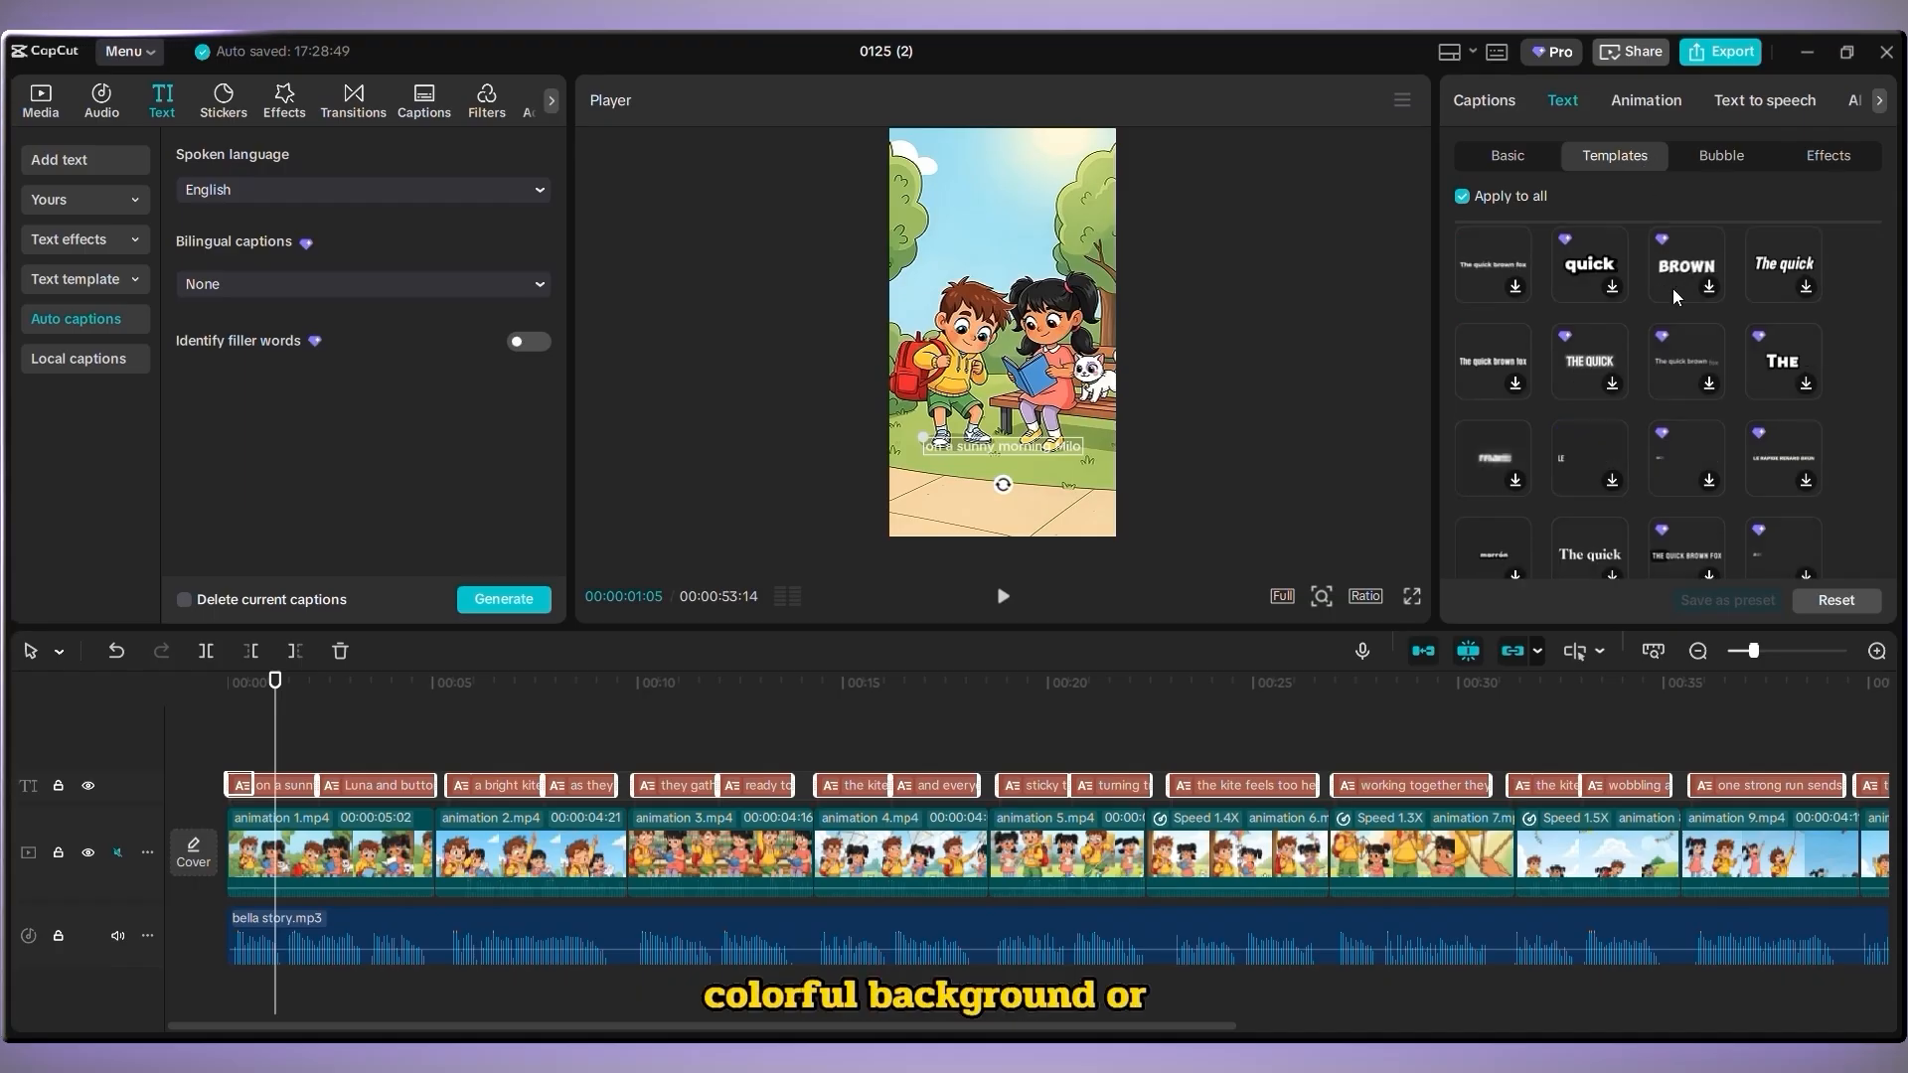
pyautogui.scroll(-3, 1673, 288)
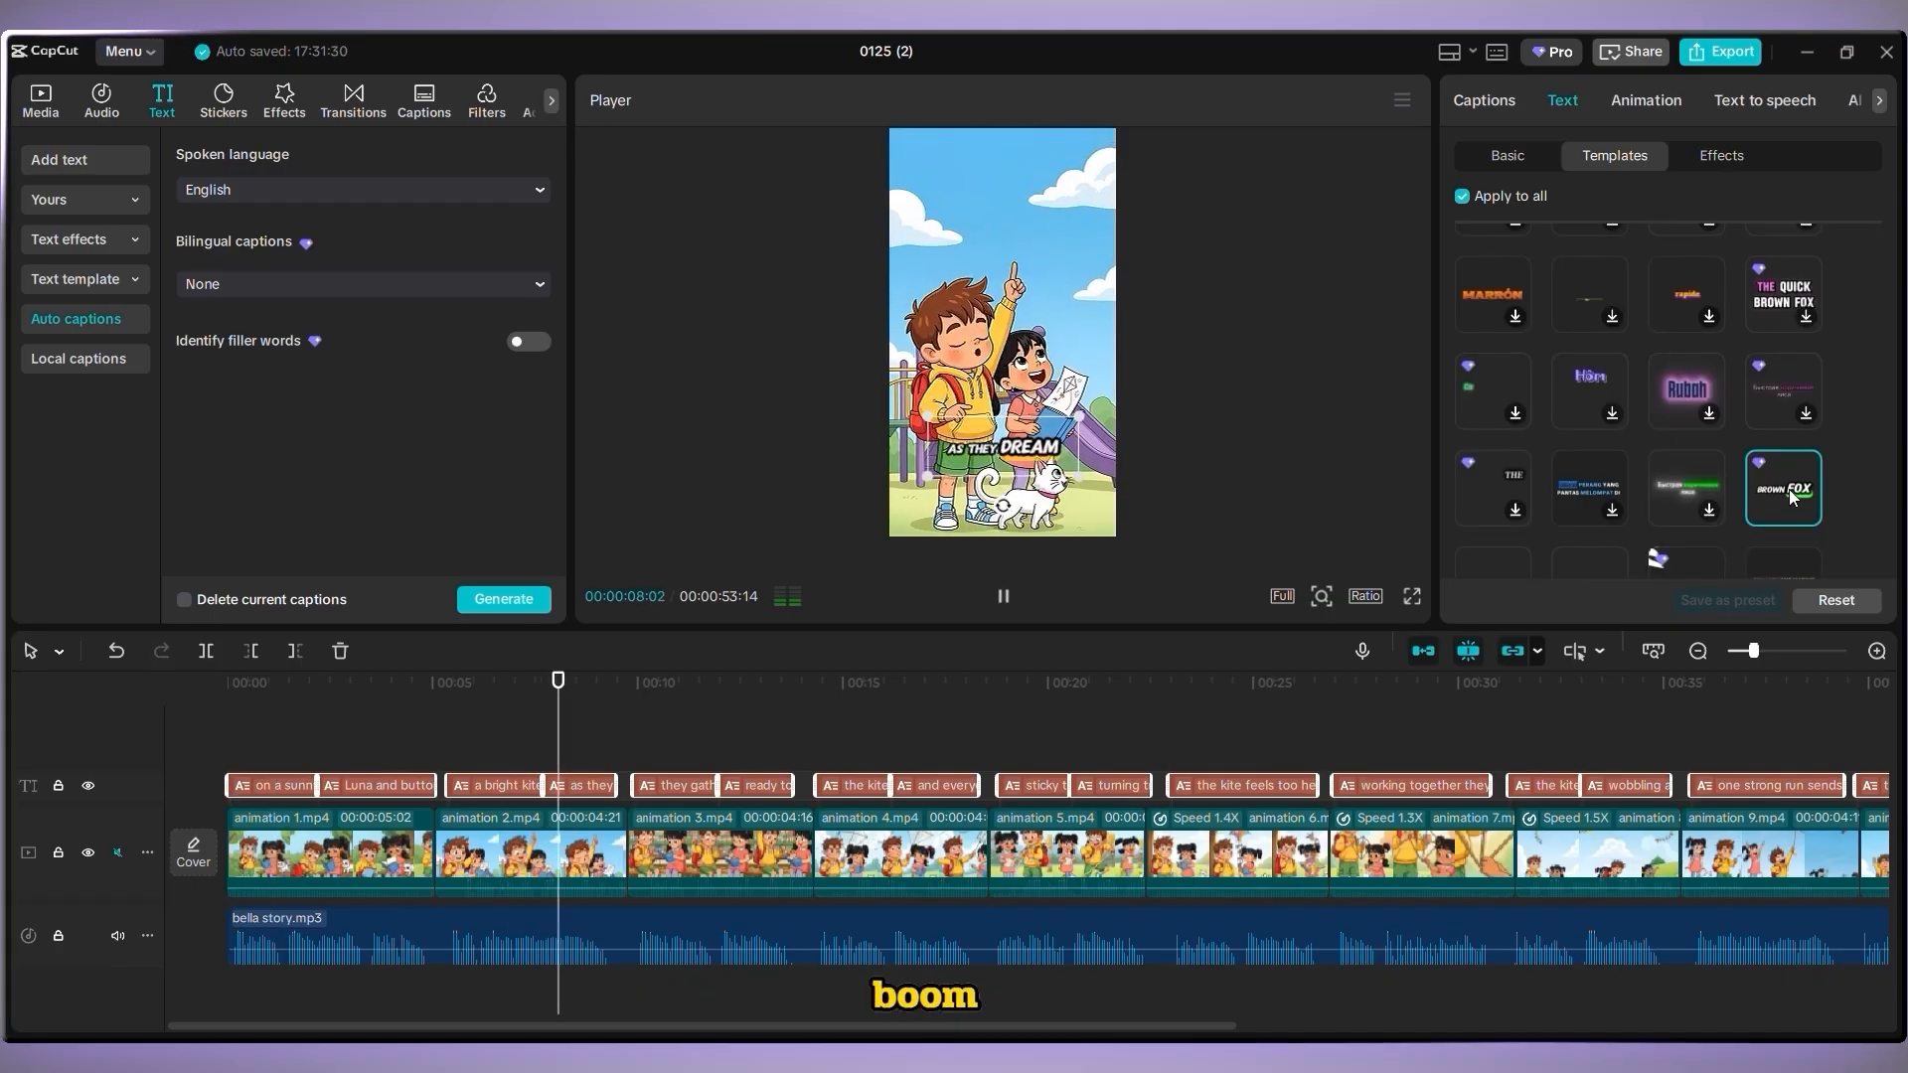
pyautogui.press('space')
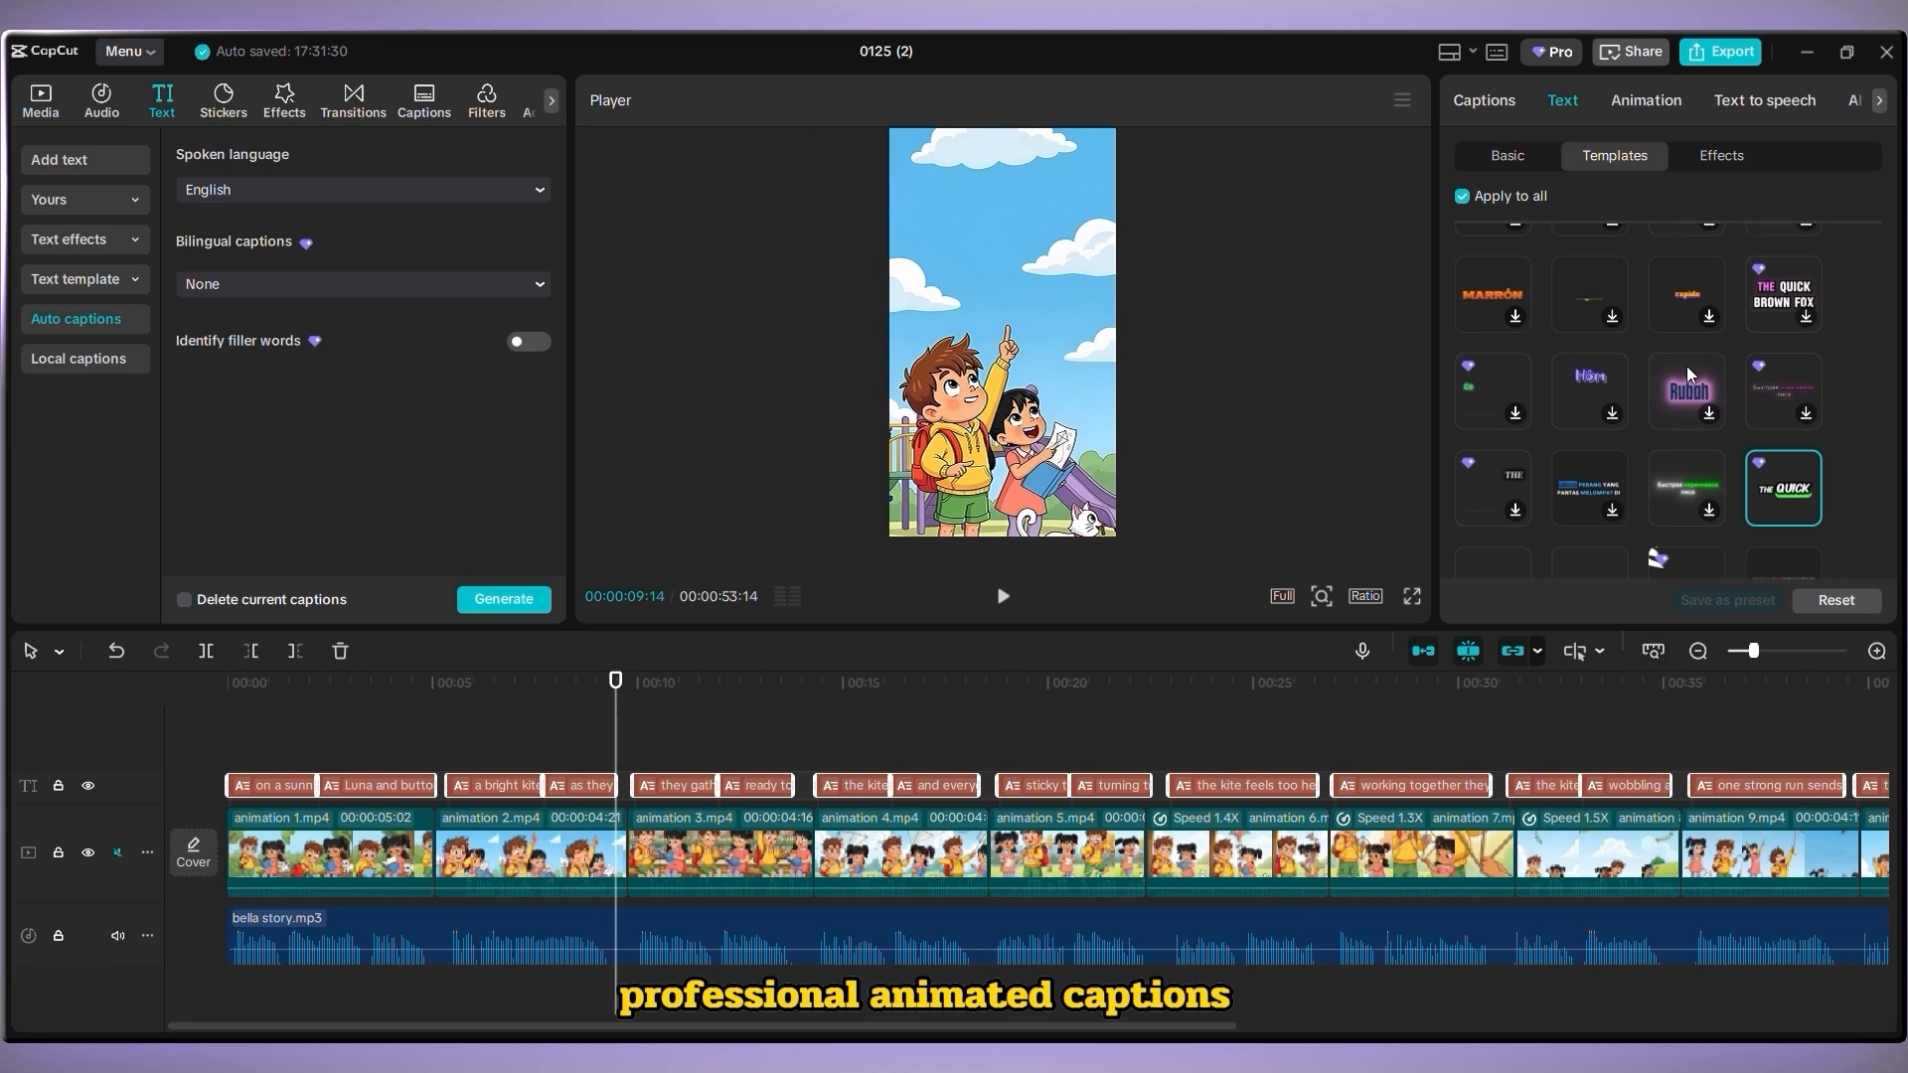
pyautogui.scroll(-2, 1686, 365)
pyautogui.moveTo(654, 690); pyautogui.dragTo(866, 733)
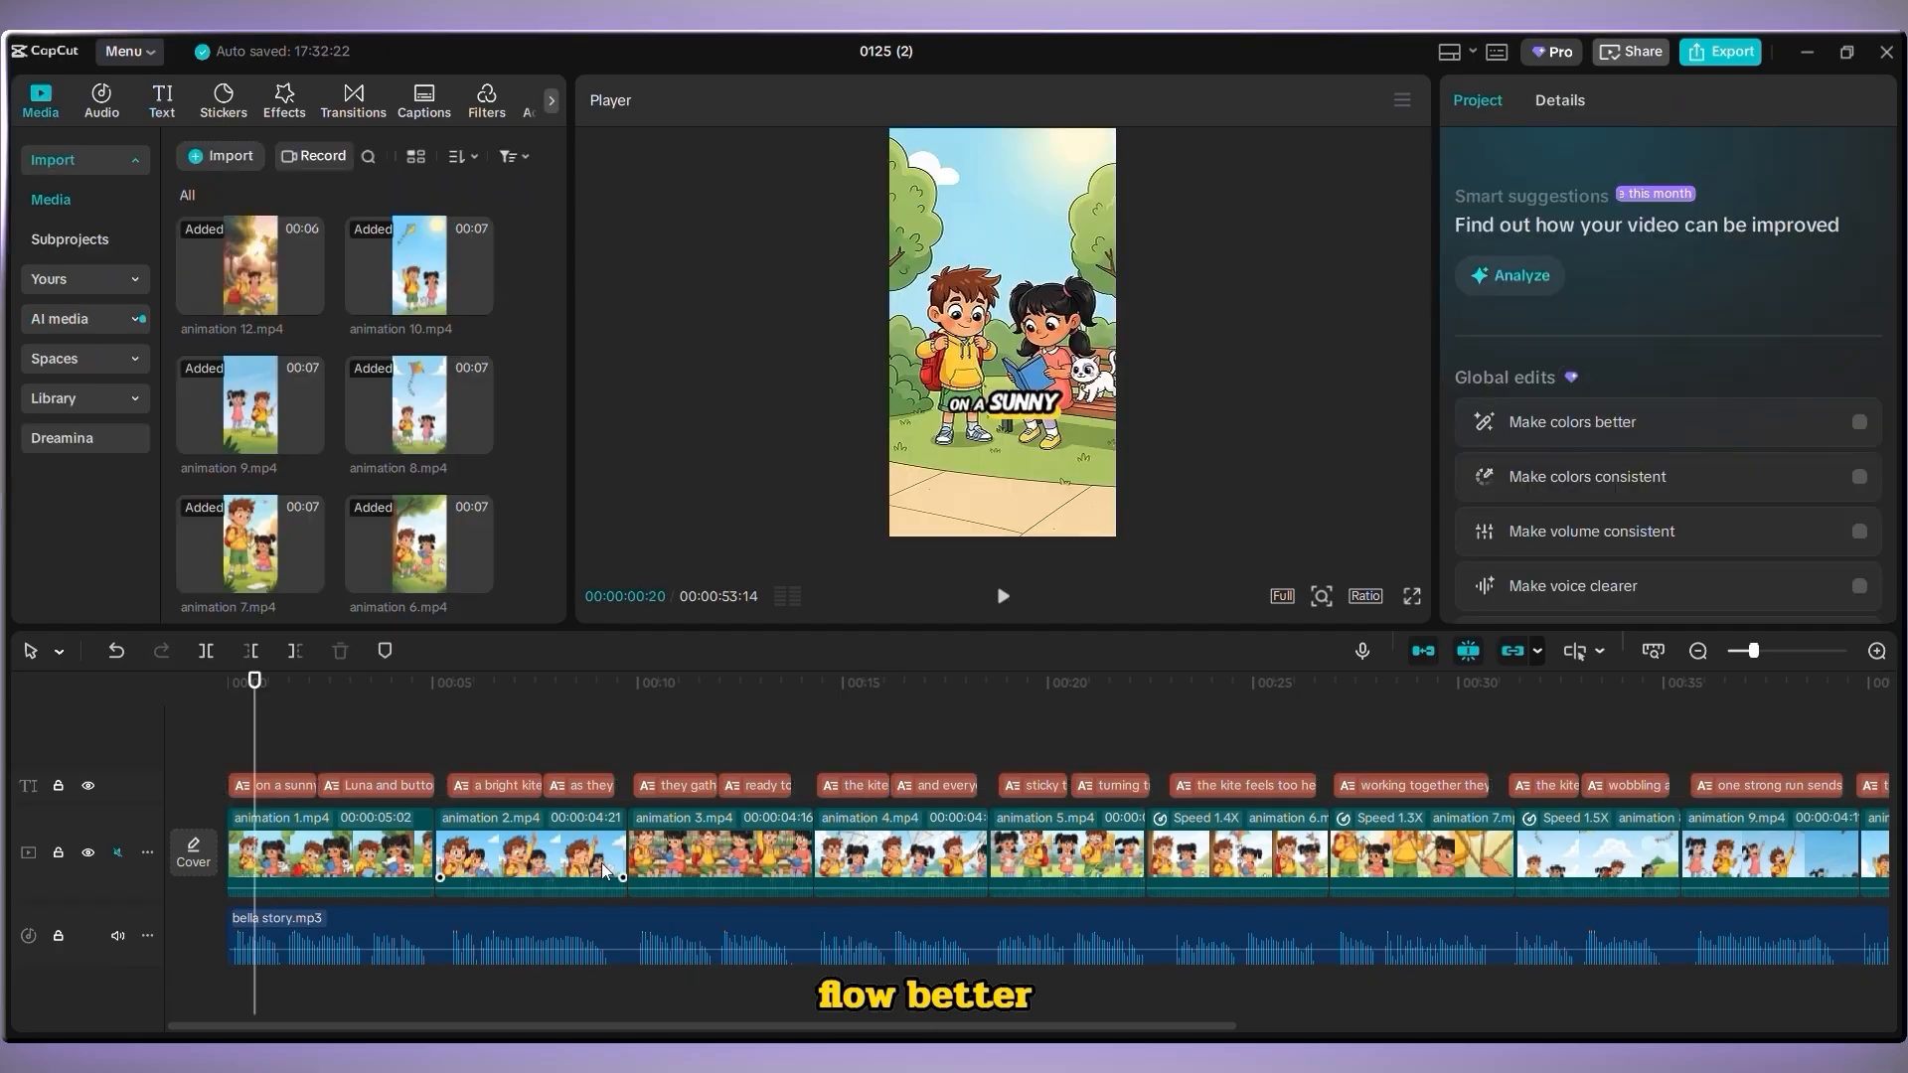
# Add Gradual Fade transitions between animation 1, animation 2 and animation 3
pyautogui.click(364, 112)
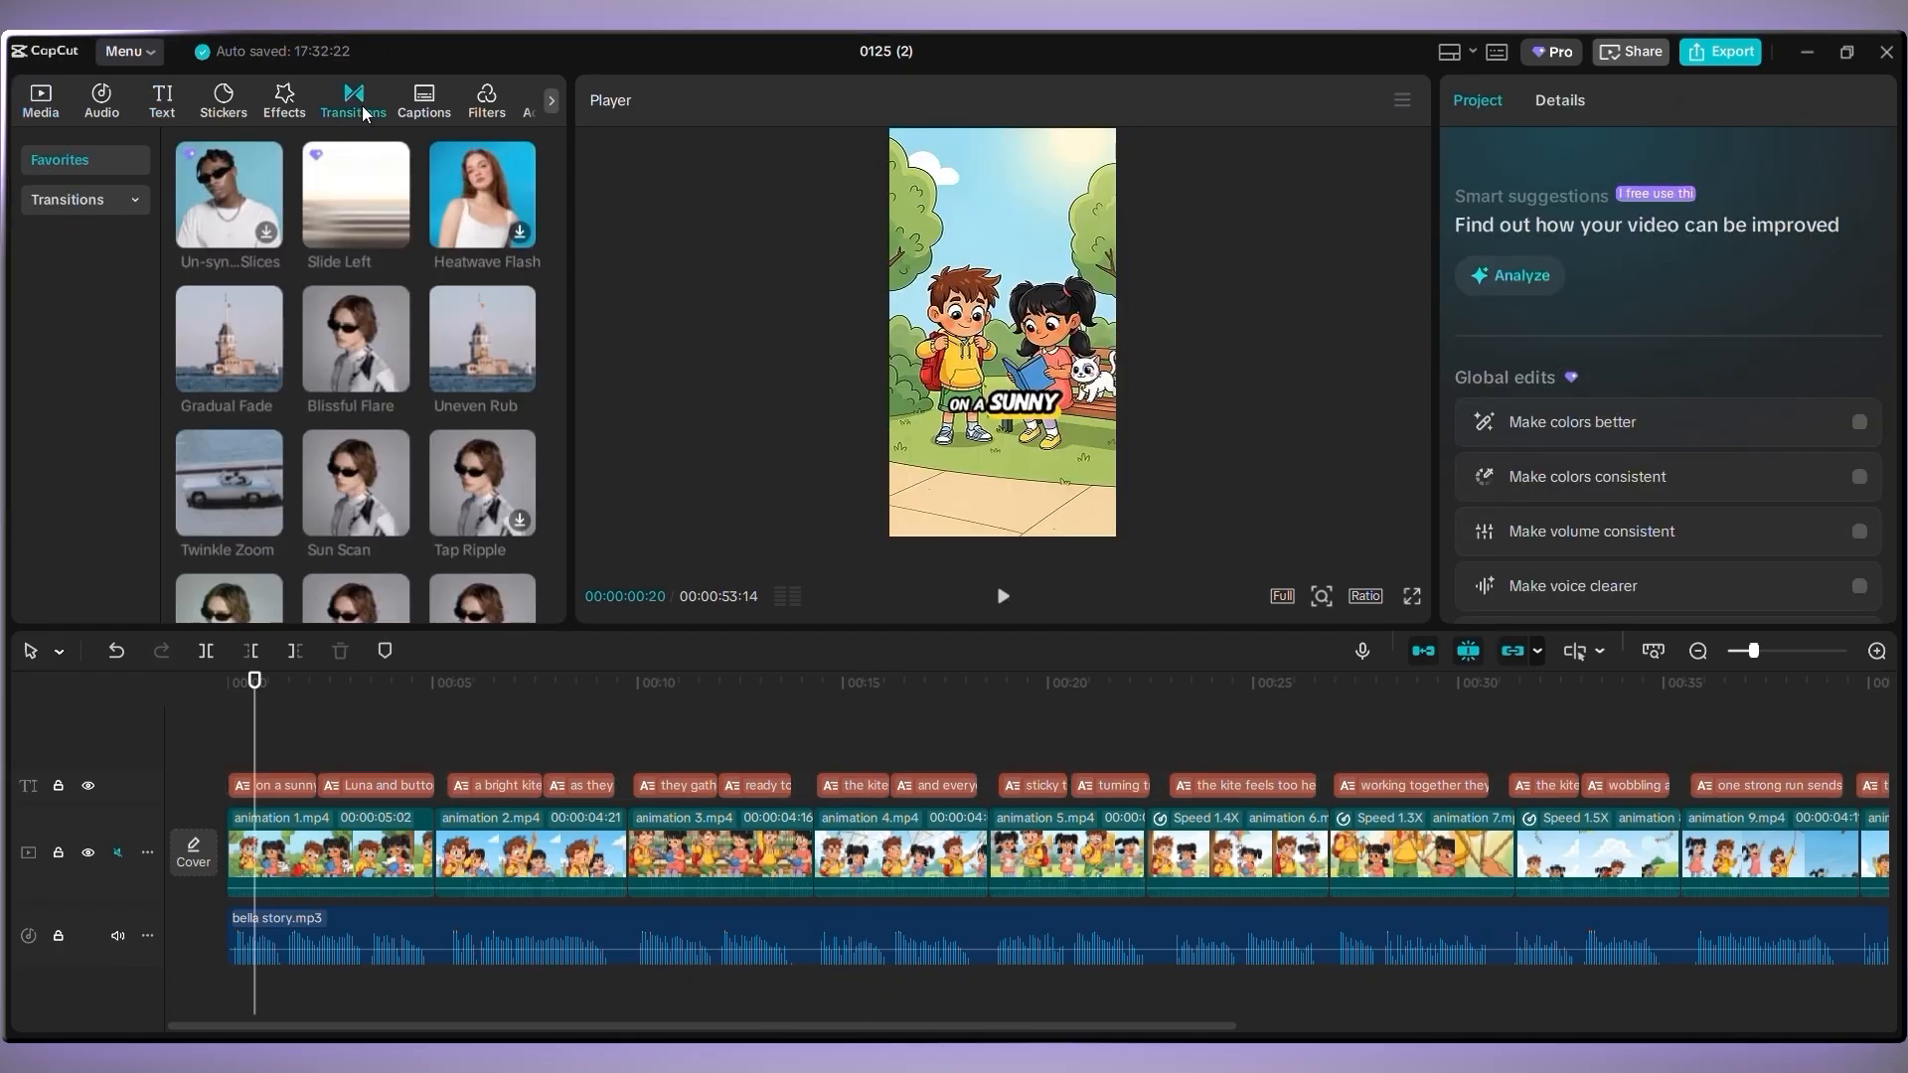
pyautogui.click(52, 196)
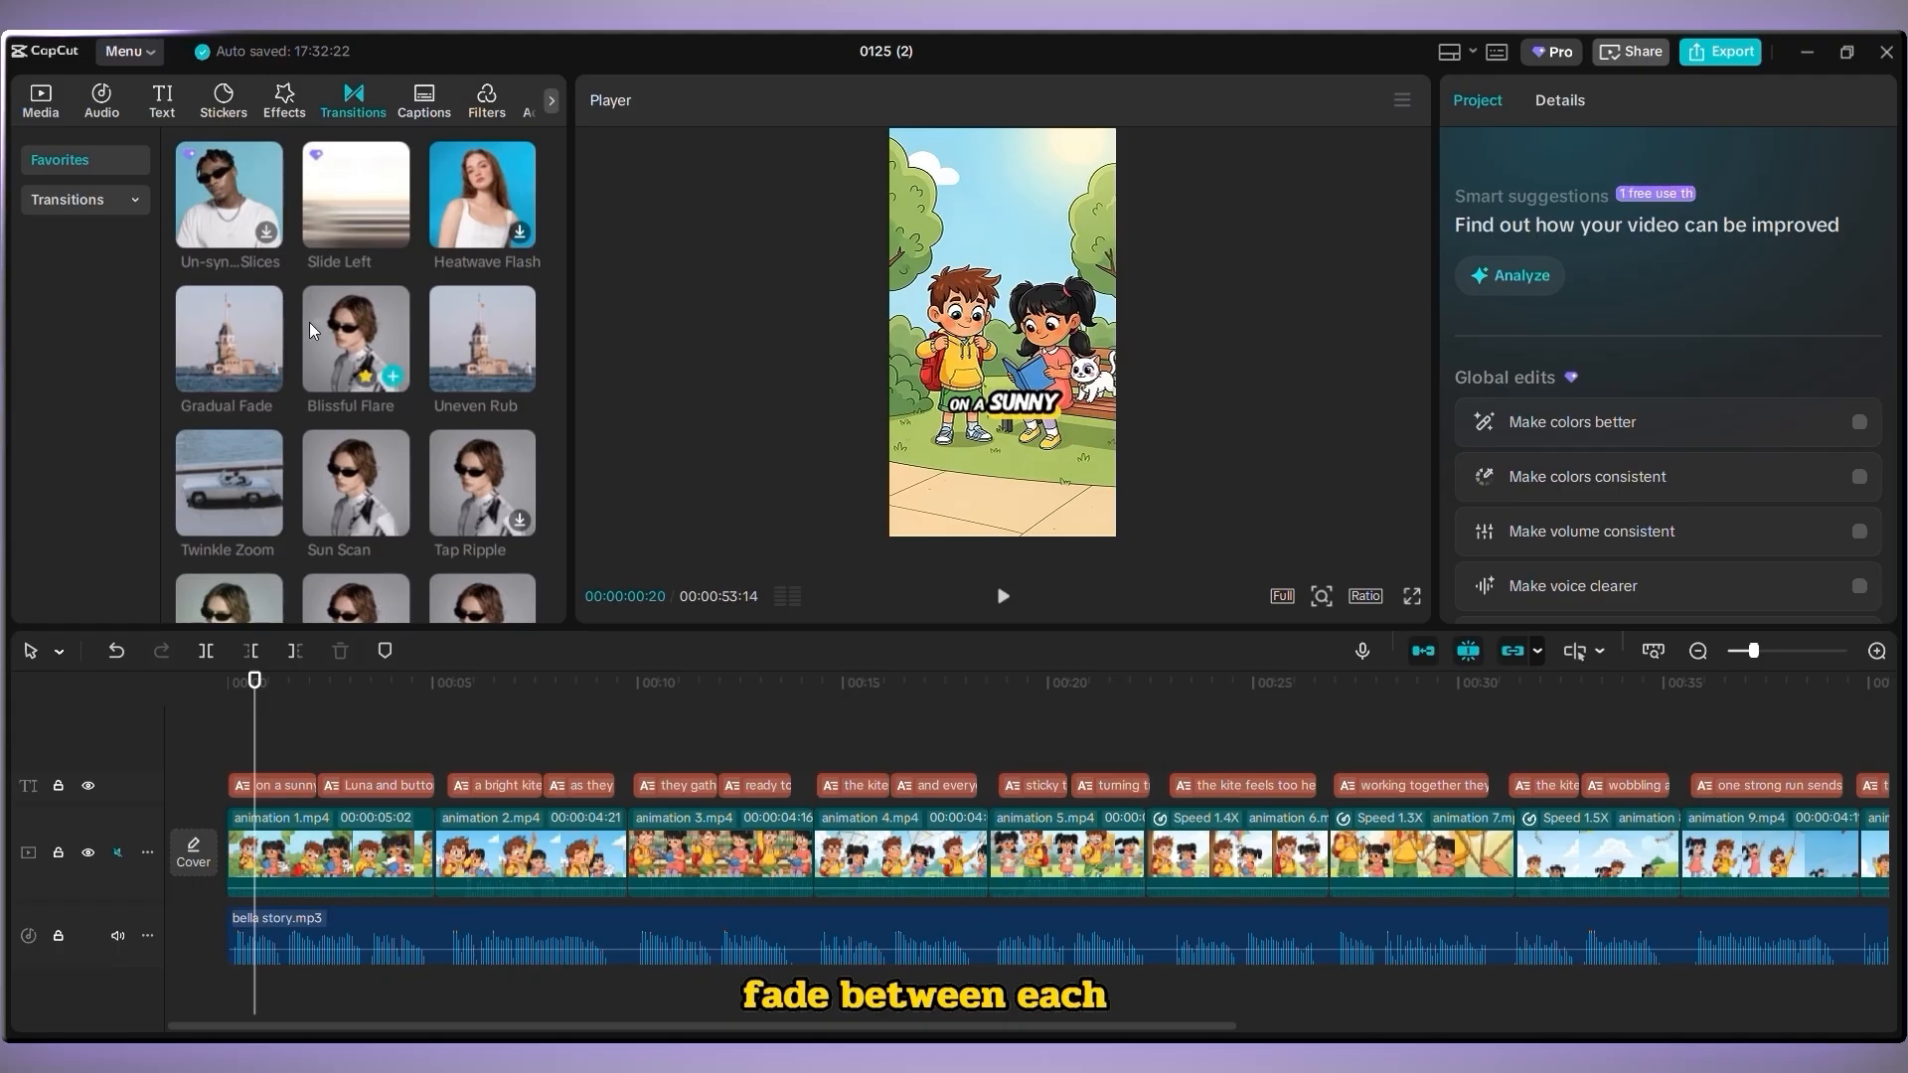
pyautogui.moveTo(344, 205)
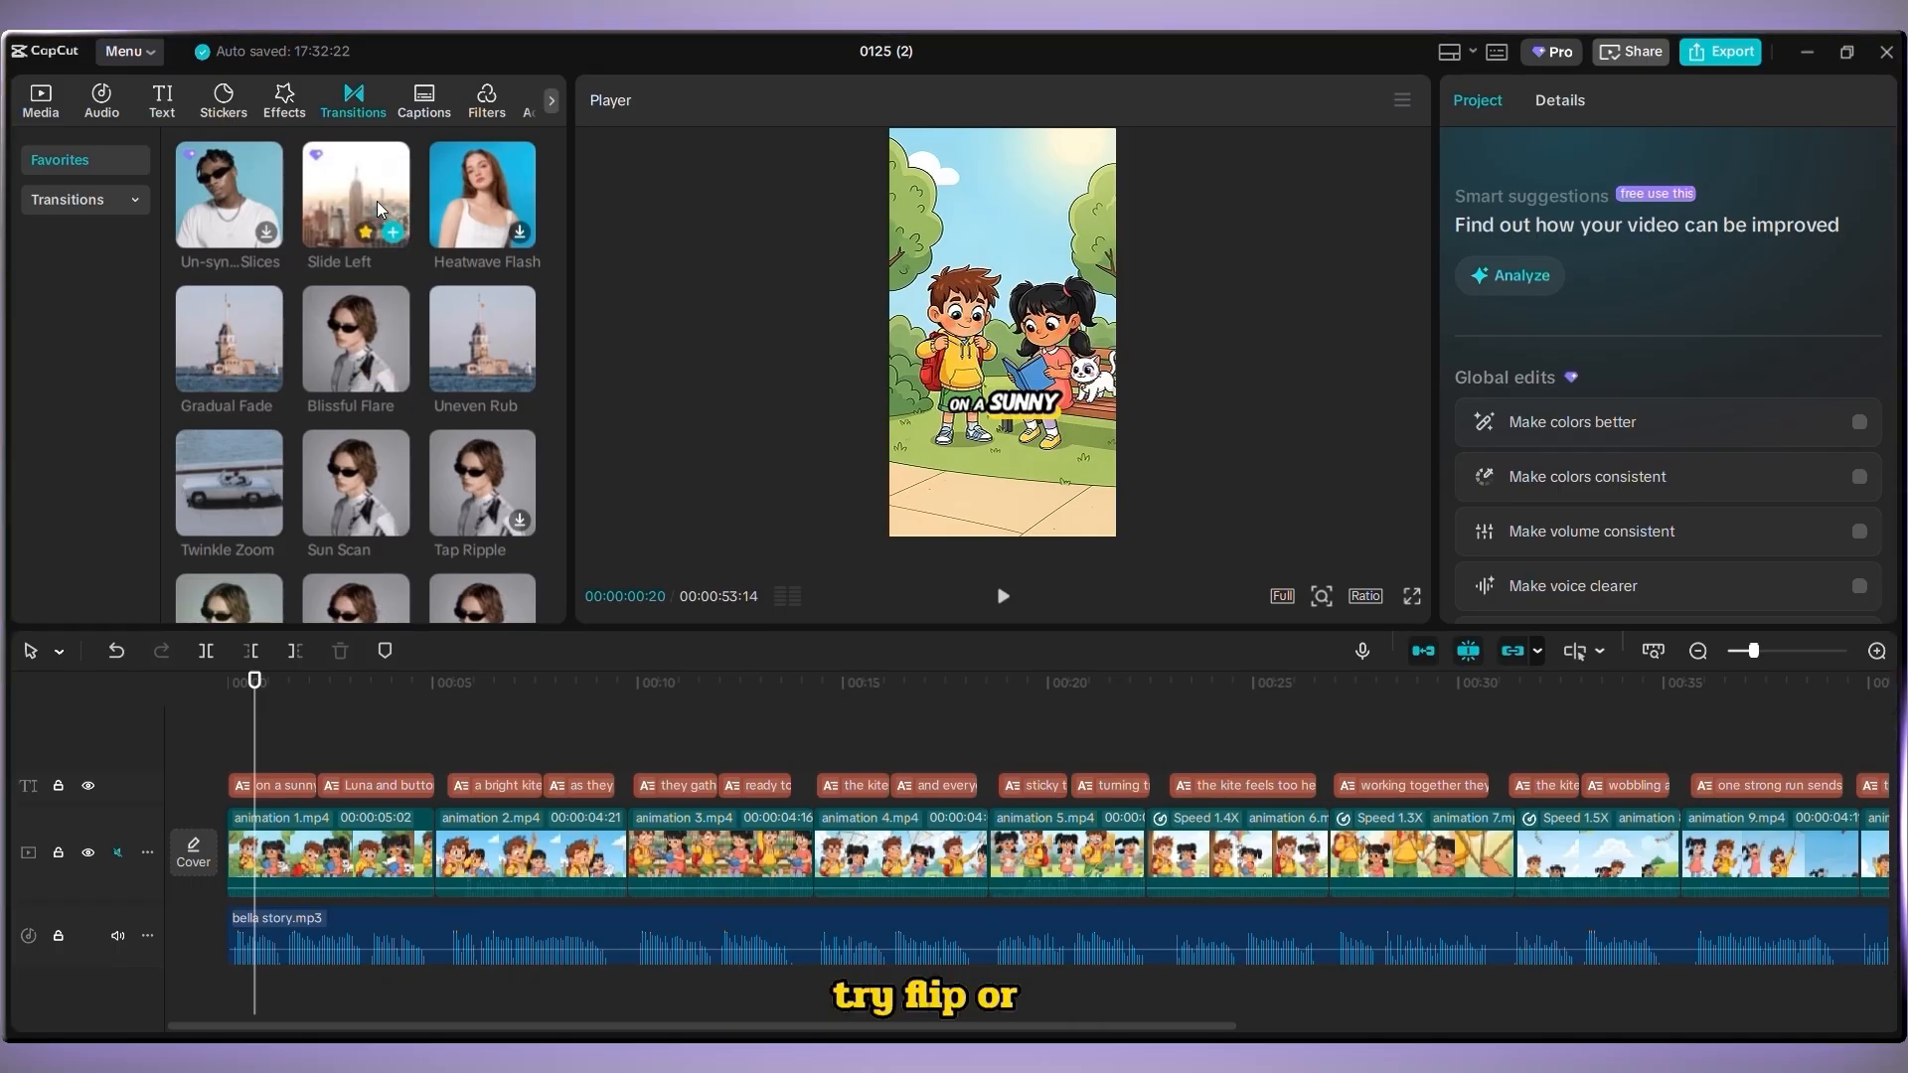
pyautogui.moveTo(228, 338); pyautogui.dragTo(434, 851)
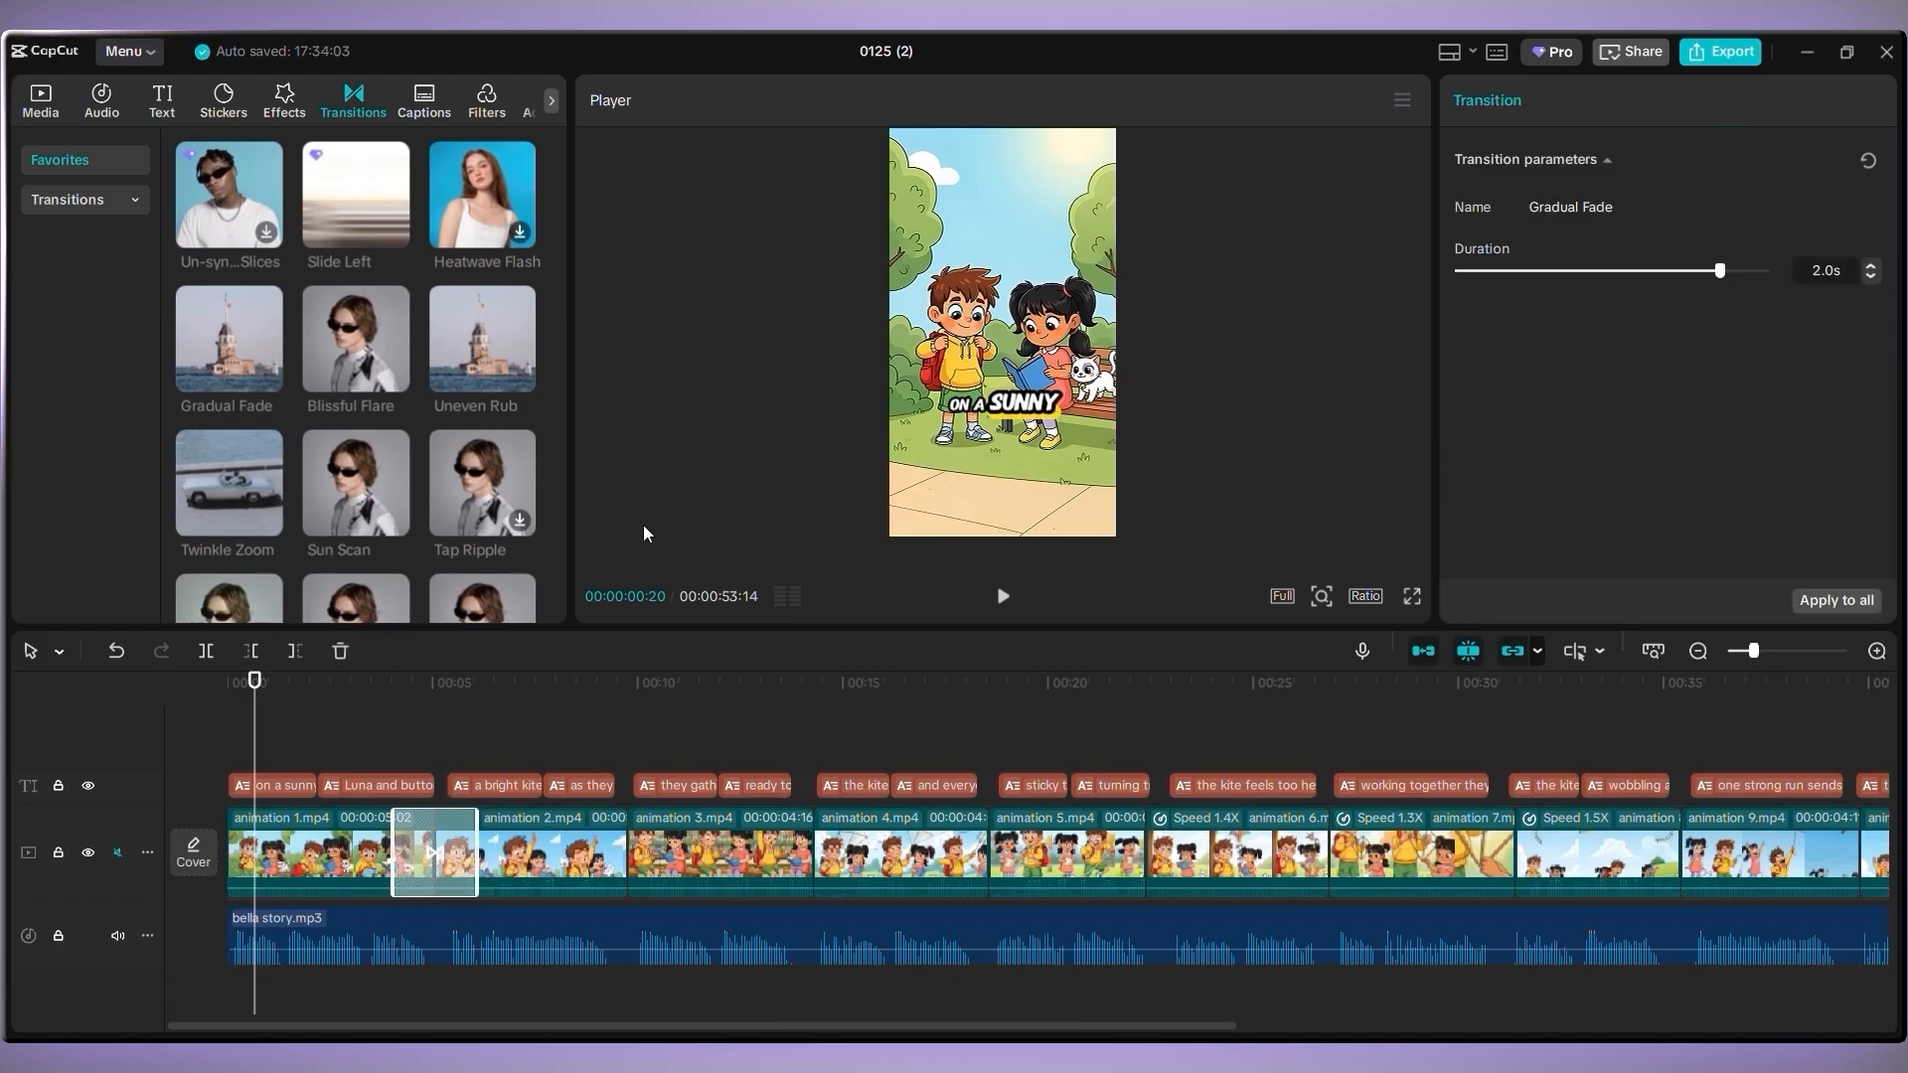
pyautogui.moveTo(241, 345); pyautogui.dragTo(636, 852)
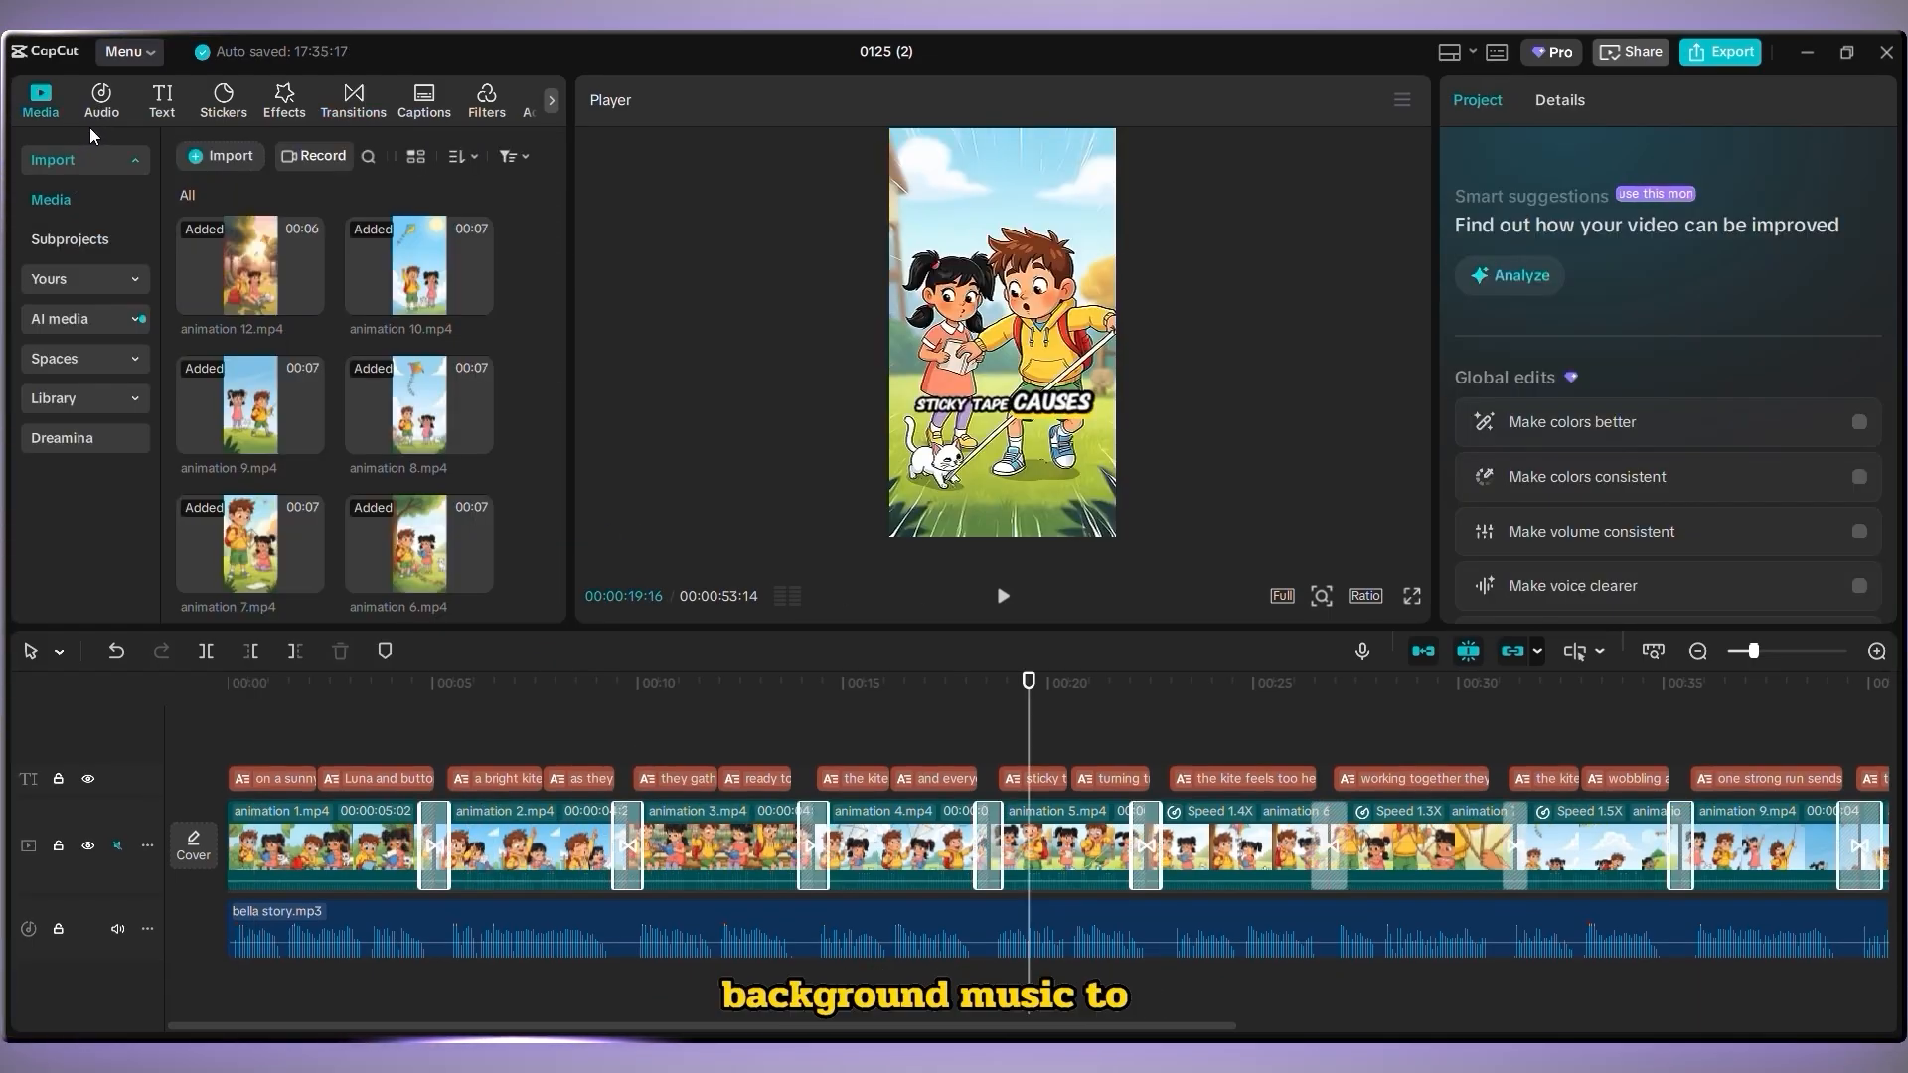
# Search the music library for upbeat tracks
pyautogui.click(116, 102)
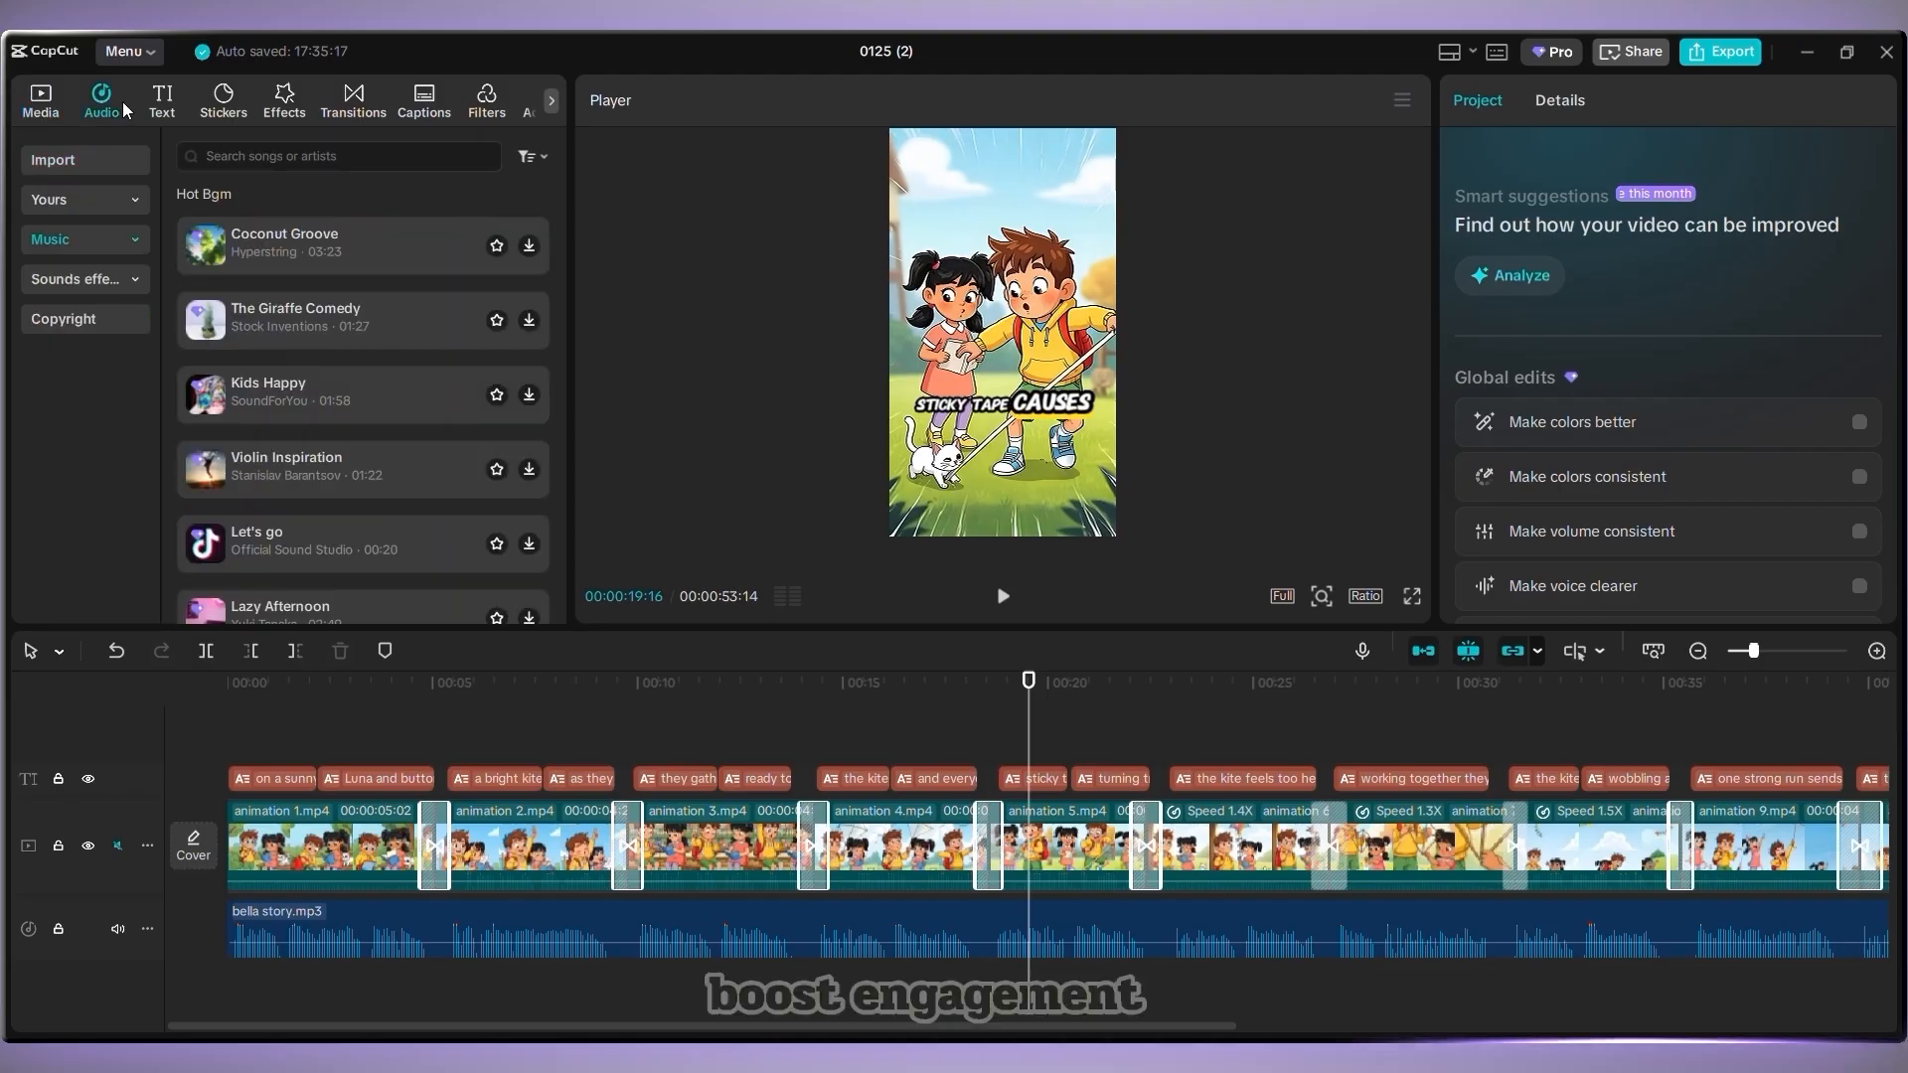
pyautogui.scroll(-1, 207, 367)
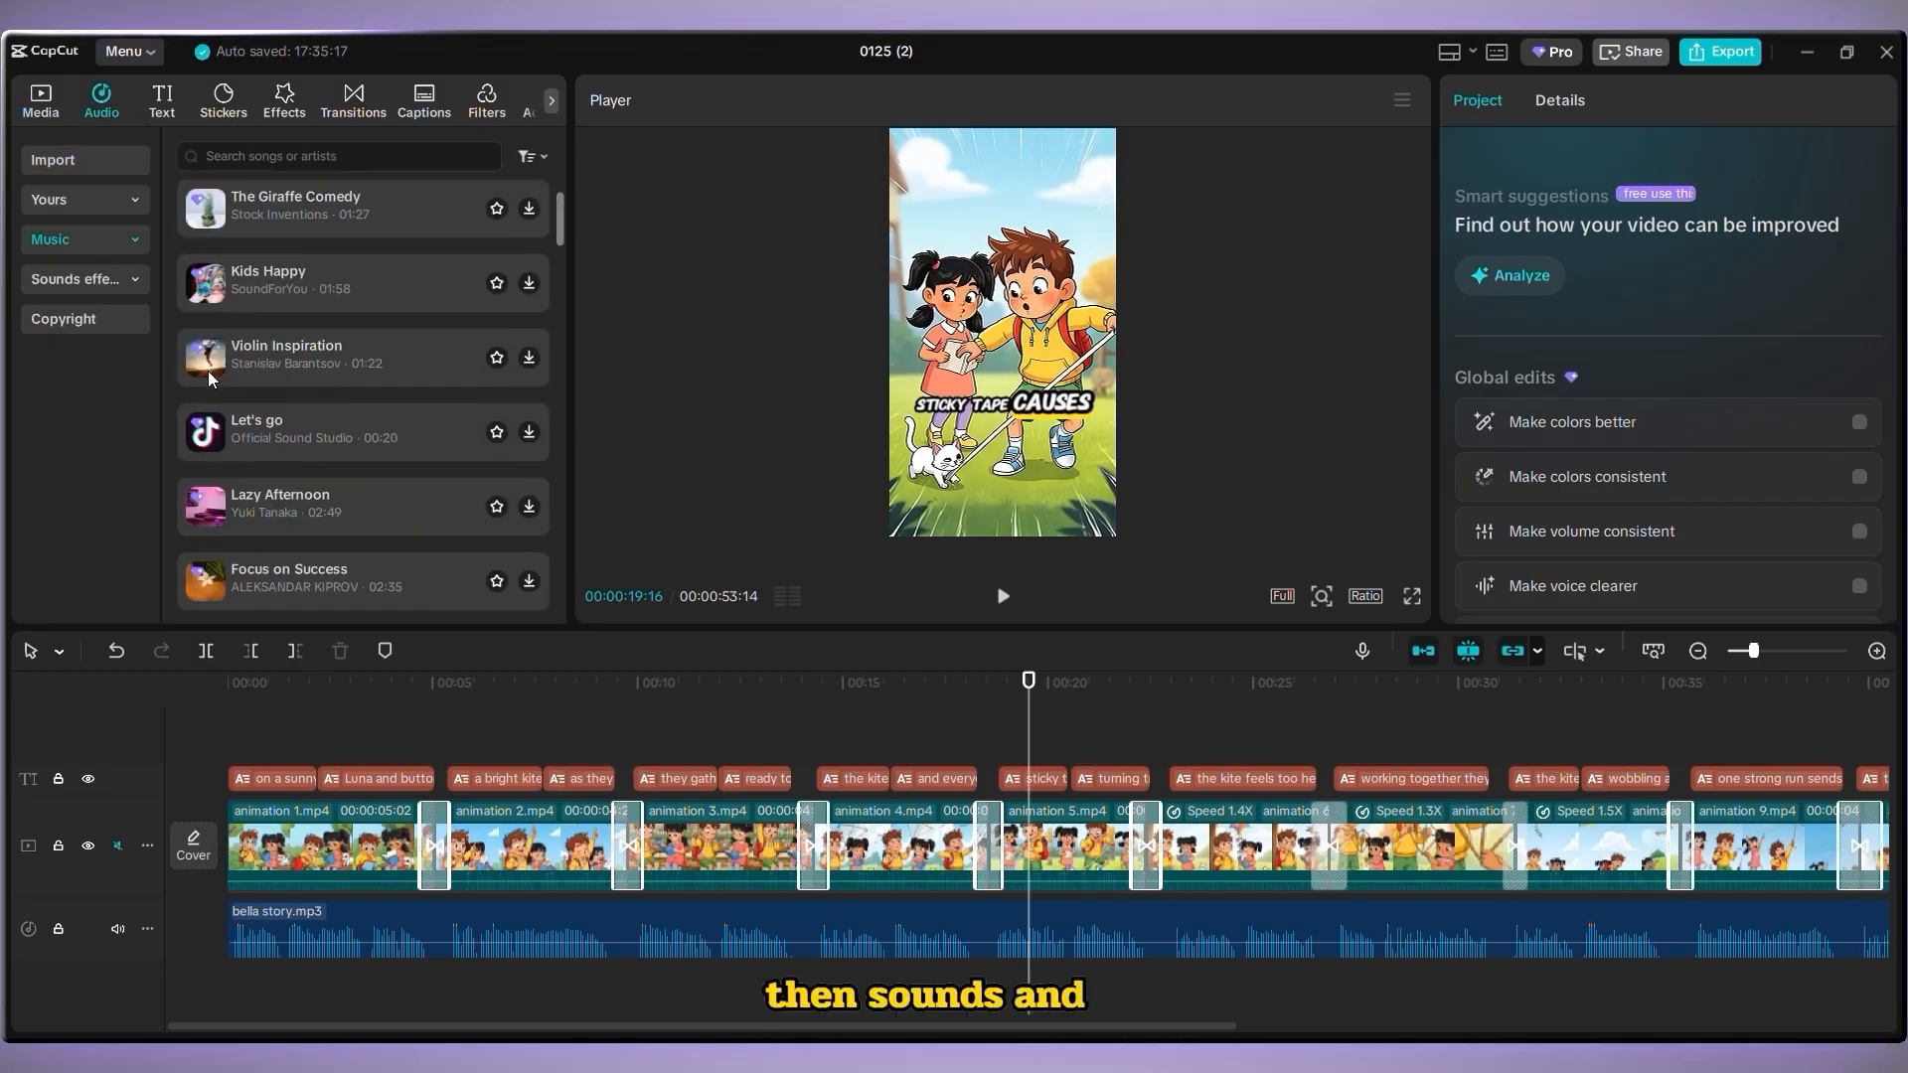
pyautogui.scroll(-3, 411, 511)
pyautogui.scroll(3, 411, 510)
pyautogui.scroll(2, 411, 510)
pyautogui.click(250, 157)
pyautogui.write('upbeat')
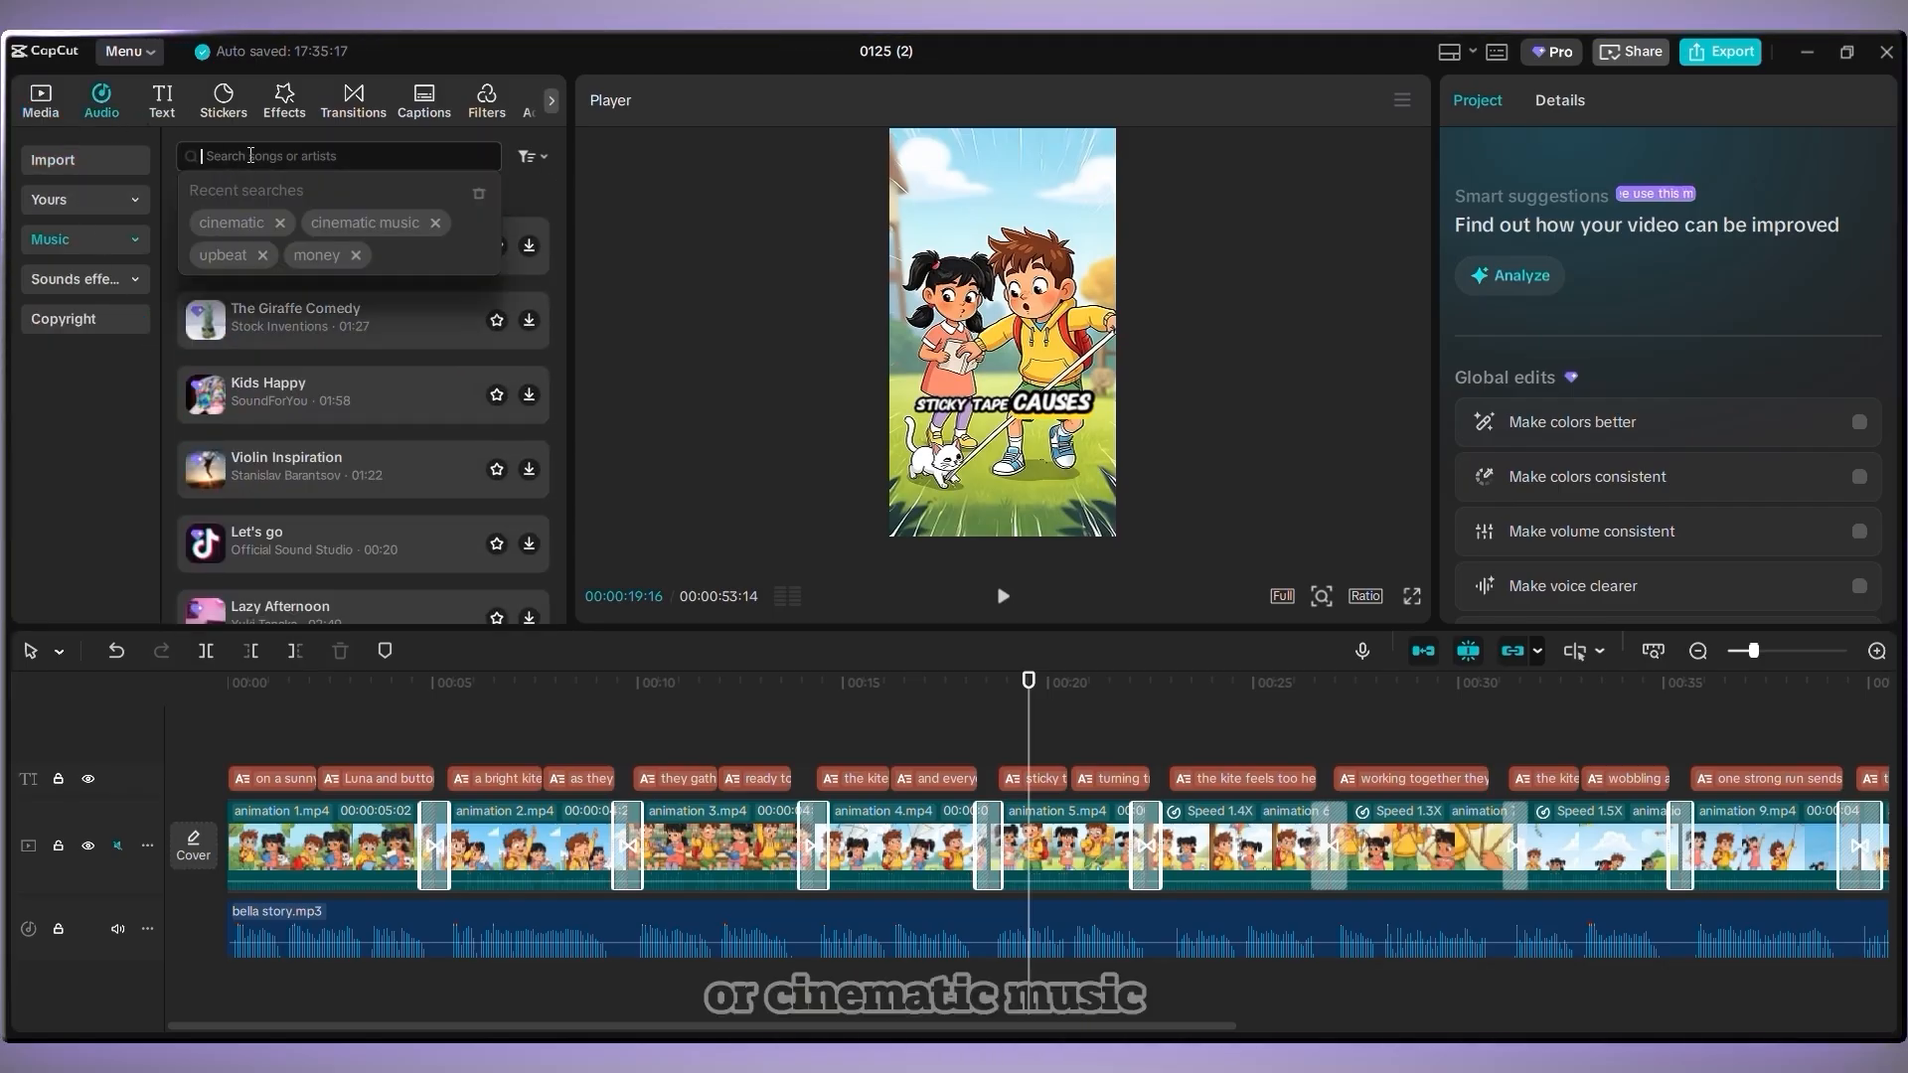
pyautogui.press('Return')
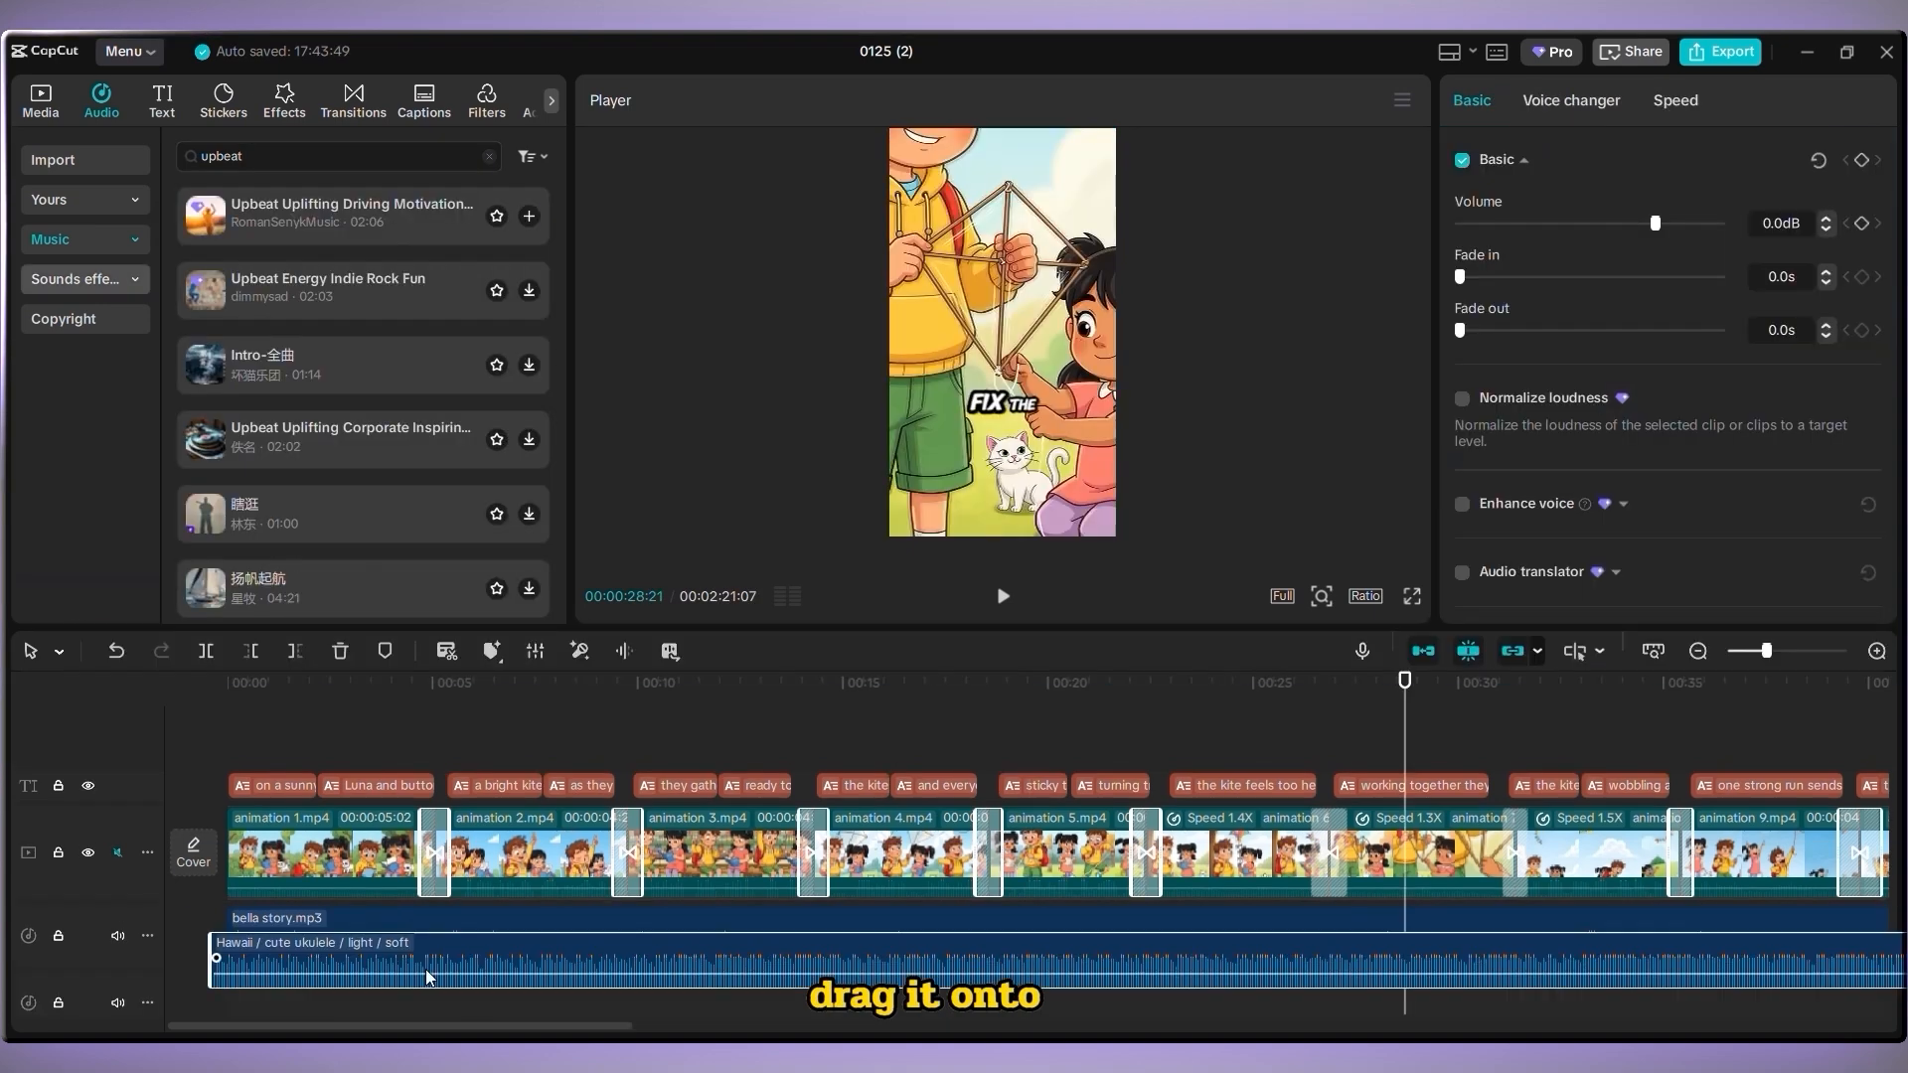
# Add the Hawaii / cute ukulele / light / soft music track below the narration and lower its volume
pyautogui.moveTo(425, 969); pyautogui.dragTo(426, 1005)
pyautogui.moveTo(596, 702); pyautogui.dragTo(288, 753)
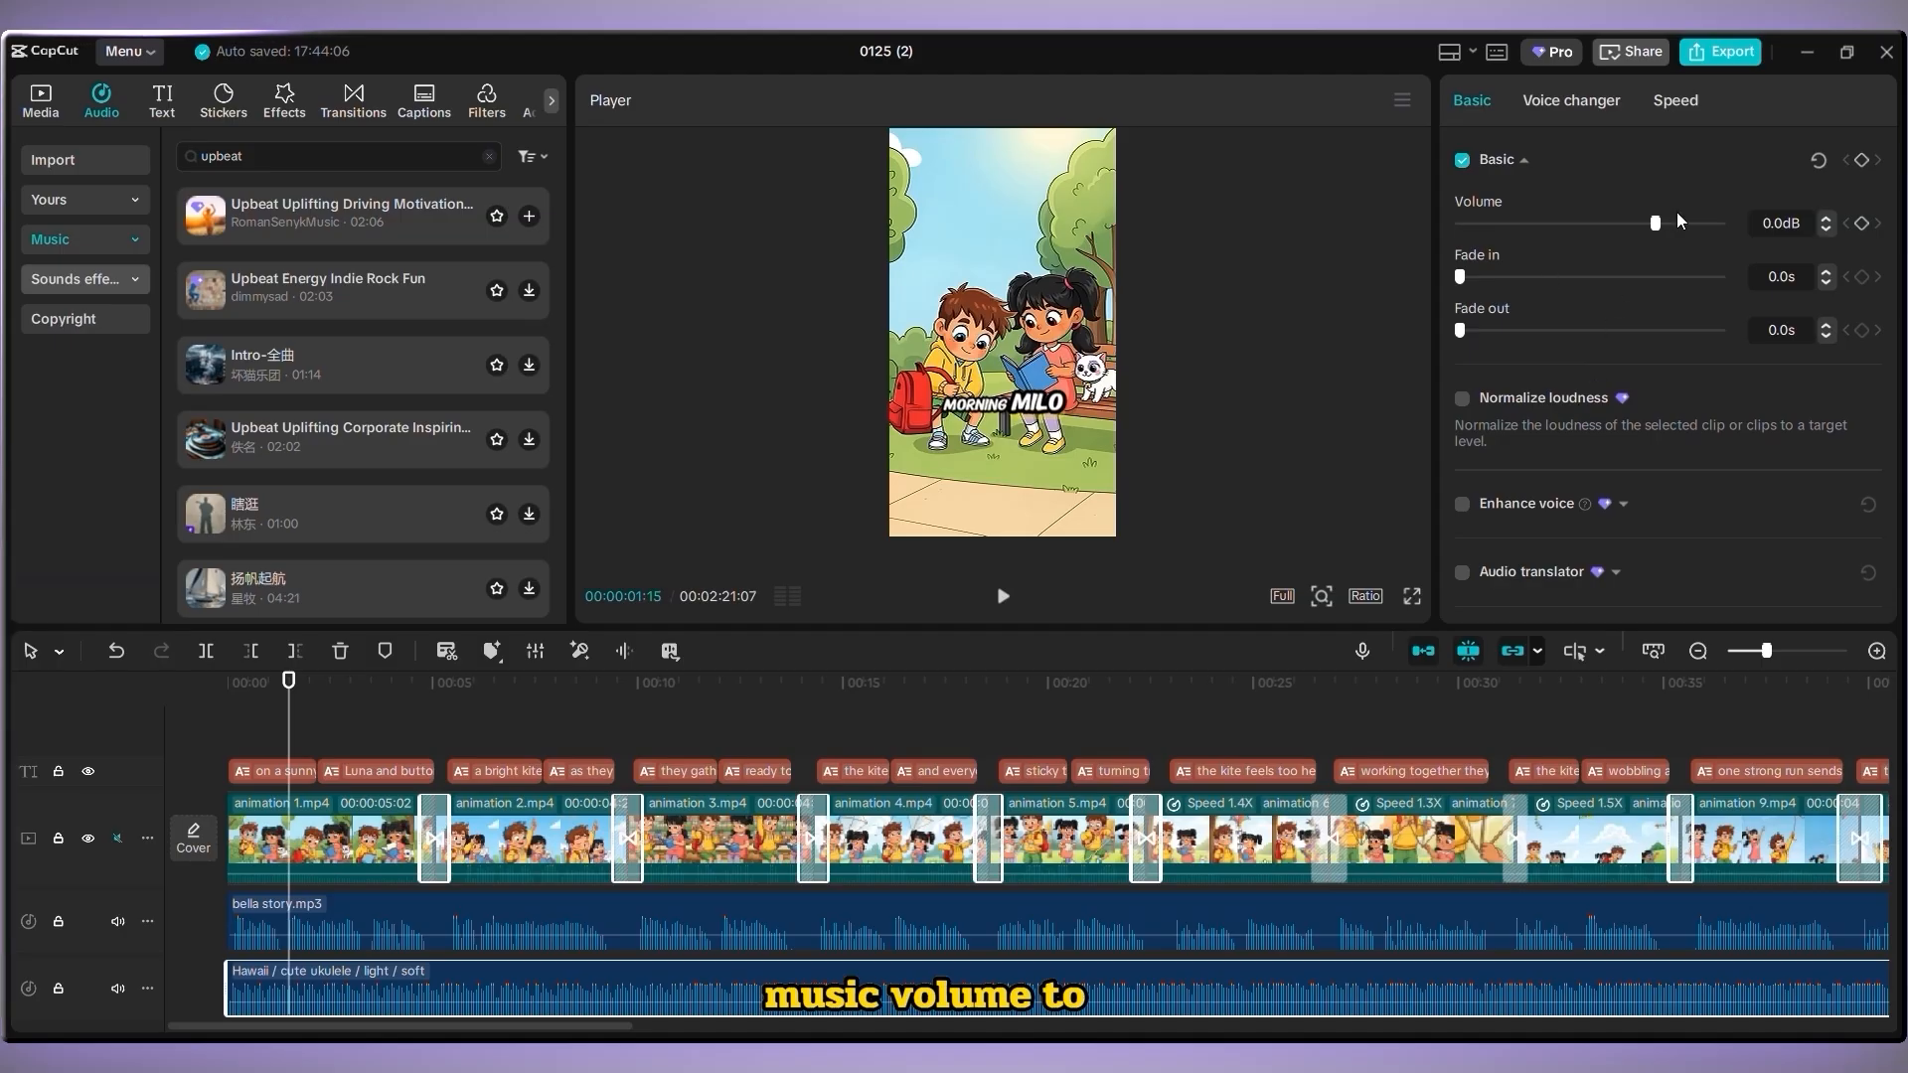
pyautogui.moveTo(1656, 225); pyautogui.dragTo(1584, 240)
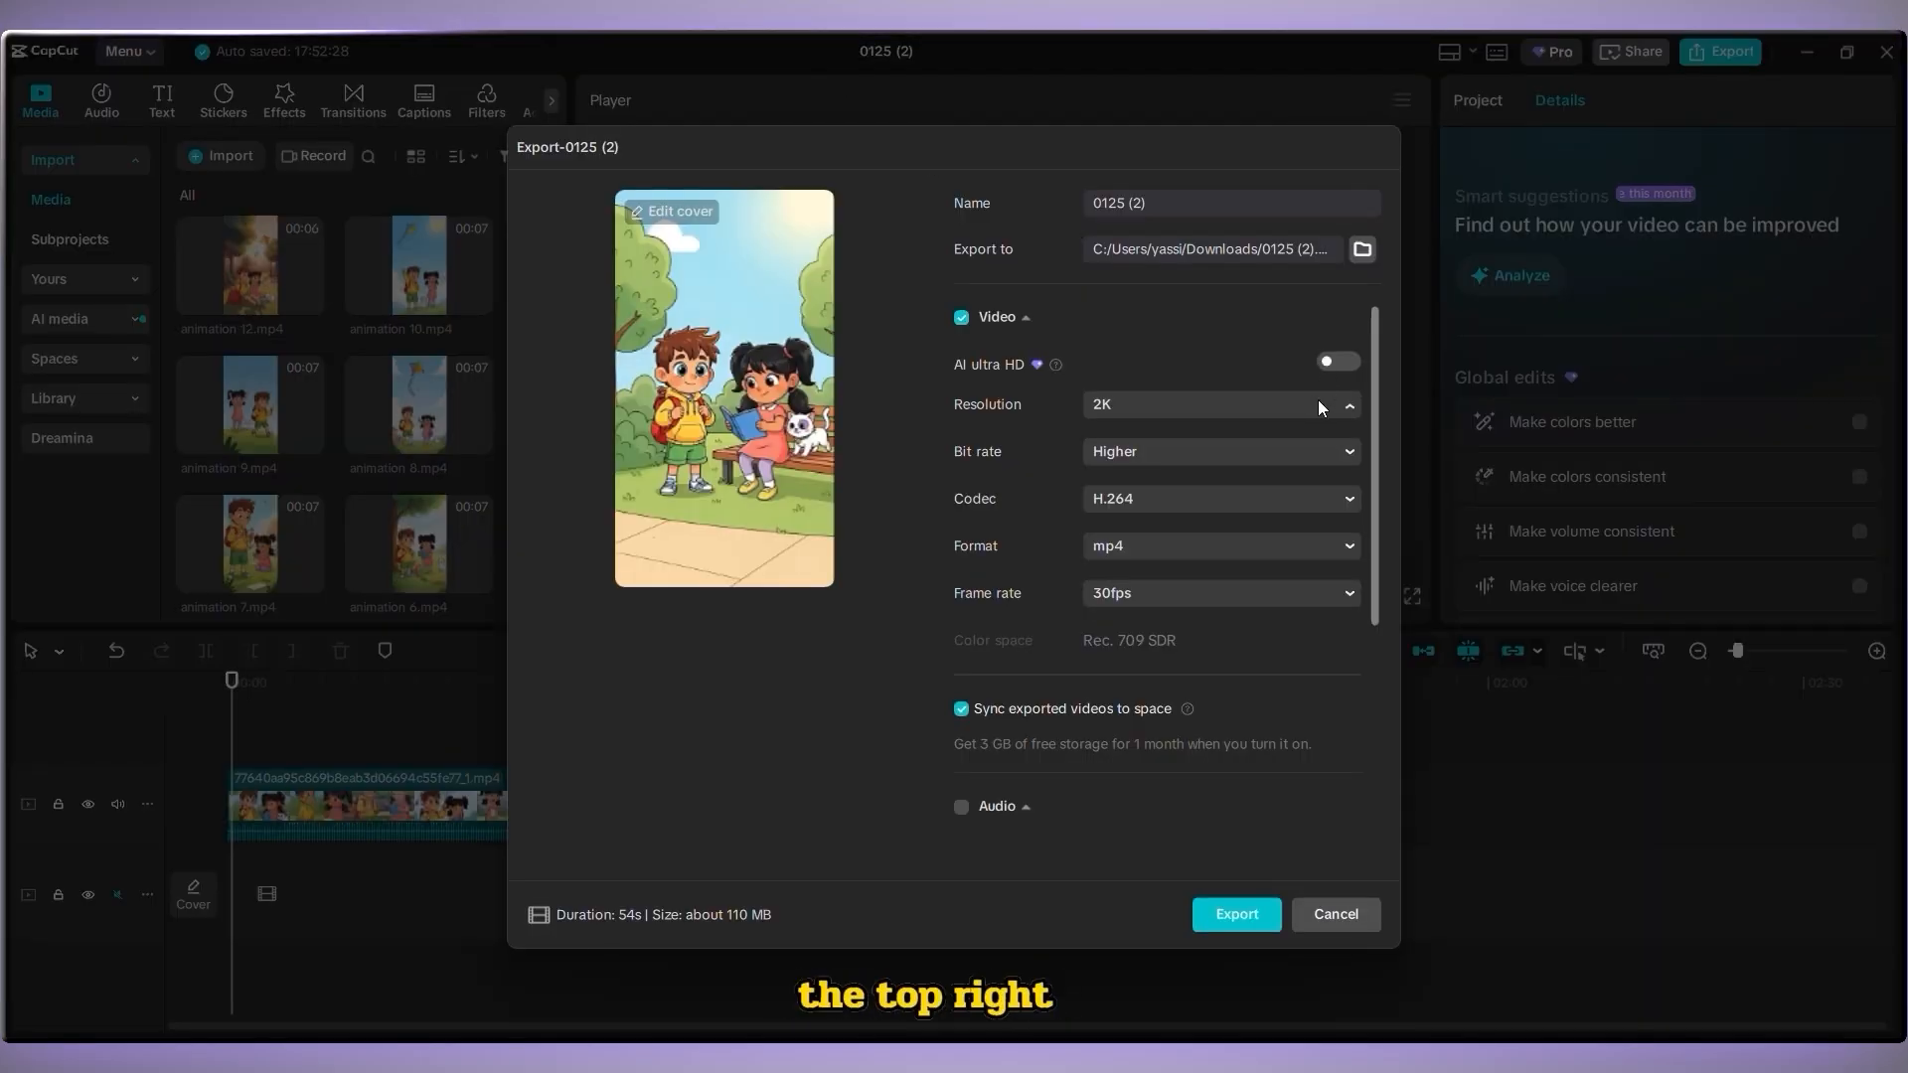
# Export the video at 1080P resolution
pyautogui.click(1317, 401)
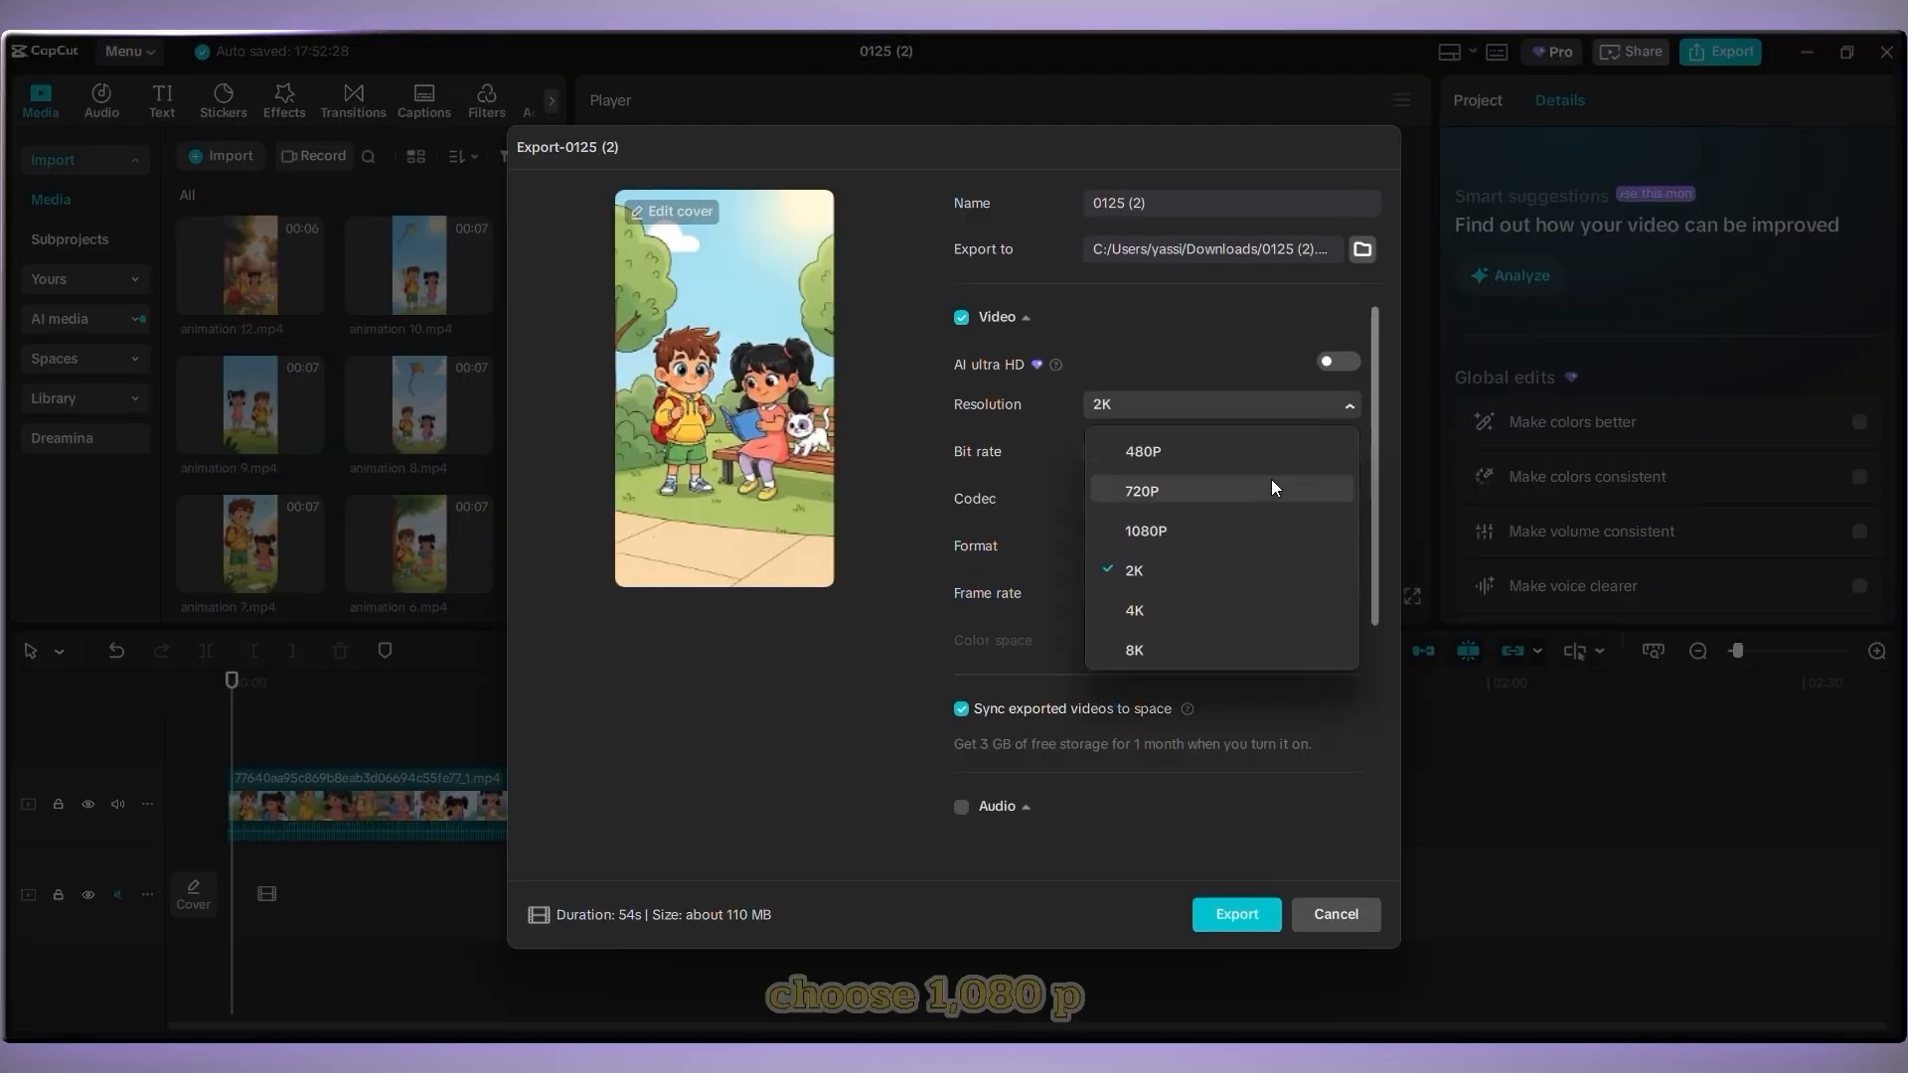
pyautogui.click(1193, 533)
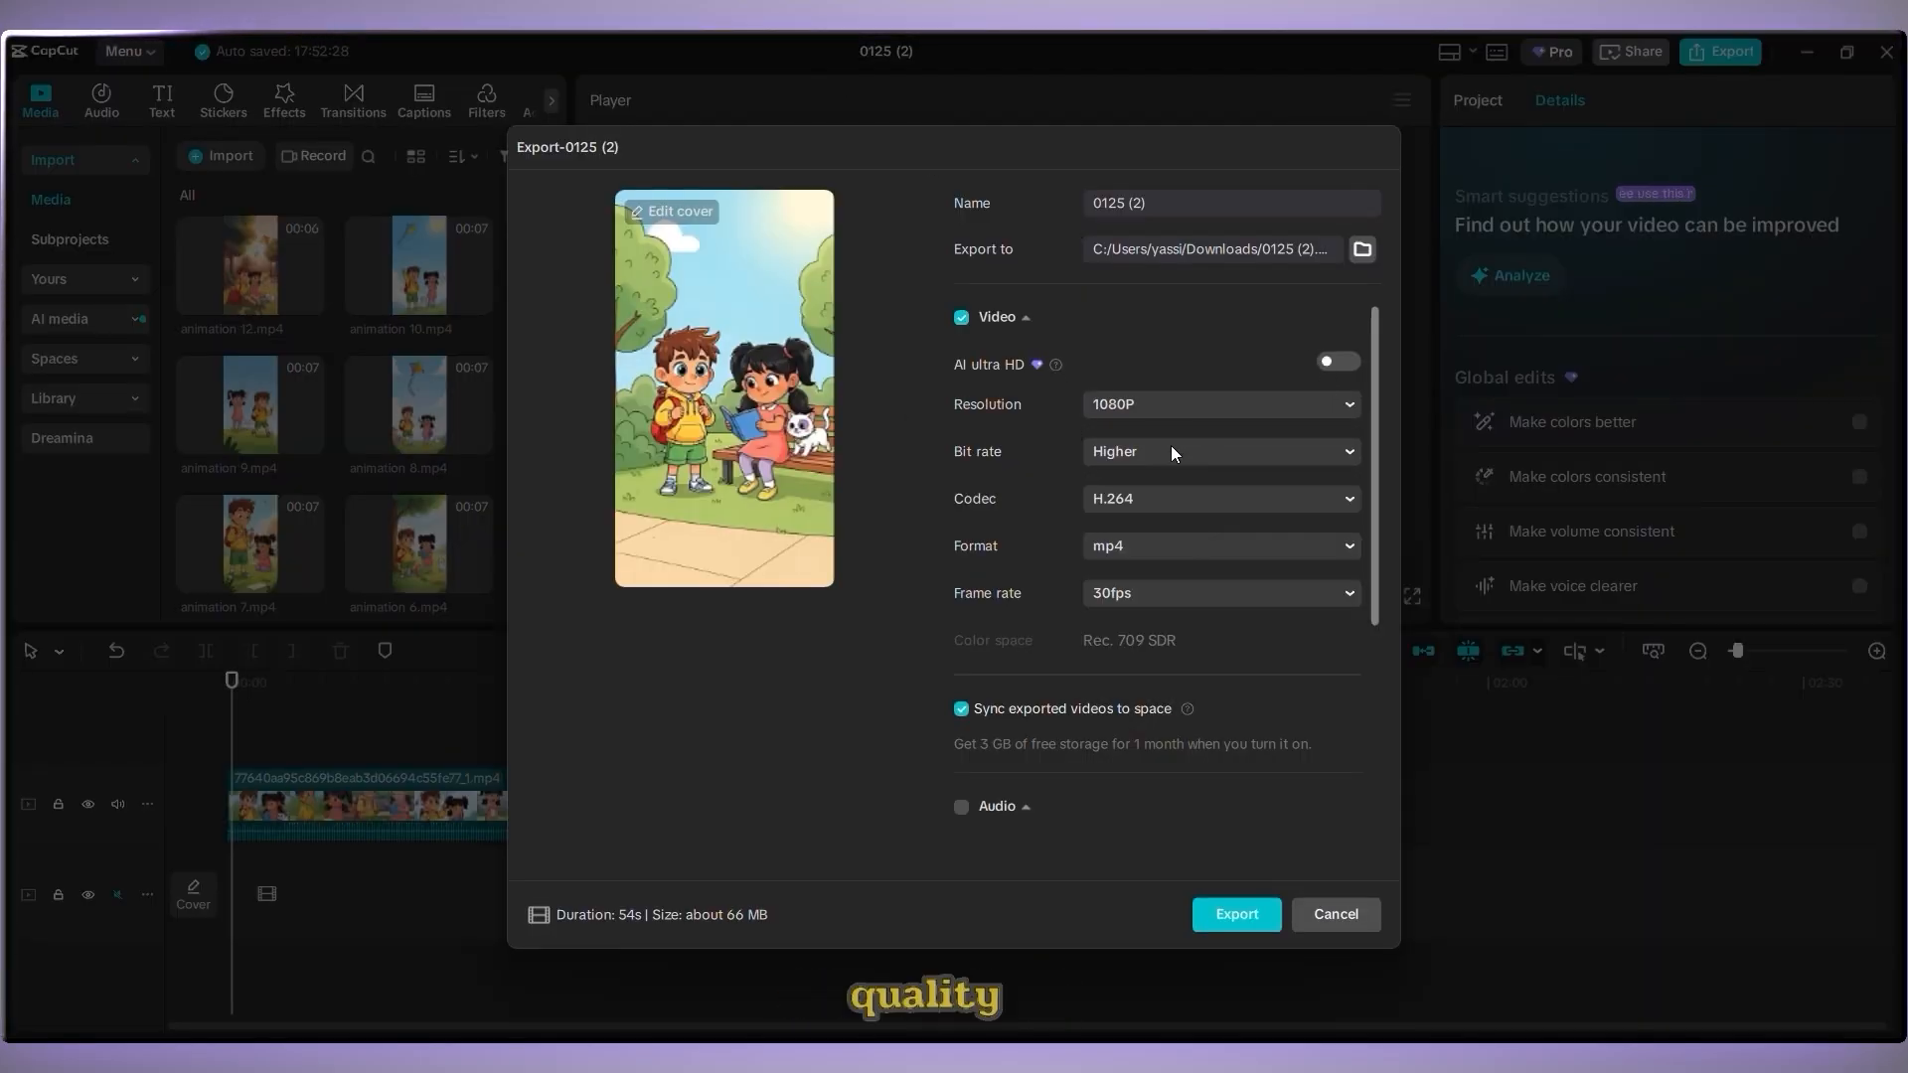
pyautogui.click(1257, 912)
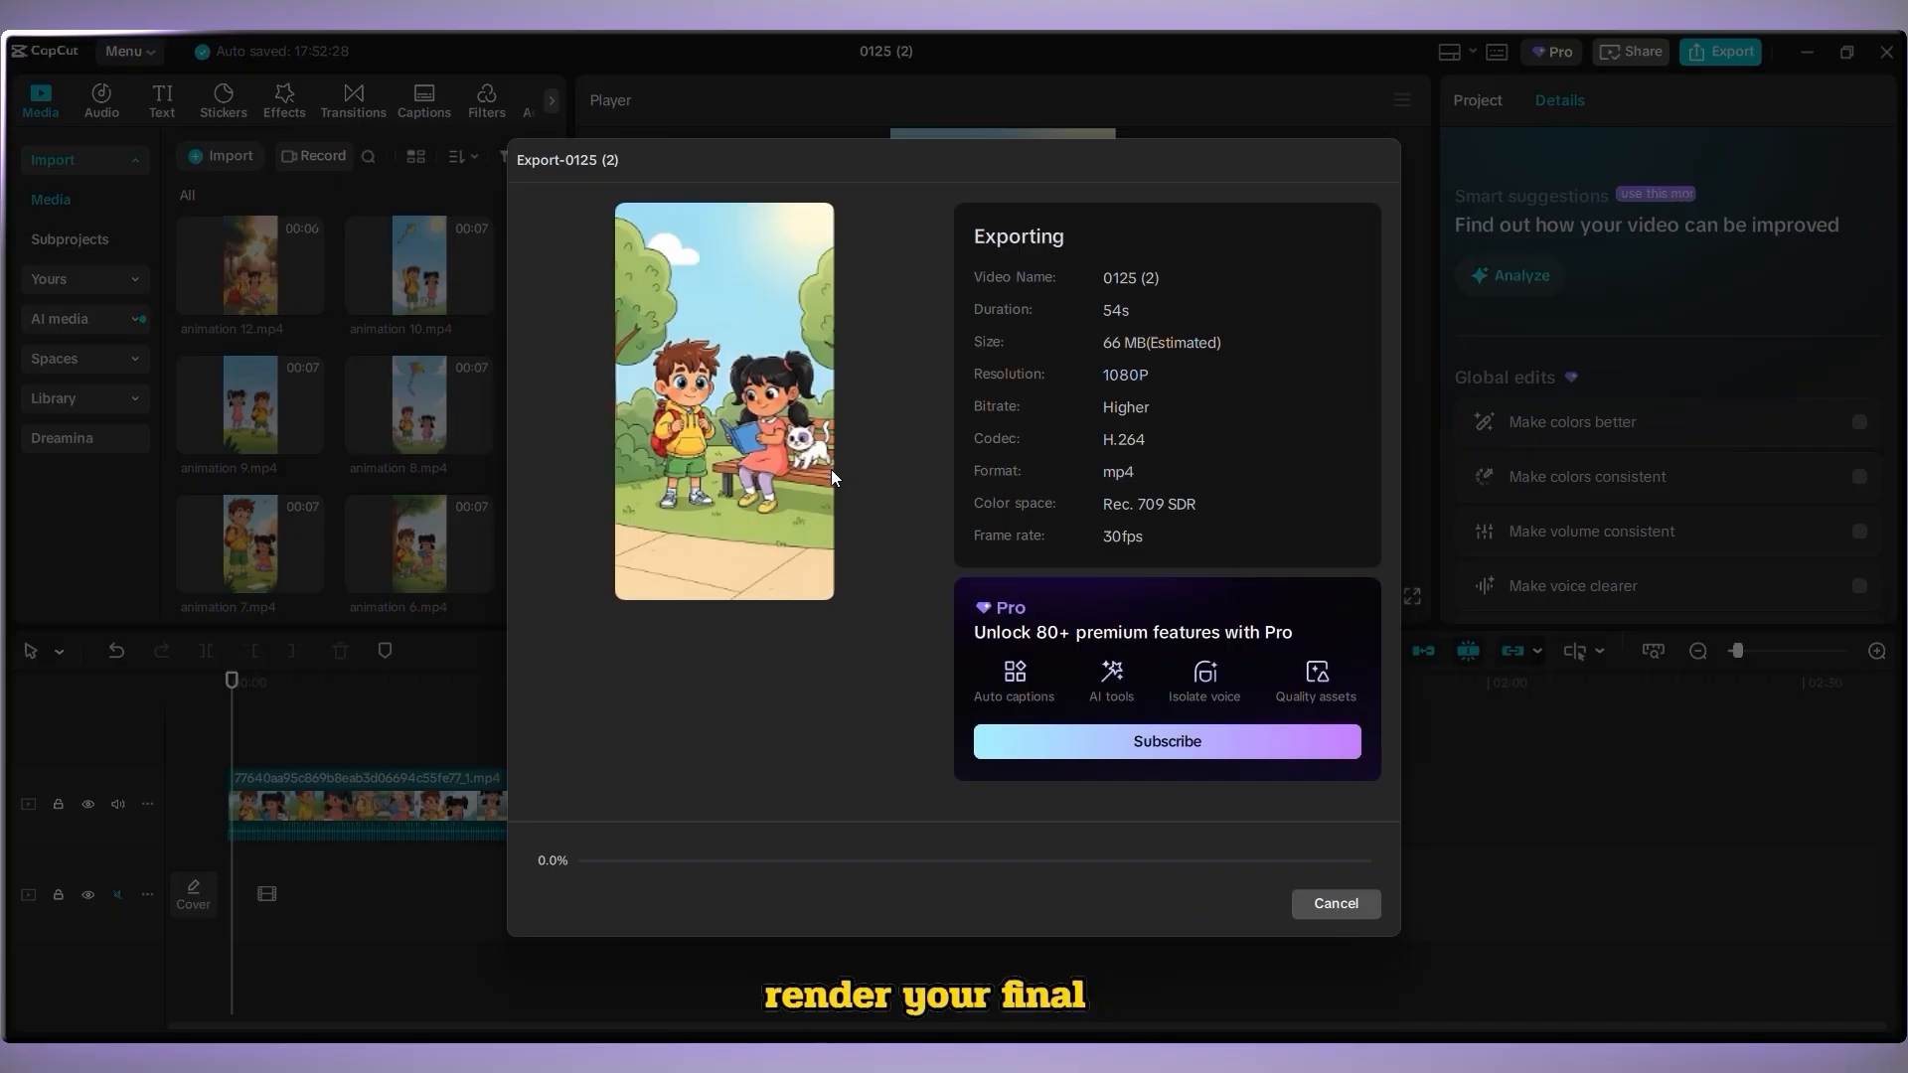